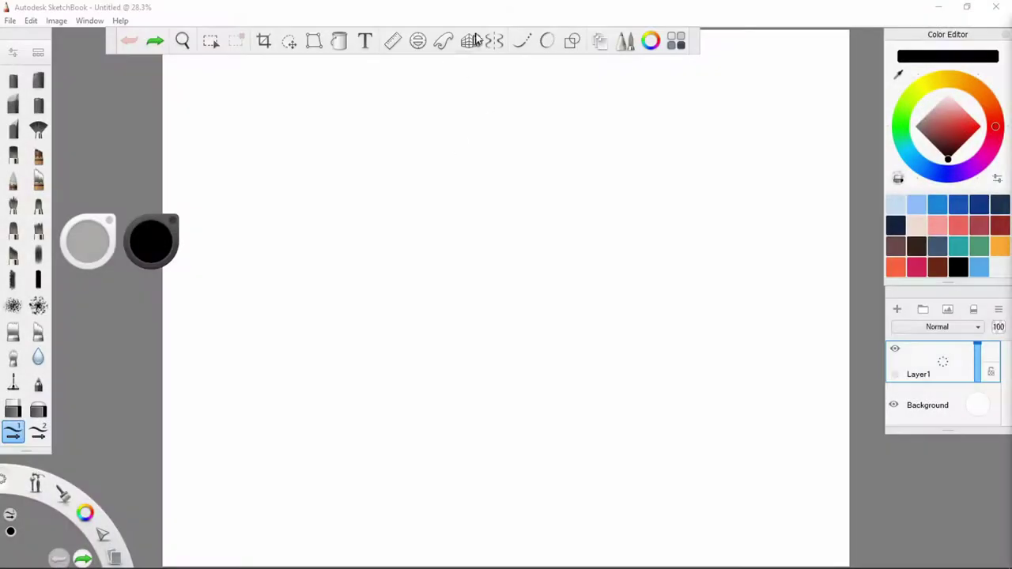
Turn on vertical symmetry and rough-sketch the burger's domed bun, wavy layer, patty edge, nose and open mouth
click(493, 40)
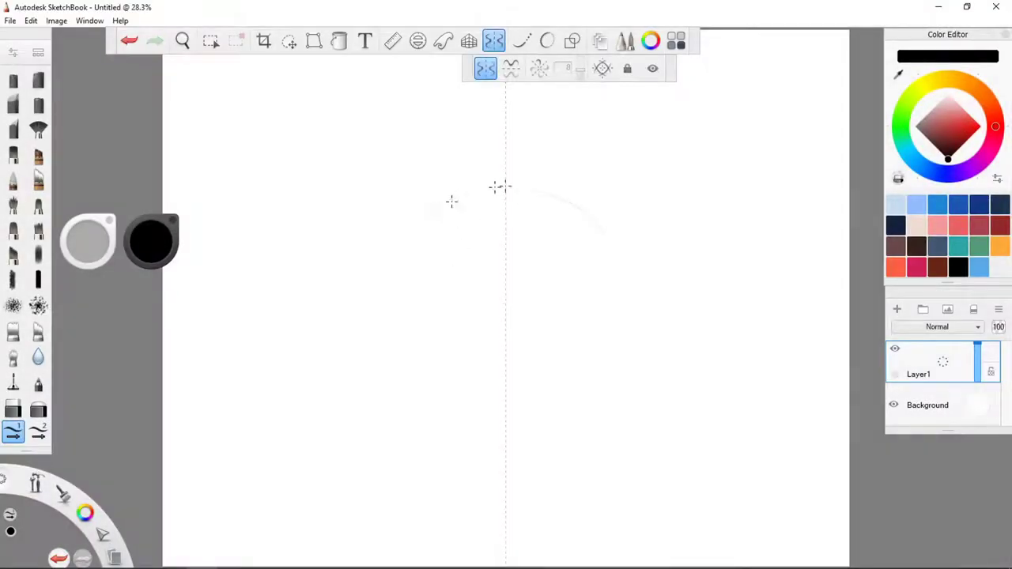
drag(503, 408, 398, 276)
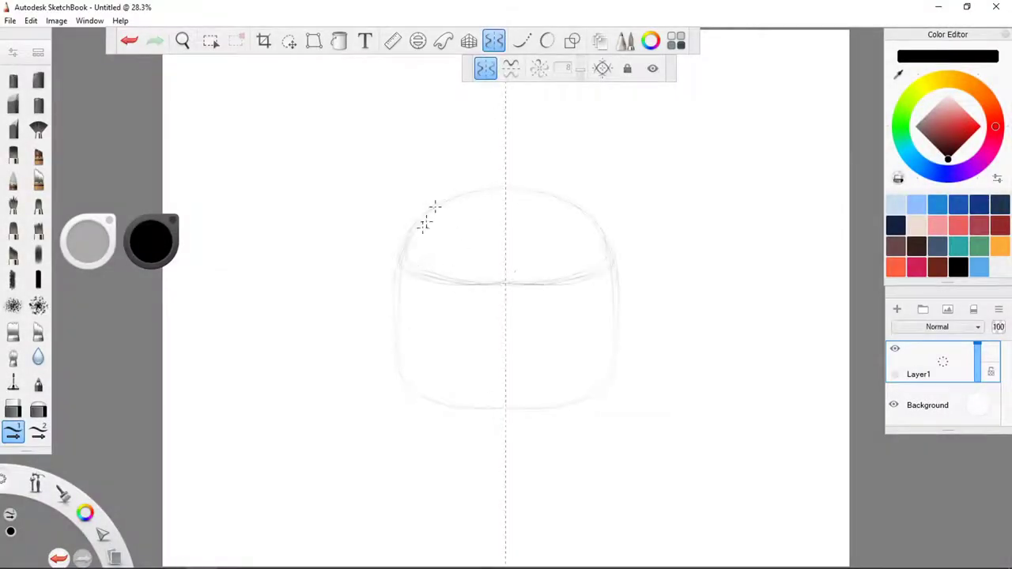
mouse_move(451, 298)
mouse_down()
mouse_move(523, 308)
mouse_move(616, 273)
mouse_move(506, 309)
mouse_up()
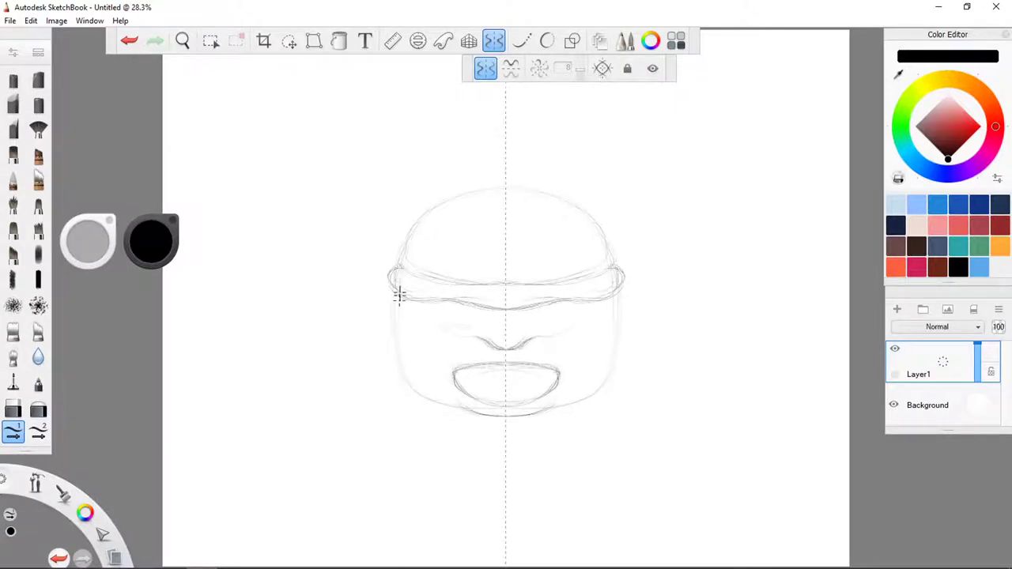
mouse_move(399, 295)
mouse_down()
mouse_move(449, 323)
mouse_move(612, 296)
mouse_up()
Erase the nose and original mouth, reinforce the bun and patty outlines, and sketch a smaller, lower mouth
key(e)
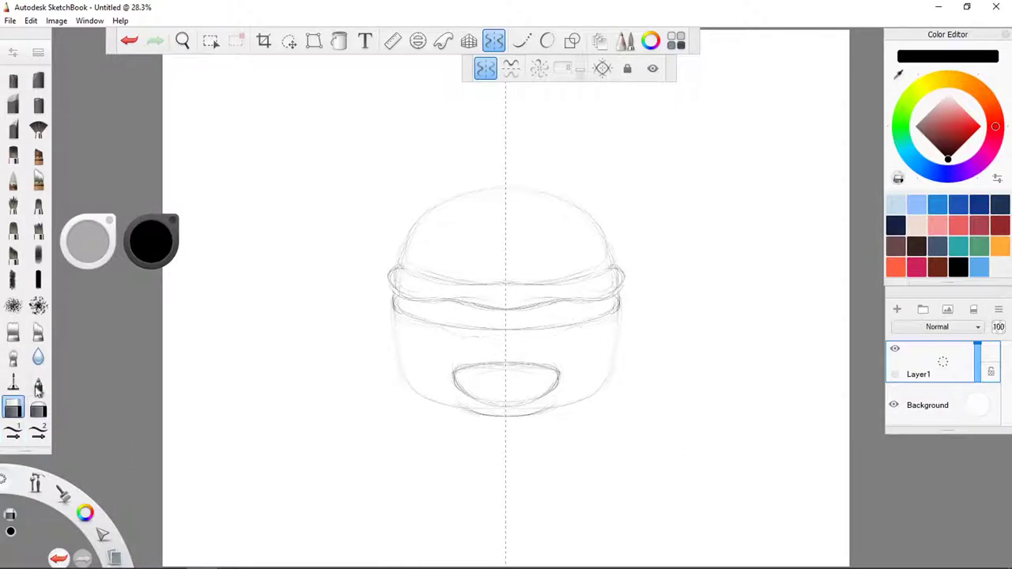
click(13, 431)
drag(393, 318, 478, 330)
drag(450, 198, 553, 196)
key(e)
mouse_move(442, 374)
mouse_down()
mouse_move(488, 363)
mouse_move(535, 400)
mouse_move(469, 391)
mouse_move(472, 378)
mouse_up()
click(12, 430)
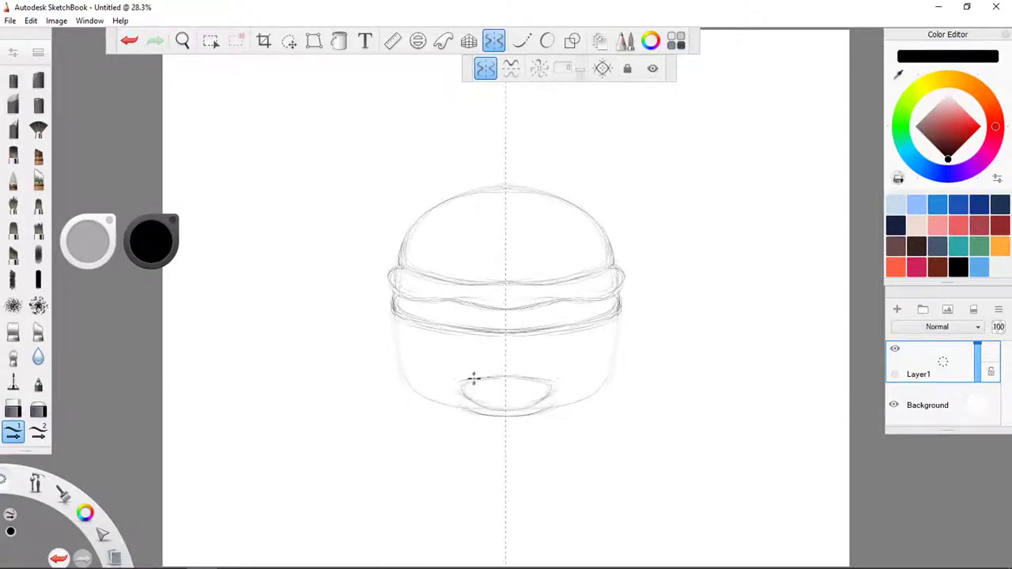
Sketch mirrored cheese bands under the patty, a new nose, slanted closed eyes, mouth details and rounded lower bun sides
mouse_move(510, 341)
mouse_down()
mouse_move(612, 374)
mouse_move(623, 333)
mouse_up()
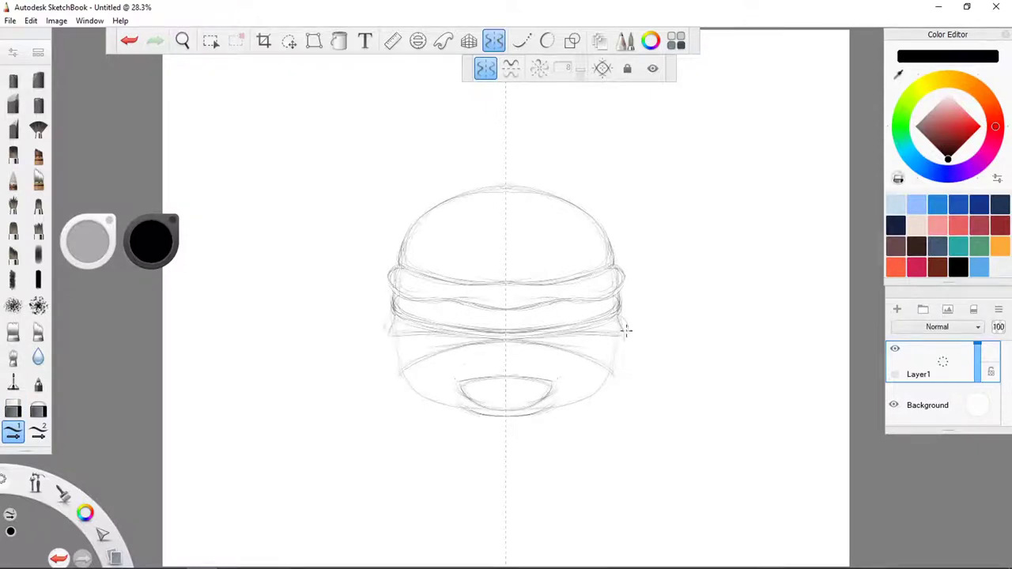
mouse_move(391, 335)
mouse_down()
mouse_move(540, 294)
mouse_move(410, 370)
mouse_move(472, 344)
mouse_move(619, 320)
mouse_up()
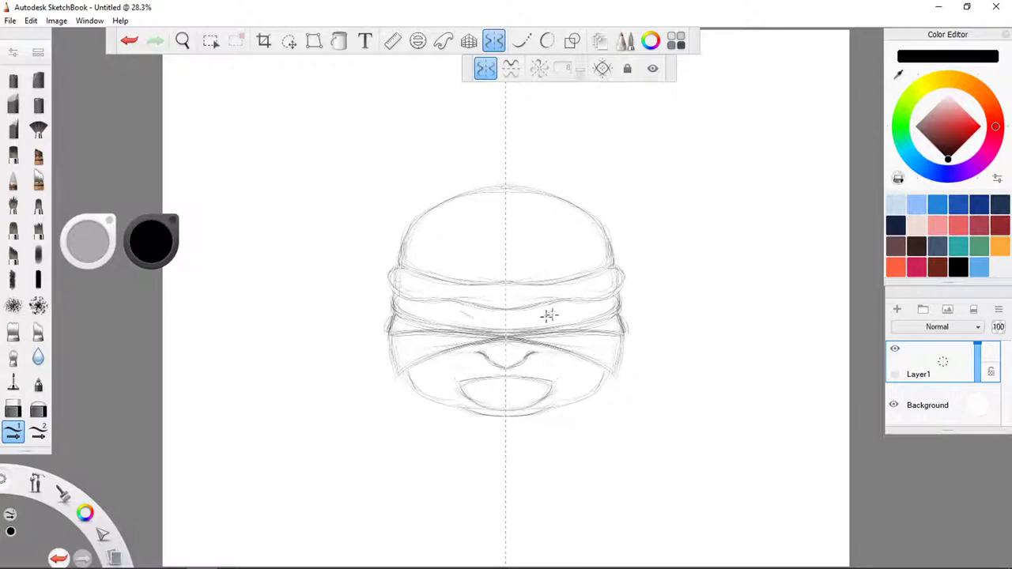
drag(559, 311, 539, 317)
mouse_move(462, 383)
mouse_down()
mouse_move(514, 373)
mouse_move(482, 388)
mouse_move(502, 403)
mouse_move(533, 392)
mouse_move(476, 412)
mouse_move(543, 410)
mouse_up()
drag(597, 394, 617, 348)
Turn off symmetry, erase the mirrored cheese lines, and sketch a wavy sauce edge beneath a single slanted cheese slice
click(489, 62)
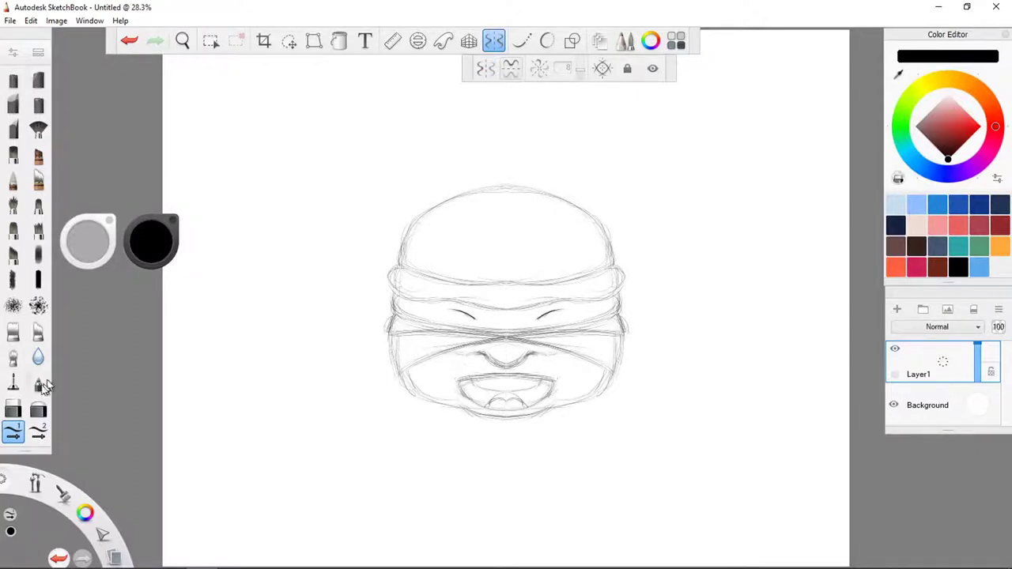
click(13, 408)
mouse_move(394, 331)
mouse_down()
mouse_move(559, 343)
mouse_move(578, 370)
mouse_up()
drag(513, 339, 593, 365)
click(13, 430)
drag(446, 353, 490, 361)
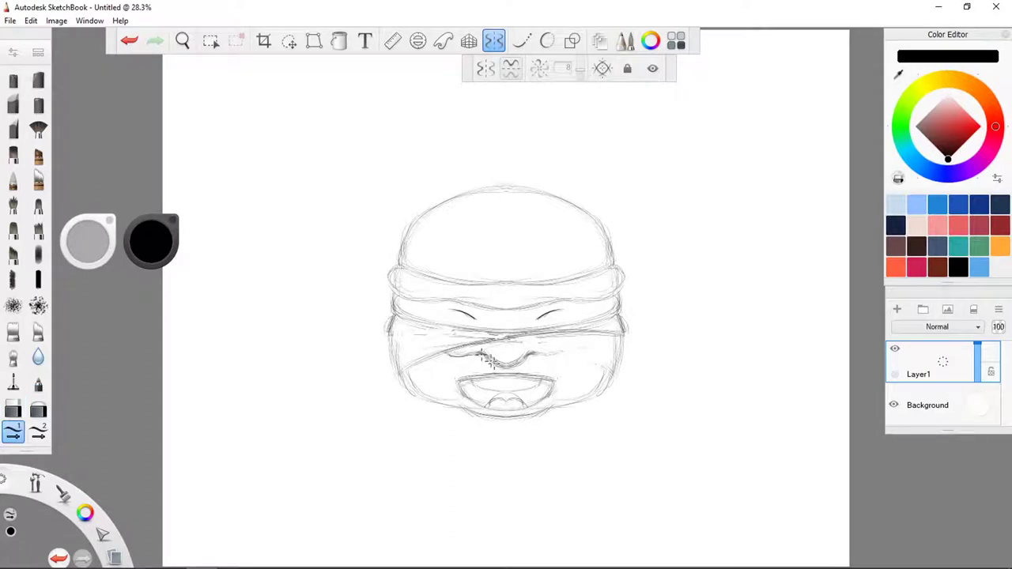
mouse_move(569, 345)
mouse_down()
mouse_move(614, 347)
mouse_move(489, 360)
mouse_up()
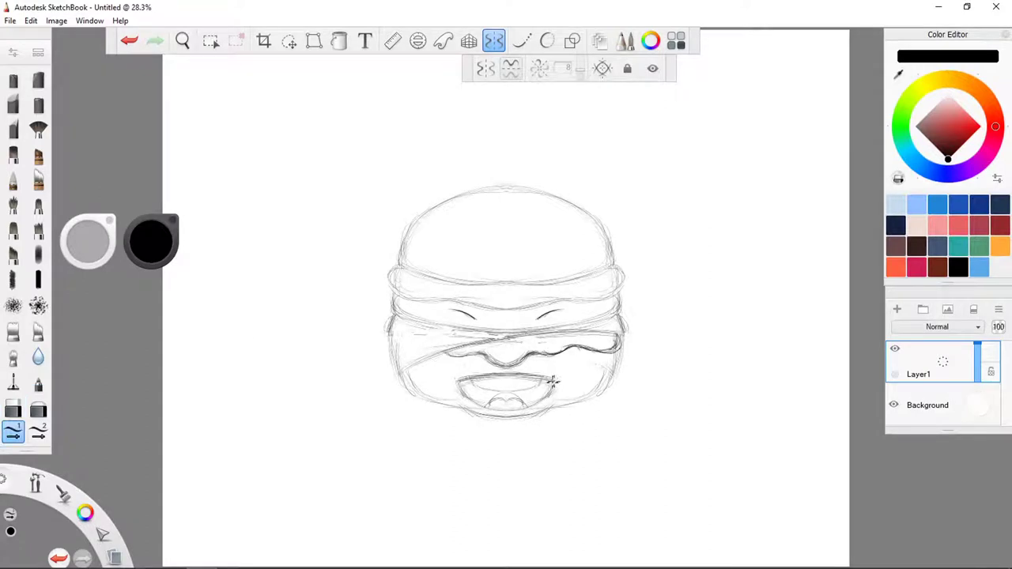
drag(578, 418, 587, 347)
Turn symmetry back on and darken the sketch lines of the top bun, wavy layer and patty
key(x)
drag(407, 190, 512, 117)
mouse_move(510, 117)
mouse_down()
mouse_move(436, 139)
mouse_move(407, 193)
mouse_up()
mouse_move(409, 195)
mouse_down()
mouse_move(435, 148)
mouse_move(421, 197)
mouse_move(511, 216)
mouse_up()
mouse_move(490, 214)
mouse_down()
mouse_move(402, 193)
mouse_move(484, 233)
mouse_up()
mouse_move(402, 223)
mouse_down()
mouse_move(411, 241)
mouse_move(620, 229)
mouse_up()
Without symmetry, darken the hanging cheese flap, the slanted cheese edge and the sauce line under it
click(486, 68)
mouse_move(402, 242)
mouse_down()
mouse_move(395, 276)
mouse_move(405, 302)
mouse_up()
drag(410, 297, 628, 261)
drag(401, 243, 401, 305)
drag(401, 305, 506, 267)
drag(475, 284, 532, 286)
With symmetry on, darken the lower bun, chin and mouth, and sketch the ends of the teeth
click(485, 68)
drag(410, 302, 466, 335)
drag(466, 332, 513, 347)
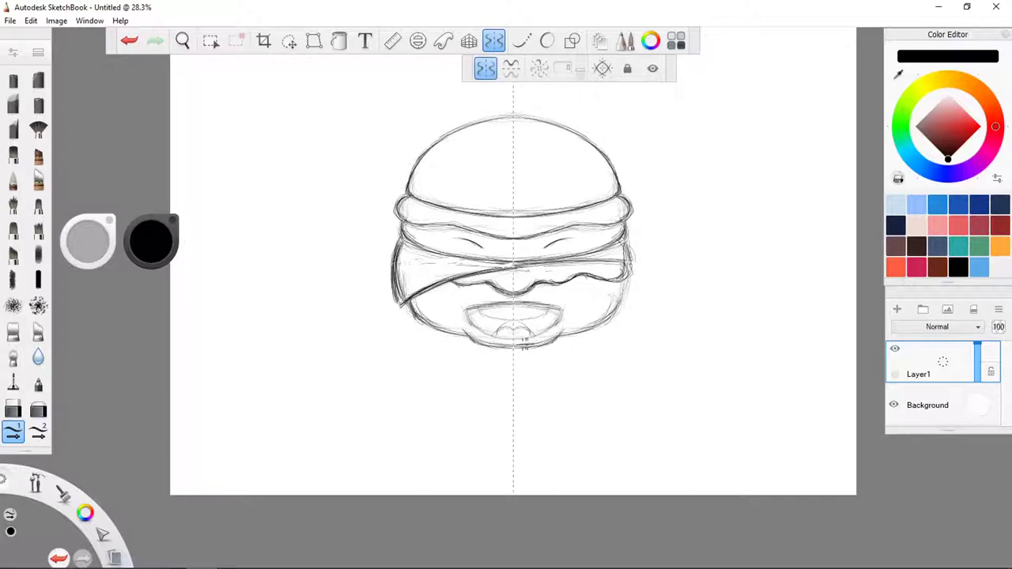
mouse_move(465, 308)
mouse_down()
mouse_move(513, 302)
mouse_move(513, 340)
mouse_move(513, 309)
mouse_move(513, 330)
mouse_up()
click(14, 410)
click(12, 431)
drag(479, 306, 481, 317)
Strengthen the sketched eyes, mouth details and lower bun sides
scroll(511, 252, up, 3)
drag(593, 235, 558, 250)
scroll(632, 345, down, 4)
scroll(570, 370, up, 3)
drag(479, 285, 496, 320)
mouse_move(719, 304)
mouse_down()
mouse_move(716, 267)
mouse_move(680, 246)
mouse_up()
Turn off symmetry and erase stray sketch lines inside the cheese flap and along the lower bun's side
click(485, 68)
click(12, 408)
drag(475, 259, 492, 269)
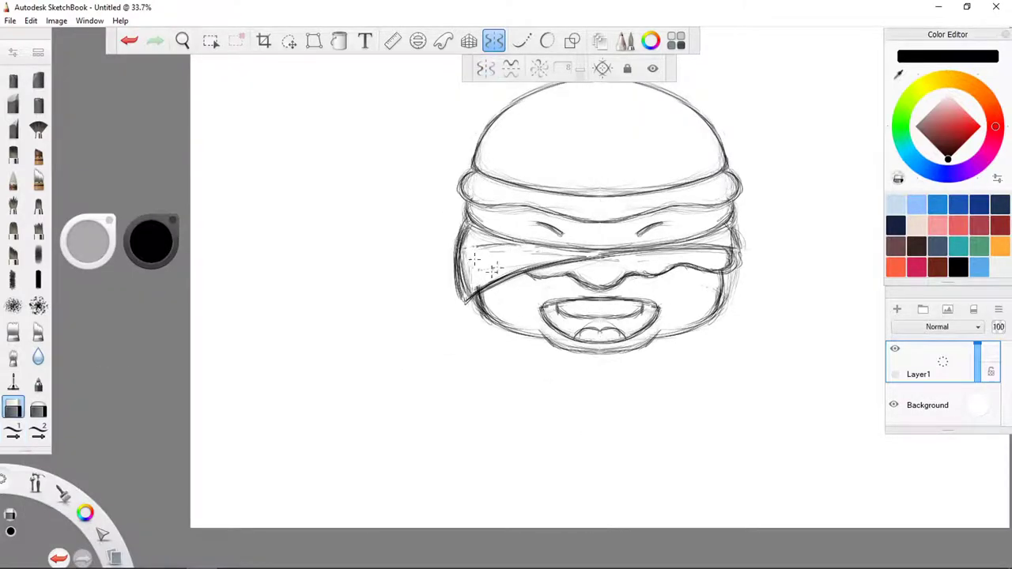
drag(729, 283, 725, 308)
scroll(583, 229, down, 3)
scroll(597, 249, up, 2)
mouse_move(471, 277)
mouse_down()
mouse_move(468, 219)
mouse_move(479, 253)
mouse_move(470, 259)
mouse_move(698, 235)
mouse_up()
click(12, 432)
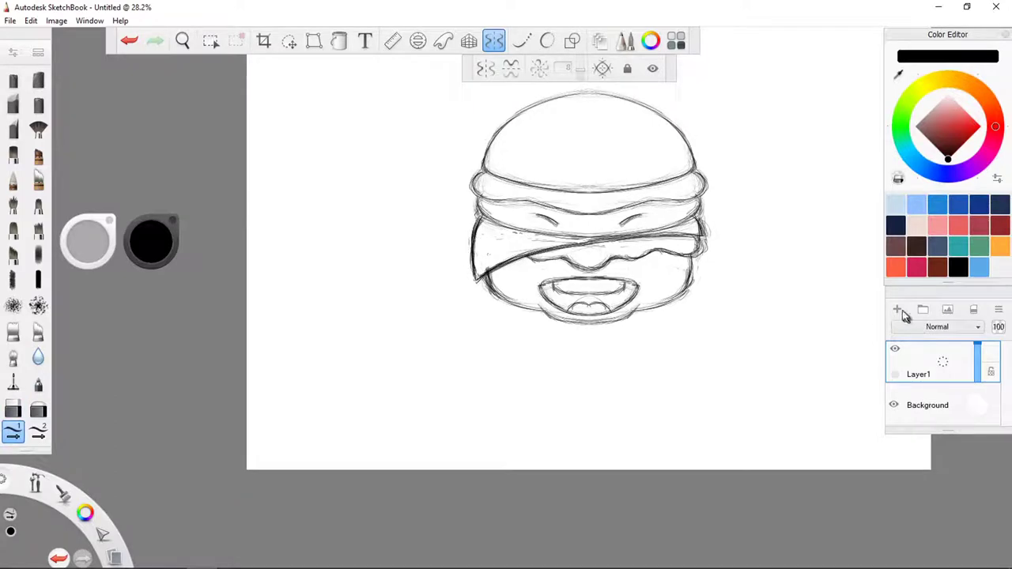
Add a layer above the sketch and ink the top bun in thick black strokes with vertical symmetry on
click(897, 309)
click(38, 384)
click(485, 68)
scroll(537, 261, down, 3)
scroll(552, 168, up, 3)
drag(570, 176, 514, 190)
scroll(547, 184, up, 3)
mouse_move(316, 388)
mouse_down()
mouse_move(305, 327)
mouse_move(513, 174)
mouse_move(610, 159)
mouse_up()
mouse_move(306, 348)
mouse_down()
mouse_move(319, 387)
mouse_move(481, 431)
mouse_move(736, 439)
mouse_move(353, 404)
mouse_move(313, 336)
mouse_move(415, 222)
mouse_move(503, 178)
mouse_move(611, 159)
mouse_up()
scroll(427, 73, down, 3)
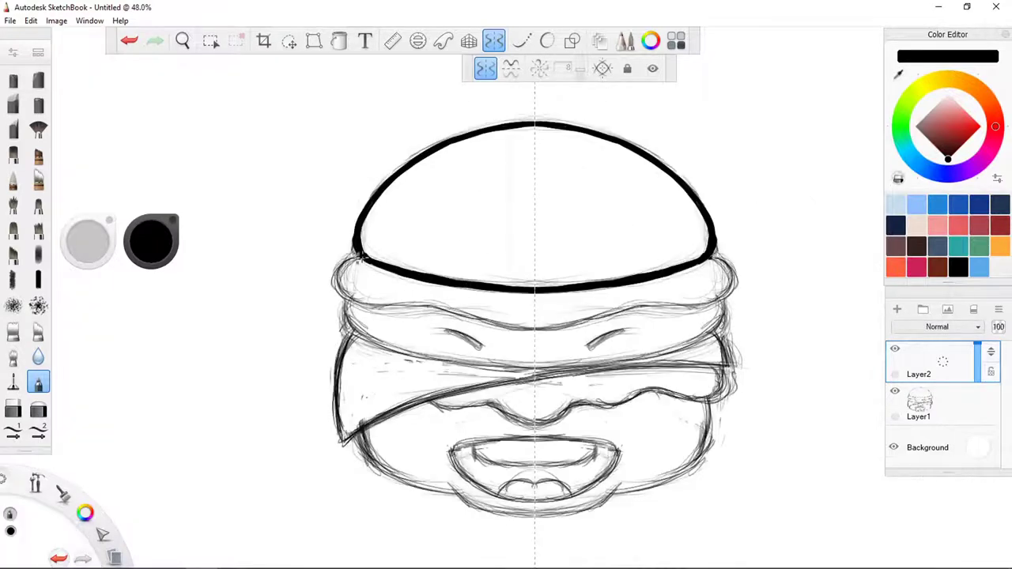
Ink the wavy layer under the bun, the patty's lower edge and the two slanted eyes
mouse_move(360, 257)
mouse_down()
mouse_move(414, 300)
mouse_move(606, 313)
mouse_move(734, 276)
mouse_move(725, 266)
mouse_move(615, 309)
mouse_move(515, 322)
mouse_up()
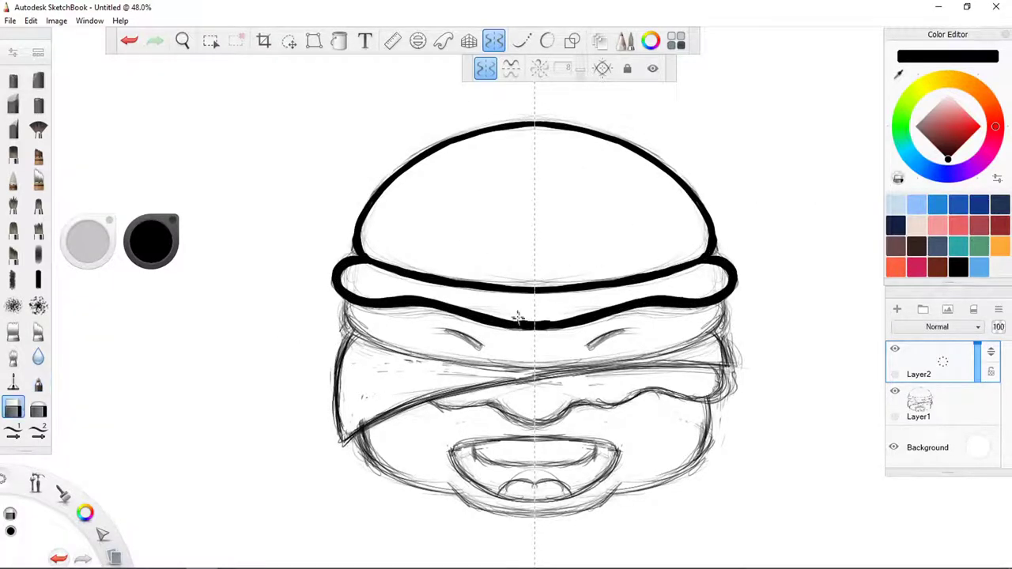
mouse_move(724, 295)
mouse_down()
mouse_move(699, 338)
mouse_move(525, 370)
mouse_move(715, 304)
mouse_up()
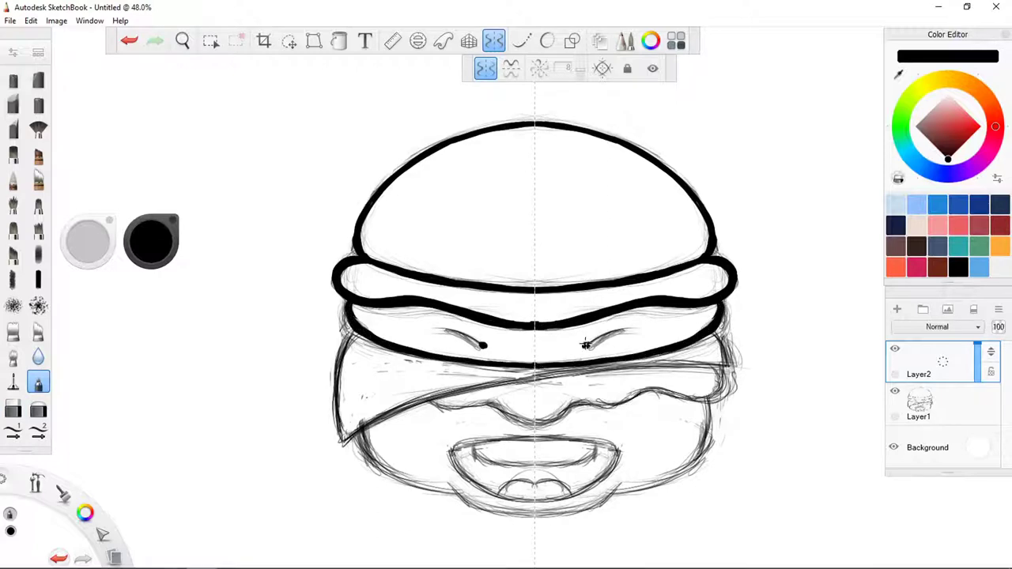
drag(585, 346, 620, 332)
Ink the open mouth and fill its interior black, leaving the upper teeth and tongue white
drag(449, 450, 535, 435)
mouse_move(535, 435)
mouse_down()
mouse_move(476, 487)
mouse_move(504, 496)
mouse_move(534, 483)
mouse_up()
mouse_move(472, 444)
mouse_down()
mouse_move(526, 463)
mouse_move(458, 458)
mouse_move(484, 474)
mouse_up()
scroll(623, 355, down, 5)
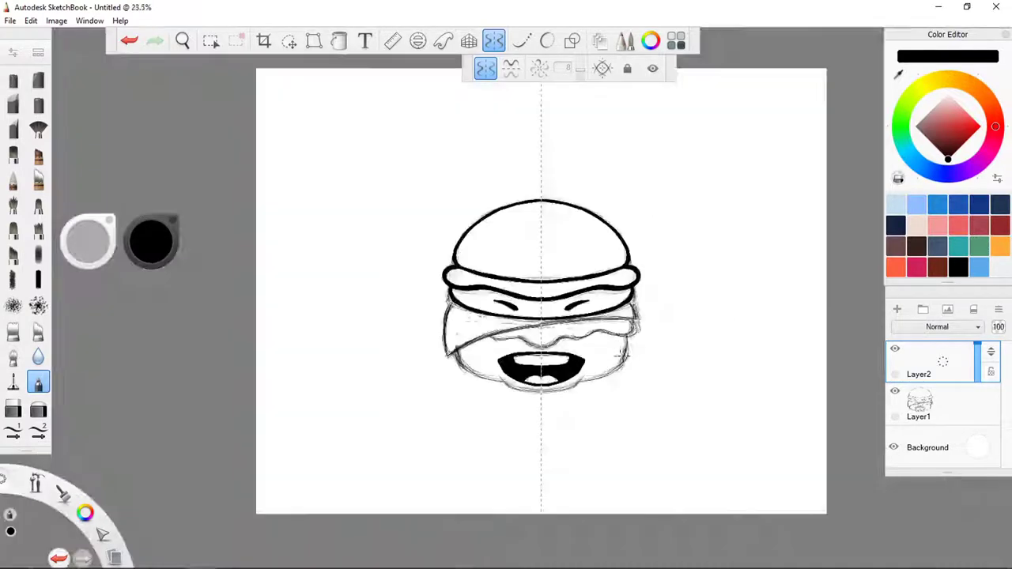
scroll(562, 351, up, 6)
mouse_move(403, 365)
mouse_down()
mouse_move(443, 354)
mouse_move(393, 325)
mouse_move(411, 380)
mouse_up()
scroll(524, 313, down, 6)
scroll(524, 313, up, 6)
click(12, 409)
scroll(664, 253, down, 2)
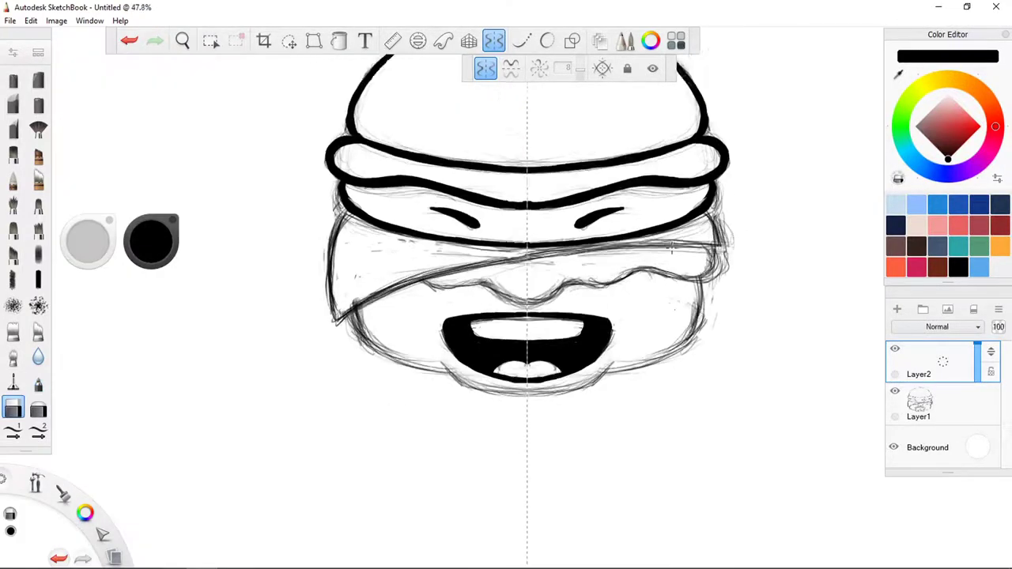
Ink the mirrored lower bun sides and the chin below the mouth
click(38, 381)
drag(355, 280, 441, 342)
mouse_move(441, 333)
mouse_down()
mouse_move(471, 357)
mouse_move(554, 369)
mouse_move(696, 305)
mouse_move(699, 229)
mouse_up()
Turn off symmetry and ink the slanted cheese slice with its hanging flap and opposite corner
click(485, 68)
mouse_move(346, 183)
mouse_down()
mouse_move(335, 287)
mouse_move(575, 222)
mouse_move(718, 216)
mouse_up()
drag(709, 181, 718, 221)
key(ctrl+z)
key(ctrl+y)
Ink the nose curve, the wavy sauce edge and the bun side beneath it, and hide the rough sketch layer
click(485, 68)
mouse_move(575, 252)
mouse_down()
mouse_move(535, 261)
mouse_move(594, 253)
mouse_up()
key(x)
drag(430, 252, 483, 251)
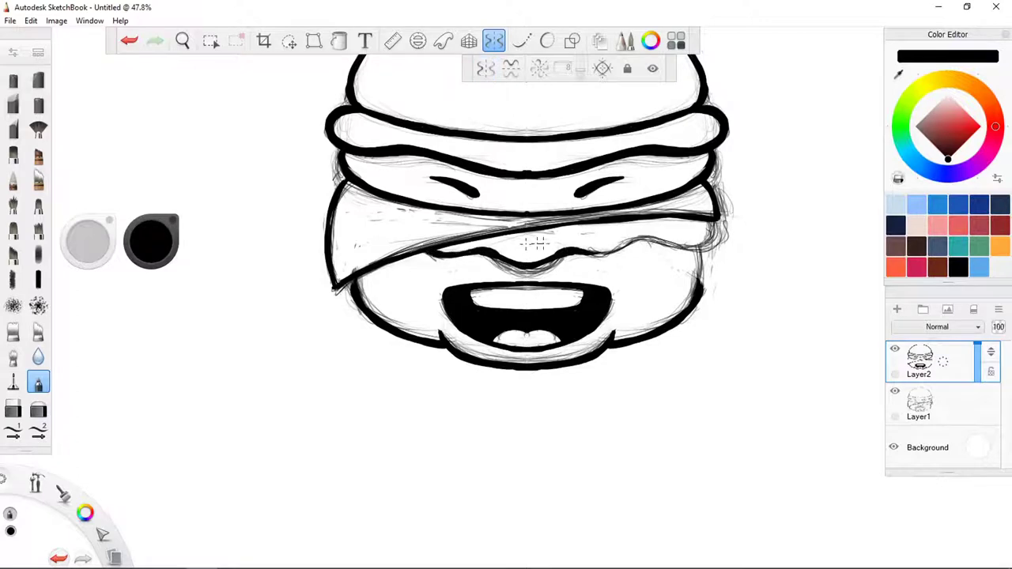
mouse_move(587, 252)
mouse_down()
mouse_move(711, 242)
mouse_move(707, 222)
mouse_move(693, 297)
mouse_up()
click(894, 392)
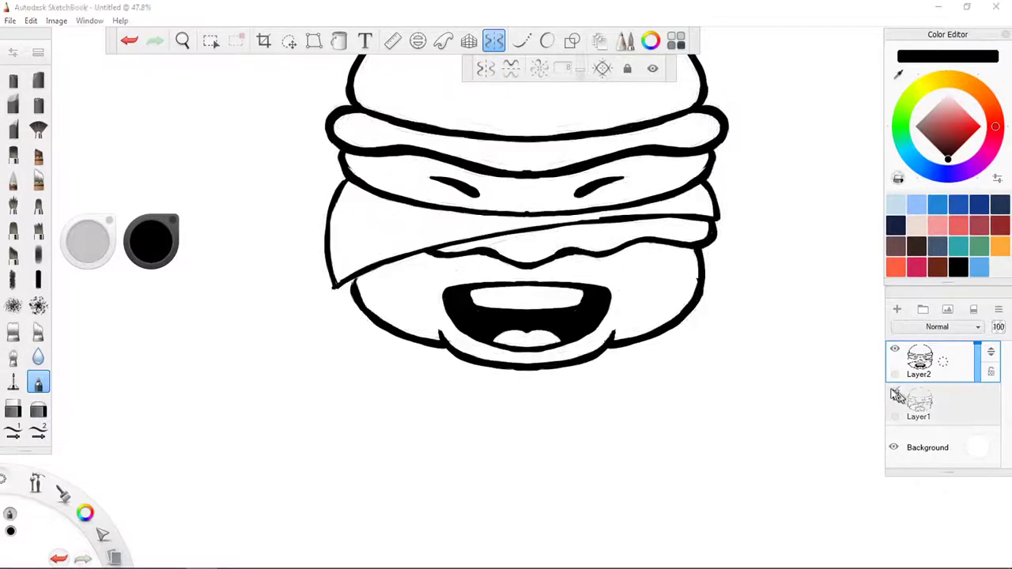
With symmetry on, thicken the black outlines at both ends of the patty and the wavy layer above it
scroll(427, 300, down, 3)
scroll(404, 281, up, 3)
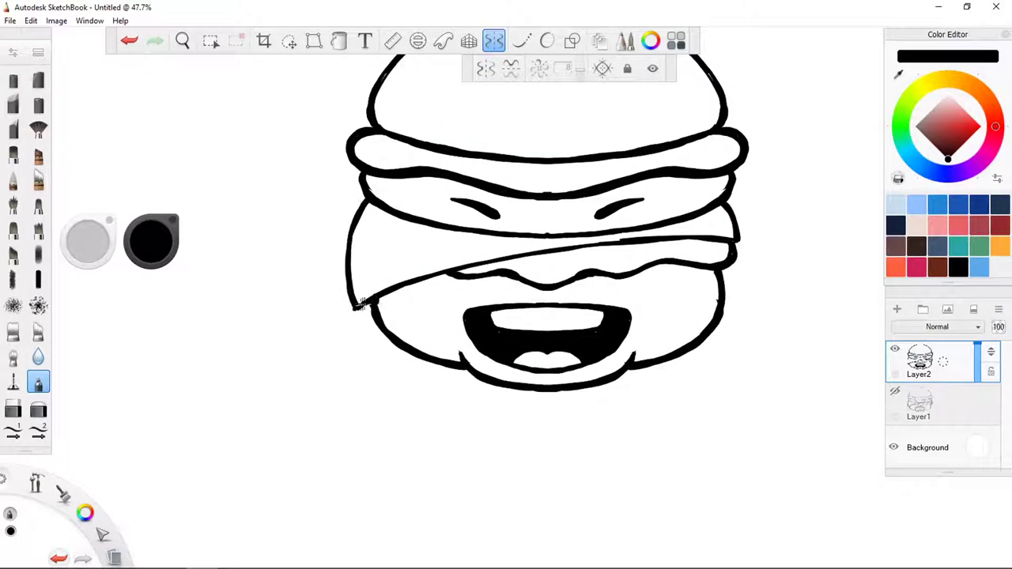
click(485, 68)
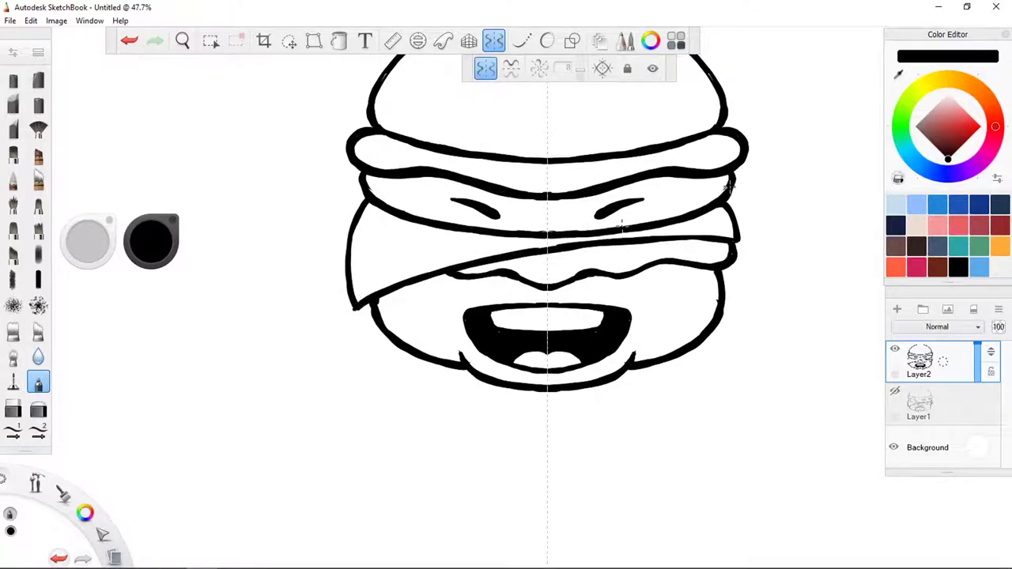
mouse_move(728, 180)
mouse_down()
mouse_move(652, 224)
mouse_move(721, 188)
mouse_up()
drag(362, 178, 366, 200)
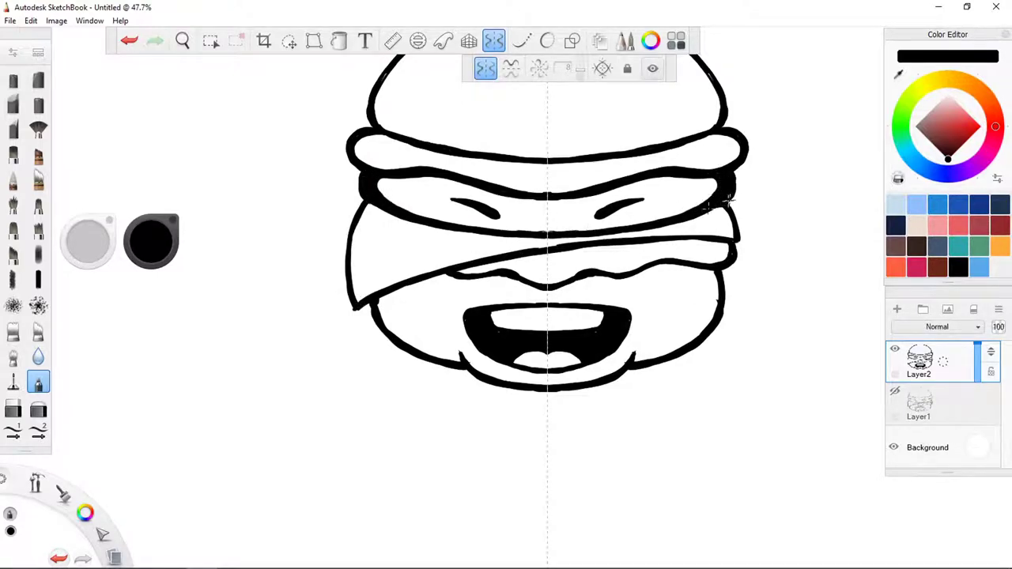
drag(356, 149, 419, 169)
drag(372, 140, 403, 142)
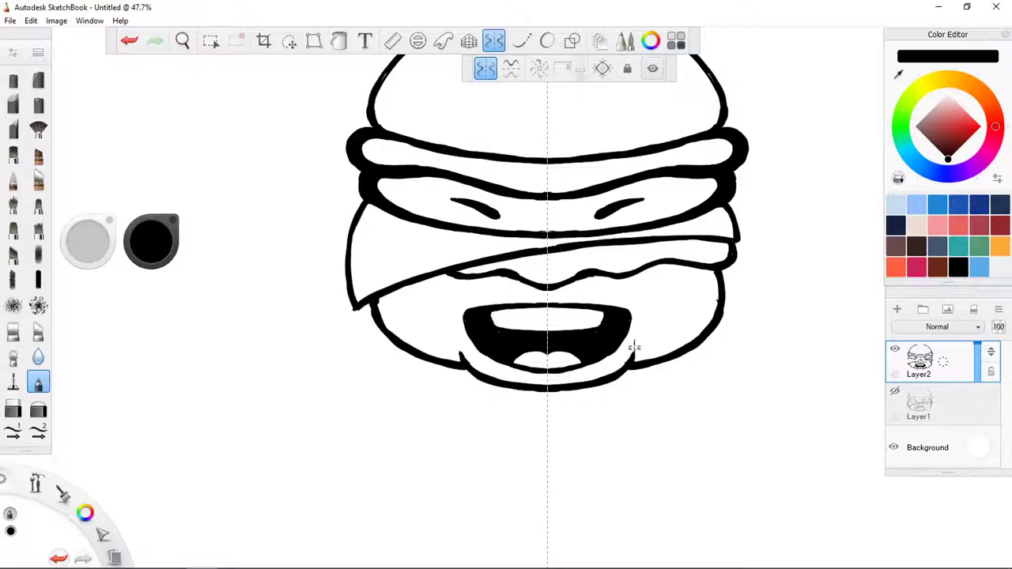
Turn off symmetry, thicken the ends of the sauce strip, and add a black shadow on the lower bun beneath the cheese flap
key(x)
mouse_move(722, 243)
mouse_down()
mouse_move(719, 262)
mouse_move(664, 262)
mouse_up()
drag(699, 241, 724, 252)
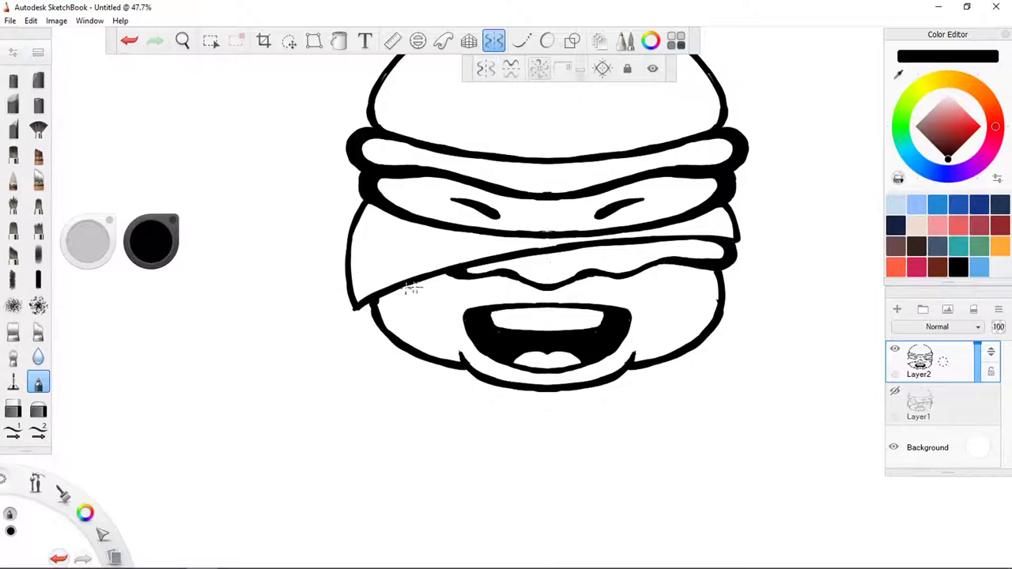
mouse_move(411, 289)
mouse_down()
mouse_move(391, 305)
mouse_move(399, 332)
mouse_up()
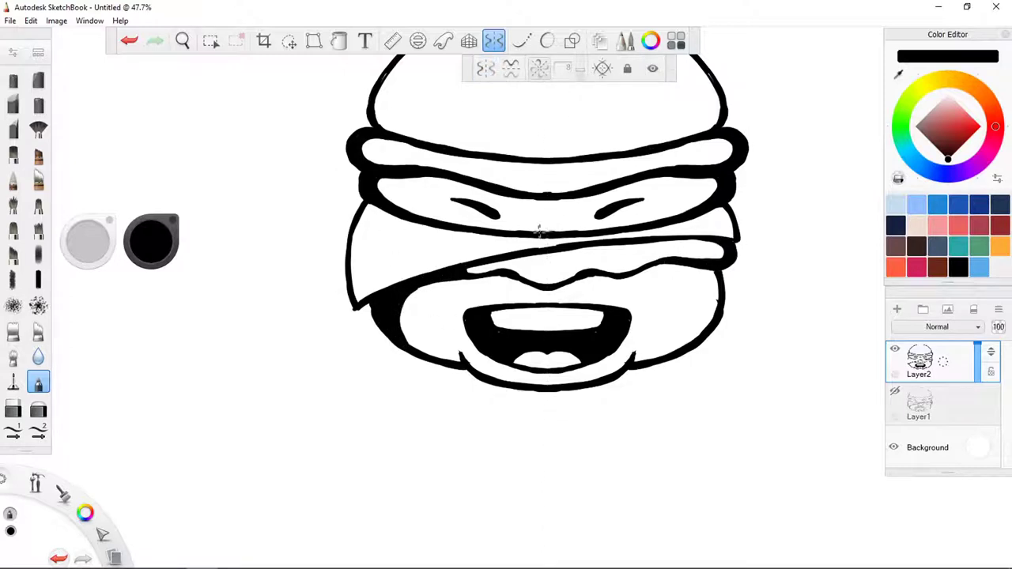
Shade the cheese flap's upper edge black, draw solid black holes in it, and deepen the shadow under the slice
drag(350, 237, 374, 206)
mouse_move(352, 246)
mouse_down()
mouse_move(384, 217)
mouse_move(391, 251)
mouse_up()
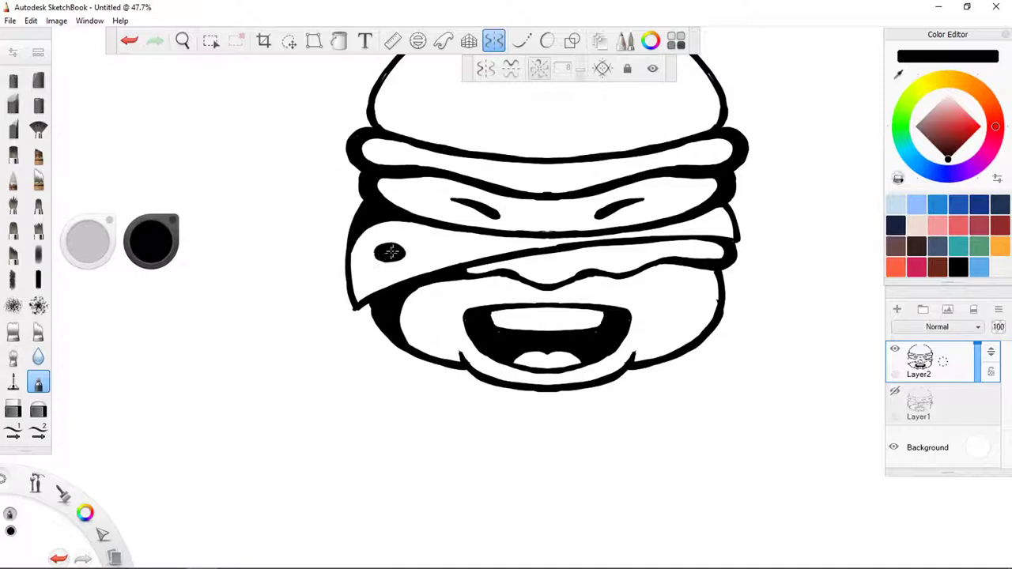
scroll(585, 286, down, 4)
scroll(528, 275, up, 4)
key(ctrl+z)
key(ctrl+z)
drag(455, 277, 487, 266)
Draw small oval sesame seeds on the top bun
scroll(534, 236, down, 4)
scroll(553, 178, up, 4)
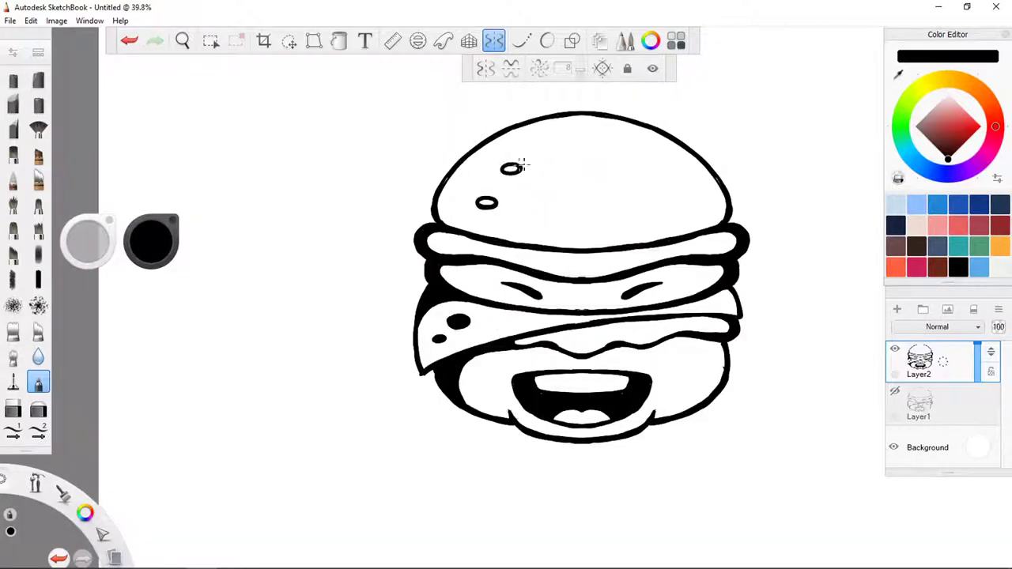
drag(537, 154, 538, 157)
scroll(572, 186, down, 2)
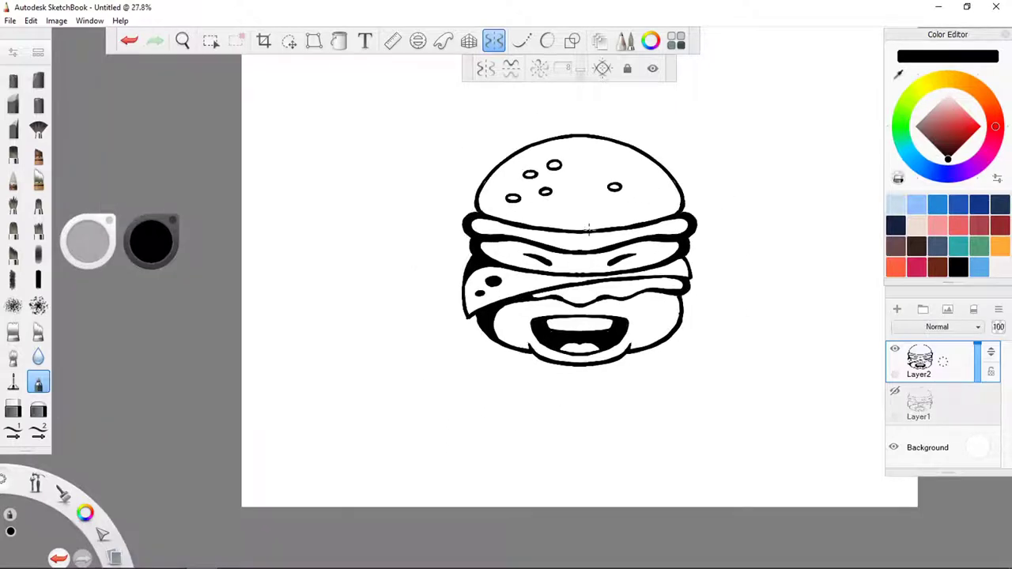
scroll(609, 222, down, 2)
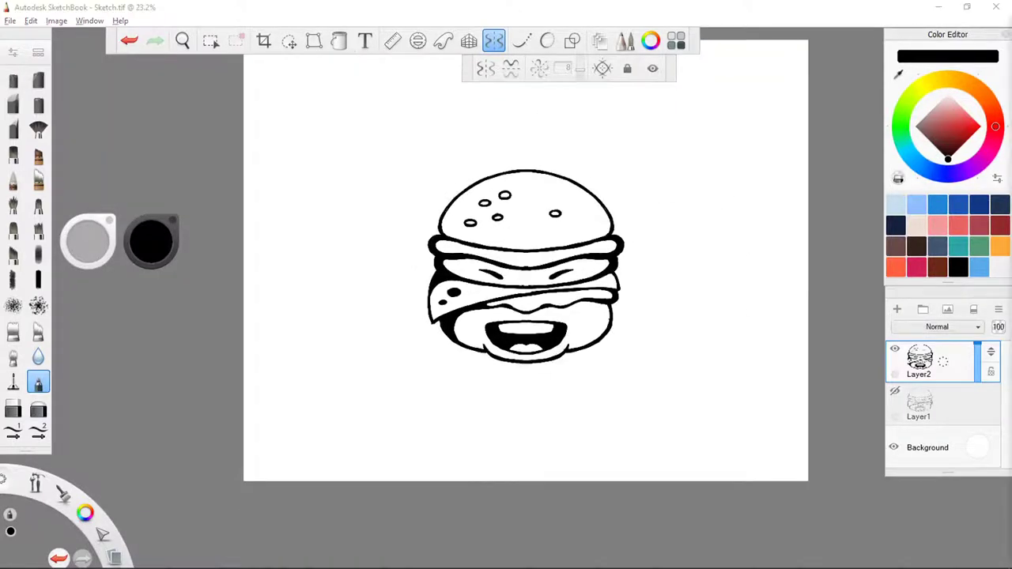
Refine and thicken the wavy sauce outline and the cheese slice's lower edge
scroll(598, 351, up, 3)
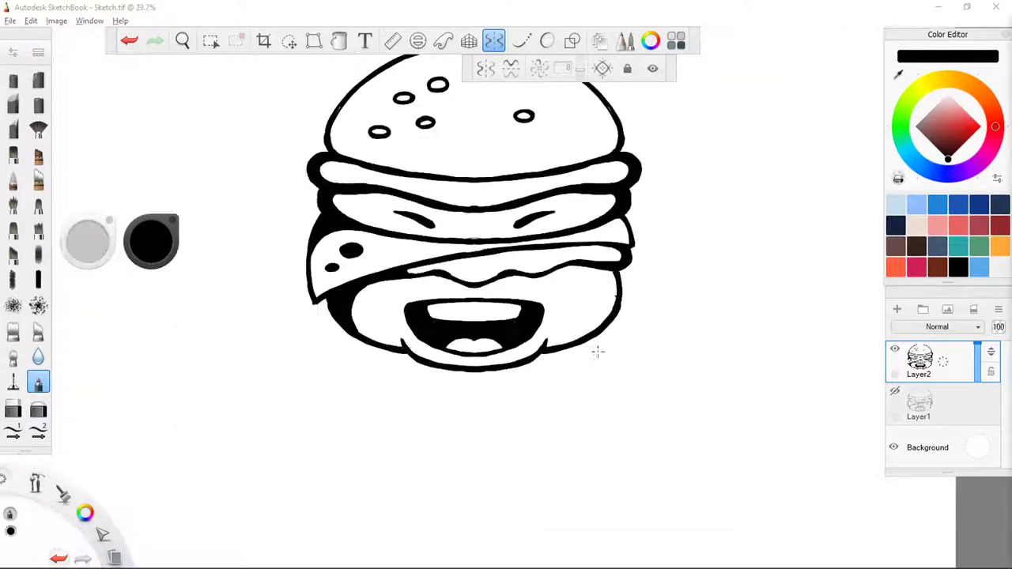
drag(511, 275, 592, 270)
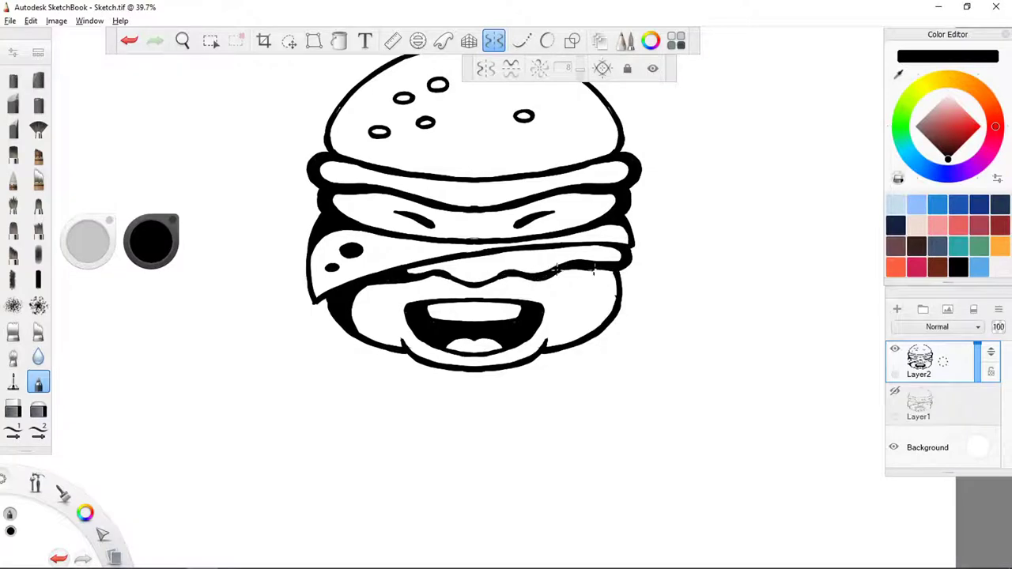
key(e)
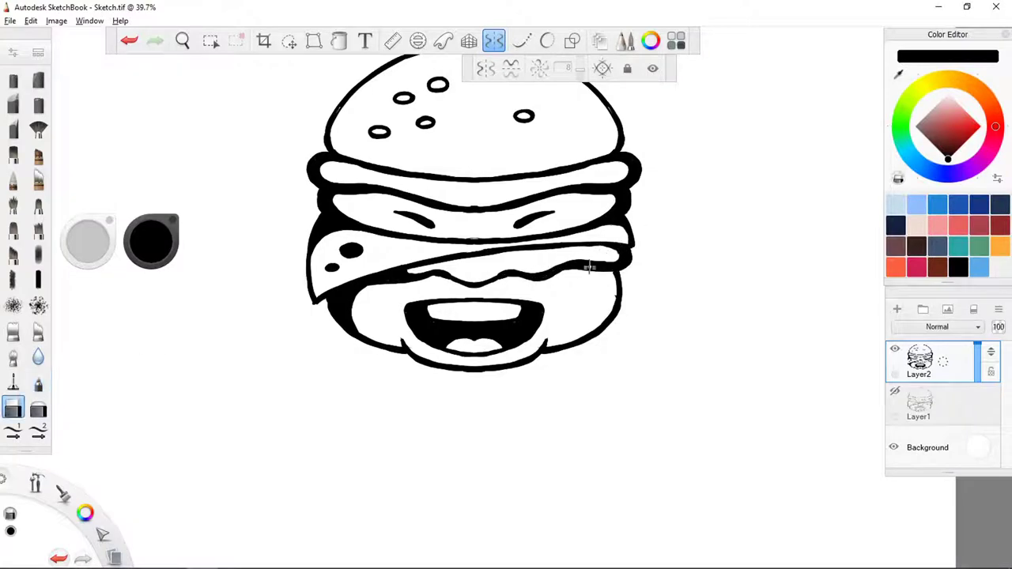
key(b)
drag(473, 253, 631, 241)
drag(316, 302, 399, 266)
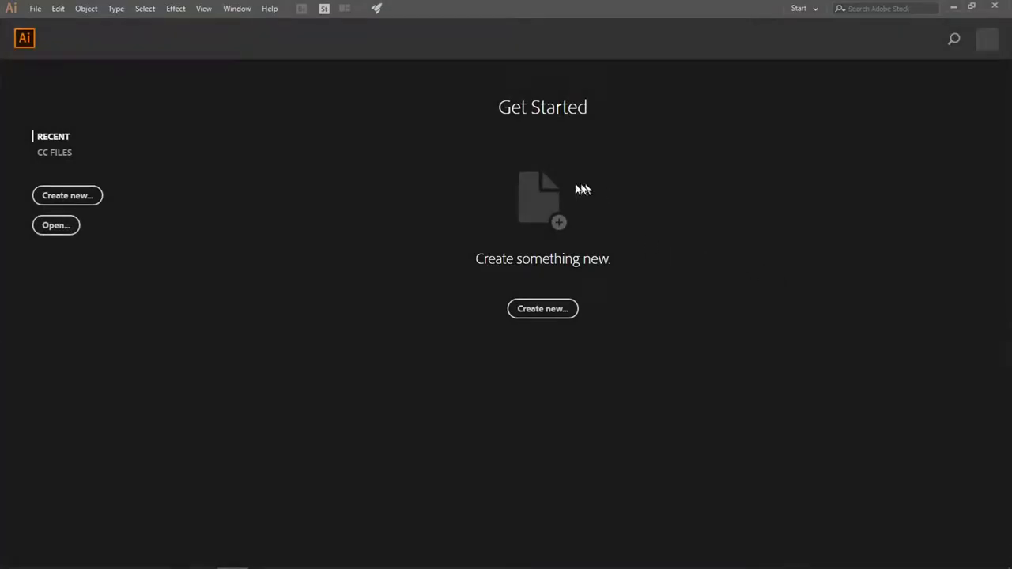
Create a new 1000 x 1500 pt portrait document with CMYK color mode and High (300 ppi) raster effects
click(545, 312)
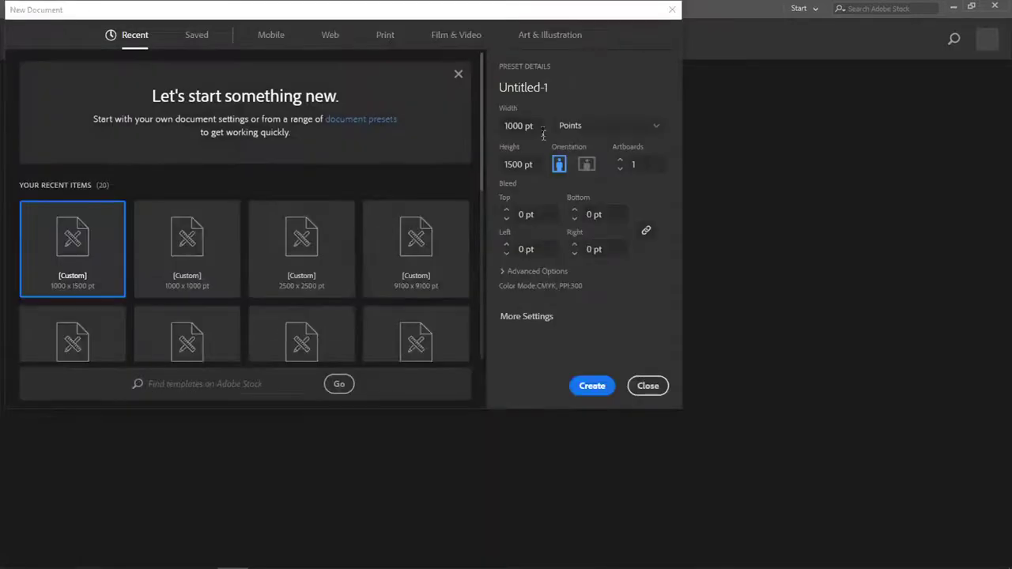
click(519, 126)
click(505, 164)
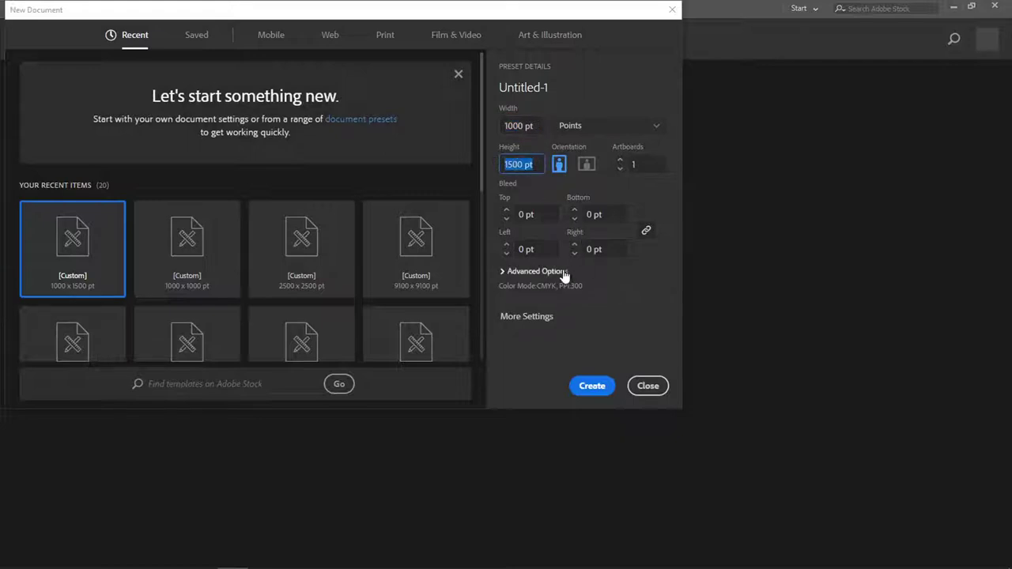
click(536, 271)
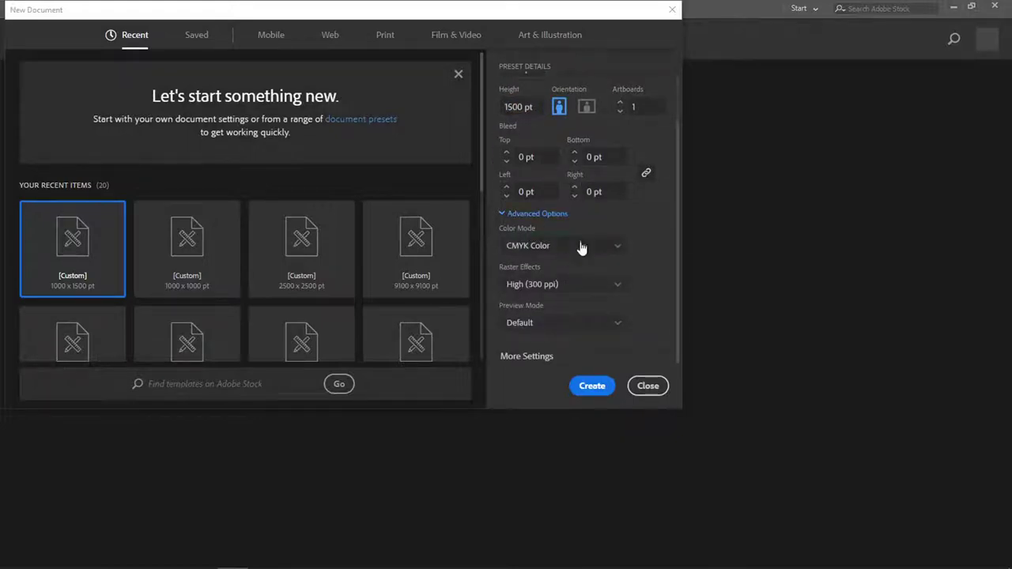
click(581, 249)
click(566, 290)
click(594, 387)
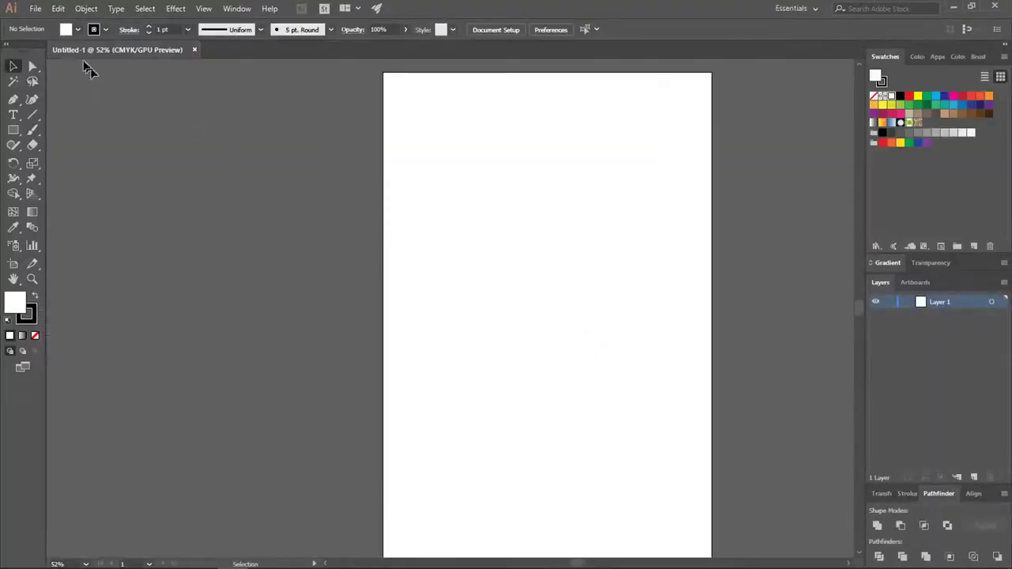
Save the document as an Adobe Illustrator file named Happy Burger, with the Illustrator CC version options
click(36, 8)
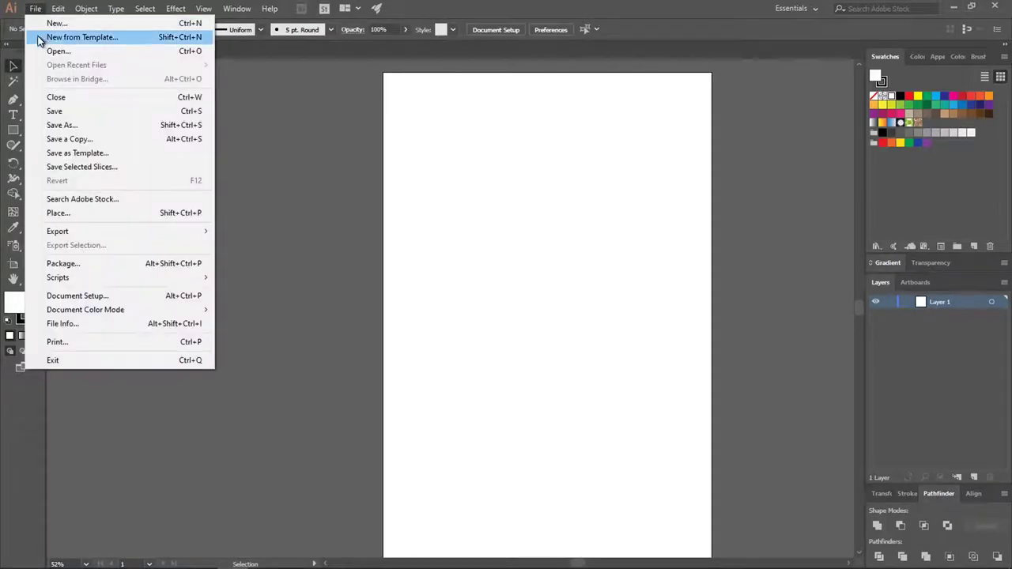
click(56, 113)
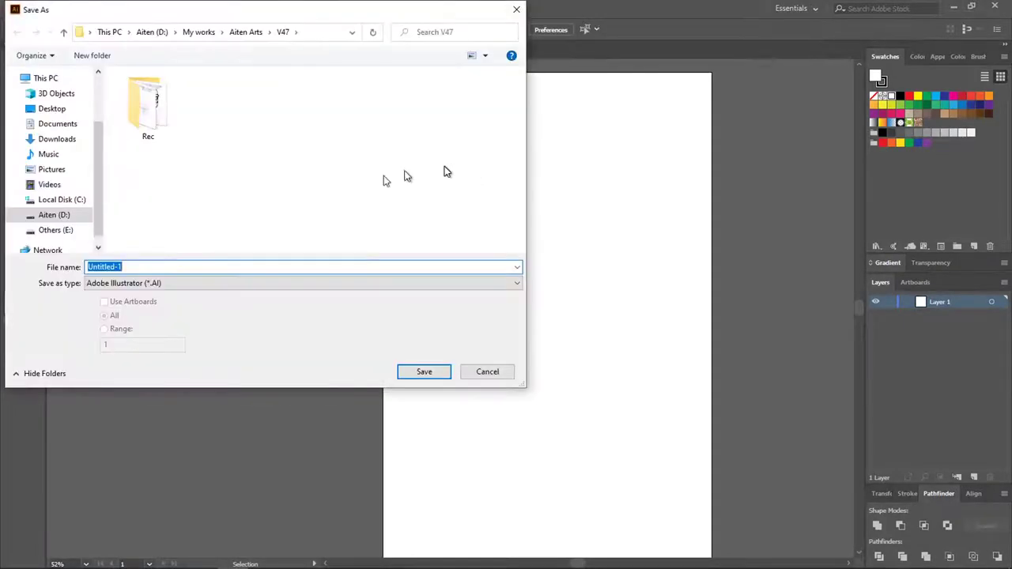
text(Happy Burger)
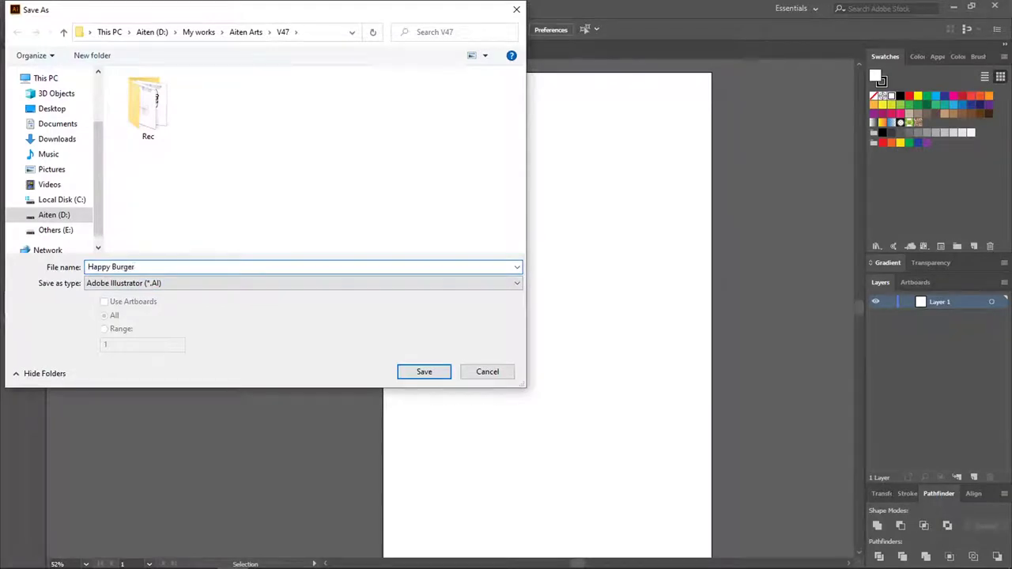
click(425, 371)
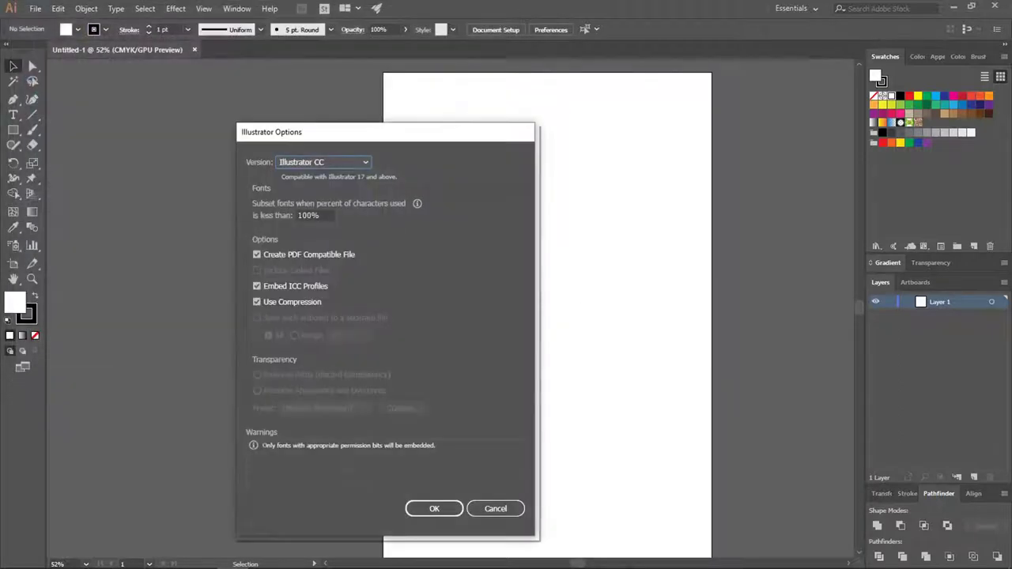
click(436, 509)
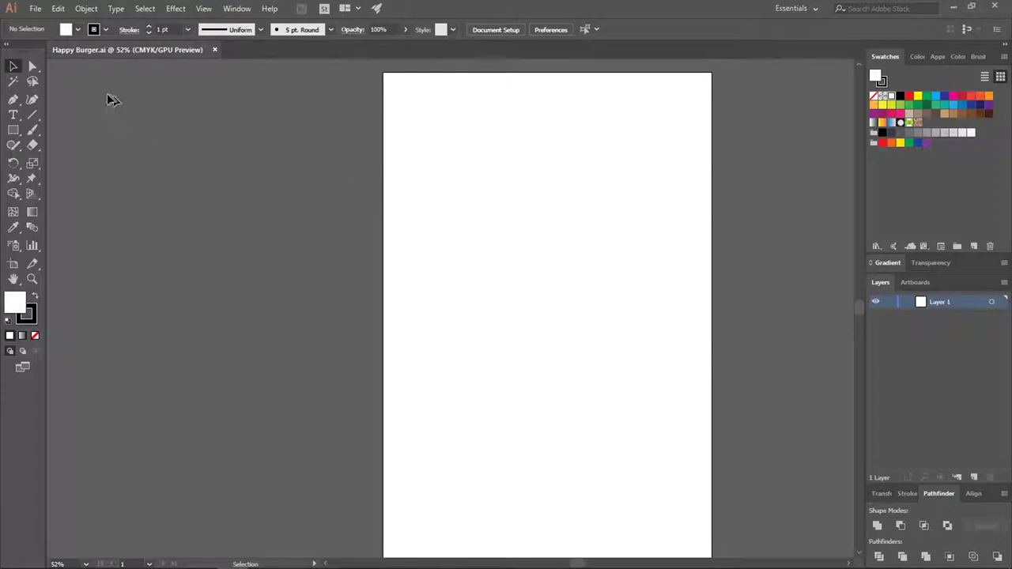
Place the Sketch image as a linked file and centre it across the upper part of the artboard
click(35, 8)
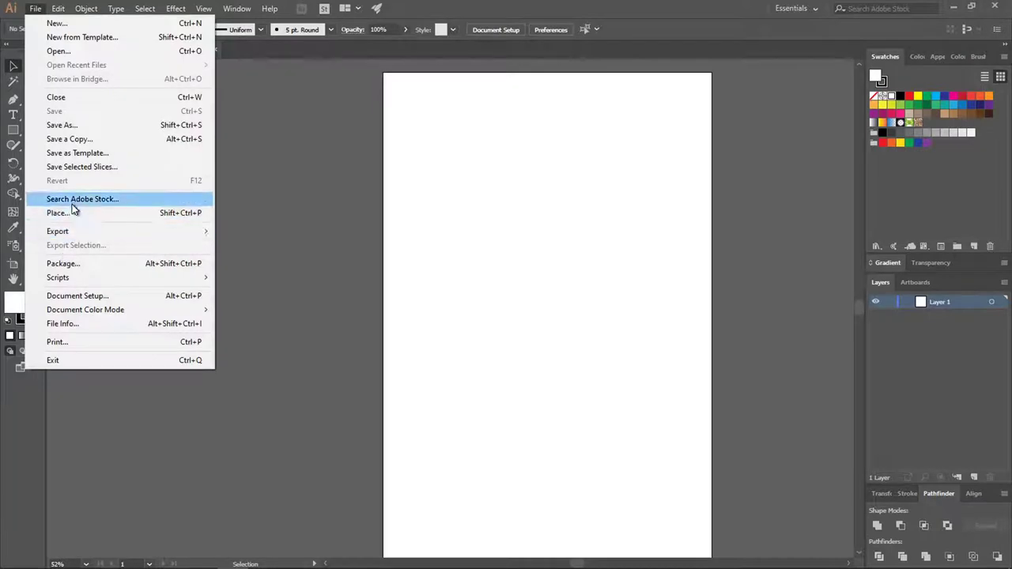
click(75, 214)
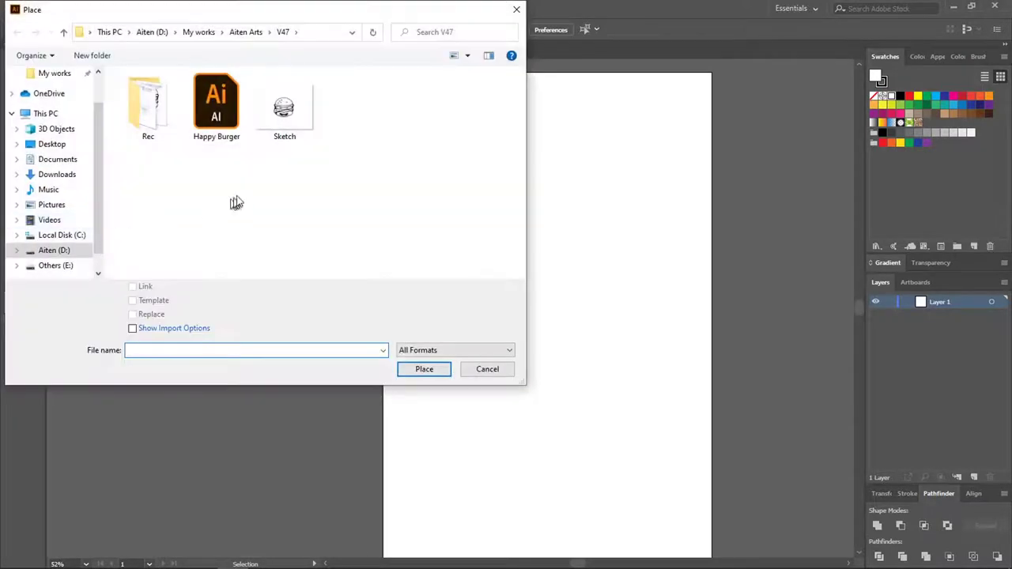
click(280, 127)
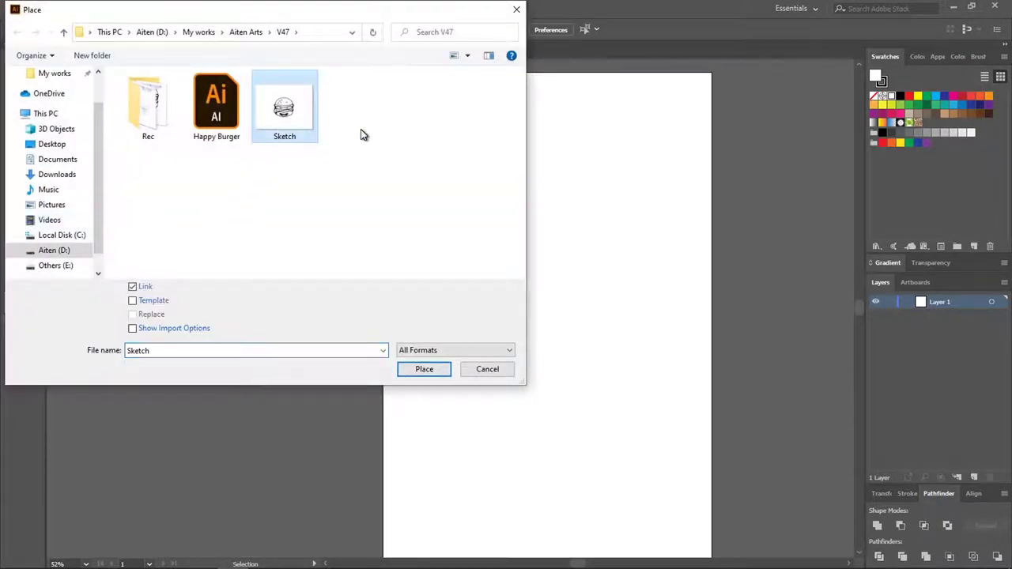
click(425, 370)
click(439, 208)
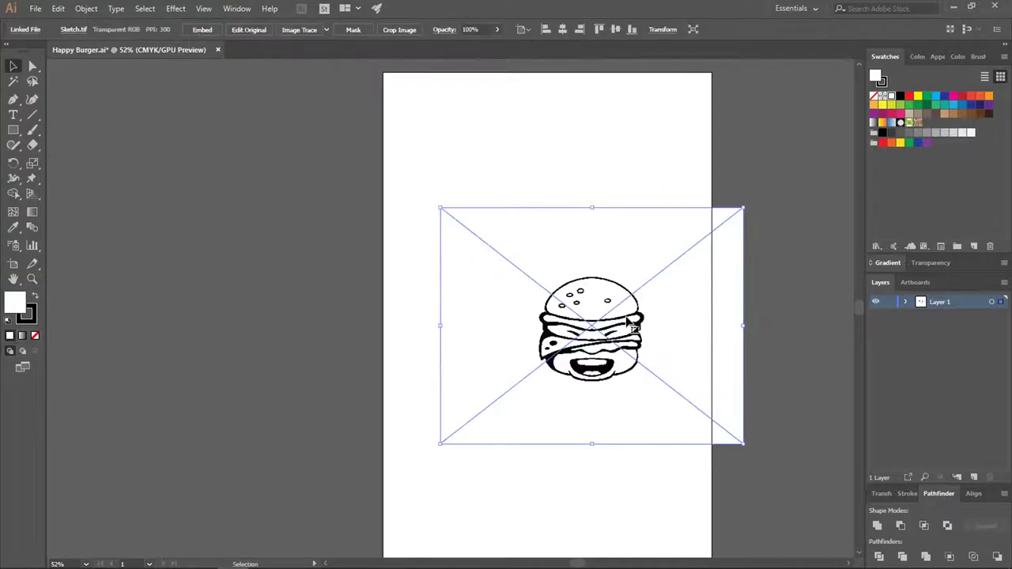
drag(627, 319, 582, 270)
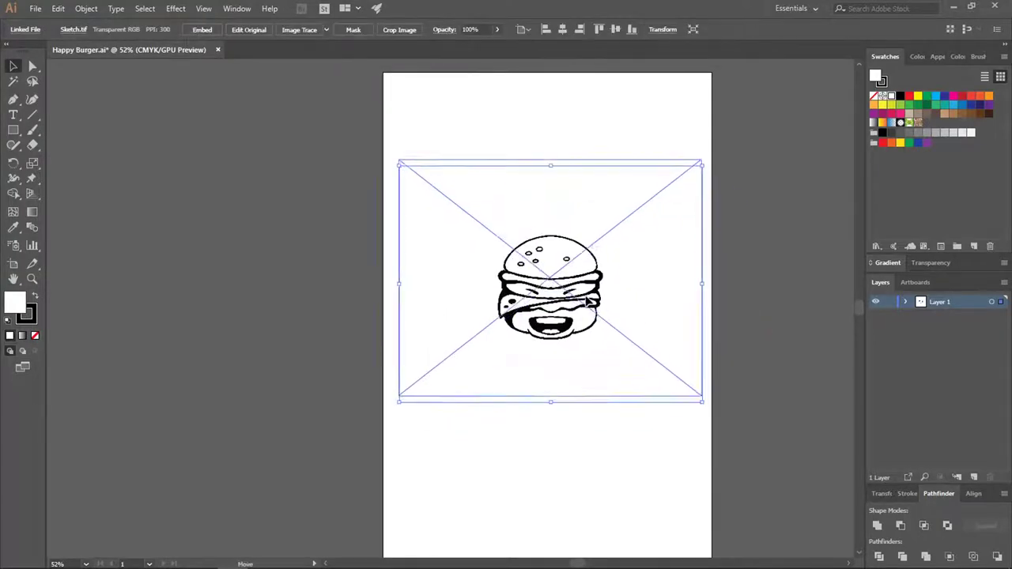
click(584, 140)
Move the placed burger sketch slightly down the artboard and set its opacity to 25%
key(ctrl+1)
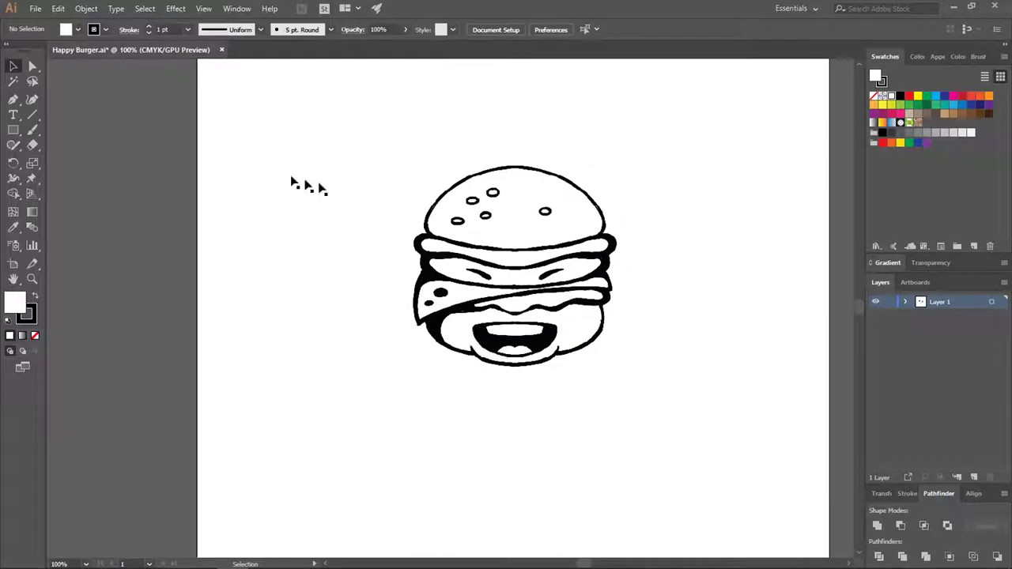
click(331, 145)
drag(330, 145, 364, 213)
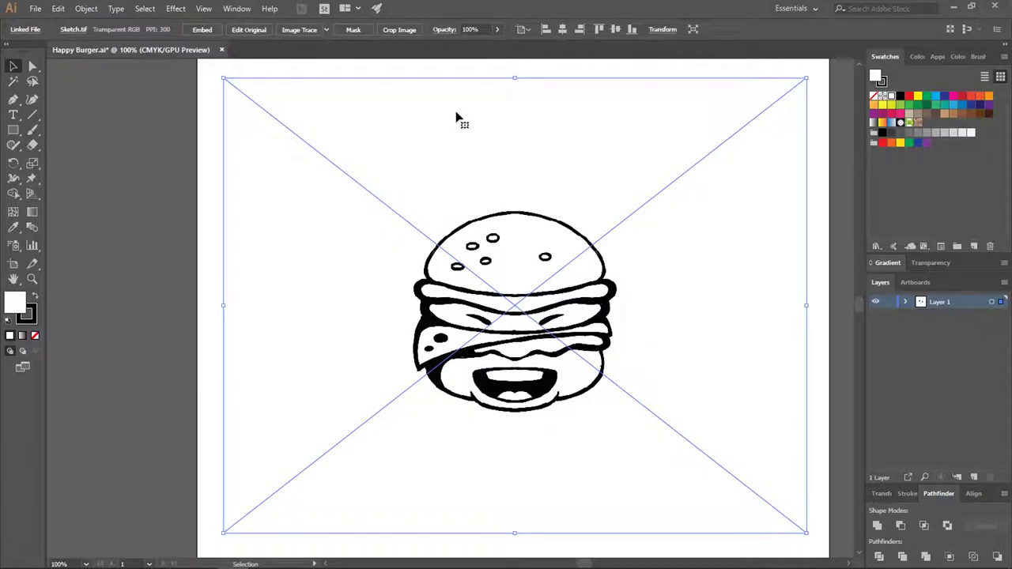
click(474, 29)
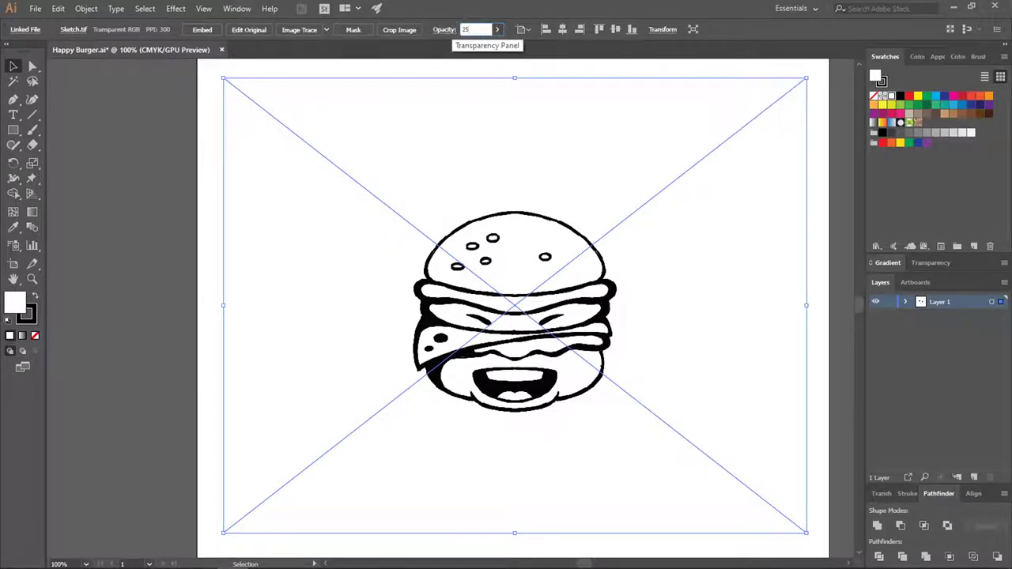
text(25)
key(Return)
click(463, 70)
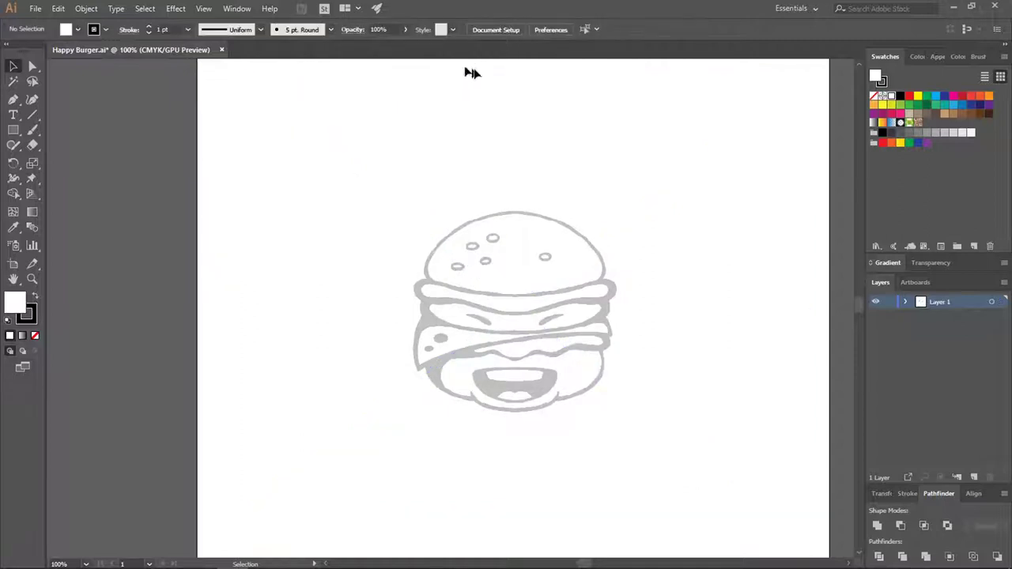
Nudge the faded sketch slightly to the left on the artboard and lock it
click(544, 233)
mouse_move(543, 233)
mouse_down()
mouse_move(514, 235)
mouse_move(535, 255)
mouse_move(512, 256)
mouse_up()
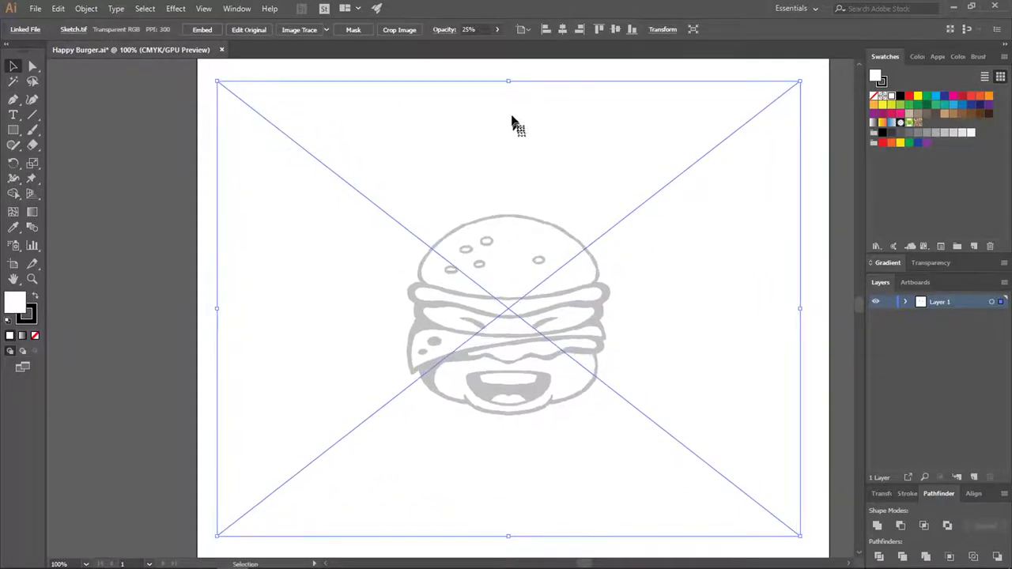
click(86, 9)
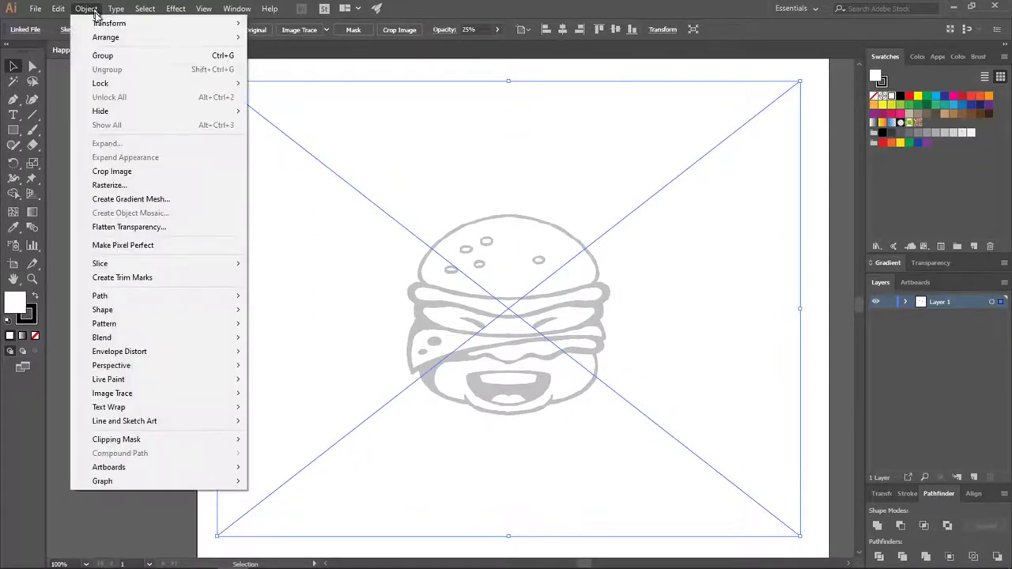
mouse_move(114, 83)
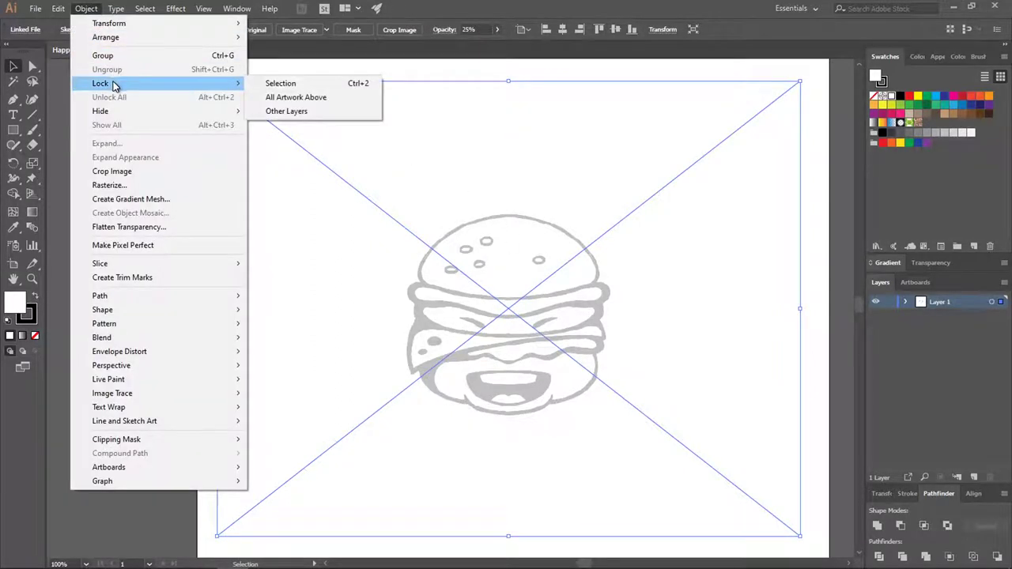
click(273, 83)
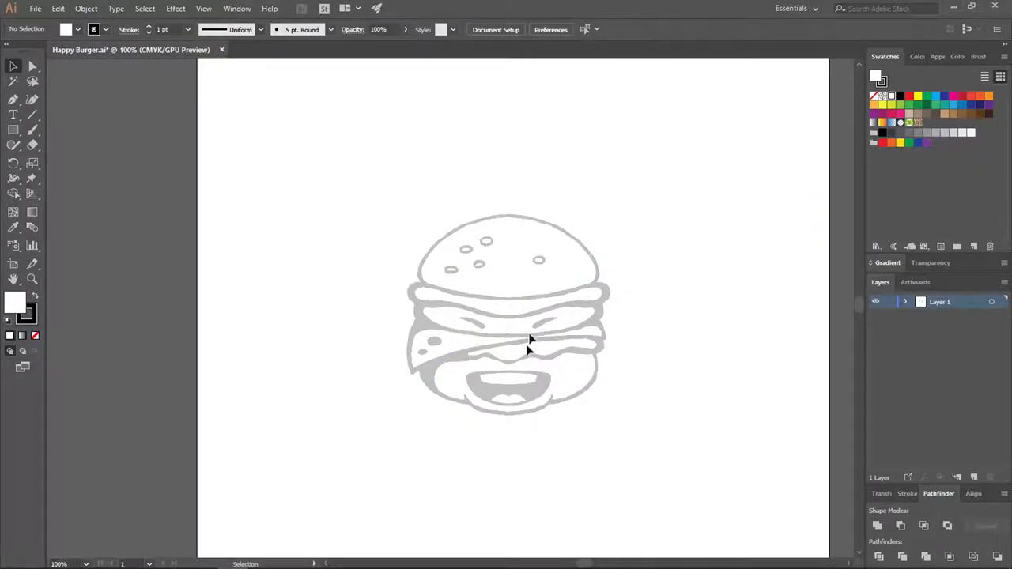
Show the rulers and place a vertical guide through the centre of the burger sketch
scroll(521, 351, up, 1)
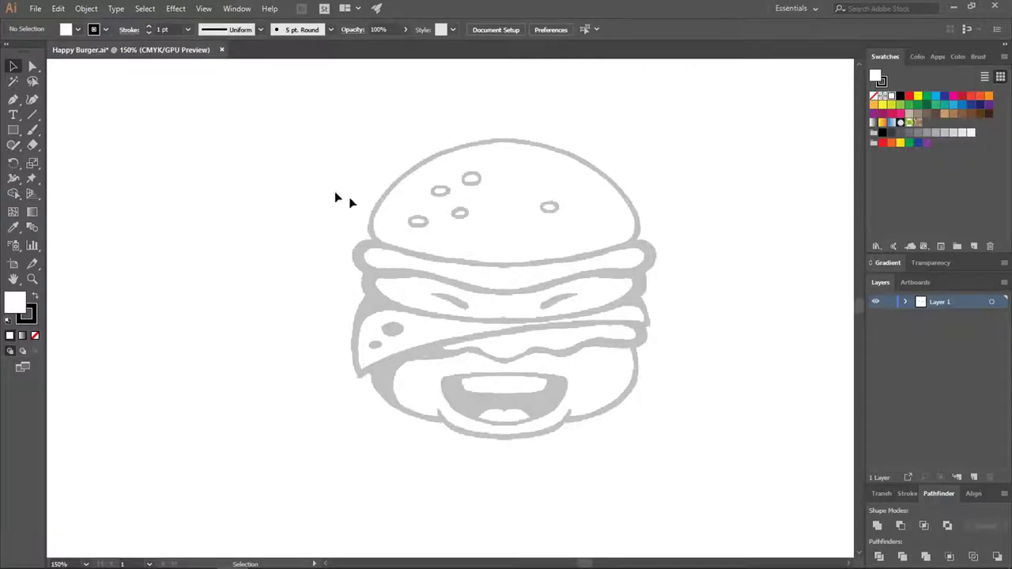
click(205, 11)
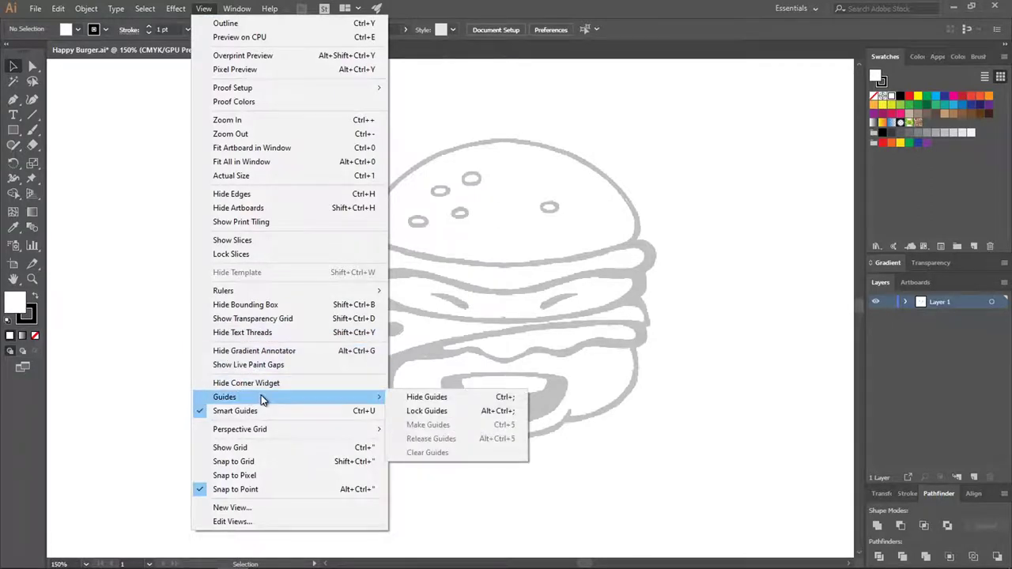
mouse_move(261, 290)
click(442, 290)
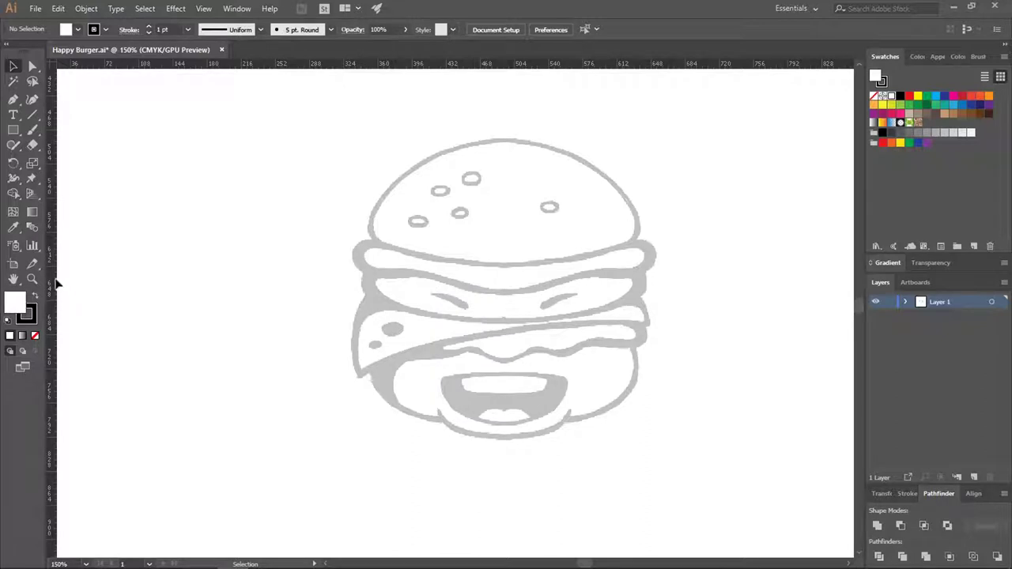
drag(66, 284, 507, 314)
drag(505, 374, 504, 415)
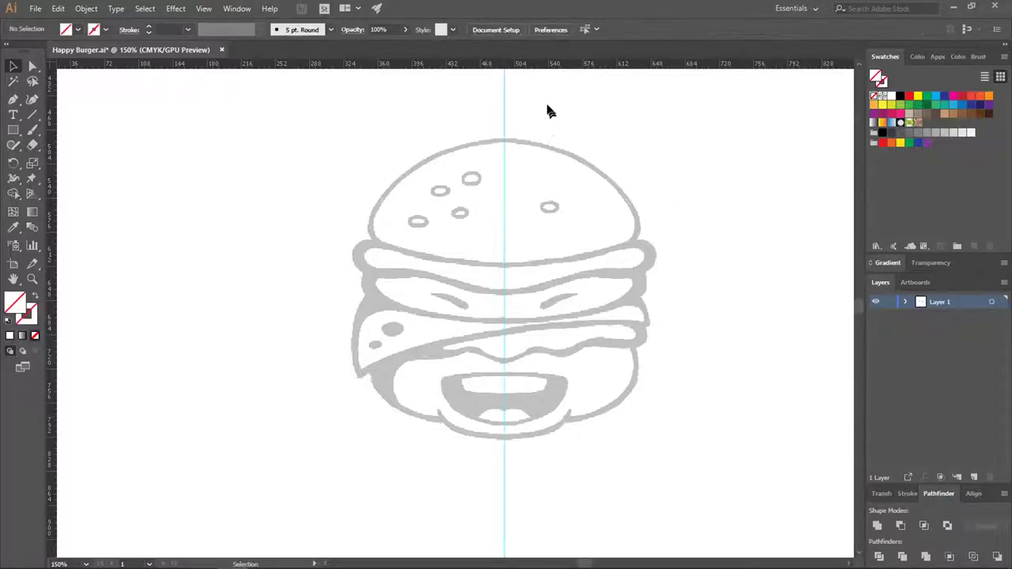
Lock the guides so the vertical centre line cannot be moved
right_click(576, 117)
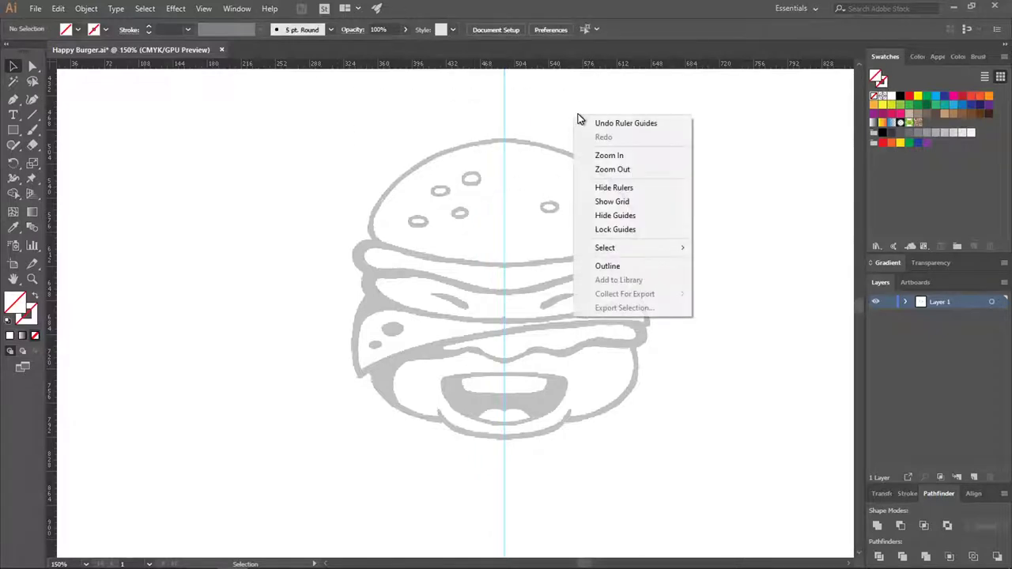
click(642, 229)
drag(539, 141, 312, 314)
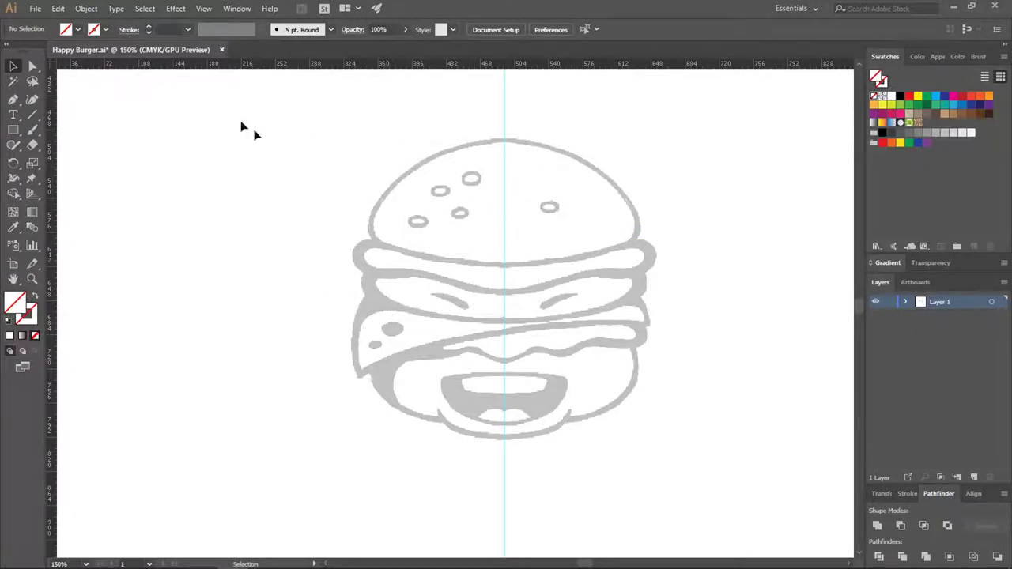
Set up the Pen tool with no fill and a black stroke
click(13, 101)
click(33, 323)
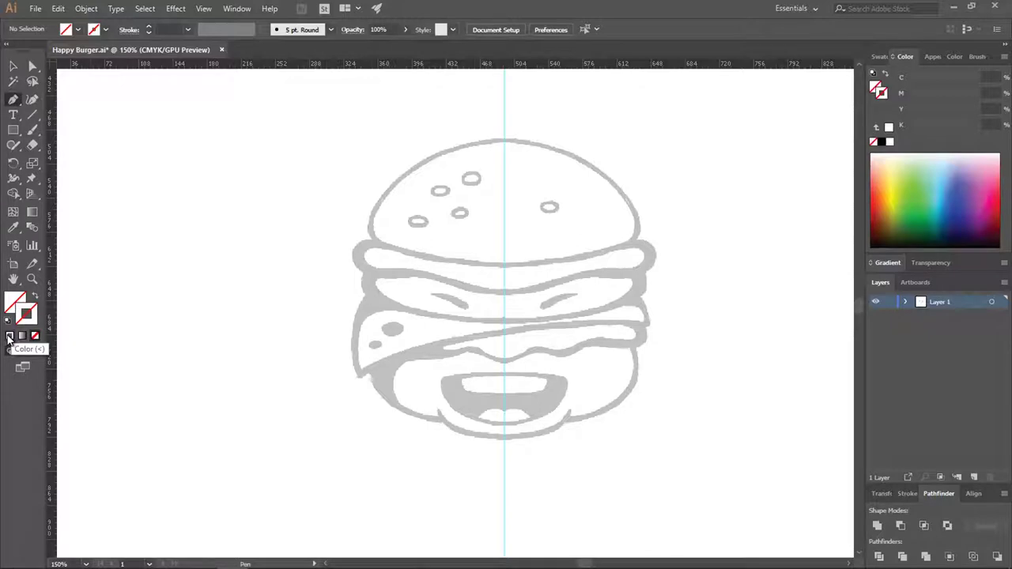
click(10, 337)
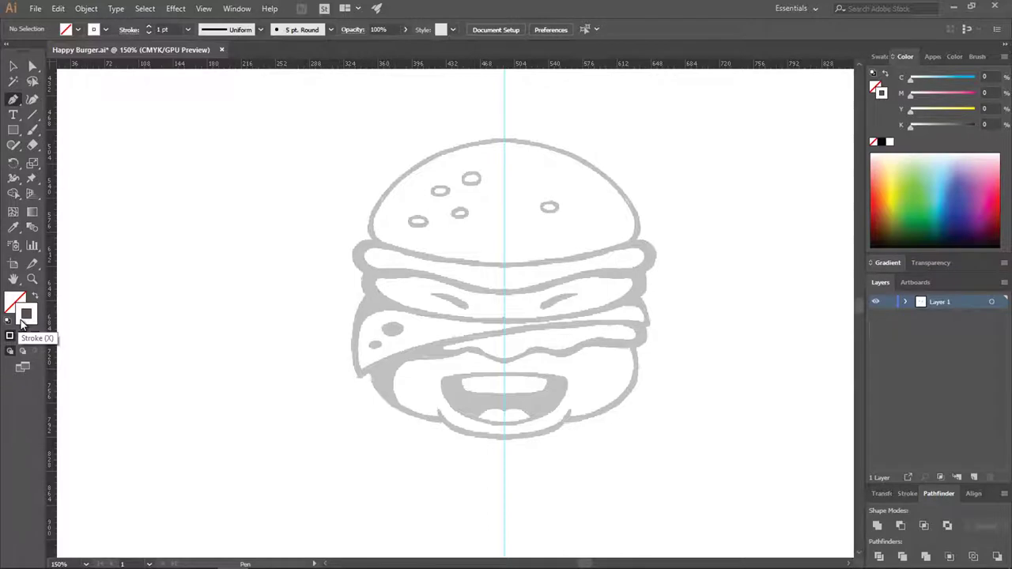
double_click(23, 316)
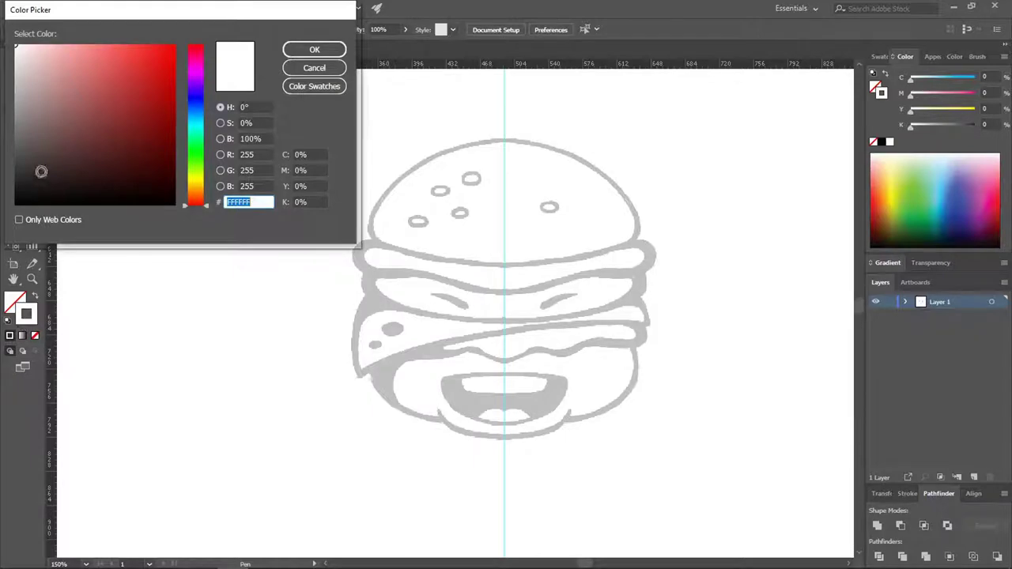
drag(40, 170, 17, 211)
click(291, 49)
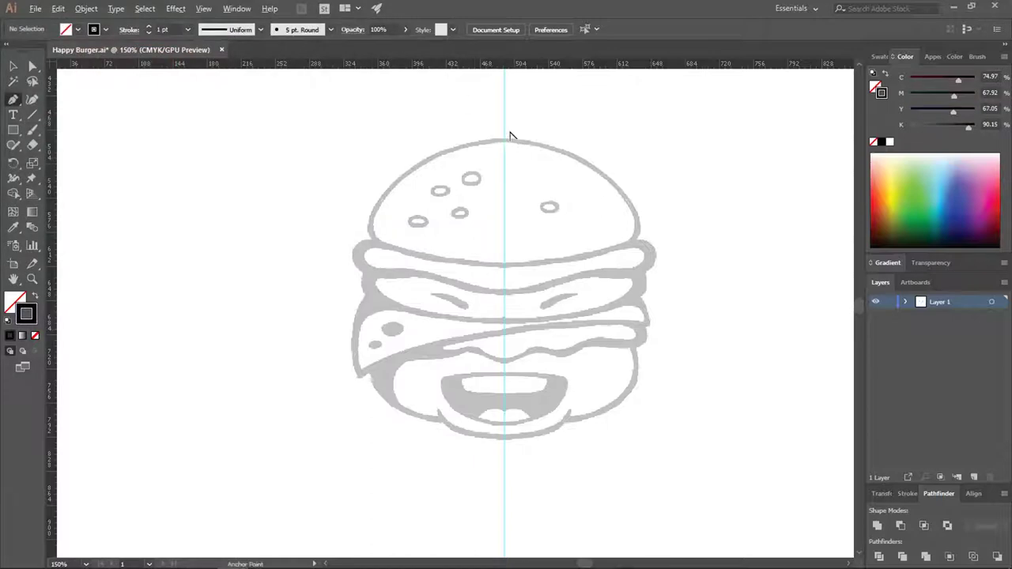
Start the burger's outer outline at the bun's highest point on the centre guide, with a horizontal curve handle
scroll(490, 142, up, 3)
scroll(456, 137, down, 3)
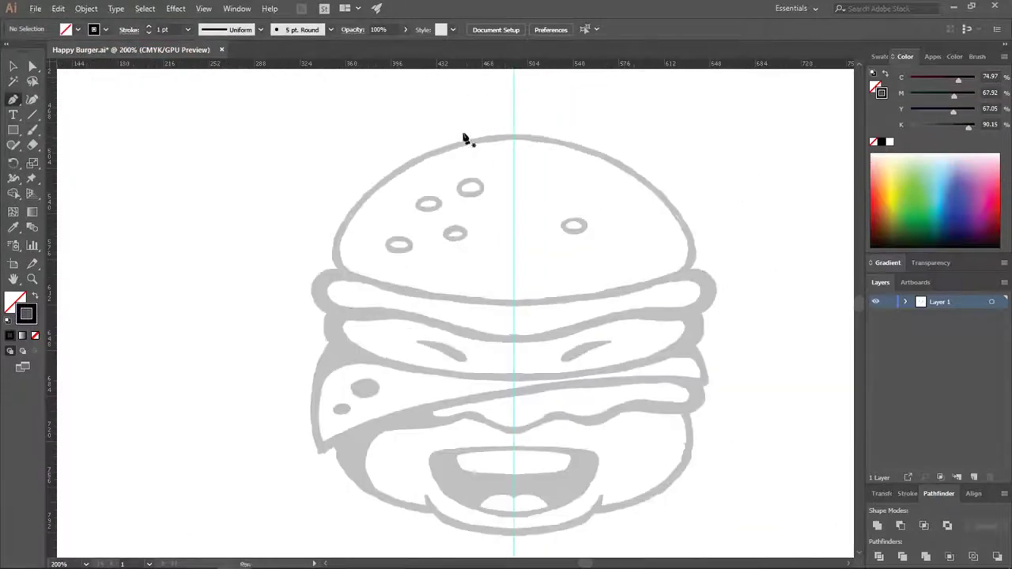
scroll(463, 135, up, 2)
scroll(481, 131, down, 3)
scroll(499, 132, up, 3)
scroll(455, 139, up, 1)
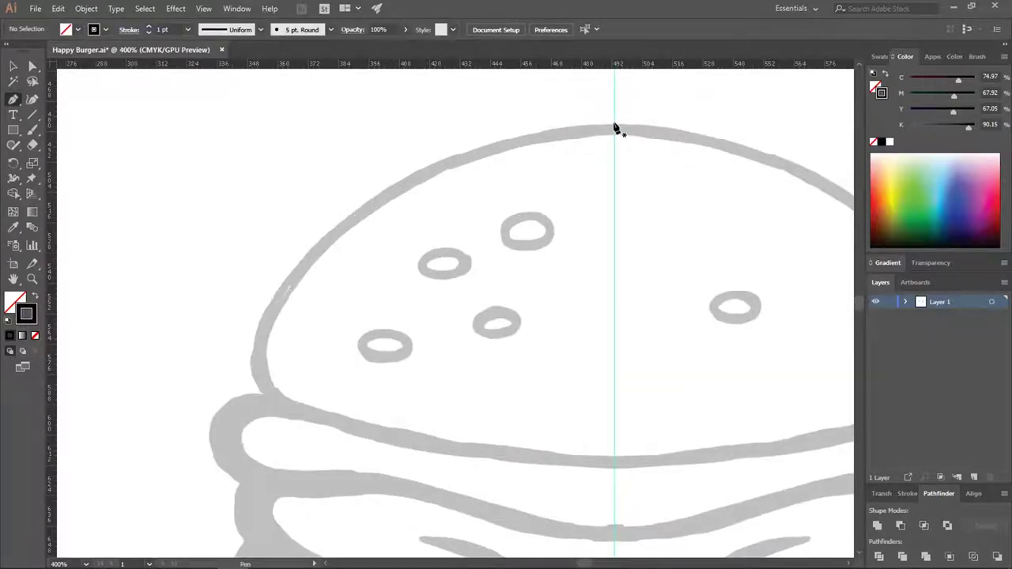
drag(614, 125, 508, 125)
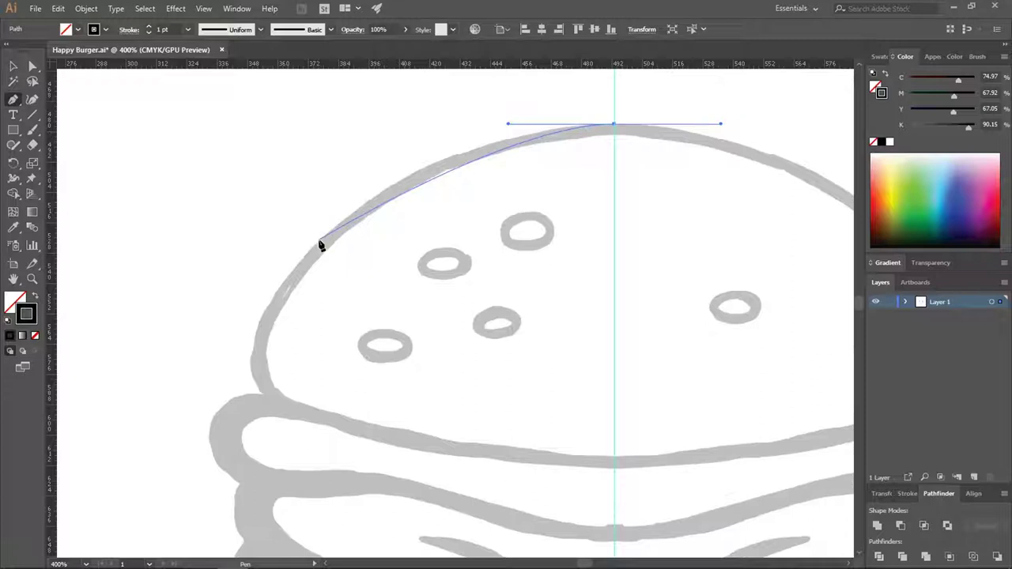
drag(320, 245, 273, 302)
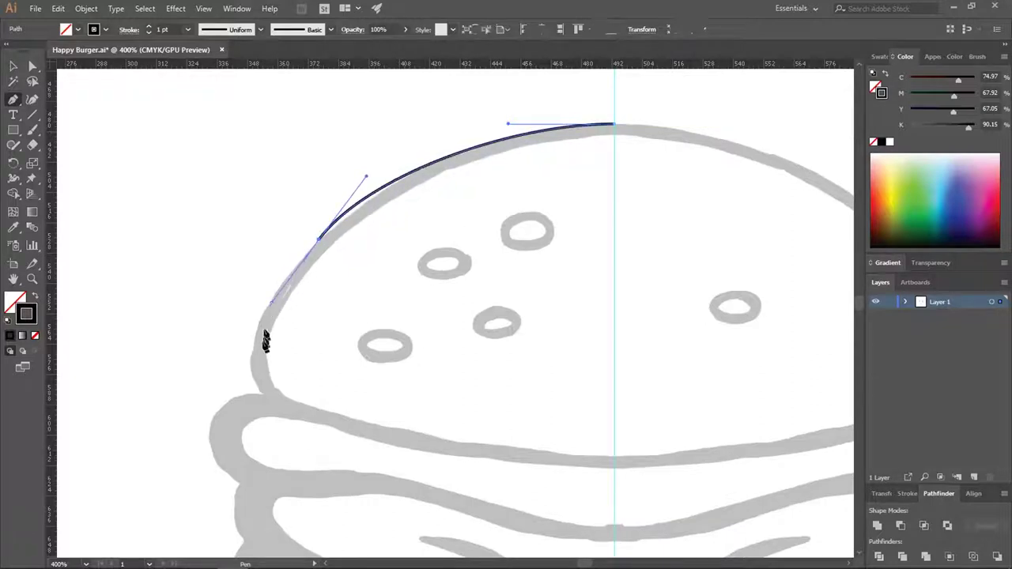
drag(267, 394, 288, 421)
click(58, 8)
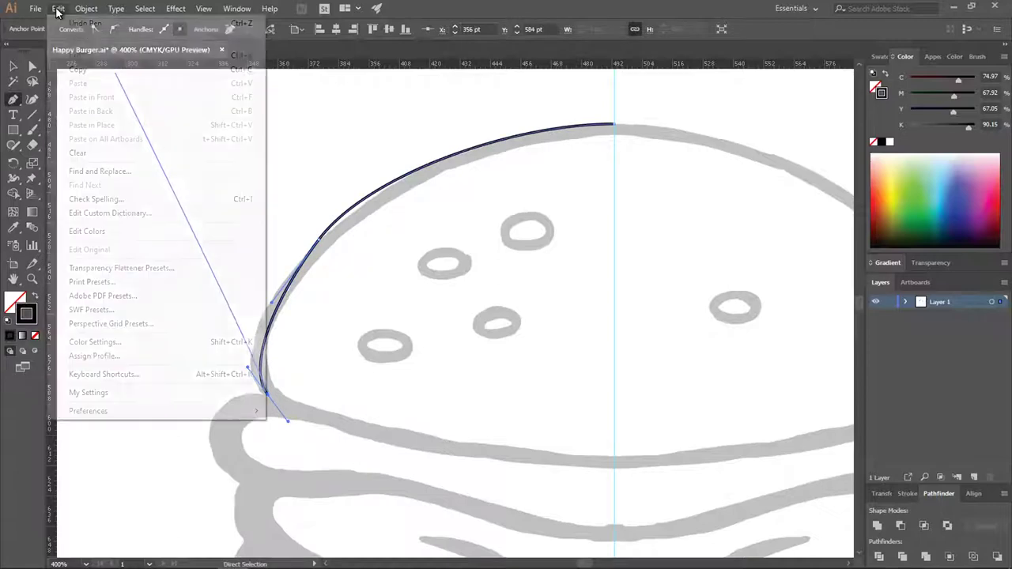
click(237, 25)
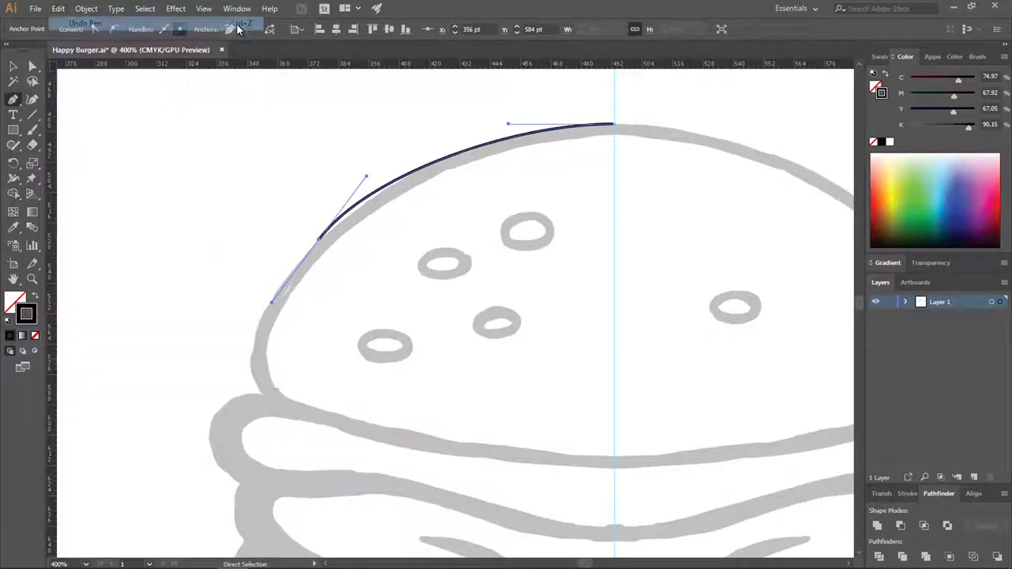
click(60, 10)
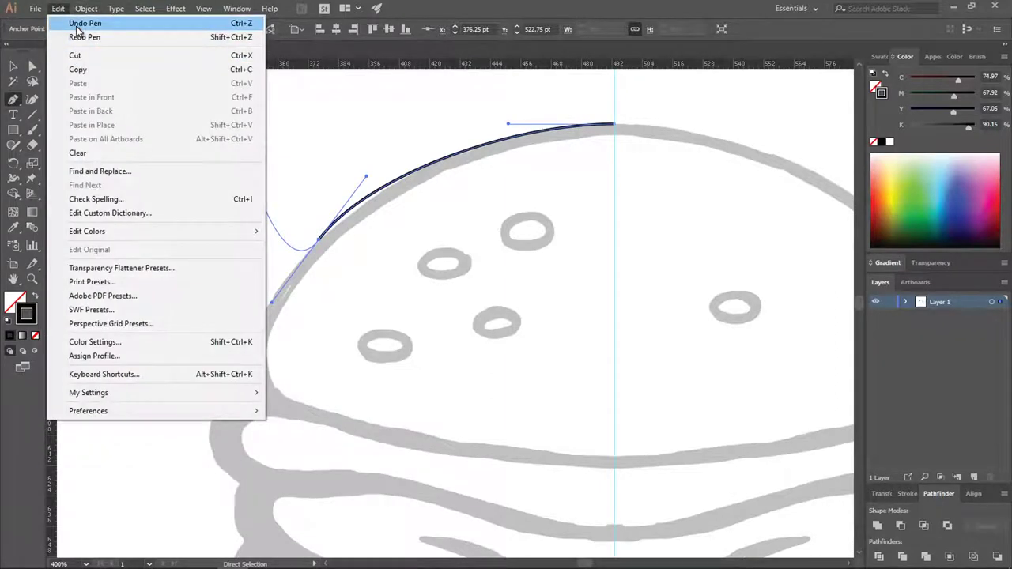
click(79, 23)
Trace the left outer edge of the top bun with curved segments down to the notch above the rim
drag(325, 233, 271, 293)
drag(266, 395, 299, 442)
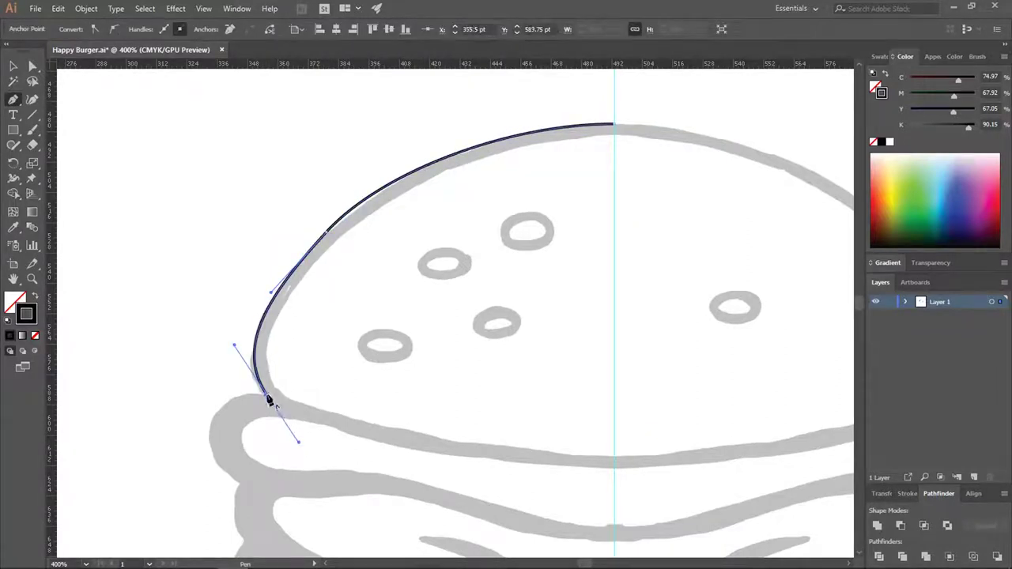
scroll(269, 400, down, 1)
drag(209, 391, 201, 434)
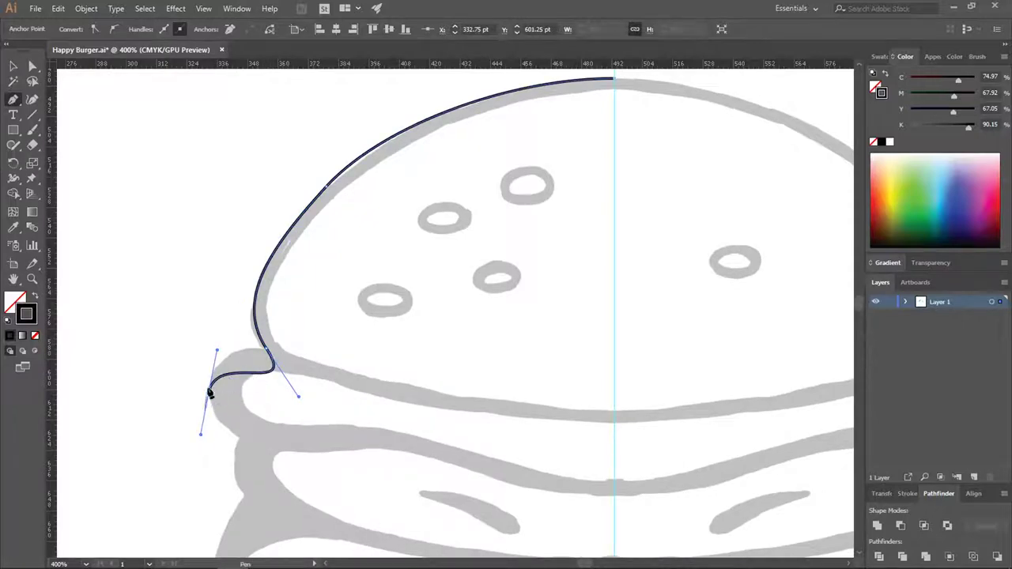
key(ctrl)
key(ctrl+z)
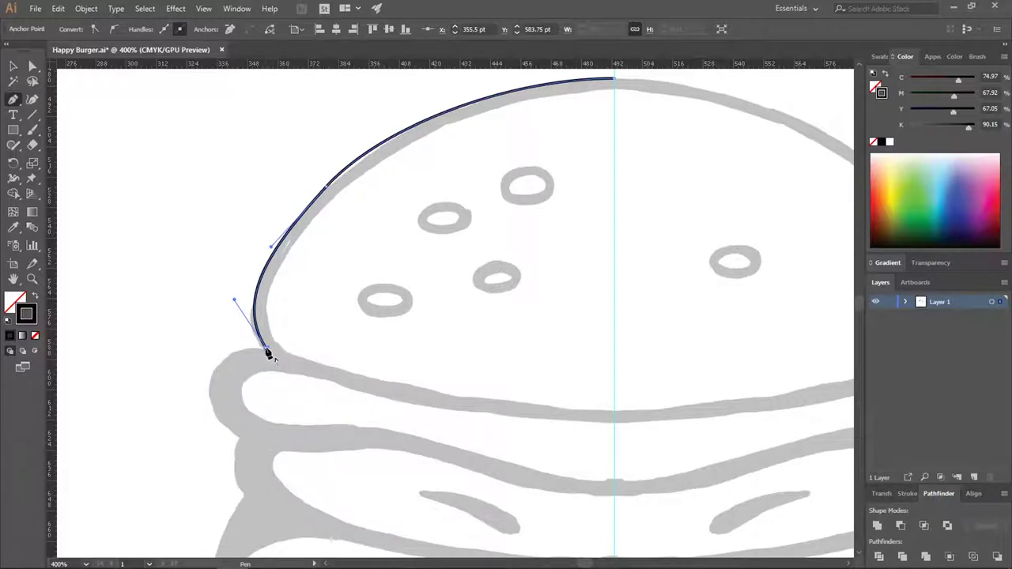
drag(209, 387, 203, 437)
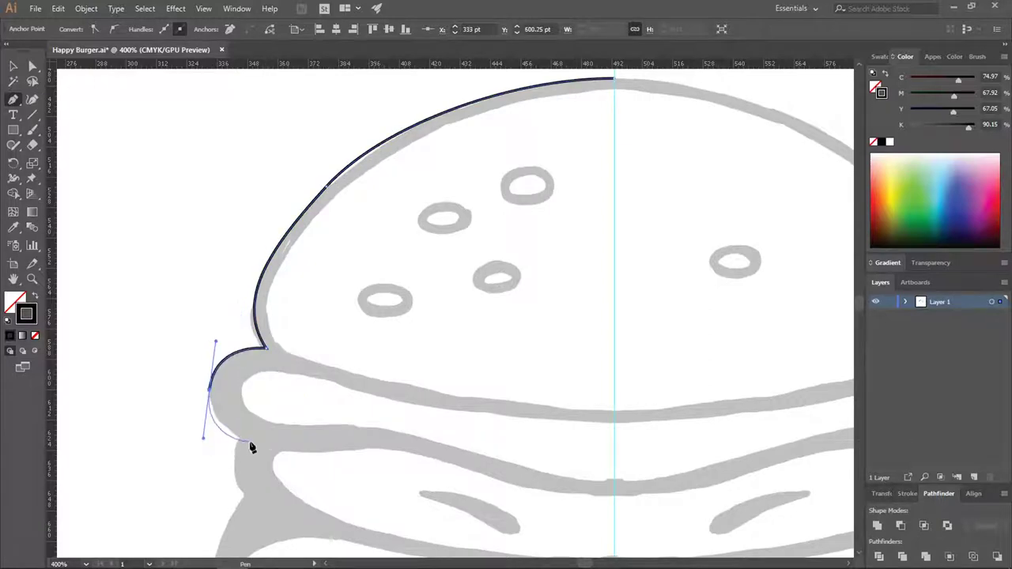
key(ctrl+z)
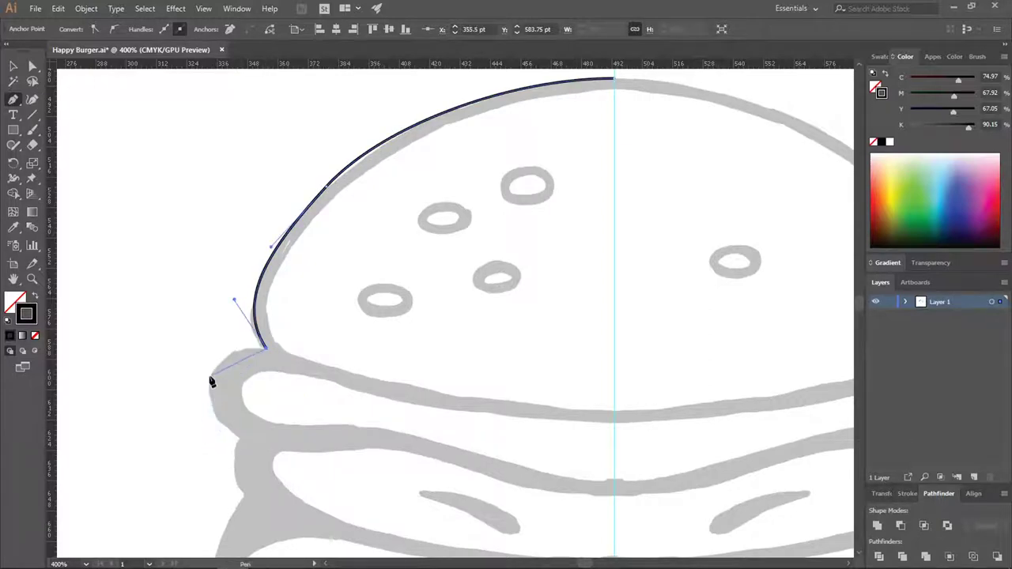
Trace the rounded left bulge of the layer below the top bun down to the next notch
drag(213, 369, 201, 405)
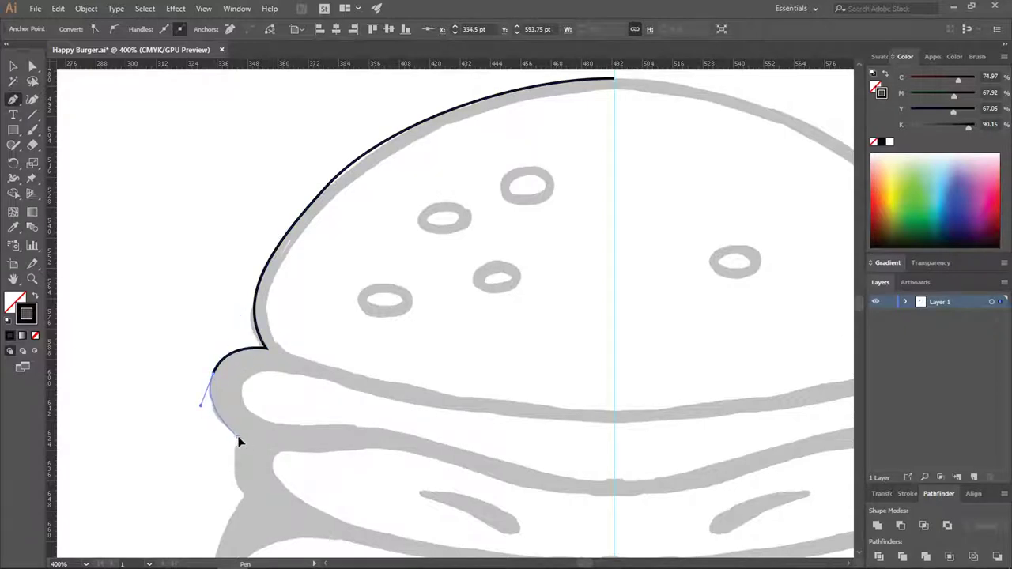
drag(257, 442, 258, 443)
click(238, 437)
scroll(287, 336, down, 3)
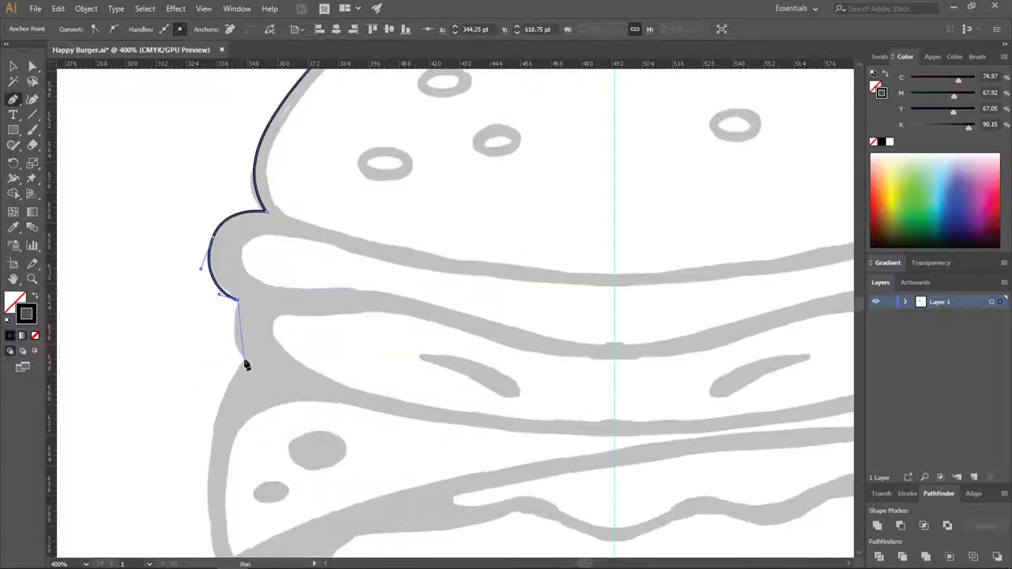
Curve the outline from the lower notch under the face layer to the centre guide and close it straight up to the starting point
drag(245, 360, 248, 368)
key(ctrl)
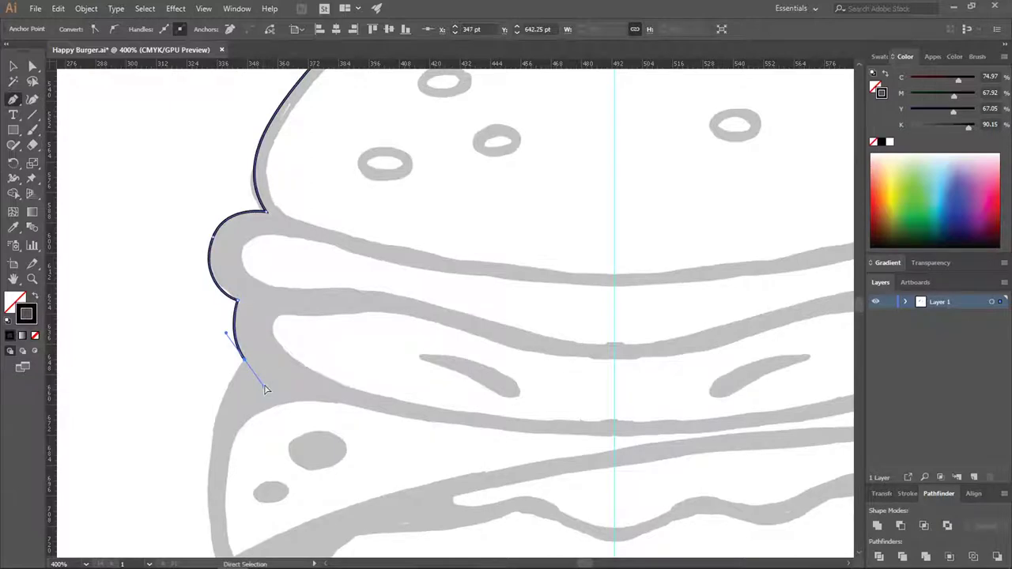
drag(614, 435, 688, 432)
scroll(731, 437, down, 2)
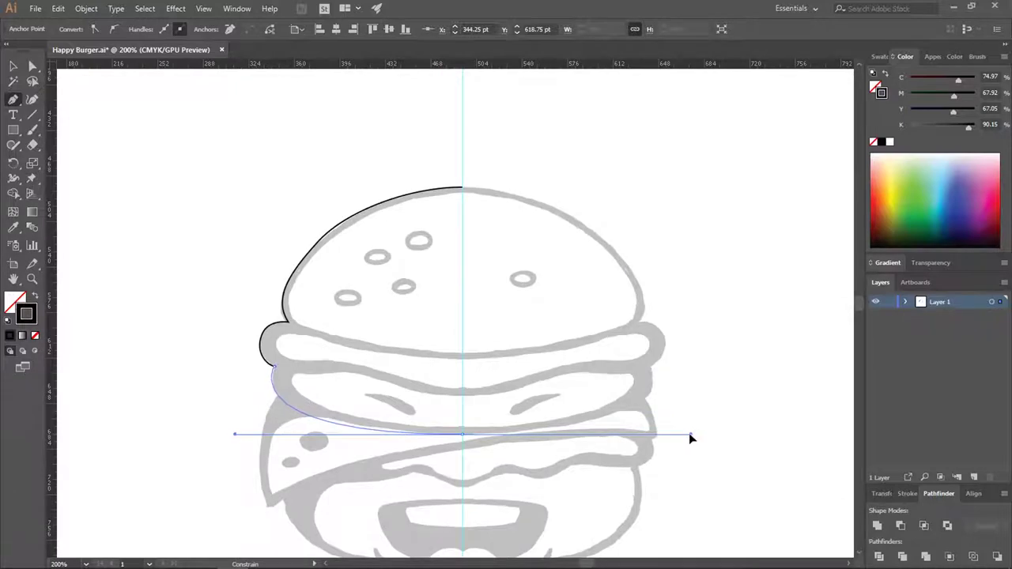
click(463, 435)
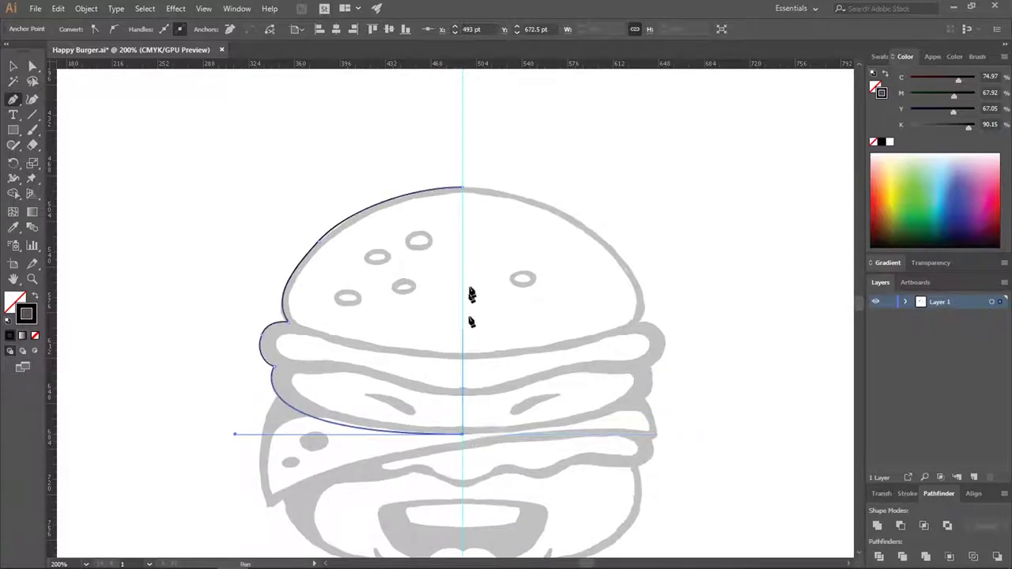
click(464, 192)
Smooth the top bun's left curve and the bulge below it by adjusting their anchor handles, and deselect the outline
scroll(316, 237, up, 1)
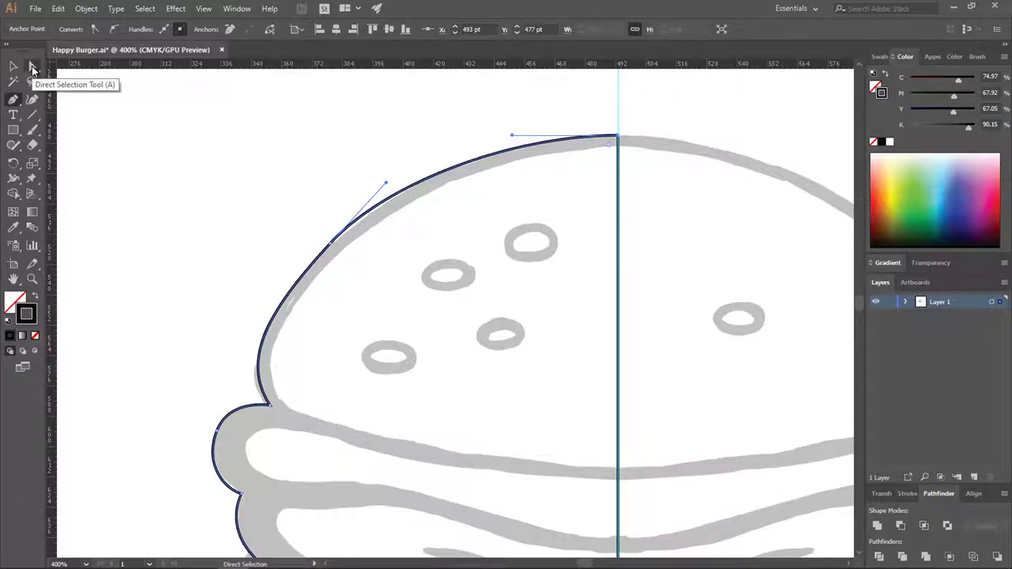
click(33, 68)
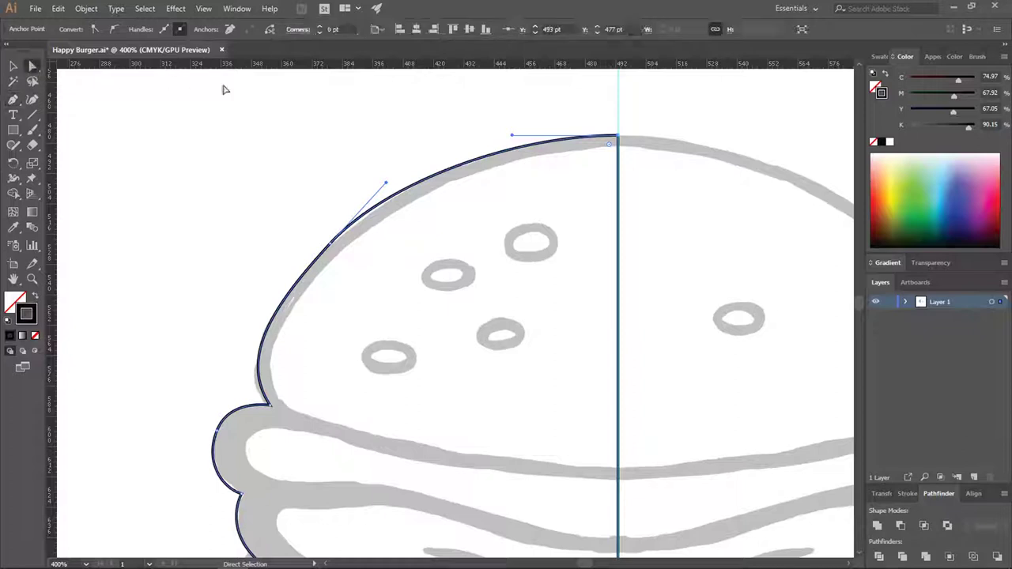
click(329, 242)
drag(388, 186, 403, 177)
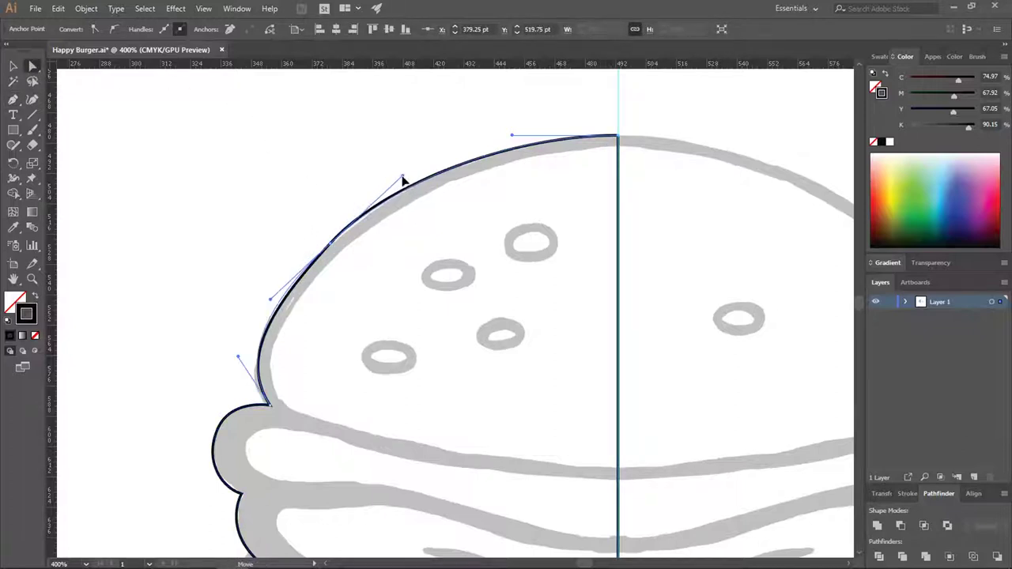
click(258, 300)
click(303, 274)
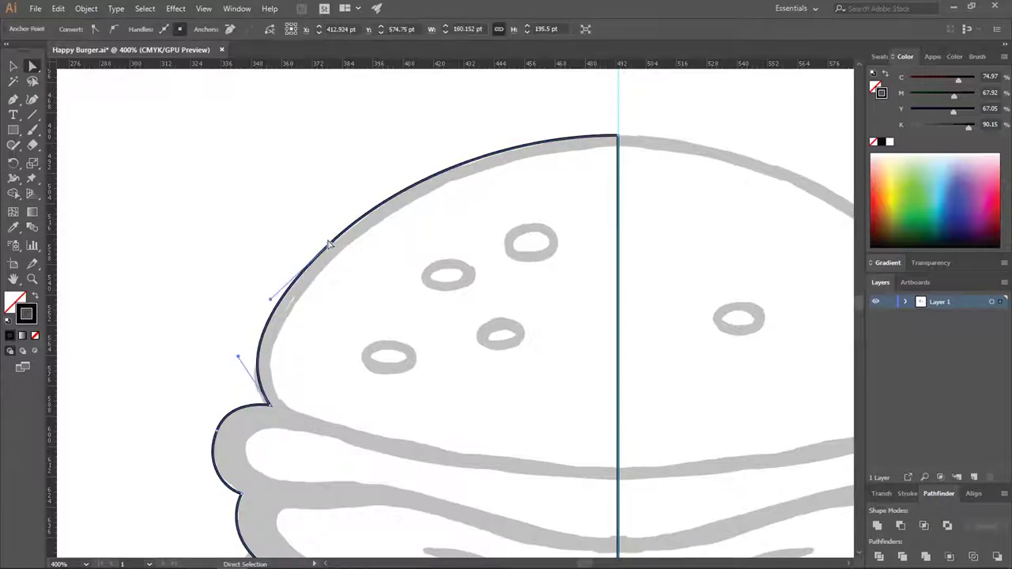
drag(268, 296, 269, 296)
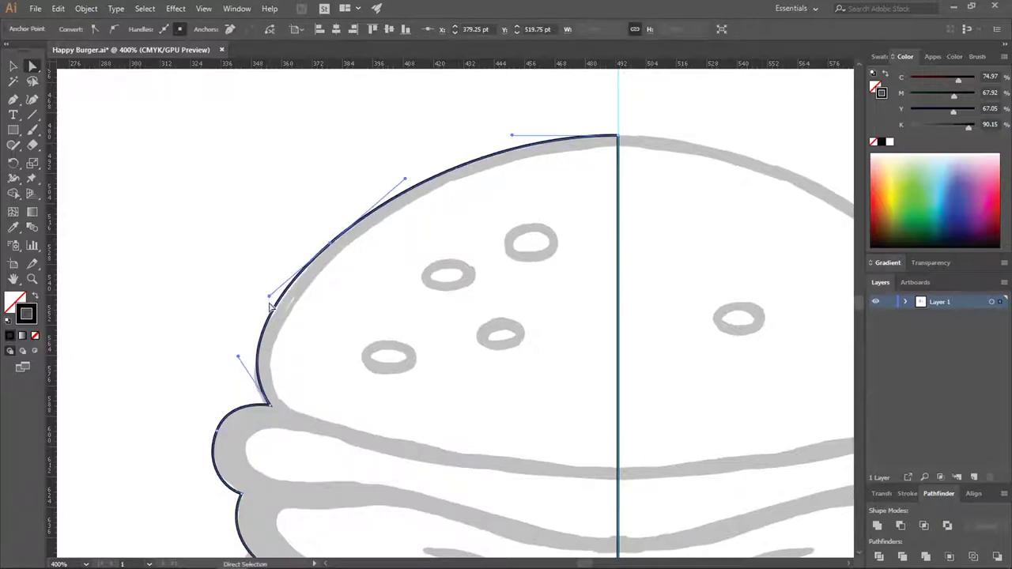
click(216, 433)
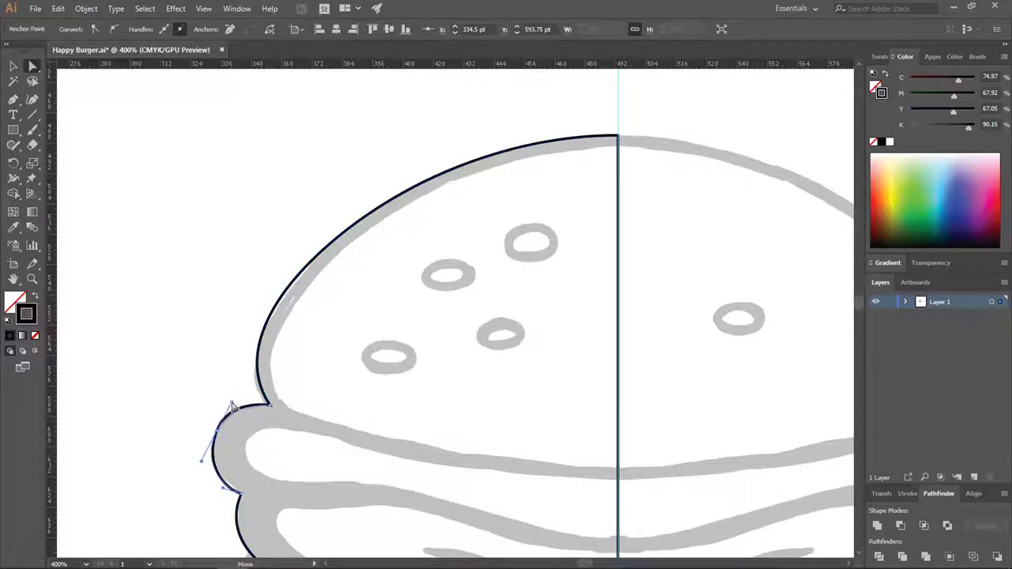
click(184, 308)
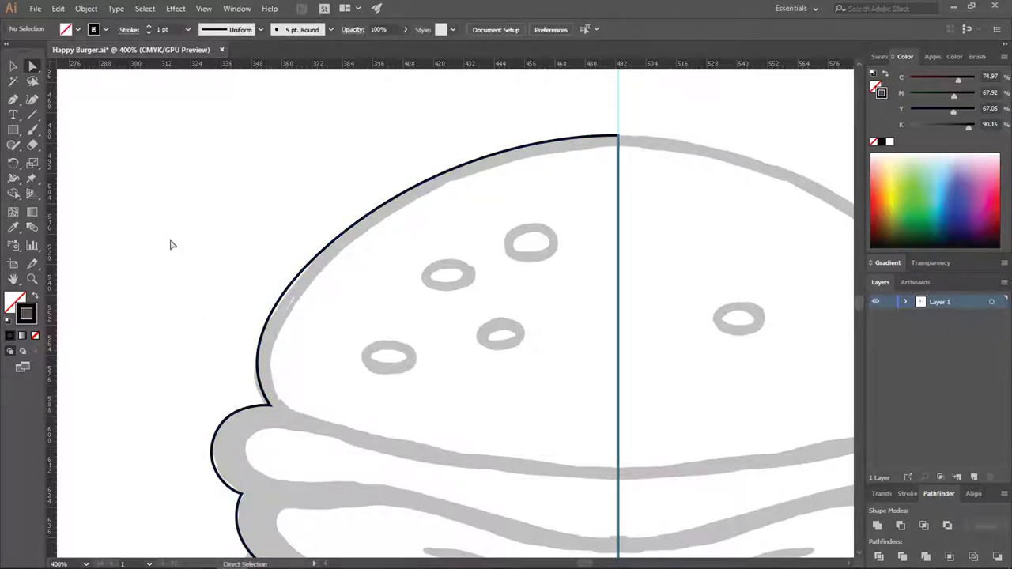
Start a second Pen path on the top bun's inner edge at the centre guide, with a horizontal curve handle
scroll(152, 239, down, 1)
scroll(106, 364, up, 1)
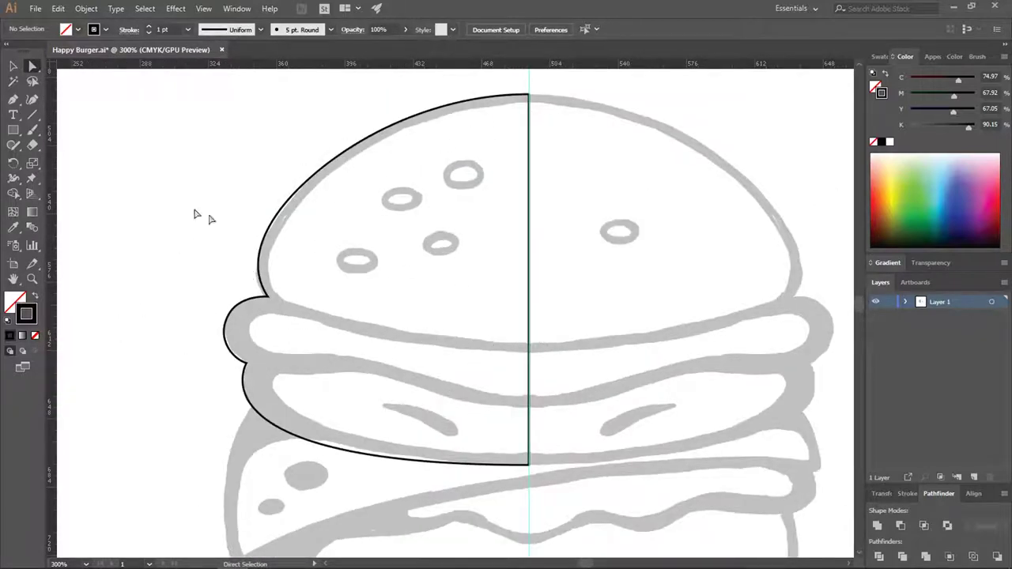
click(12, 101)
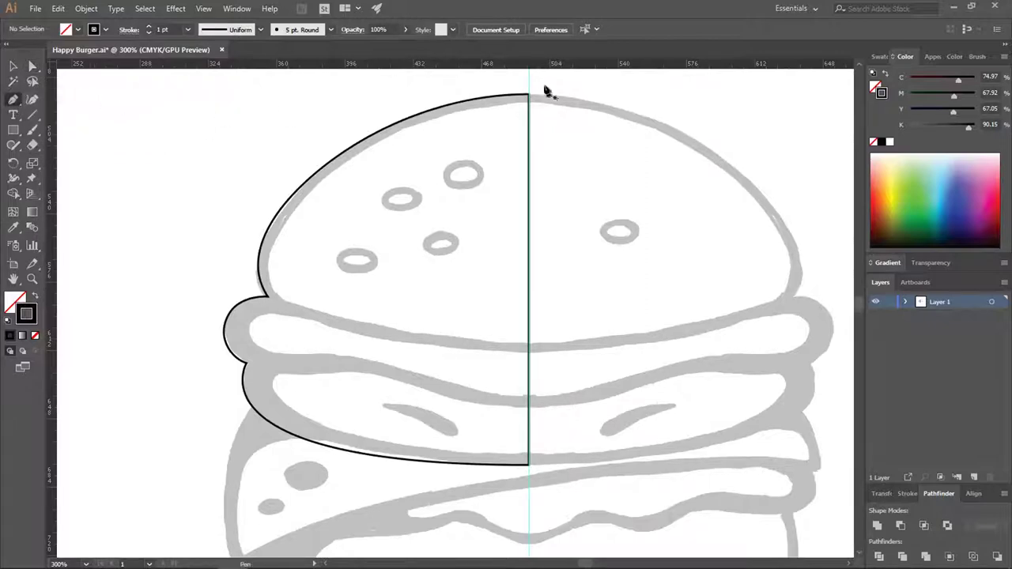
scroll(516, 101, up, 2)
drag(544, 106, 412, 111)
scroll(414, 142, down, 3)
scroll(288, 209, up, 1)
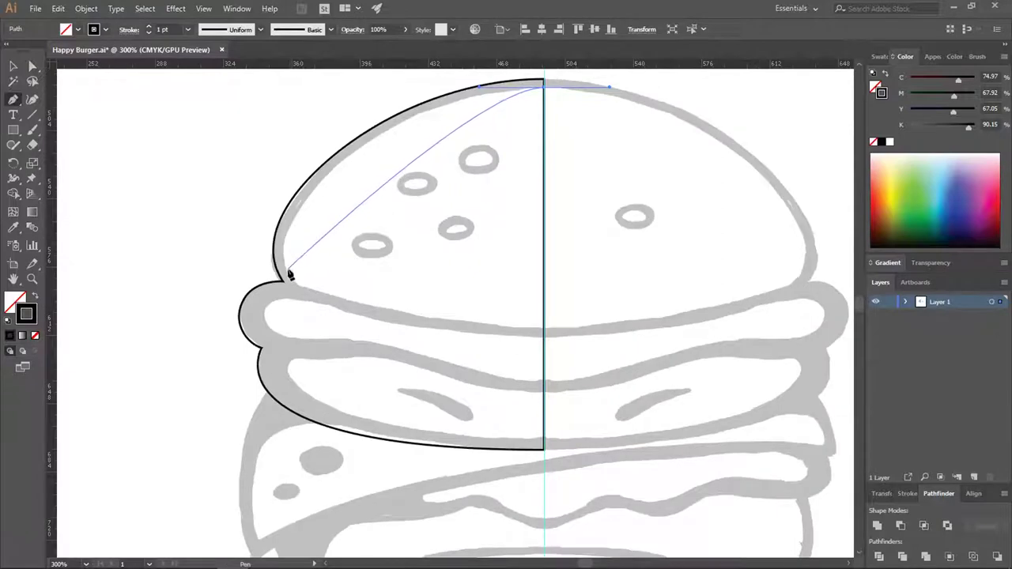
drag(288, 273, 293, 407)
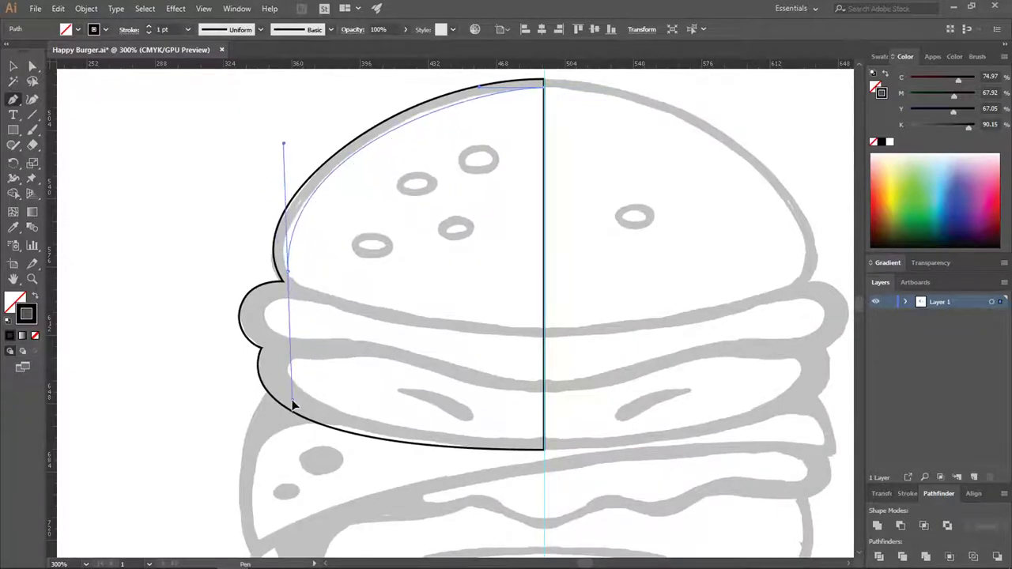
key(ctrl+z)
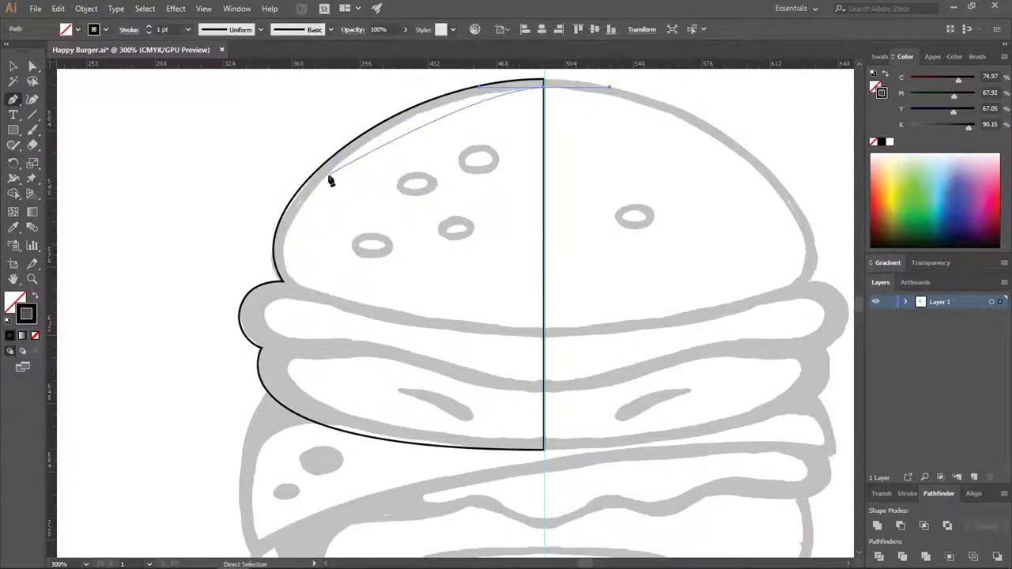
drag(327, 176, 288, 234)
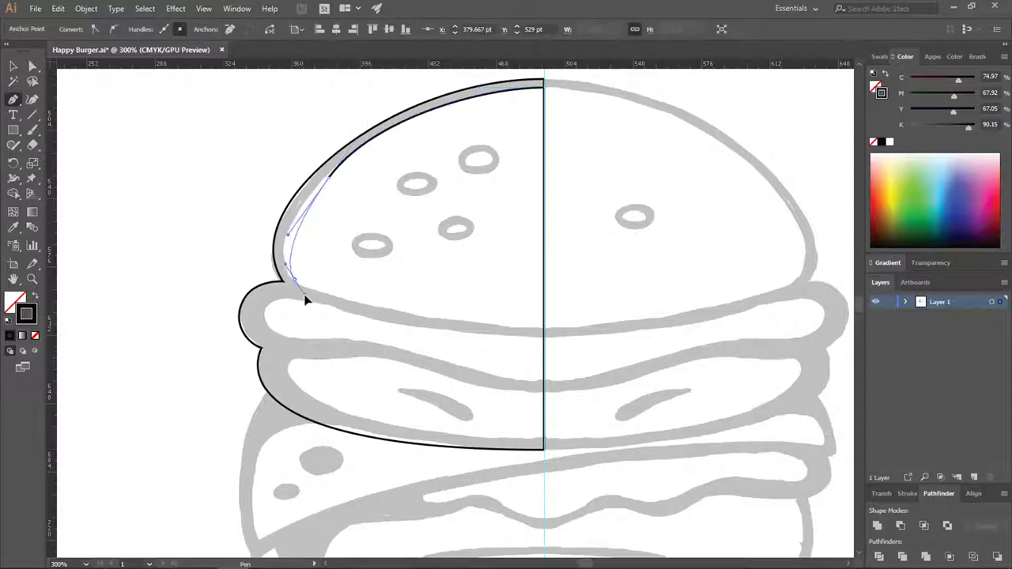
key(ctrl+z)
Trace the top bun's inner edge around its lower left corner to the guide, and close the path with two points just right of the guide
drag(313, 193, 276, 259)
drag(316, 293, 341, 307)
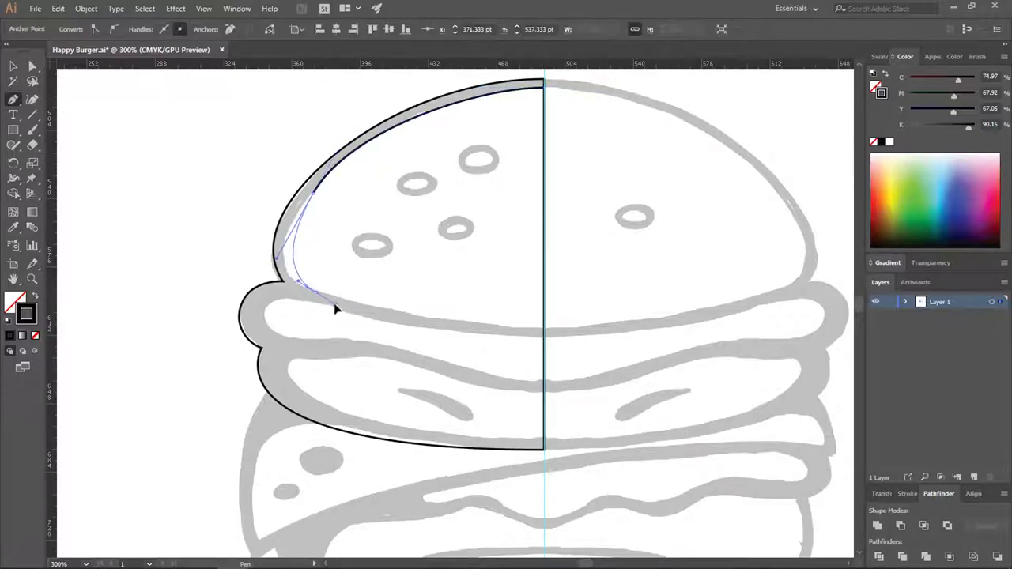
drag(544, 331, 642, 332)
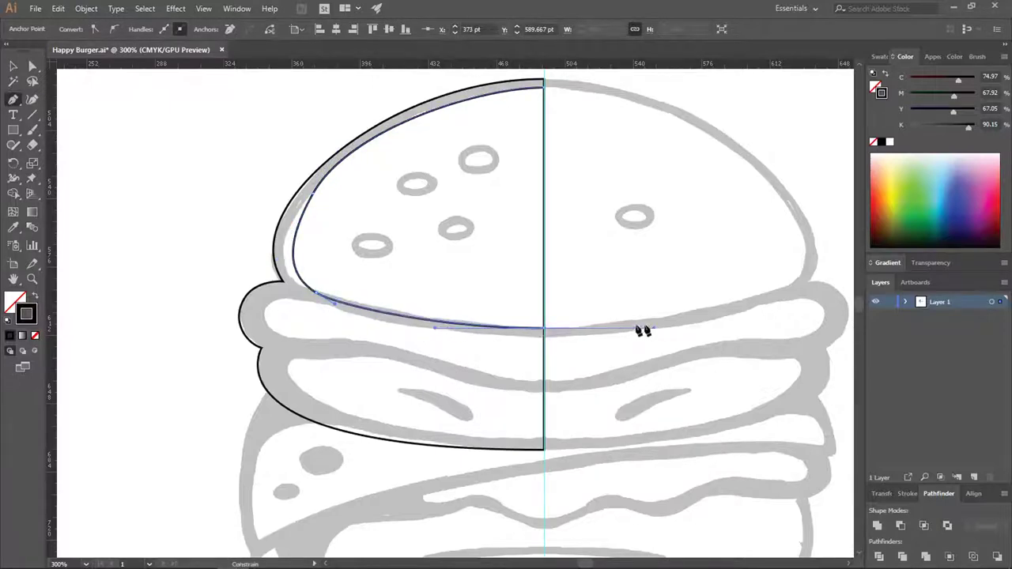
click(544, 329)
click(564, 179)
click(564, 141)
click(544, 83)
Adjust the direction handle of the inner bun path's left anchor to push the lower left curve outward
scroll(320, 210, up, 1)
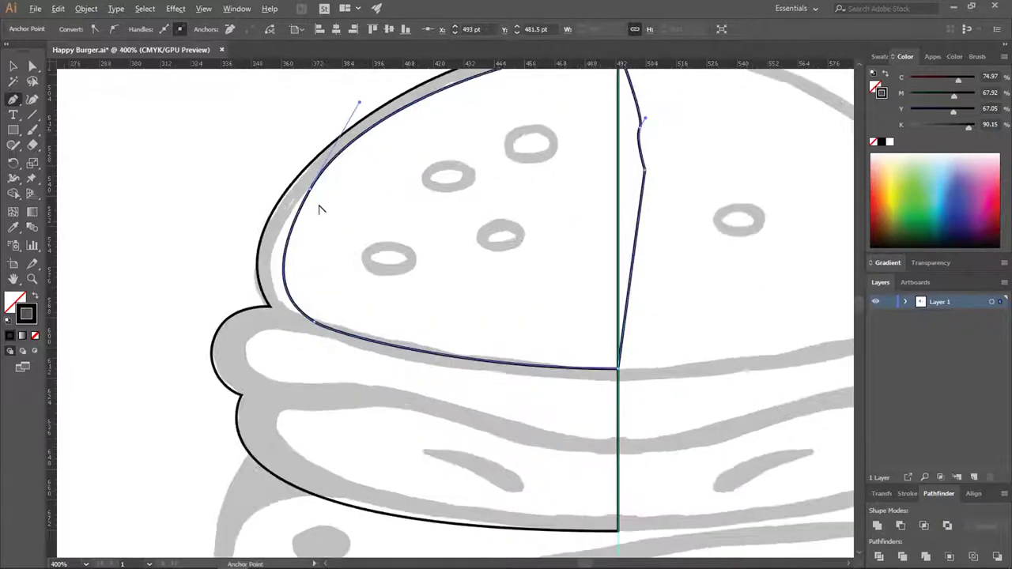
key(a)
click(310, 189)
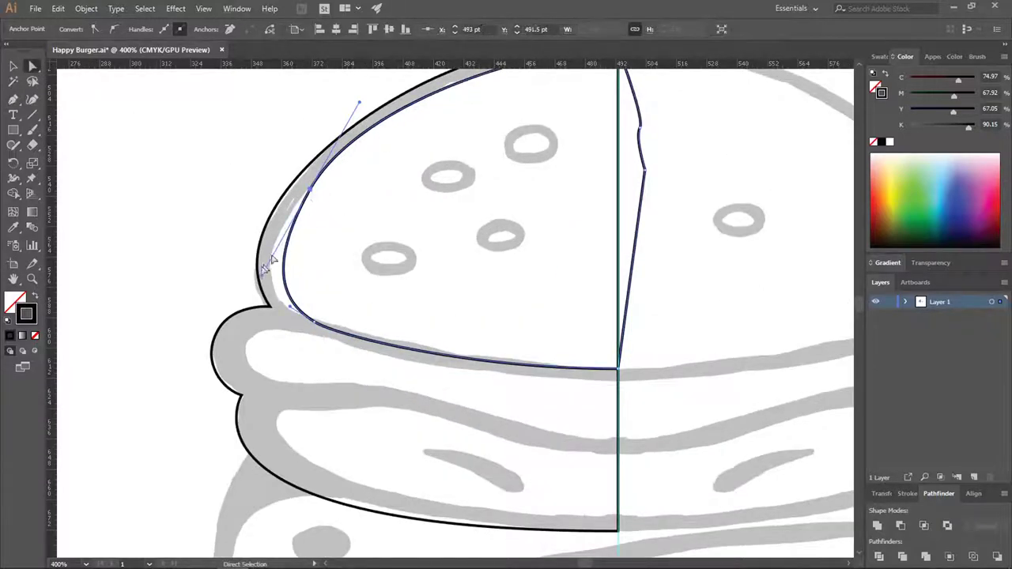
mouse_move(266, 268)
mouse_down()
mouse_move(263, 281)
mouse_move(250, 271)
mouse_move(256, 260)
mouse_up()
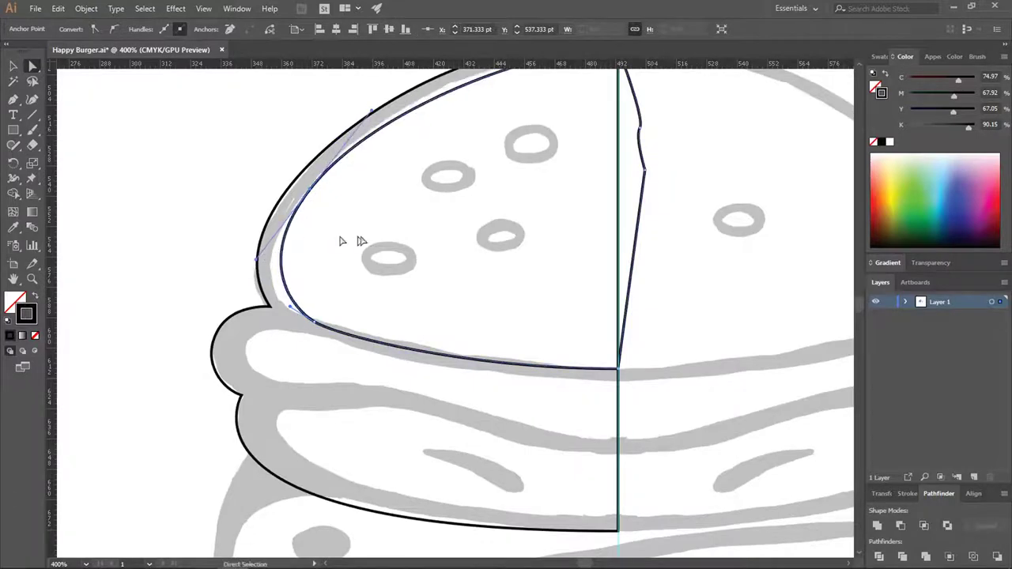
Lower the inner bun path's top anchor slightly at the guide, refine the upper curve with its direction handles, and deselect
click(341, 241)
scroll(226, 282, down, 1)
scroll(483, 96, up, 1)
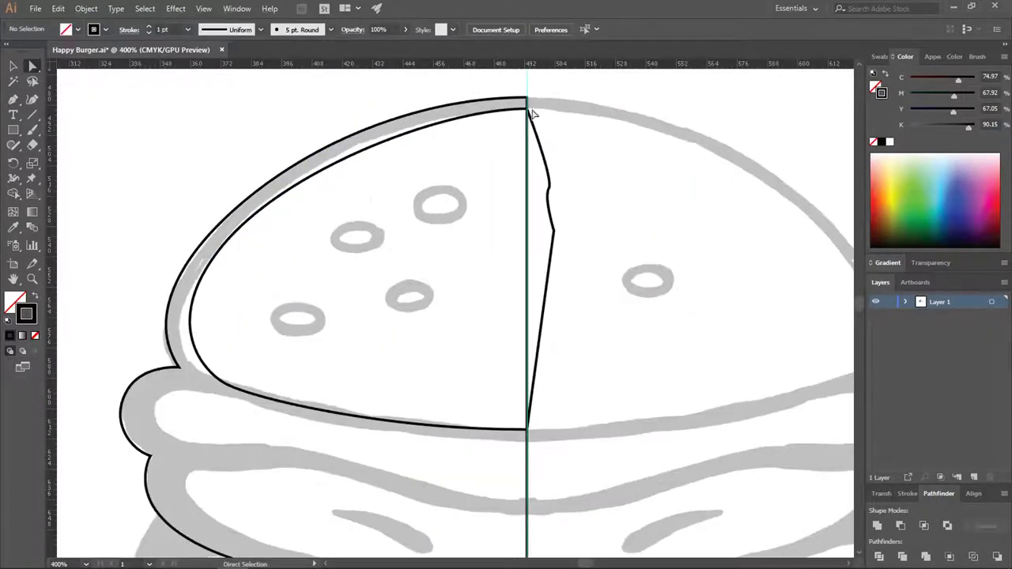
click(528, 111)
drag(528, 113, 527, 112)
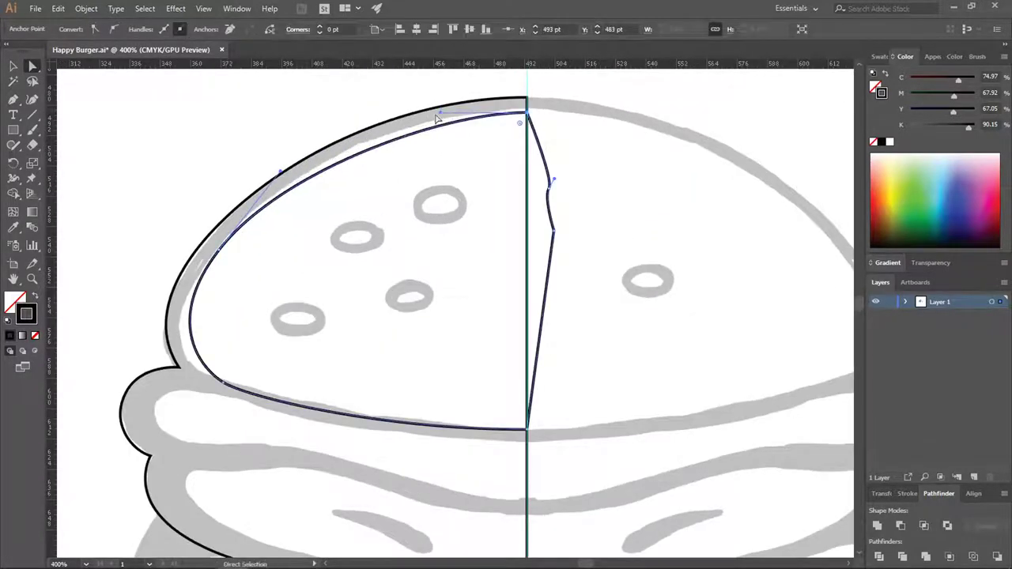
drag(442, 114, 418, 112)
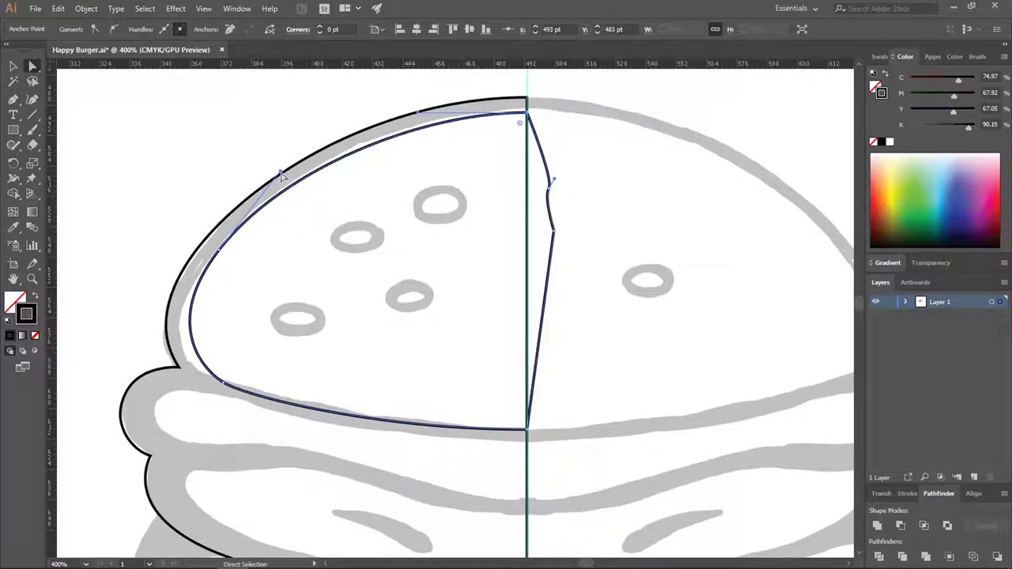
drag(280, 171, 285, 168)
click(244, 137)
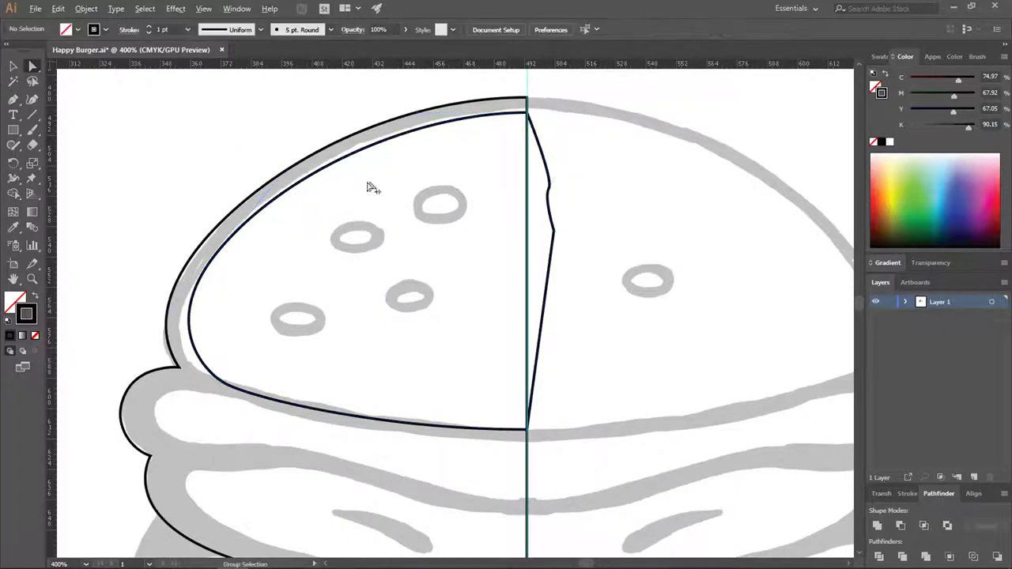
Subtract the inner bun shape from the outer bun outline with Minus Front, and deselect the result
scroll(345, 186, down, 2)
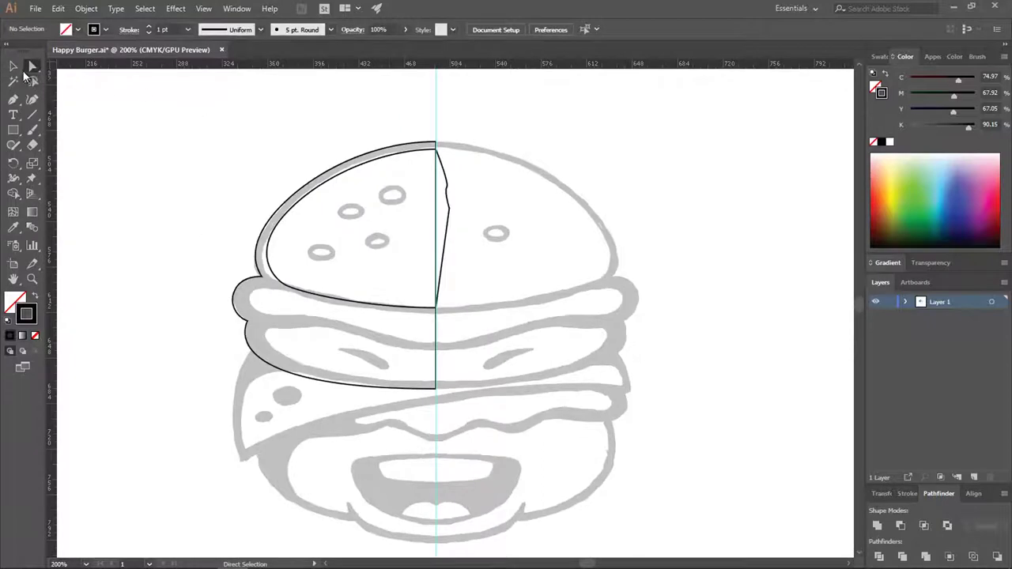
click(14, 66)
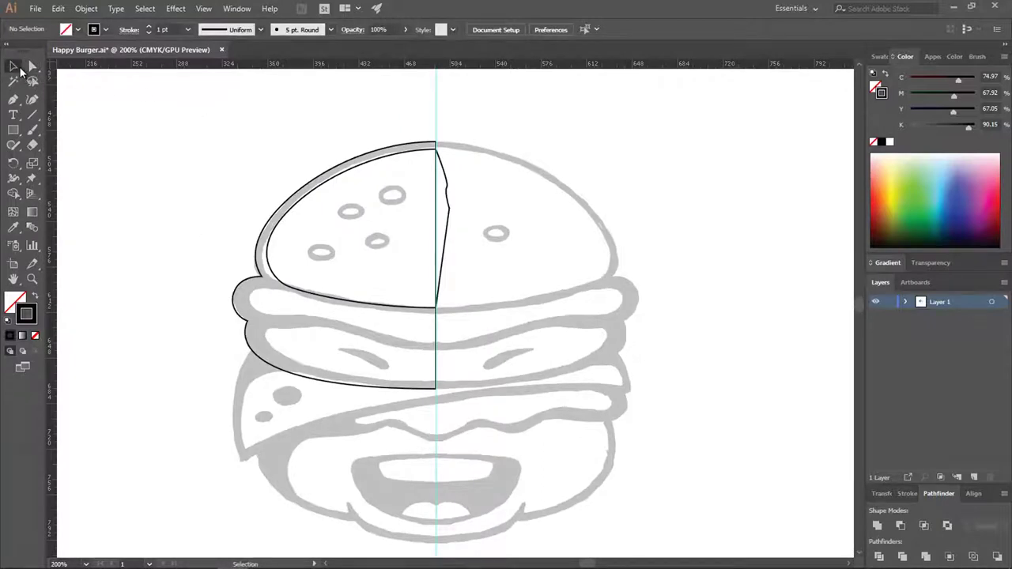
scroll(396, 172, up, 1)
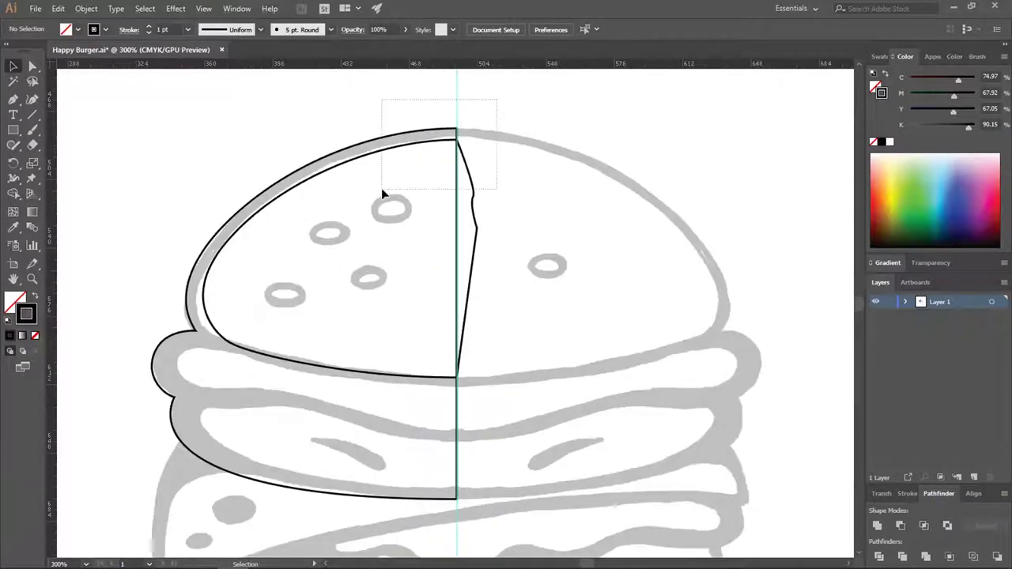
drag(381, 192, 382, 189)
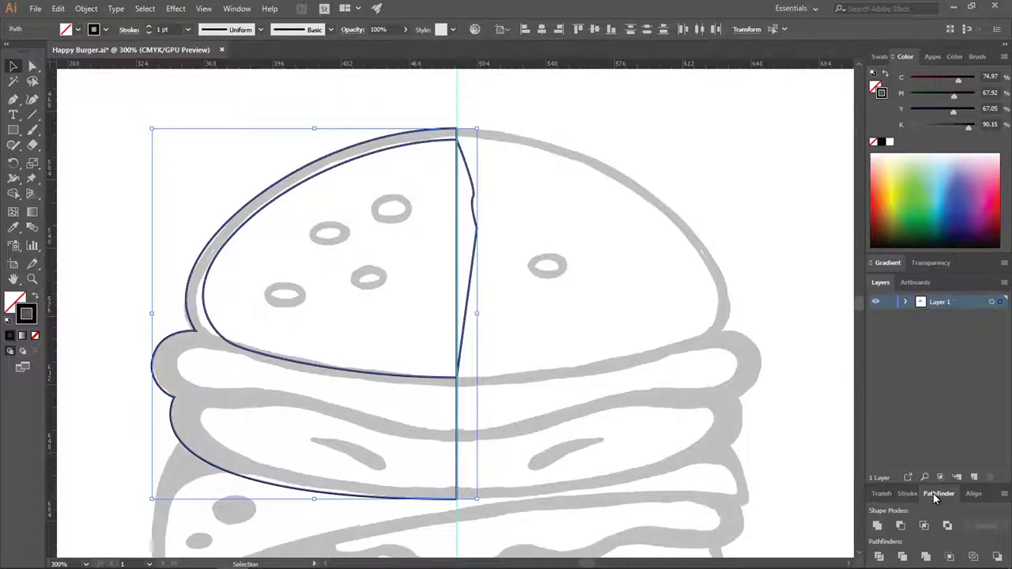
click(237, 8)
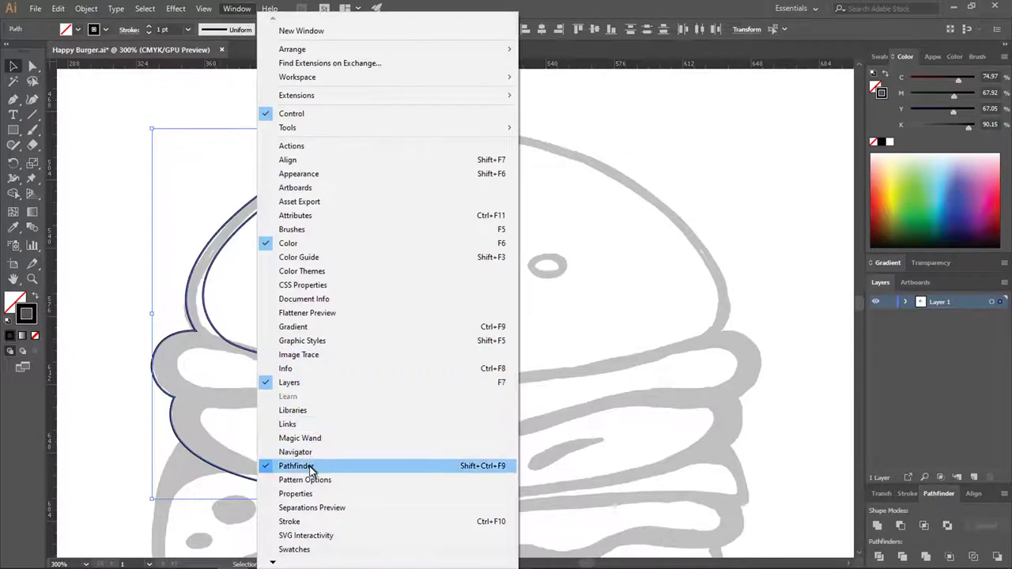
click(934, 506)
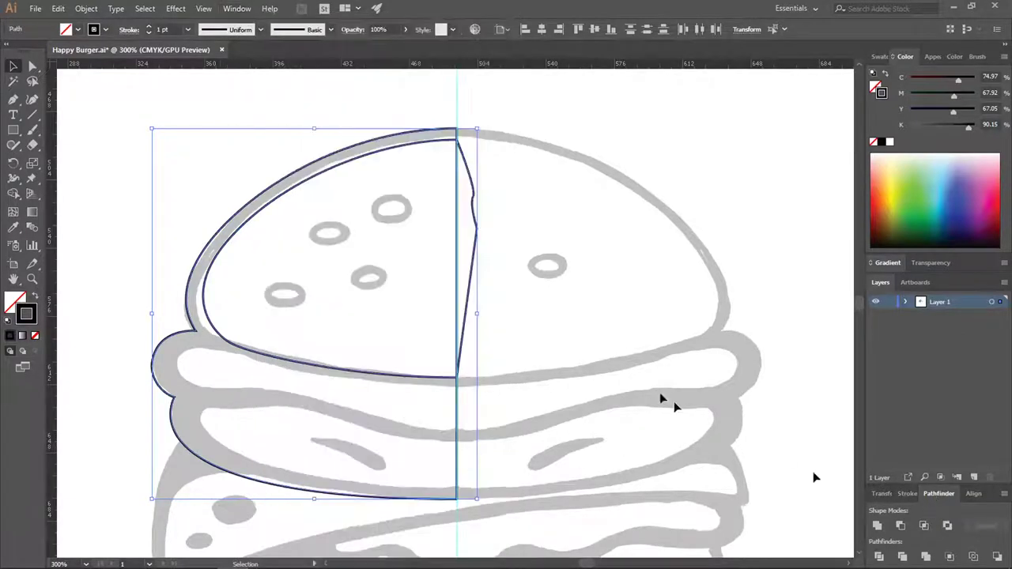
click(903, 525)
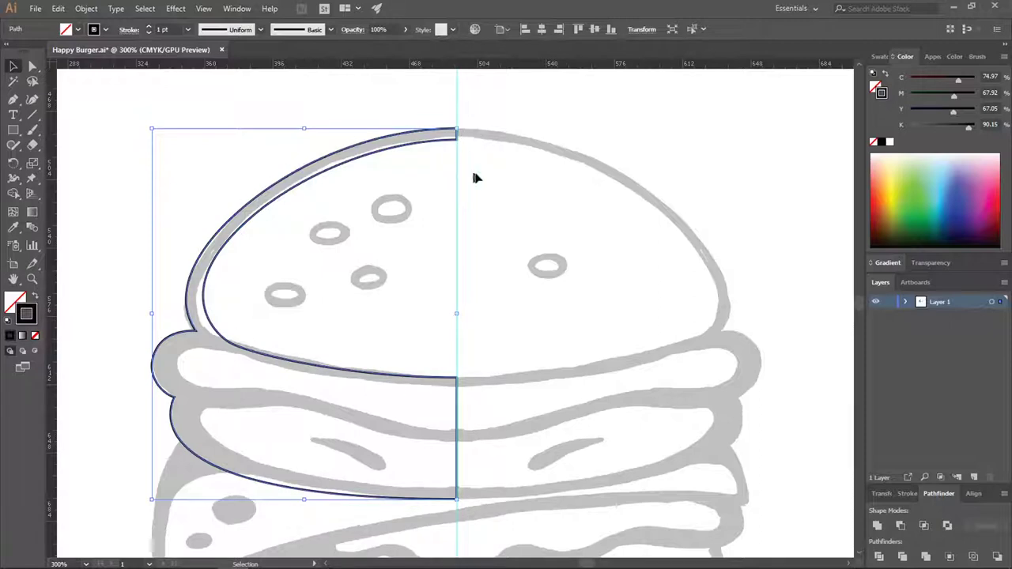
click(345, 262)
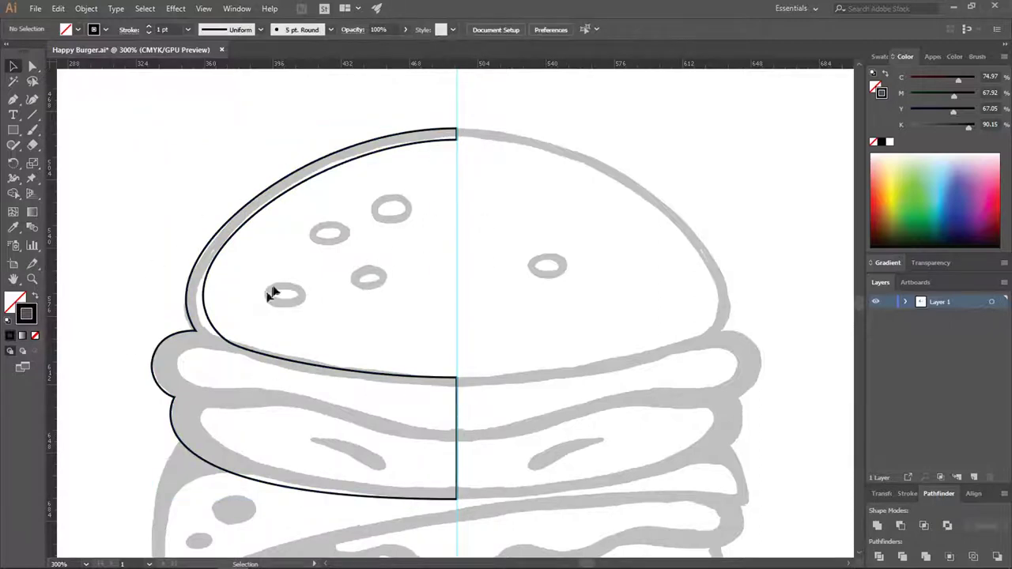
Trace the inner edge of the upper roll below the bun with the Pen tool, closing the path right of the guide
scroll(271, 294, down, 2)
key(p)
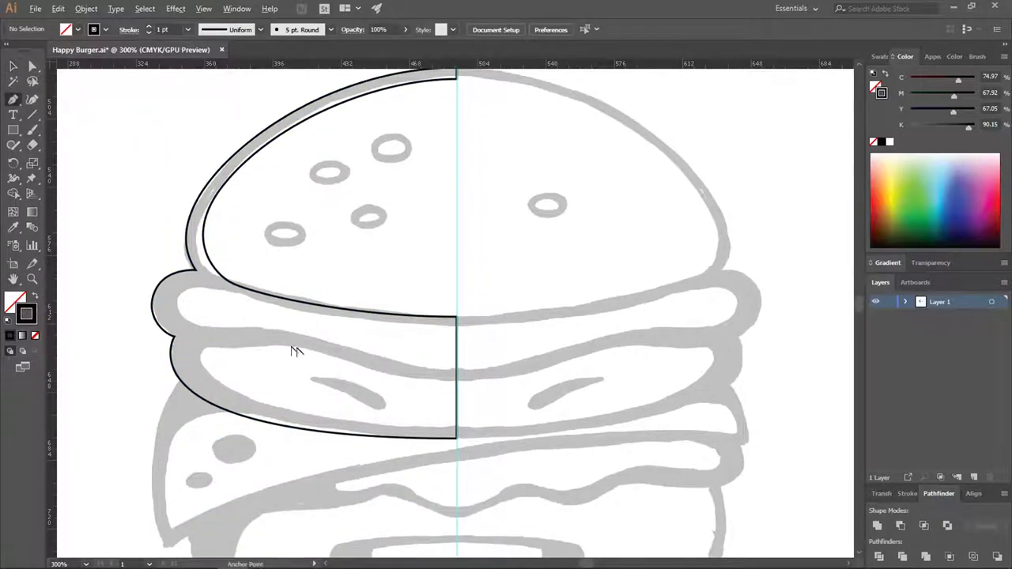
scroll(527, 305, up, 5)
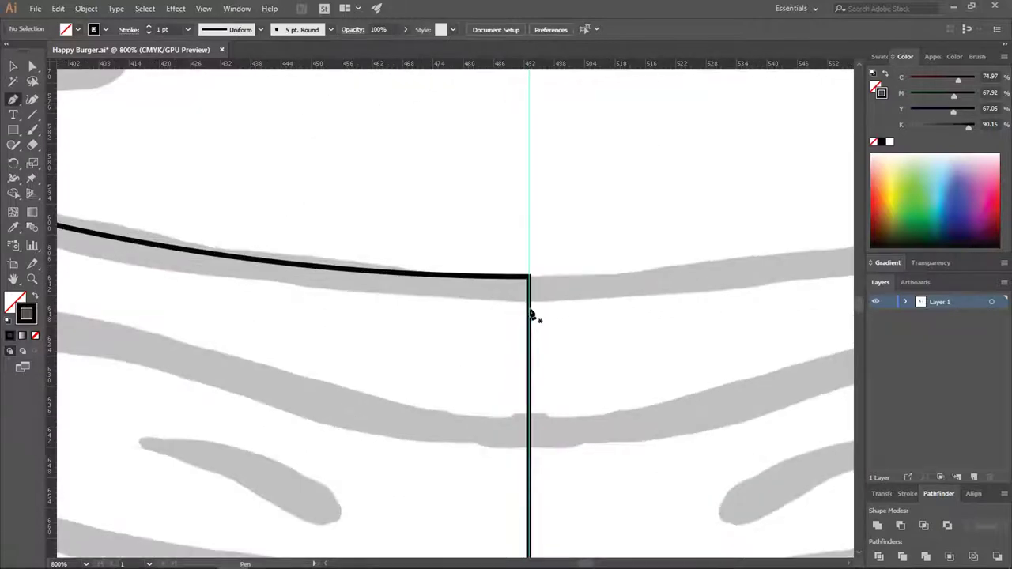
scroll(522, 306, down, 1)
scroll(521, 307, left, 4)
drag(273, 234, 165, 185)
drag(233, 310, 323, 311)
drag(479, 339, 556, 382)
drag(732, 391, 787, 391)
click(803, 330)
click(790, 313)
Shorten the upper roll path's top handle at the guide and refine the curve near its left end
key(a)
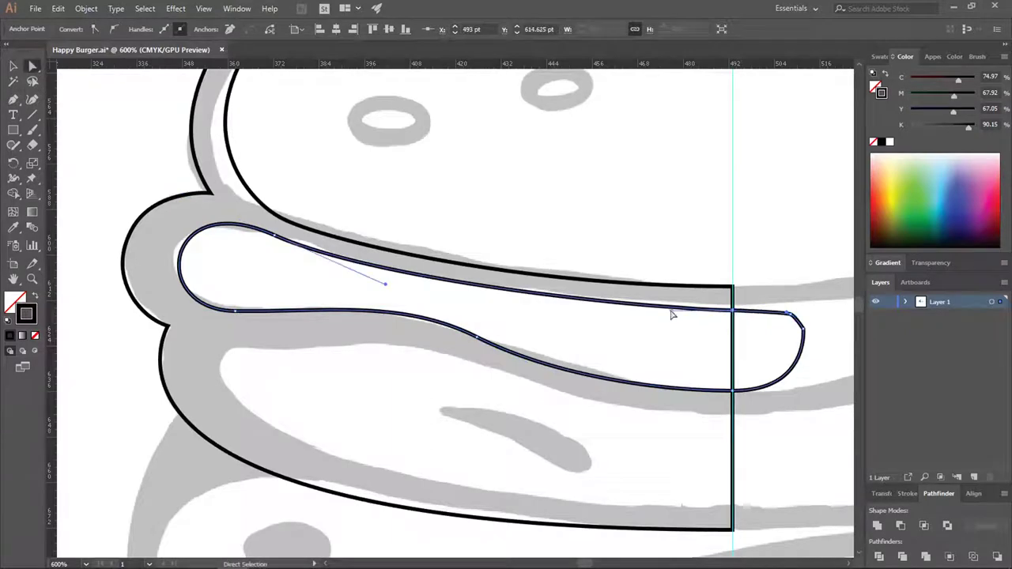
drag(670, 310, 577, 310)
click(285, 282)
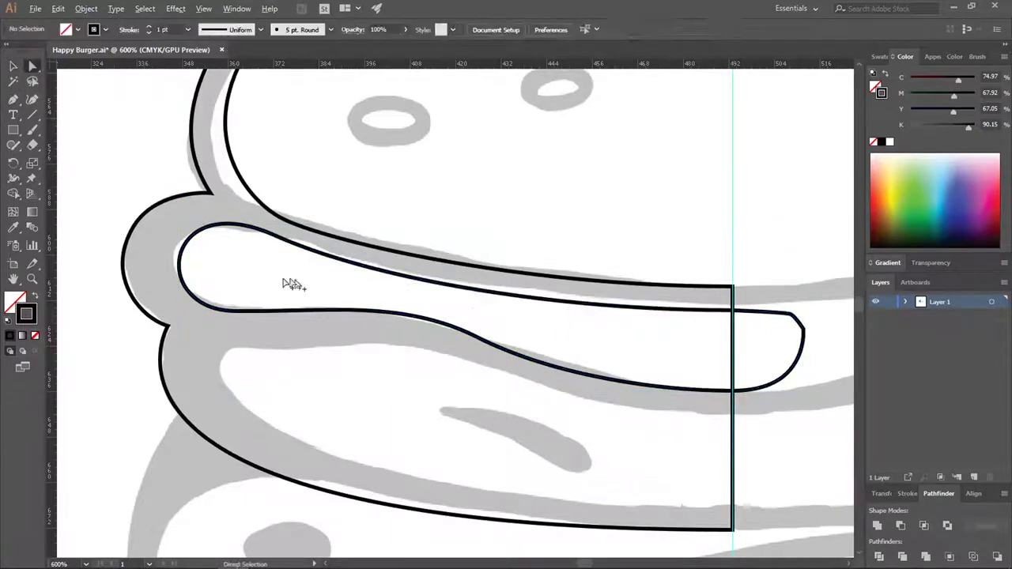
scroll(270, 261, down, 1)
scroll(245, 240, up, 2)
drag(302, 246, 294, 249)
Subtract the upper roll's inner shape from the bun outline with Minus Front, and deselect the artwork
scroll(262, 236, down, 3)
click(12, 66)
key(ctrl+a)
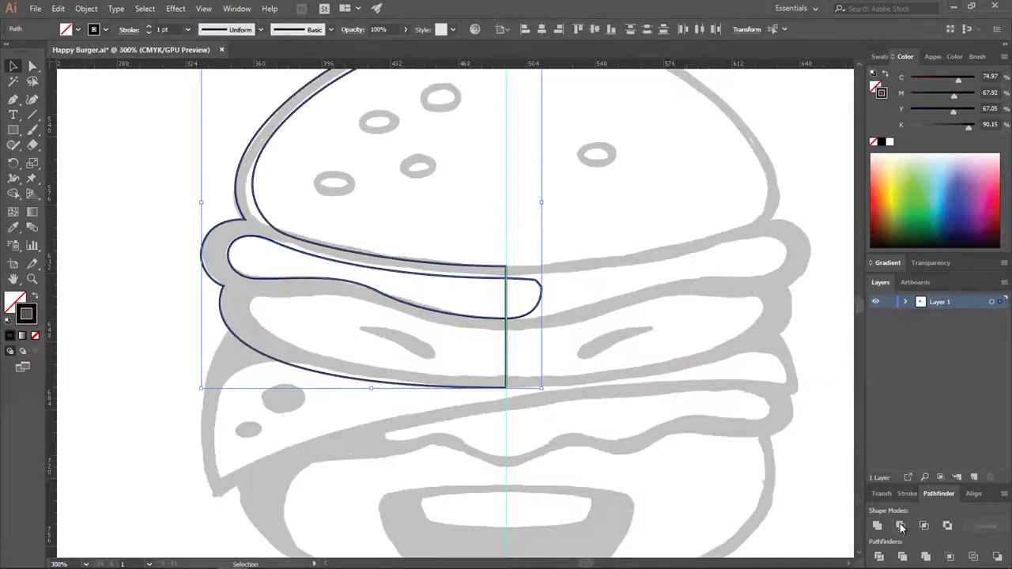
click(901, 525)
scroll(569, 230, down, 2)
scroll(474, 259, up, 3)
click(469, 261)
key(a)
click(519, 291)
Trace the inner edge of the lower roll around the eye with the Pen tool, closing the path right of the guide
click(13, 99)
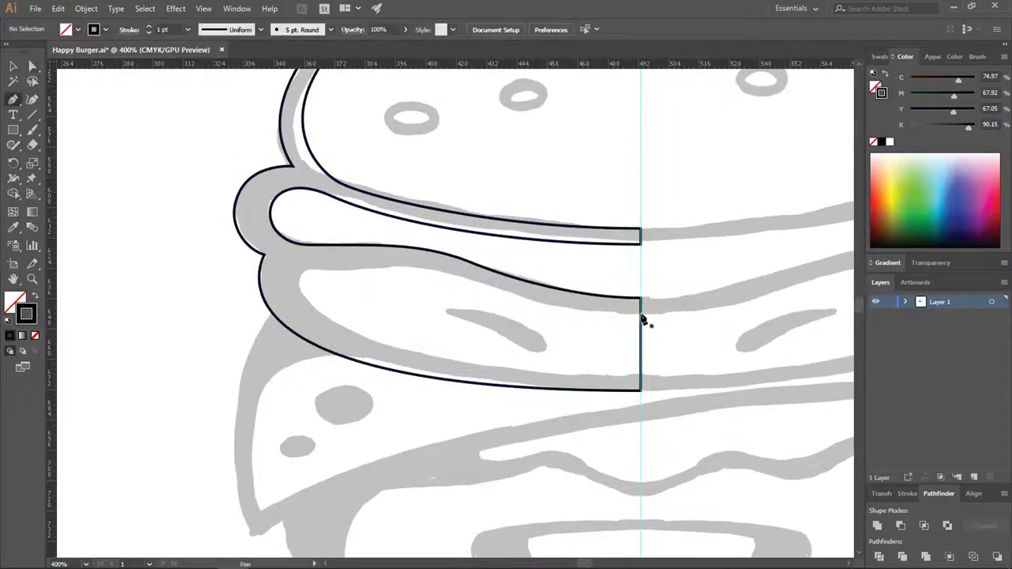
drag(640, 313, 551, 314)
drag(470, 276, 446, 265)
mouse_move(366, 268)
mouse_down()
mouse_move(341, 279)
mouse_move(375, 268)
mouse_up()
drag(316, 267, 300, 268)
drag(339, 325, 397, 350)
drag(640, 373, 732, 373)
click(711, 318)
click(641, 314)
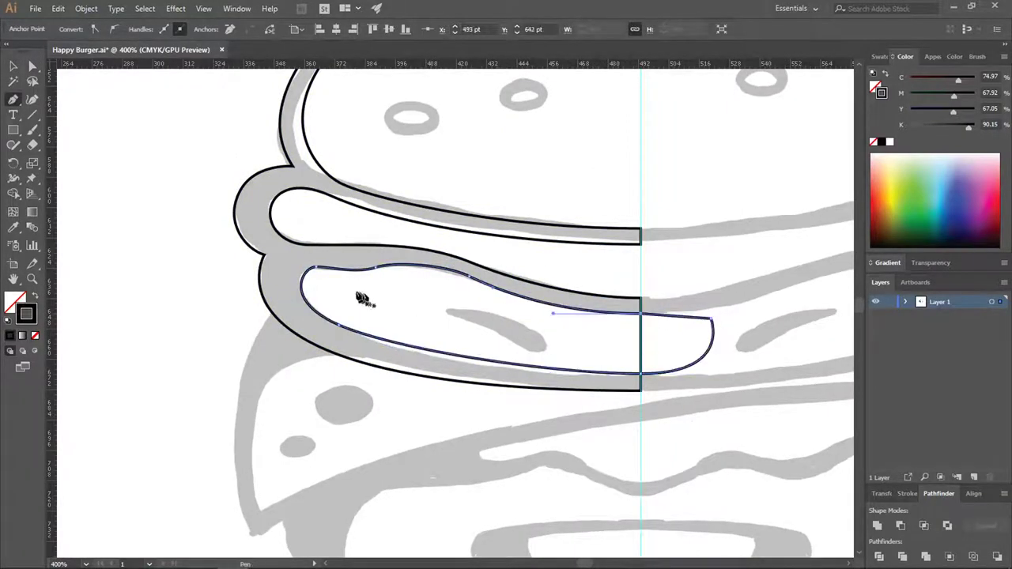
Reposition two anchors along the upper edge of the lower roll's inner path to smooth it, and deselect
key(a)
drag(469, 276, 467, 281)
drag(376, 268, 370, 263)
click(382, 285)
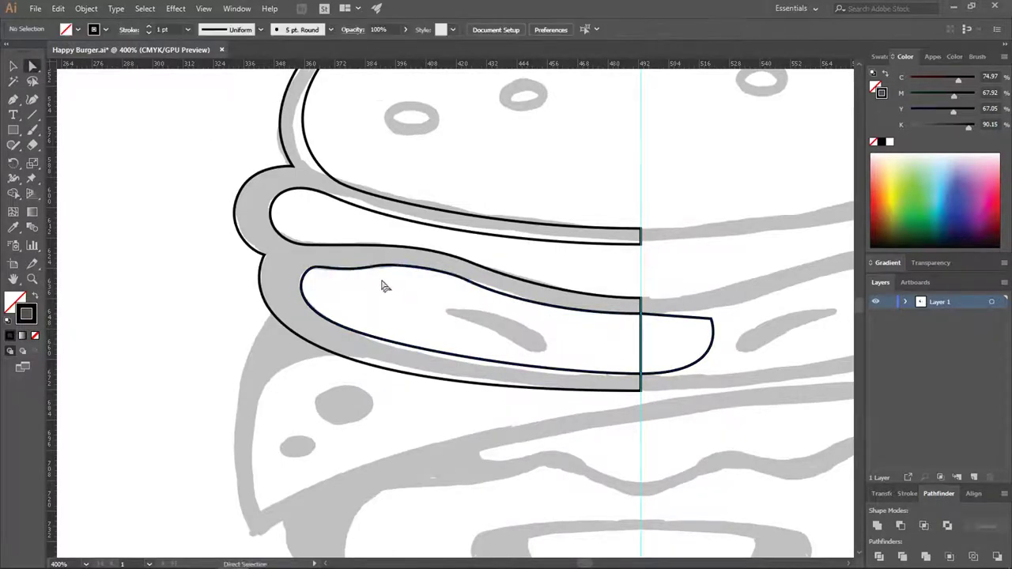
Subtract the lower roll's inner shape from the bun outline with Minus Front
scroll(382, 285, down, 1)
key(v)
drag(549, 238, 449, 289)
click(900, 525)
Trace the left closed-eye stroke as a closed Pen path, tapering to a point at its left end
scroll(337, 184, up, 3)
key(p)
click(300, 223)
scroll(472, 222, down, 1)
drag(488, 242, 535, 281)
key(ctrl+z)
mouse_move(442, 215)
mouse_down()
mouse_move(494, 246)
mouse_move(425, 237)
mouse_up()
key(ctrl+z)
click(342, 201)
Adjust the eye stroke's lower edge near its pointed tip, and deselect the path
key(a)
click(363, 220)
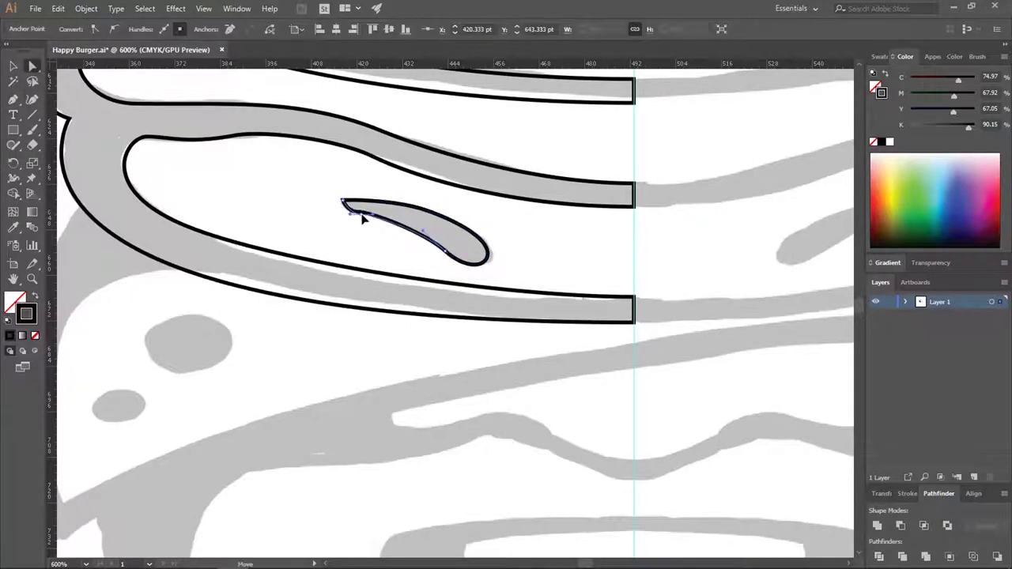
click(327, 221)
key(ctrl+plus)
key(ctrl+plus)
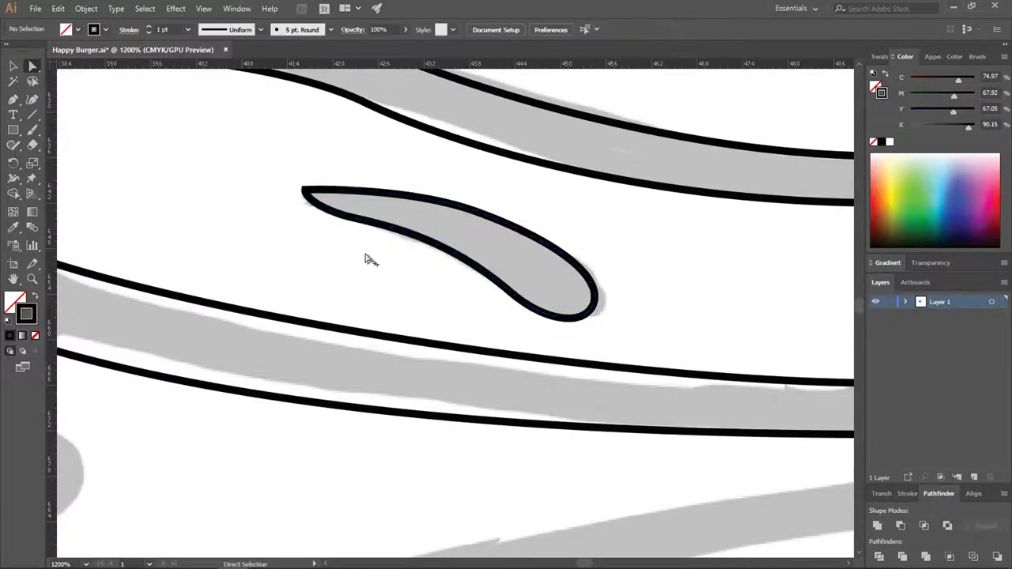
Trace the left half of the mouth's outer shape with the Pen tool, closing it straight along the centre guide, and deselect
scroll(289, 164, down, 5)
click(13, 98)
scroll(289, 271, up, 2)
drag(487, 276, 400, 276)
drag(334, 287, 323, 293)
drag(325, 337, 339, 366)
drag(487, 419, 585, 420)
click(487, 420)
click(487, 276)
key(v)
click(228, 198)
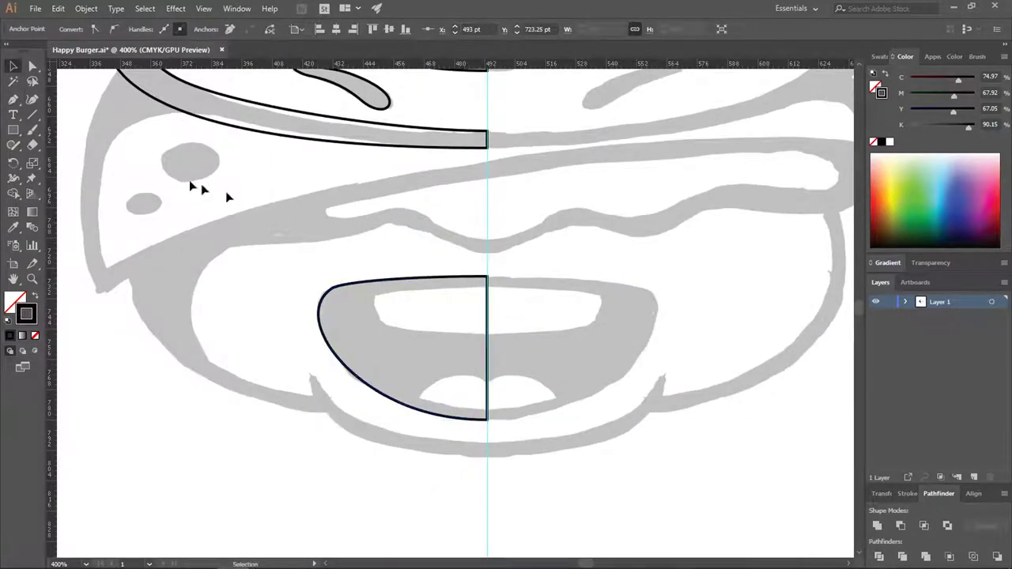
Trace the left half of the upper teeth inside the mouth as a closed path extending past the centre guide
key(ctrl+plus)
key(ctrl+plus)
key(p)
click(551, 242)
drag(326, 261, 311, 272)
drag(367, 321, 405, 324)
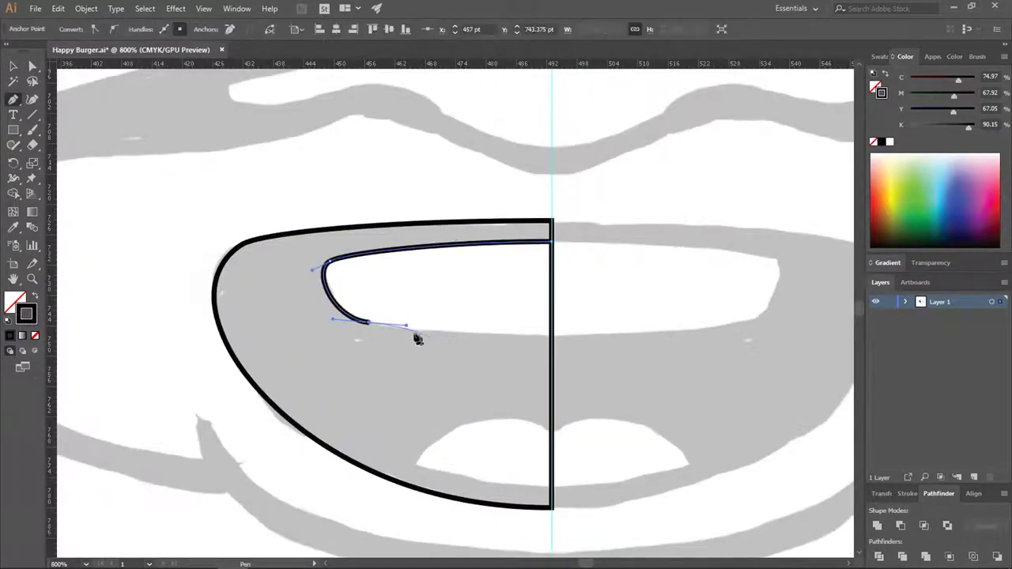
drag(551, 335, 628, 334)
click(637, 258)
click(551, 242)
Subtract the teeth shape from the mouth half with Minus Front
key(ctrl+minus)
key(ctrl+minus)
key(v)
shift+click(448, 356)
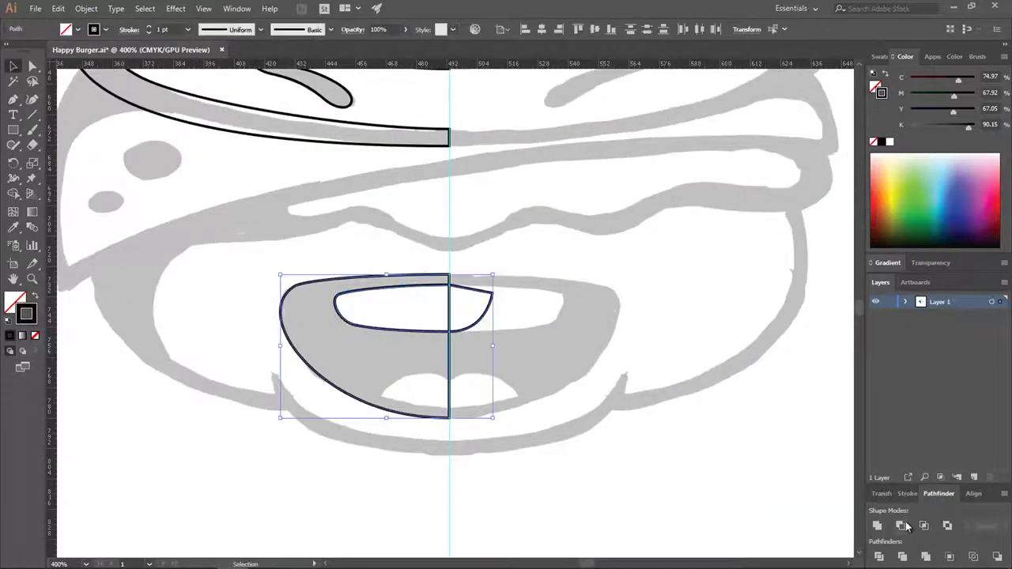
click(906, 523)
Trace the left half of the tongue at the mouth's bottom as a closed path extending past the centre guide
key(p)
key(ctrl+plus)
key(ctrl+plus)
click(479, 278)
mouse_move(309, 263)
mouse_down()
mouse_move(208, 311)
mouse_move(215, 307)
mouse_up()
drag(213, 346, 324, 391)
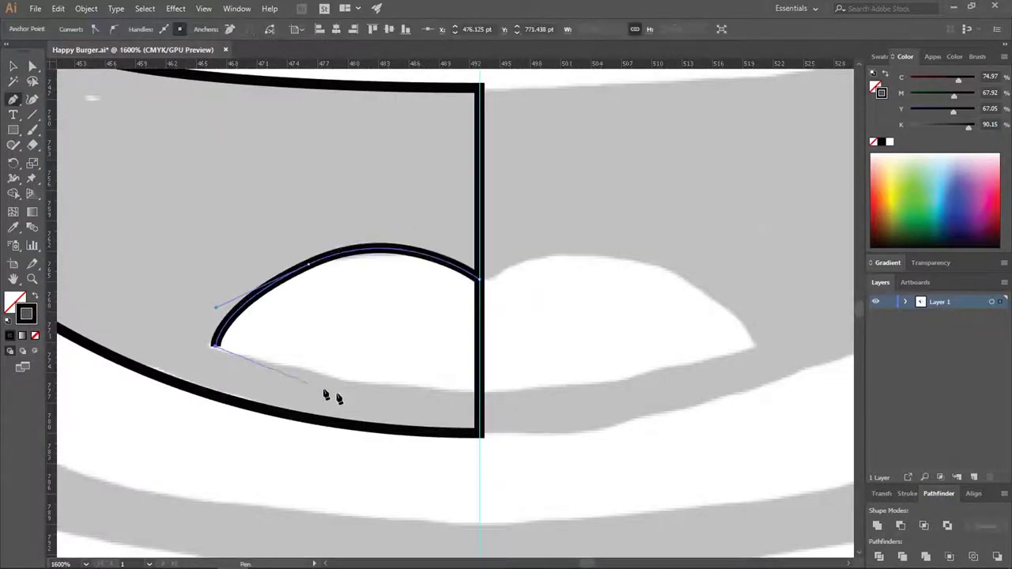
drag(479, 392, 651, 393)
click(578, 307)
click(480, 280)
Reshape the tongue path's upper curve by moving its top anchor and direction handles to match the sketch, and deselect
key(a)
drag(309, 264, 293, 261)
drag(386, 218, 388, 213)
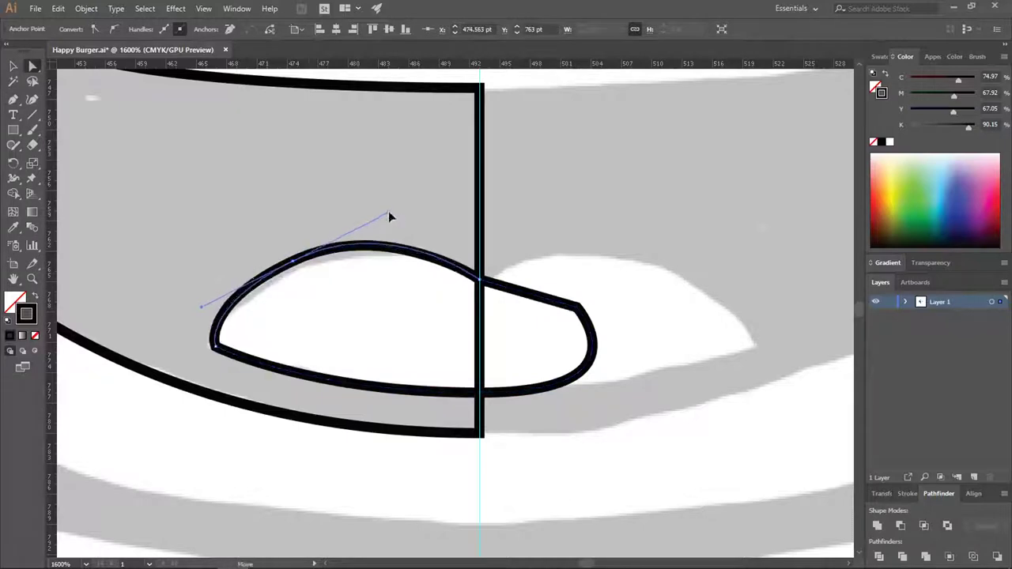
drag(293, 260, 308, 258)
drag(215, 306, 232, 290)
drag(406, 217, 415, 222)
drag(308, 258, 320, 253)
click(291, 251)
Subtract the tongue shape from the mouth half with Minus Front, and deselect the result
scroll(291, 250, down, 3)
click(13, 66)
drag(277, 302, 308, 332)
click(898, 524)
click(551, 266)
Trace the left half of the chin line below the mouth as a closed strip, pointed at its left end and flat at the guide
scroll(552, 266, down, 3)
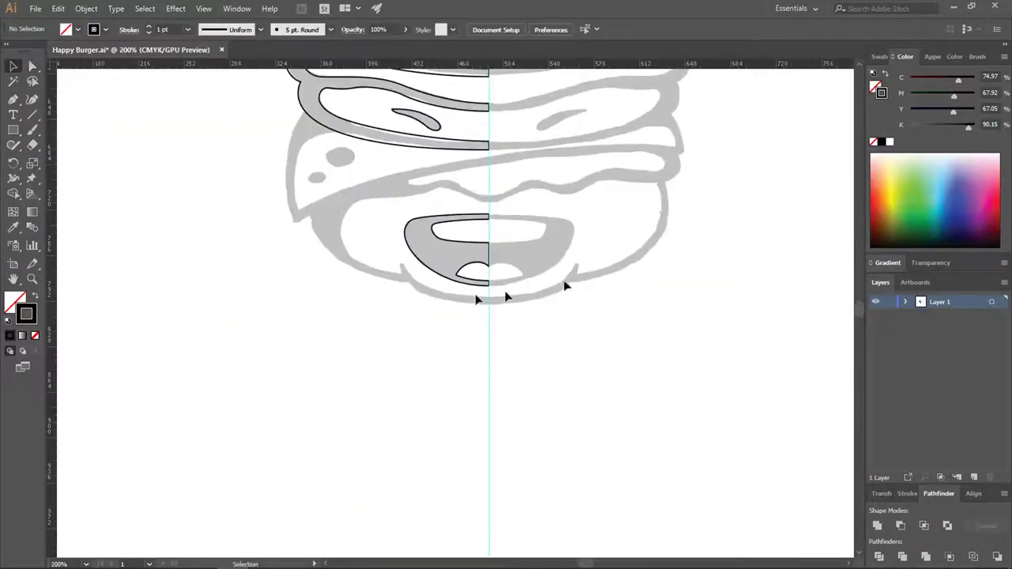
key(p)
key(ctrl+plus)
key(ctrl+plus)
key(ctrl+plus)
click(348, 210)
drag(614, 332, 809, 313)
ctrl+click(147, 160)
click(259, 209)
drag(524, 310, 763, 311)
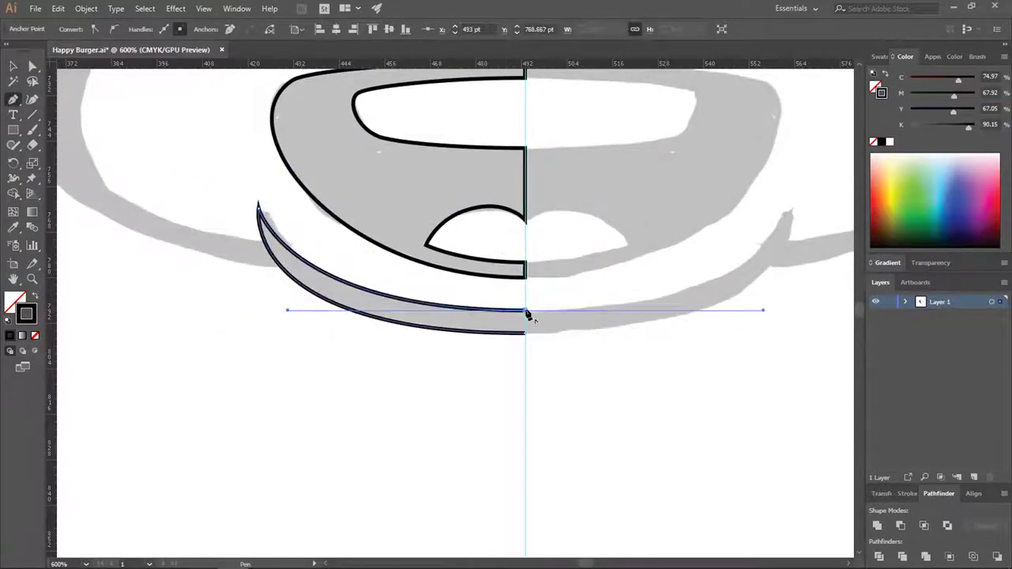
click(525, 310)
click(525, 332)
Trace the bottom bun's lower left edge as a closed curved strip from below the cheese corner to the chin line
scroll(407, 305, down, 2)
scroll(311, 269, up, 1)
click(267, 194)
drag(471, 344, 668, 363)
ctrl+click(165, 136)
click(281, 191)
drag(458, 327, 616, 341)
scroll(357, 305, up, 1)
Nudge the upper inner corner anchor of the bottom bun's strip slightly to the right, and deselect
click(282, 208)
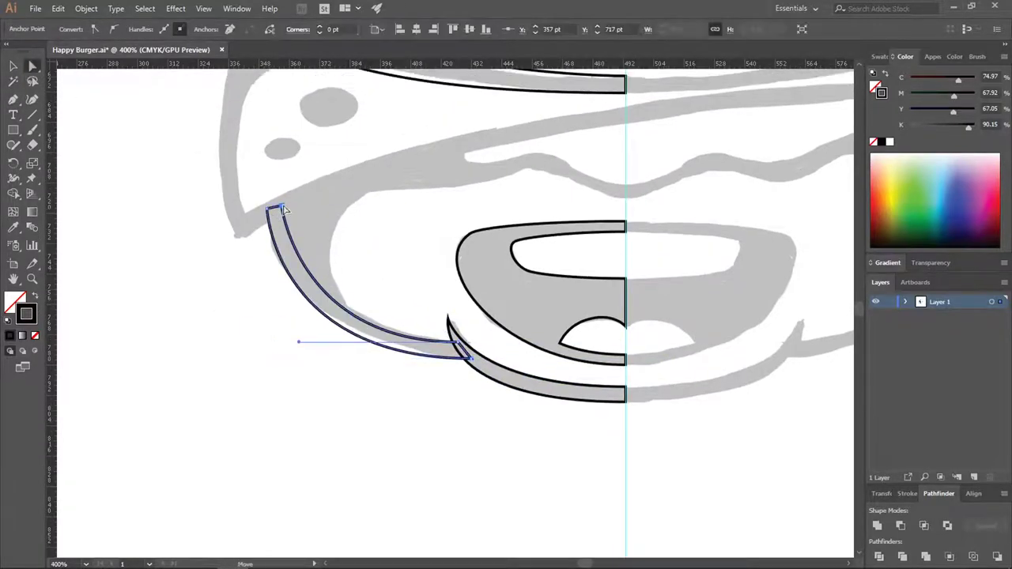
drag(283, 205, 288, 205)
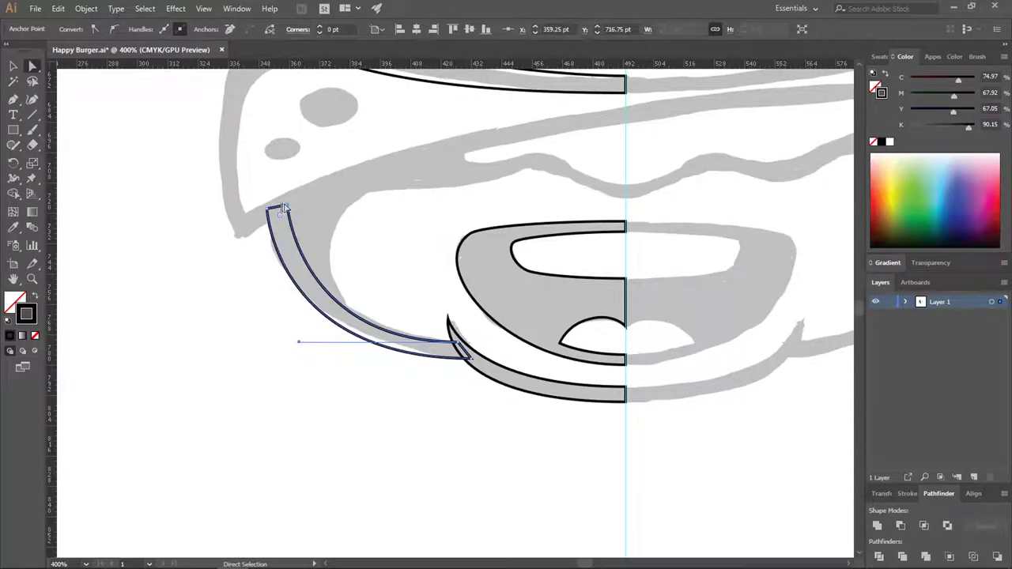
click(325, 226)
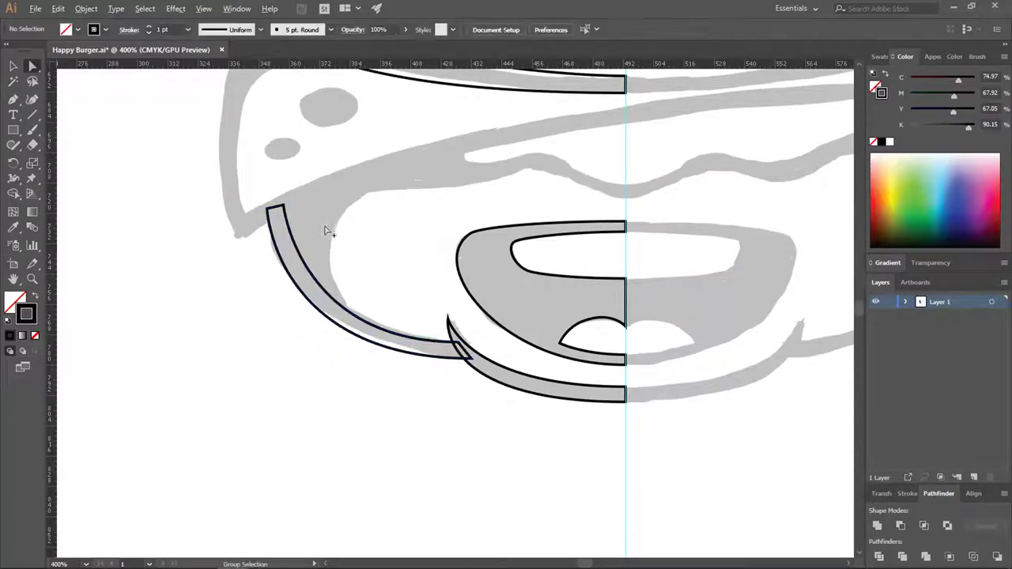
scroll(329, 229, down, 2)
scroll(330, 235, up, 3)
scroll(251, 264, down, 1)
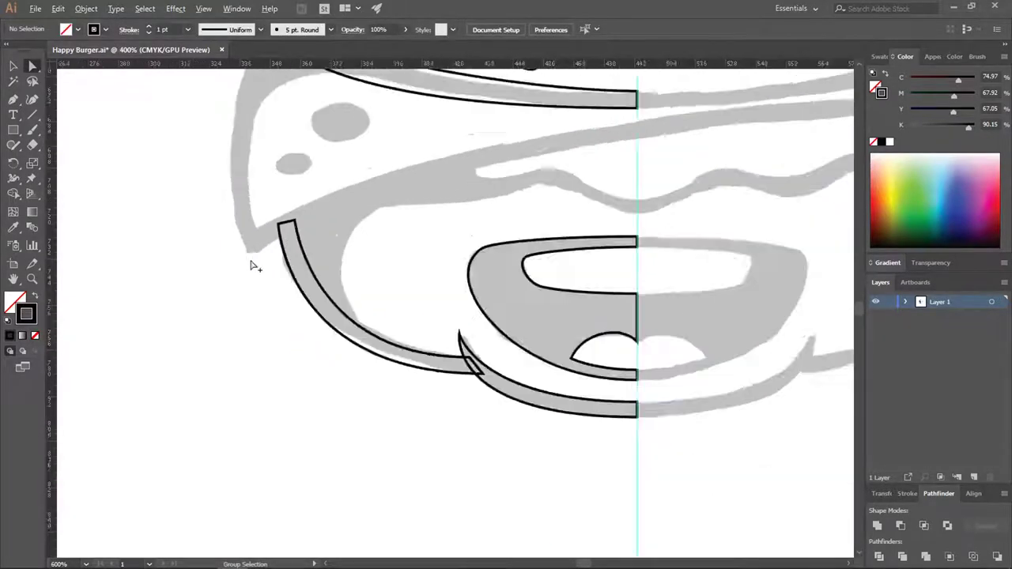
click(13, 67)
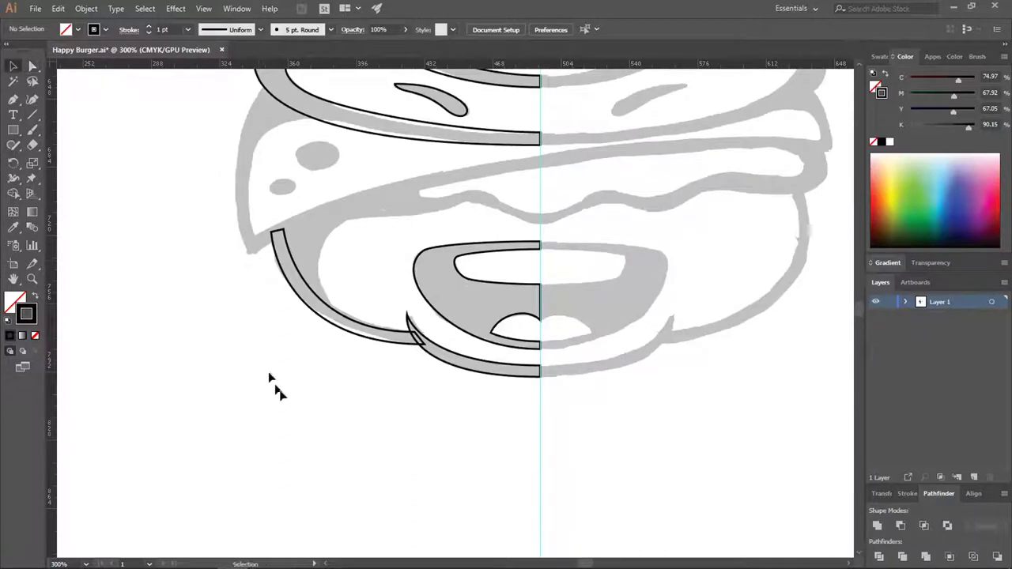
scroll(378, 377, down, 1)
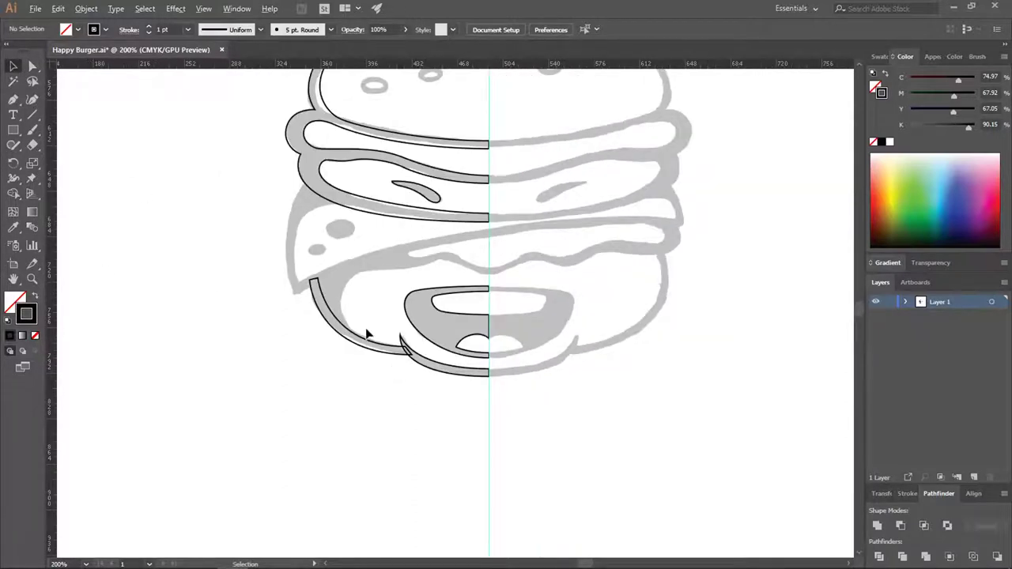
Reflect a copy of all traced left-half paths across the vertical guide to complete the right half, and deselect
scroll(472, 406, down, 2)
drag(439, 341, 333, 461)
scroll(447, 409, up, 2)
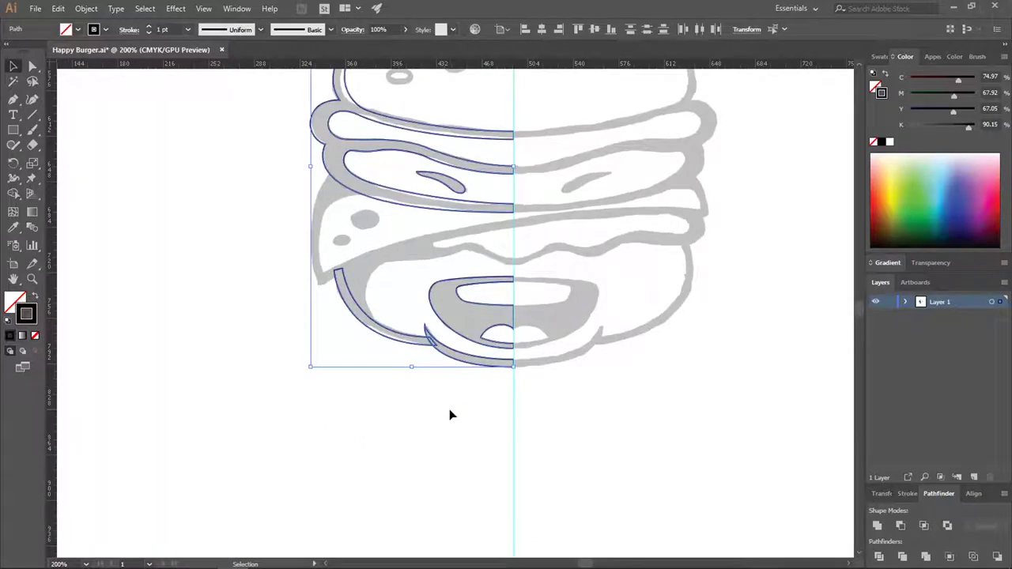
scroll(440, 410, up, 2)
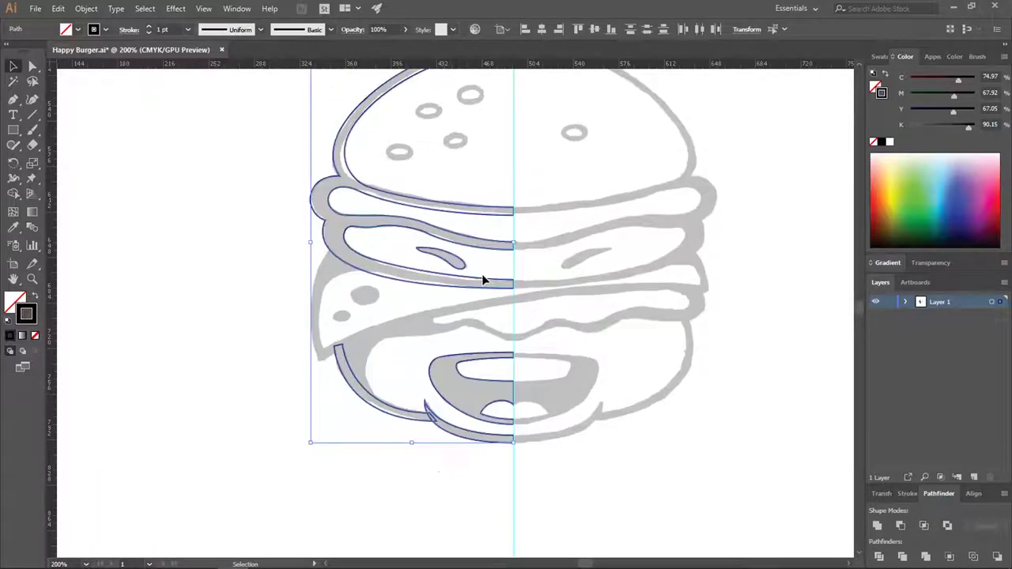
scroll(708, 352, up, 1)
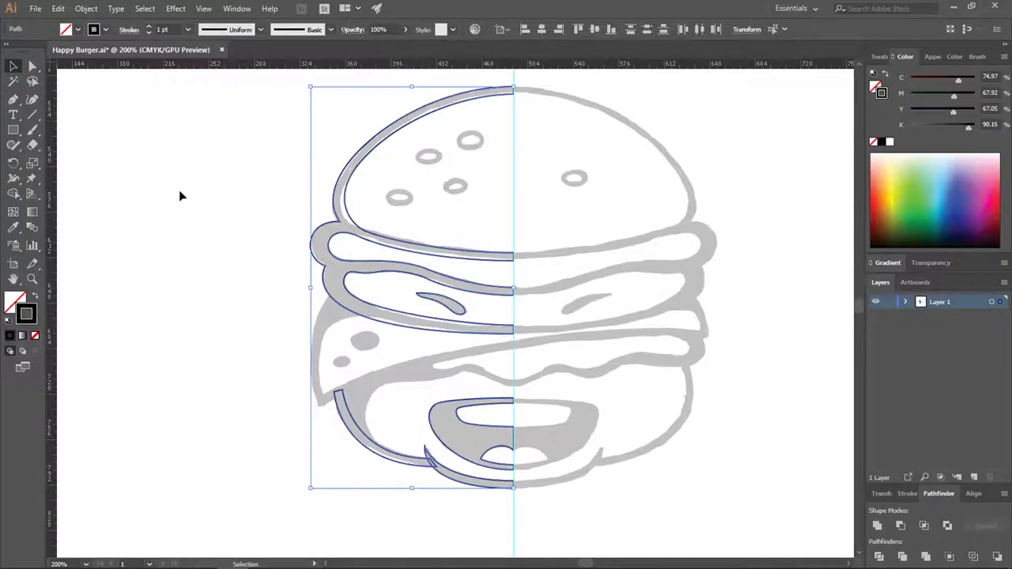
click(15, 164)
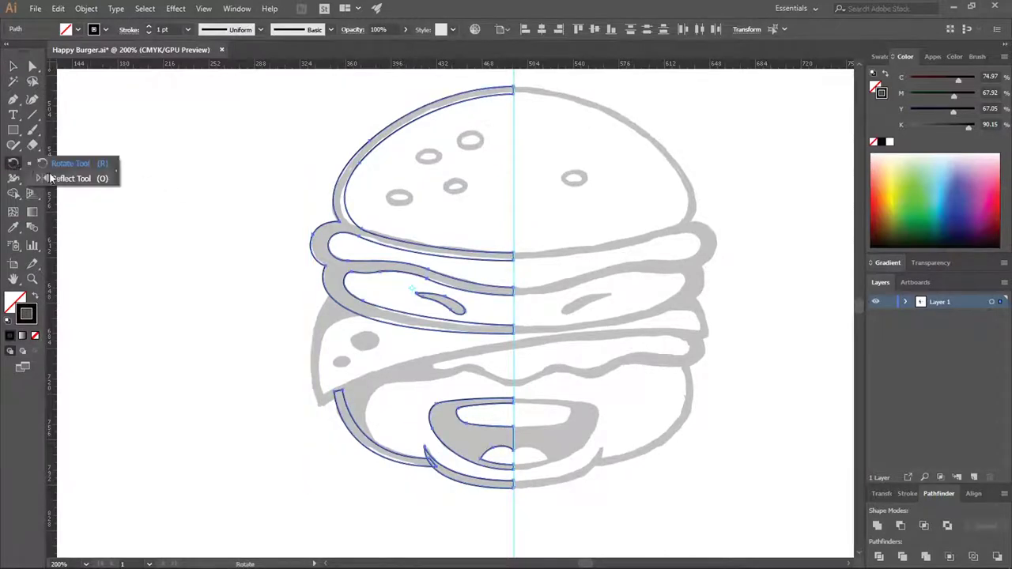
click(92, 181)
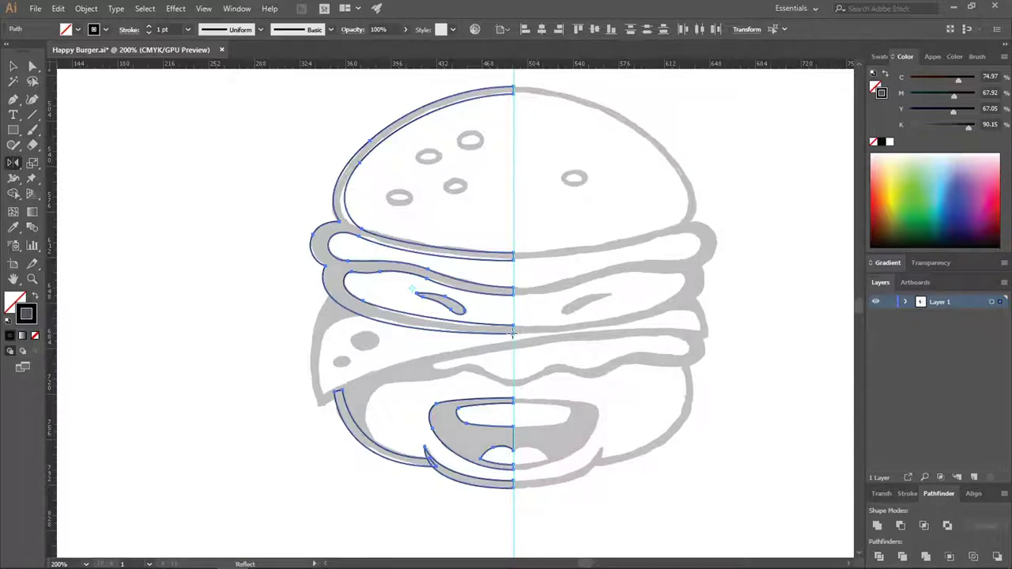
scroll(514, 337, up, 3)
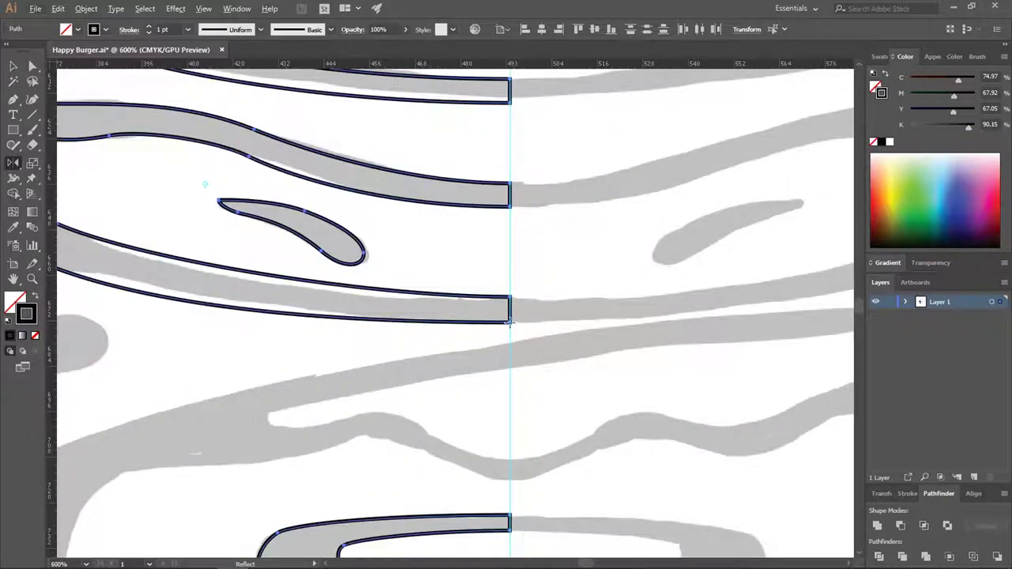
scroll(503, 268, down, 5)
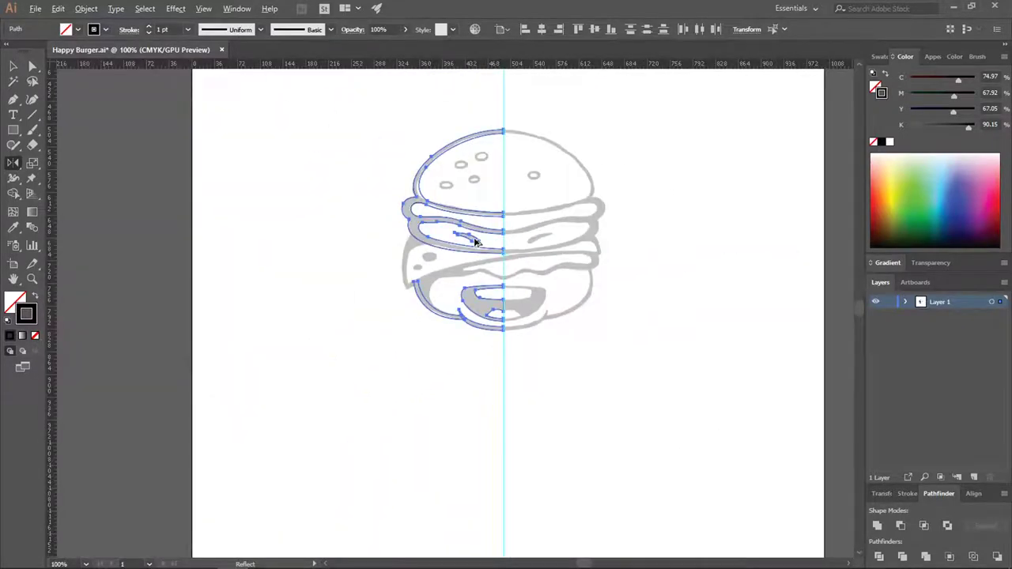
drag(477, 242, 556, 242)
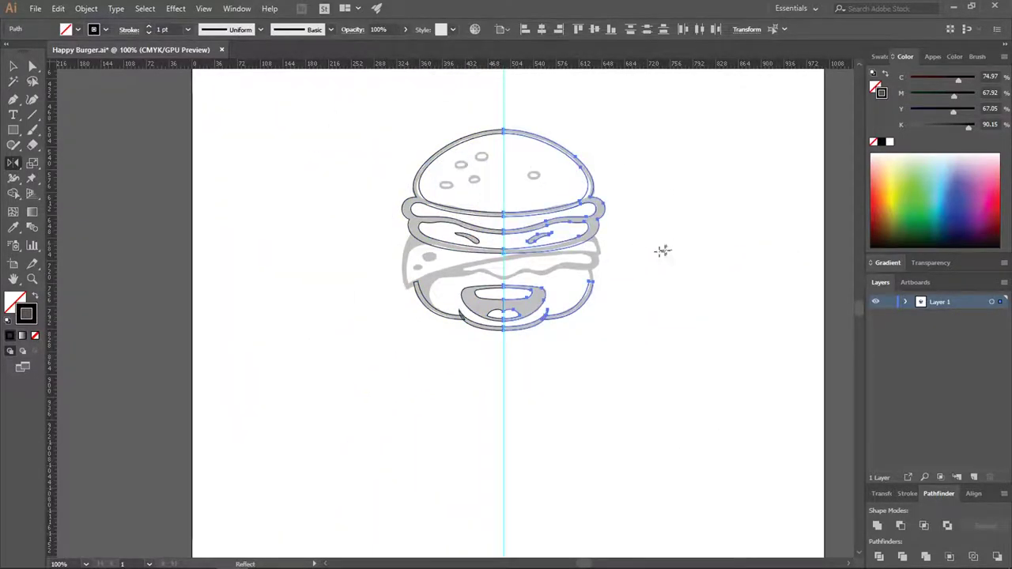
scroll(559, 258, up, 4)
scroll(564, 256, down, 2)
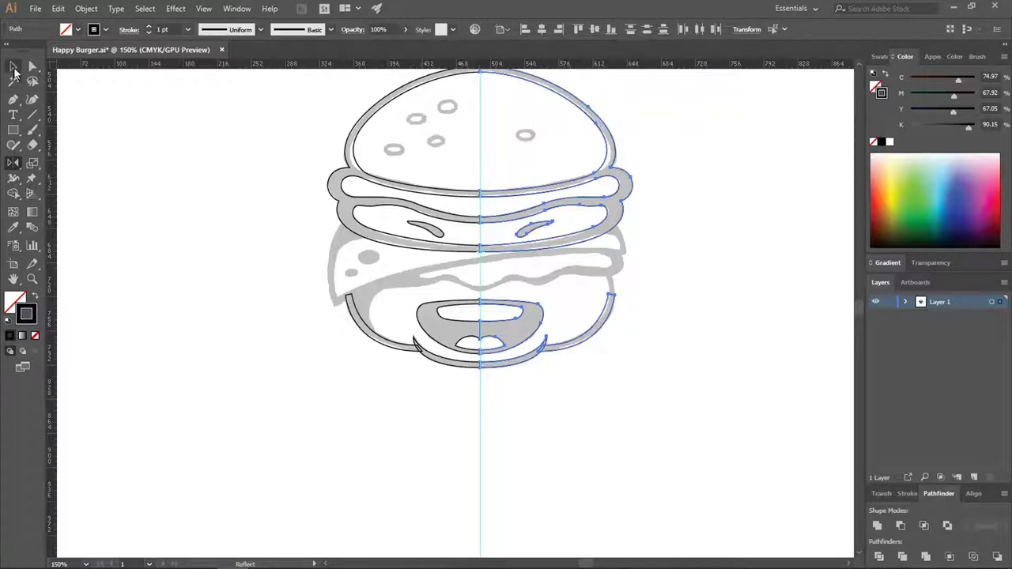
click(13, 68)
click(181, 190)
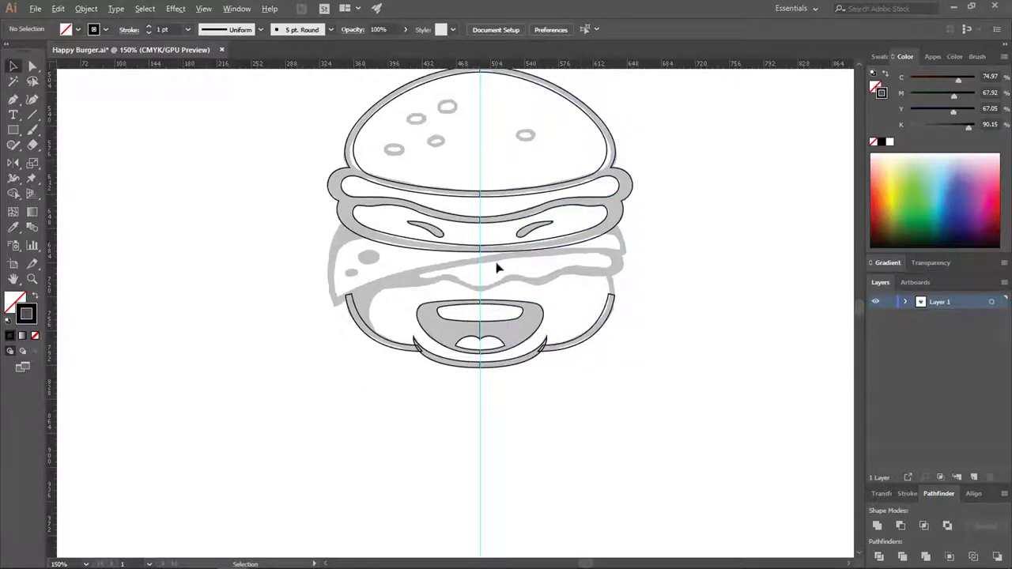
Merge both halves of the burger line art with the Unite shape mode, and deselect
scroll(521, 355, down, 1)
scroll(603, 256, up, 1)
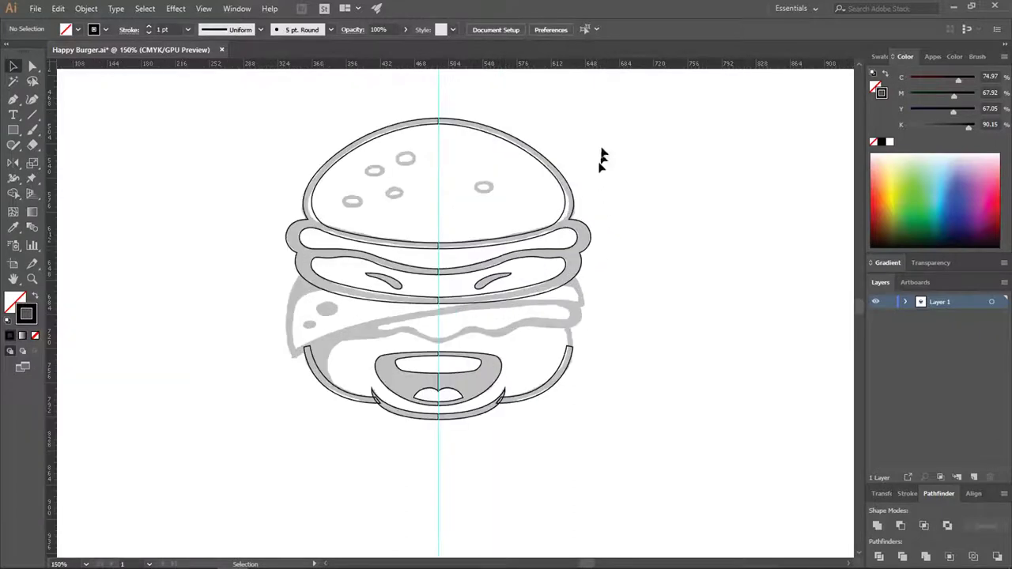
drag(622, 112, 229, 483)
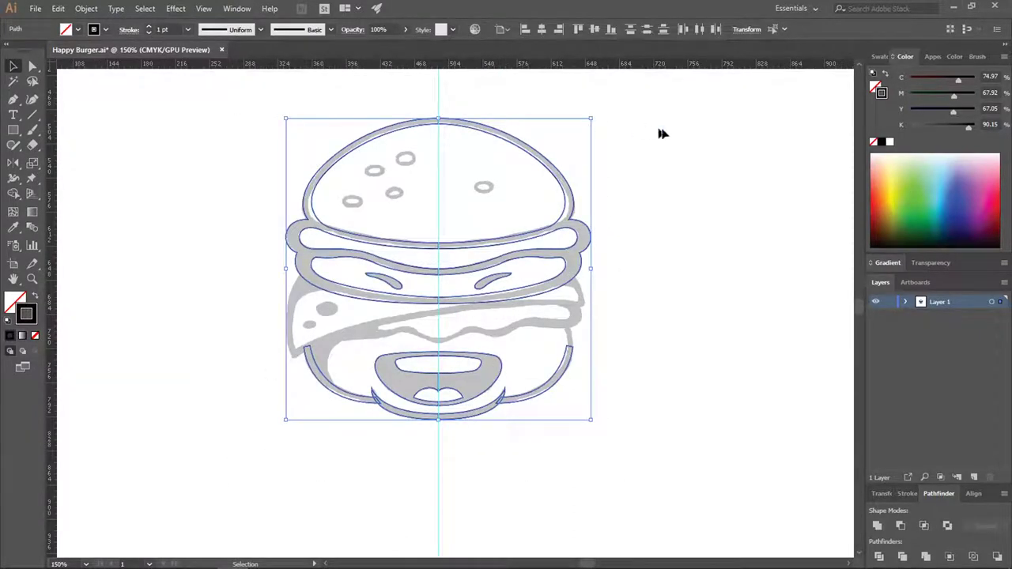
click(877, 527)
click(724, 455)
Examine the merged outlines along the centre guide, from the chin and mouth up to the top bun
scroll(413, 408, up, 3)
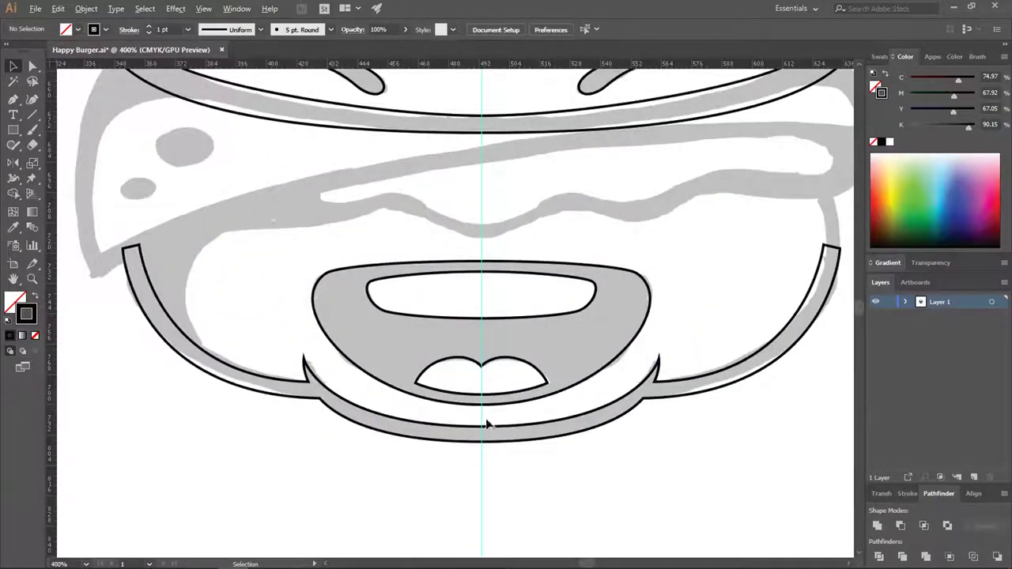
scroll(487, 425, down, 3)
scroll(443, 83, up, 3)
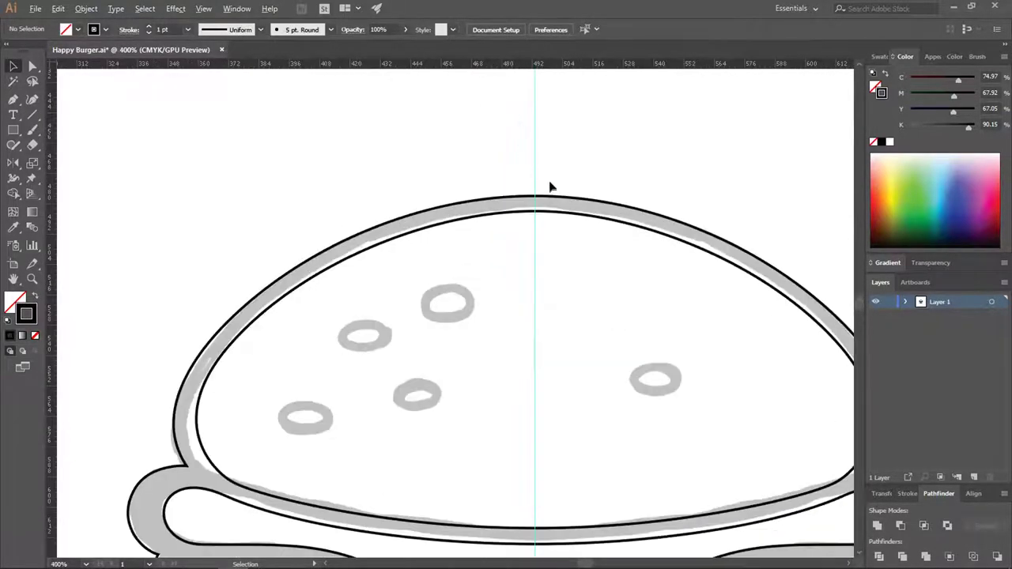
scroll(536, 189, down, 3)
scroll(536, 327, up, 3)
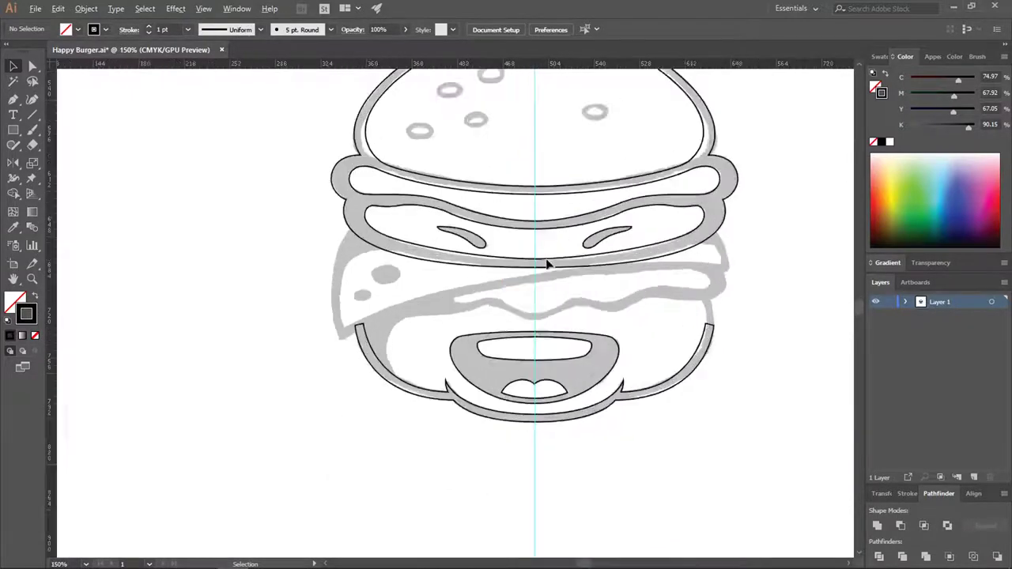
scroll(516, 332, up, 2)
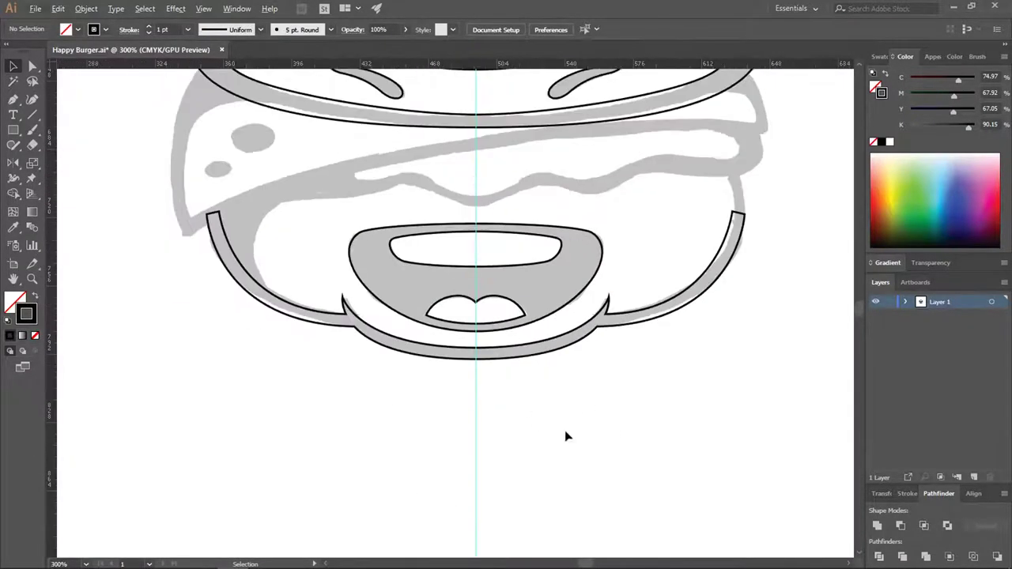
scroll(564, 435, down, 4)
scroll(470, 271, up, 3)
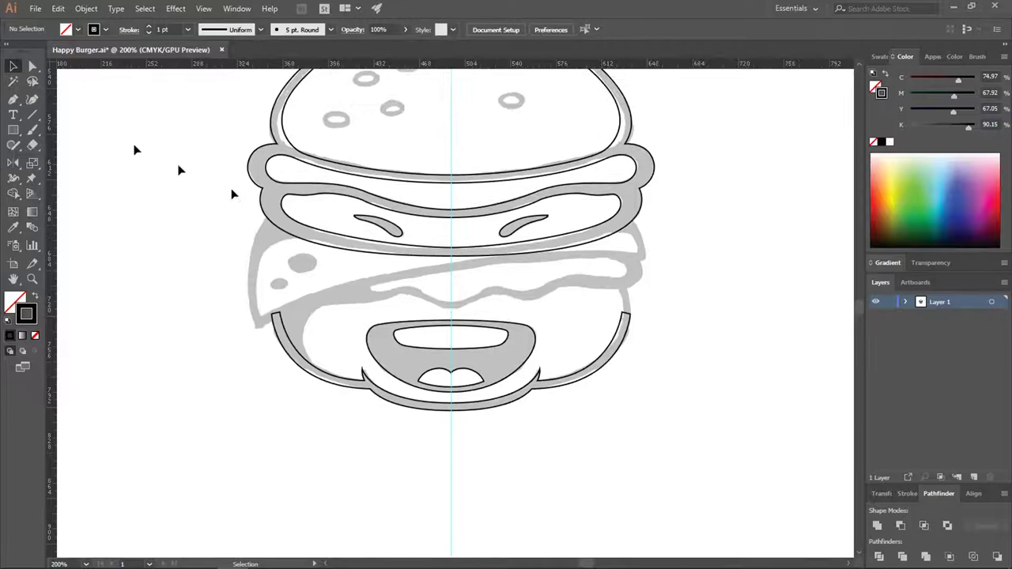
Adjust the patty's bottom outline at the centre guide by moving its anchor slightly, and deselect
click(452, 257)
click(31, 67)
click(452, 255)
scroll(439, 252, up, 1)
drag(458, 246, 459, 258)
click(458, 259)
click(507, 293)
scroll(506, 293, down, 2)
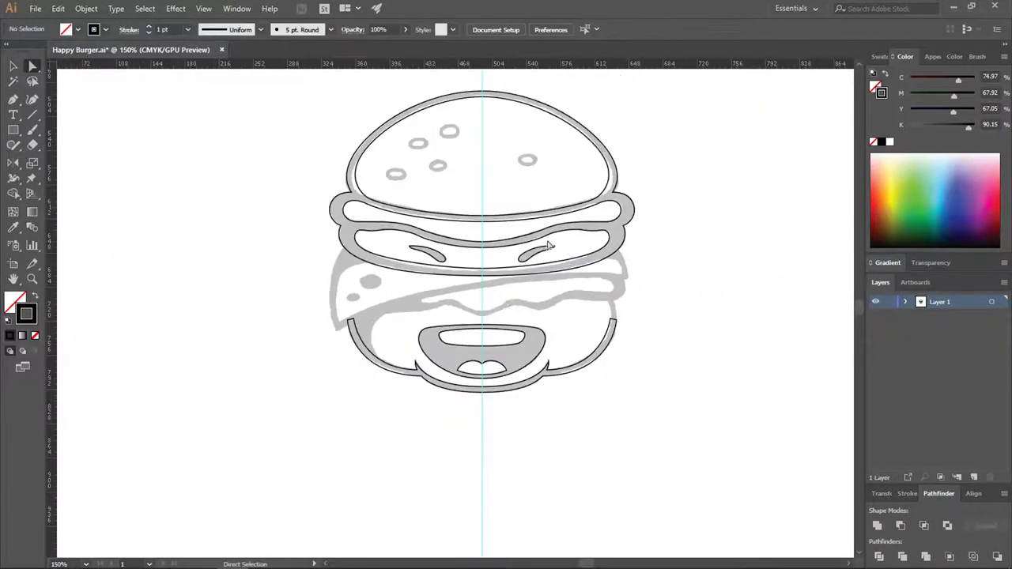
Trace the cheese slice's outer left edge from the patty to its lower left corner, and its lower edge to the right corner
scroll(510, 281, up, 1)
click(13, 99)
scroll(373, 310, up, 1)
click(250, 193)
drag(234, 365, 285, 474)
click(234, 365)
scroll(165, 332, down, 2)
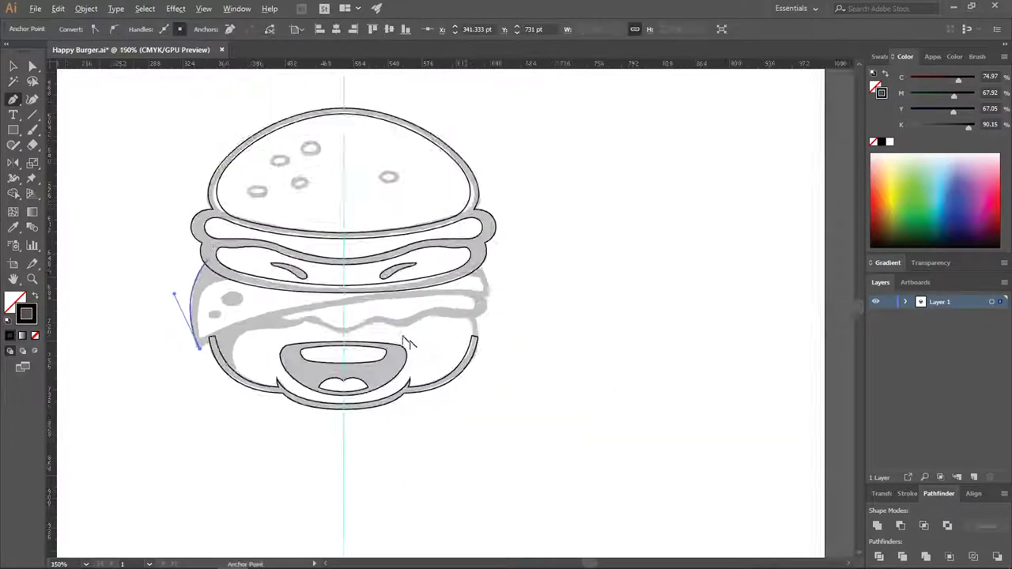
scroll(408, 342, up, 1)
drag(518, 287, 767, 302)
click(517, 288)
scroll(518, 241, up, 3)
drag(474, 239, 379, 204)
click(474, 239)
key(ctrl+z)
key(ctrl+z)
Trace the cheese slice's right end and its inner edge back to the upper left, and close the shape
click(454, 246)
click(374, 297)
drag(494, 351, 501, 440)
scroll(242, 379, down, 3)
drag(221, 377, 227, 452)
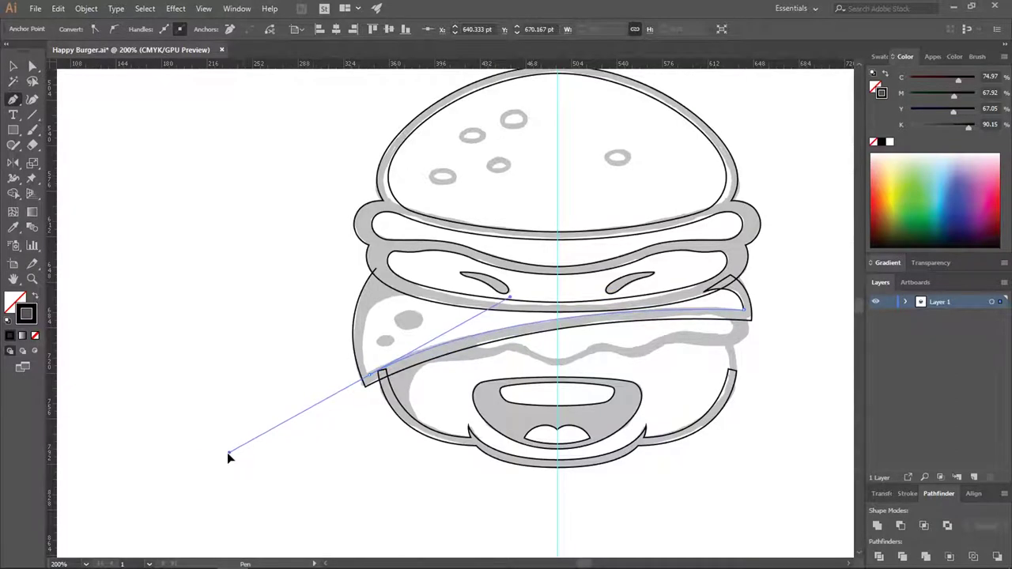
click(369, 375)
scroll(378, 303, up, 2)
drag(372, 314, 416, 264)
click(491, 291)
click(377, 237)
scroll(284, 221, down, 2)
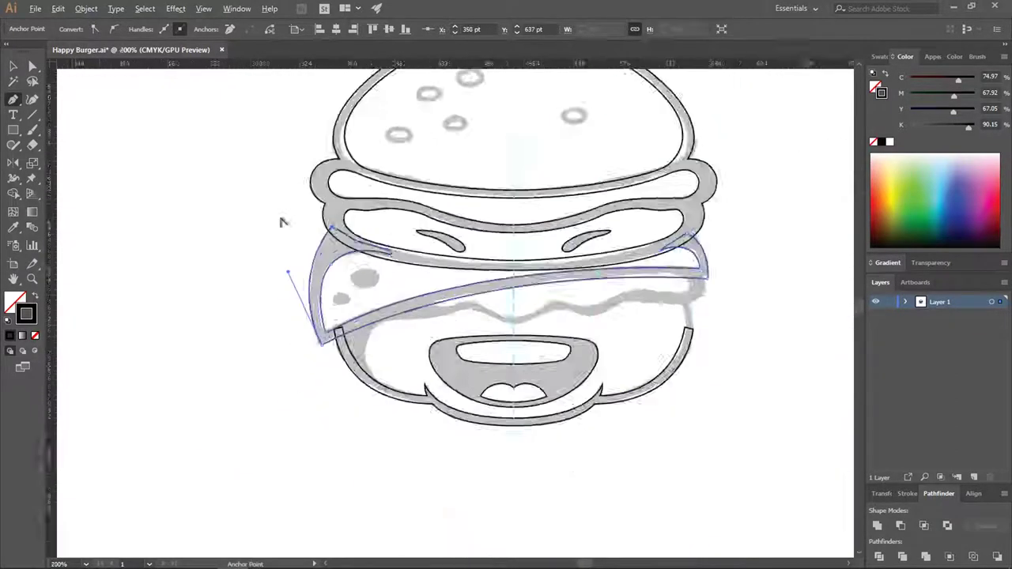
Refine the cheese outline's upper and right corner anchors and its lower curve handle to fit the sketch, and deselect
scroll(702, 330, up, 1)
key(a)
click(699, 240)
mouse_move(348, 218)
mouse_down()
mouse_move(331, 222)
mouse_move(352, 215)
mouse_up()
drag(710, 252, 709, 255)
drag(316, 247, 324, 240)
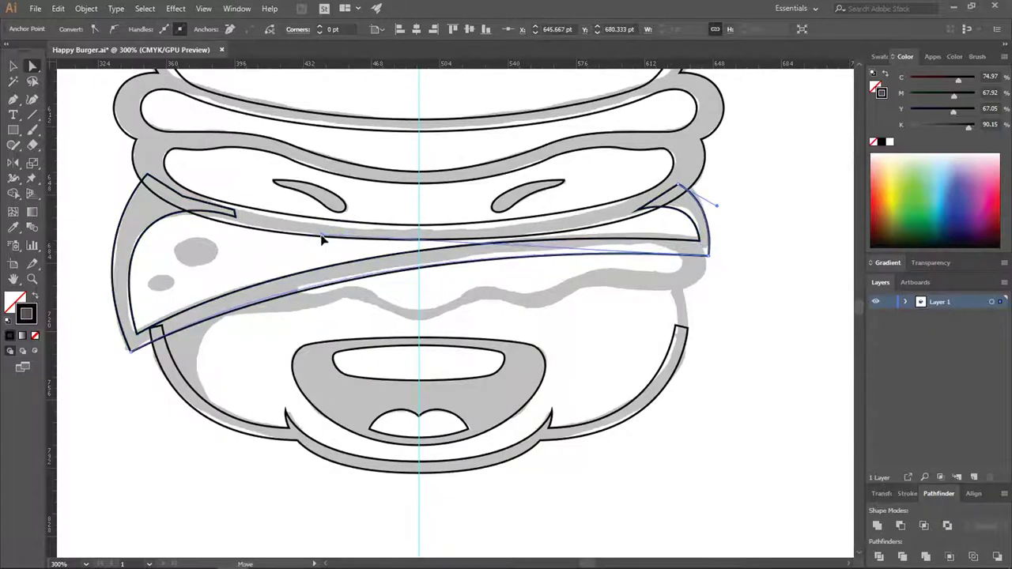
drag(698, 242, 698, 241)
click(548, 274)
scroll(547, 274, down, 2)
Start a path along the inner edge of the bottom bun's left shadow, curving up to the underside of the wavy layer
click(13, 99)
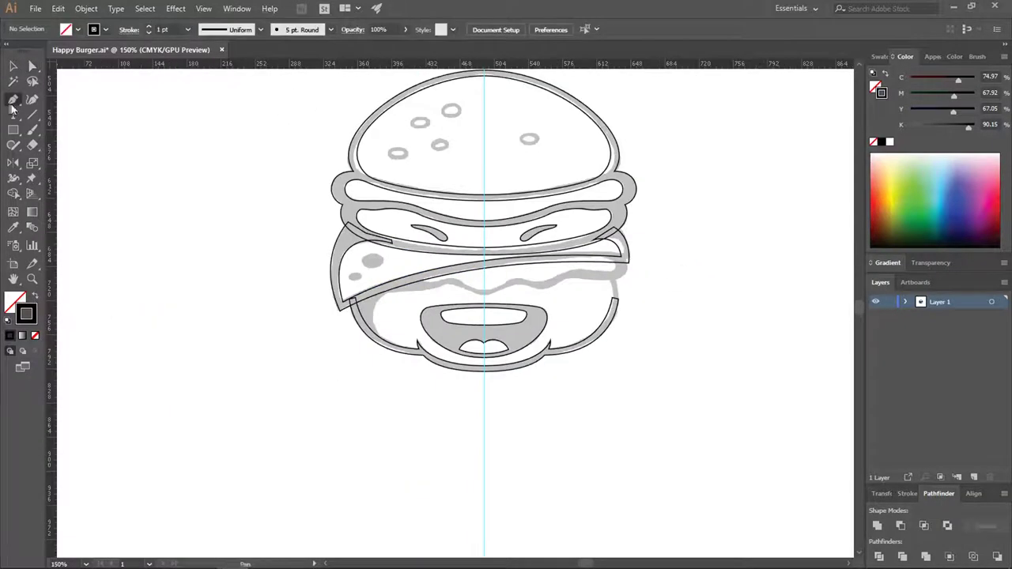
scroll(401, 322, up, 4)
click(343, 417)
drag(321, 224, 406, 151)
key(ctrl+z)
drag(283, 296, 291, 231)
key(space)
drag(432, 212, 303, 262)
drag(294, 254, 363, 255)
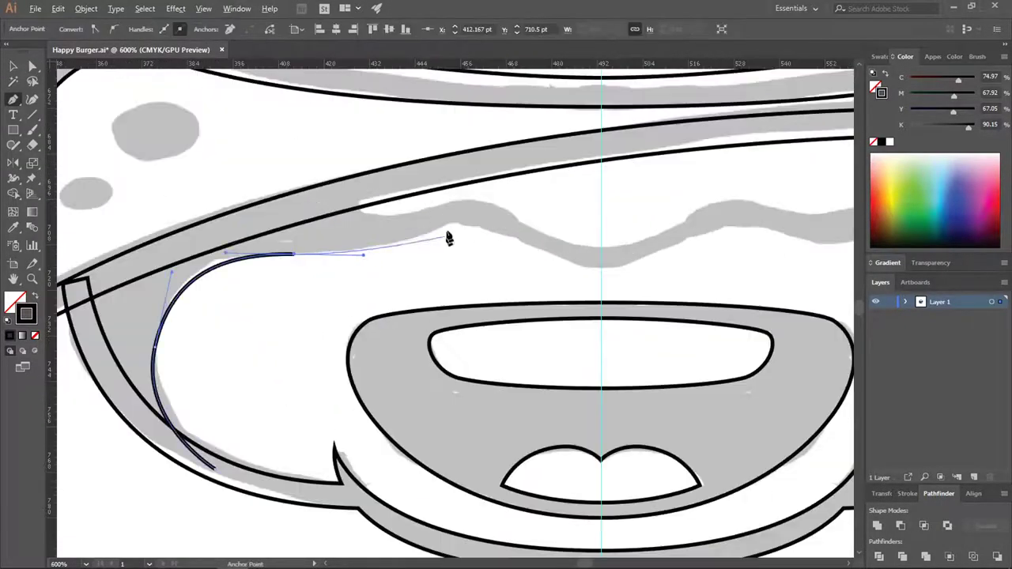
Continue the path along the lower edge of the wavy layer under the cheese to its rounded right end
drag(448, 223, 475, 206)
drag(601, 266, 757, 274)
scroll(680, 265, up, 1)
scroll(680, 264, right, 3)
scroll(757, 273, up, 1)
scroll(757, 274, right, 3)
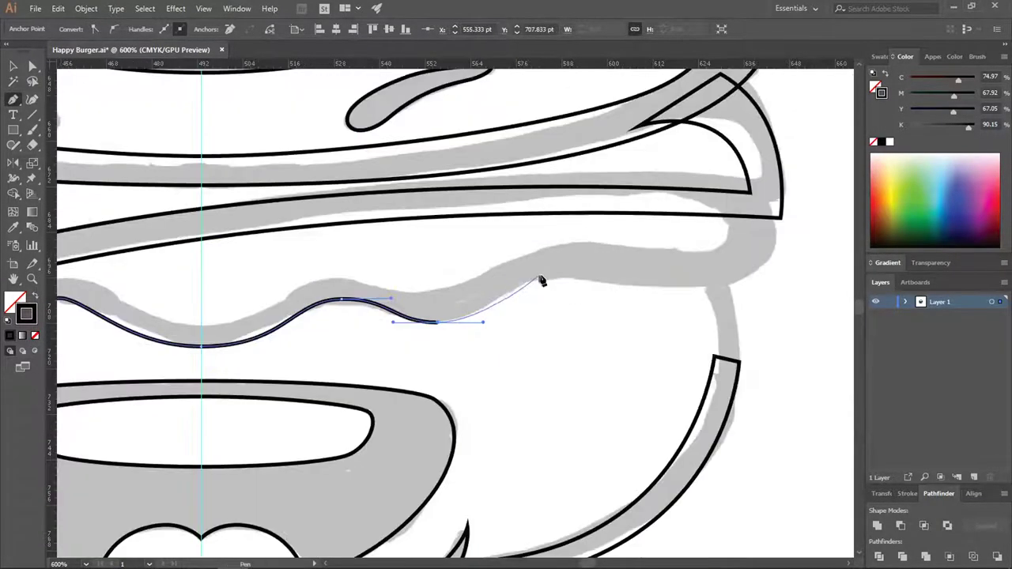
drag(573, 274, 605, 275)
drag(773, 261, 806, 234)
Trace the wavy layer's right tip under the cheese and its upper edge back towards the centre guide
click(764, 201)
click(647, 199)
drag(721, 237, 698, 271)
drag(553, 238, 506, 251)
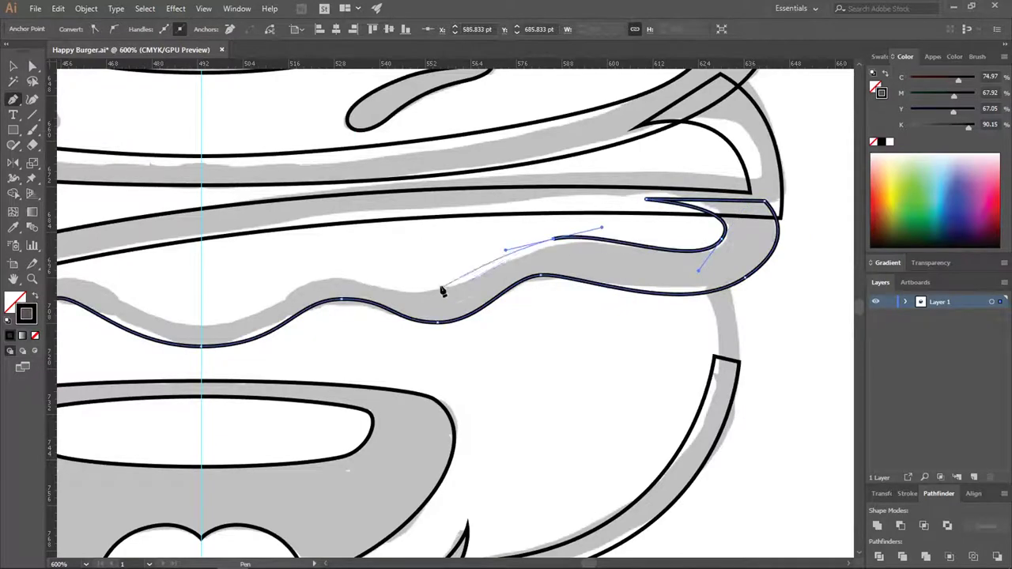
drag(437, 290, 391, 292)
drag(321, 276, 292, 282)
Finish the wavy layer's upper edge at its left tip, close the shape down the bun's left shadow, and deselect
scroll(384, 282, up, 1)
scroll(249, 226, left, 3)
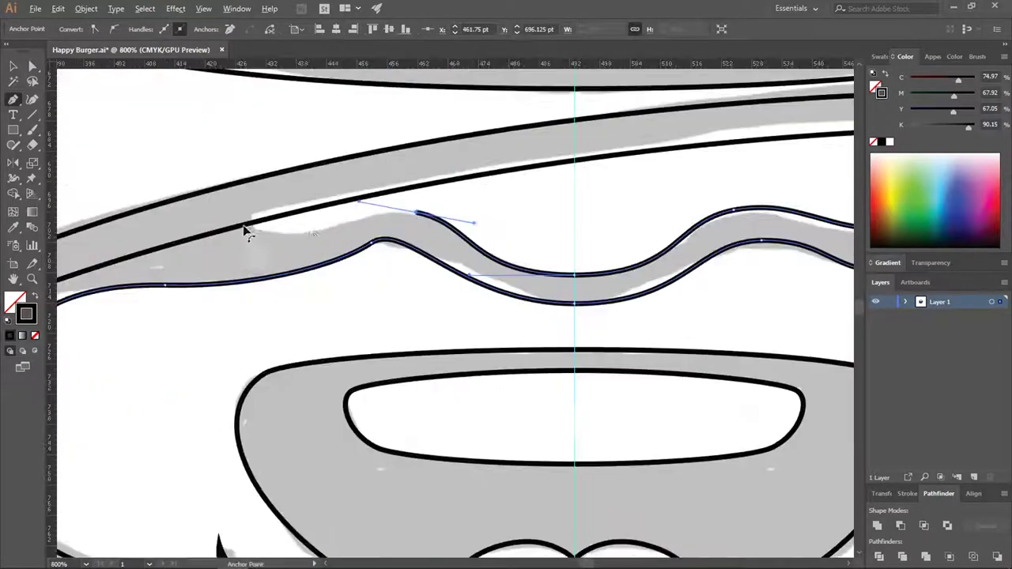
drag(249, 227, 466, 216)
scroll(263, 187, down, 1)
click(211, 297)
click(344, 482)
scroll(309, 370, down, 3)
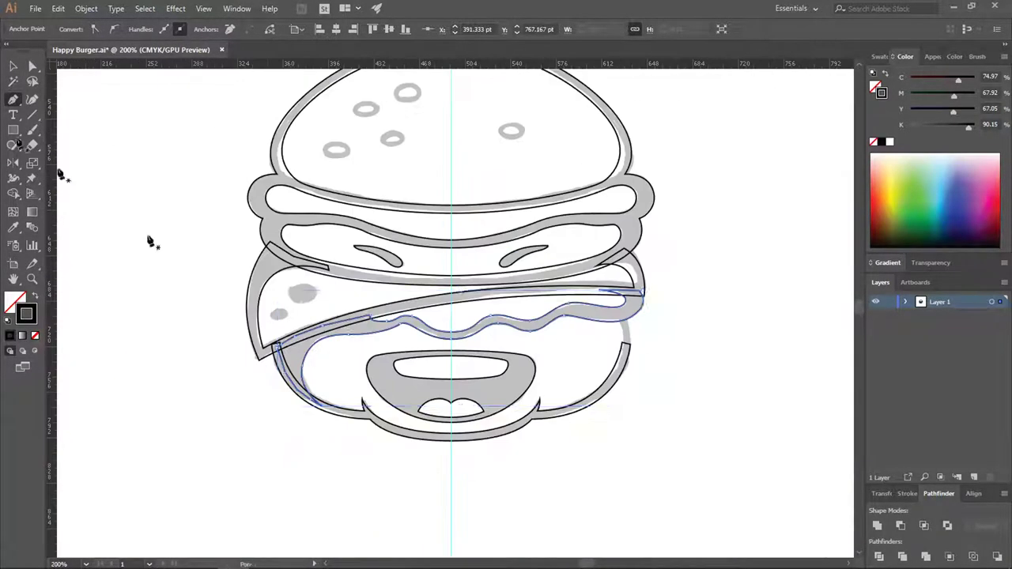
click(12, 65)
click(692, 346)
Trace a closed curved strip joining the bottom bun's right edge to the underside of the wavy layer, and deselect
scroll(600, 366, up, 4)
key(p)
click(667, 384)
drag(645, 301, 616, 271)
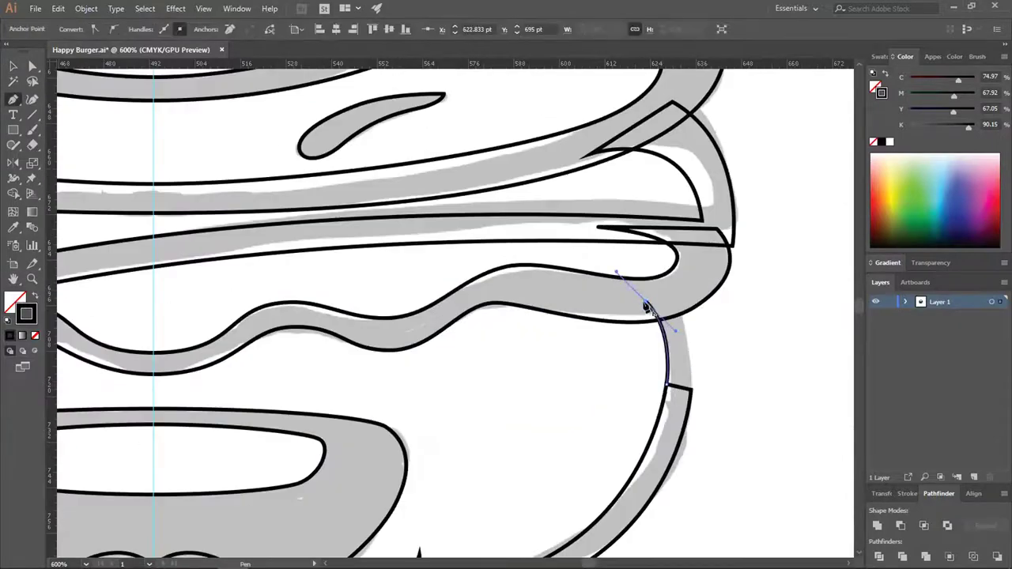
click(646, 302)
click(679, 284)
drag(691, 390, 688, 435)
click(691, 390)
click(666, 385)
scroll(611, 338, down, 4)
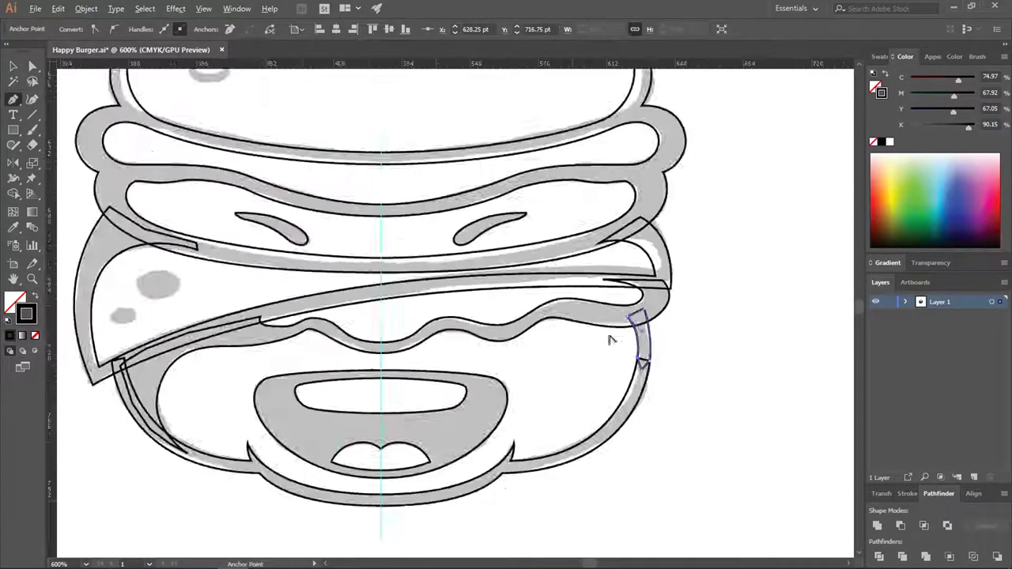
click(12, 65)
click(594, 189)
Unite the cheese, wavy layer and bun strip with the rest of the burger line art, and deselect
scroll(569, 197, down, 1)
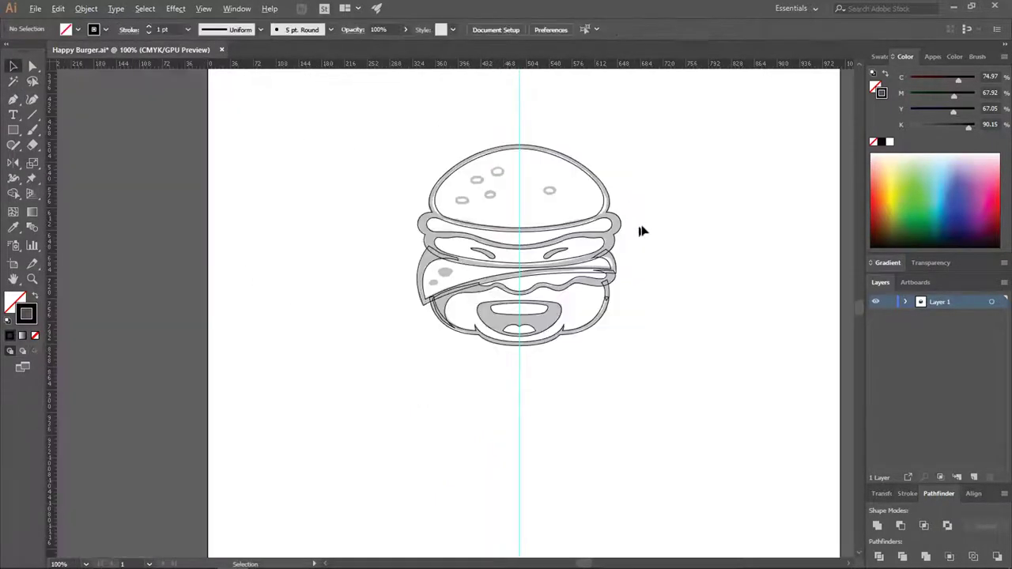
scroll(642, 231, up, 1)
drag(651, 136, 474, 413)
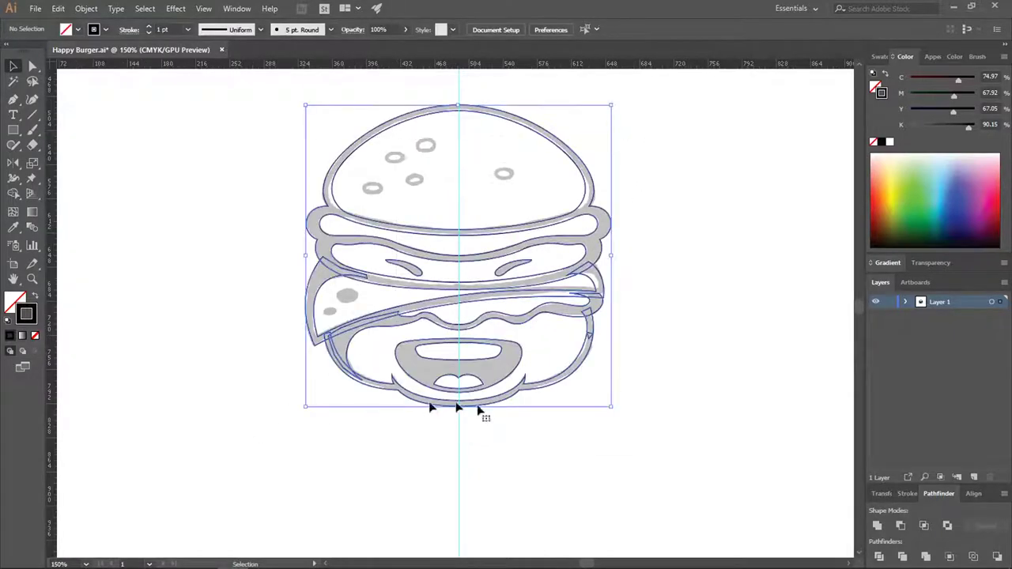
click(877, 526)
click(644, 355)
Round the upper corner of the cheese's right inner opening to a radius of about 13.85 pt
scroll(587, 324, up, 4)
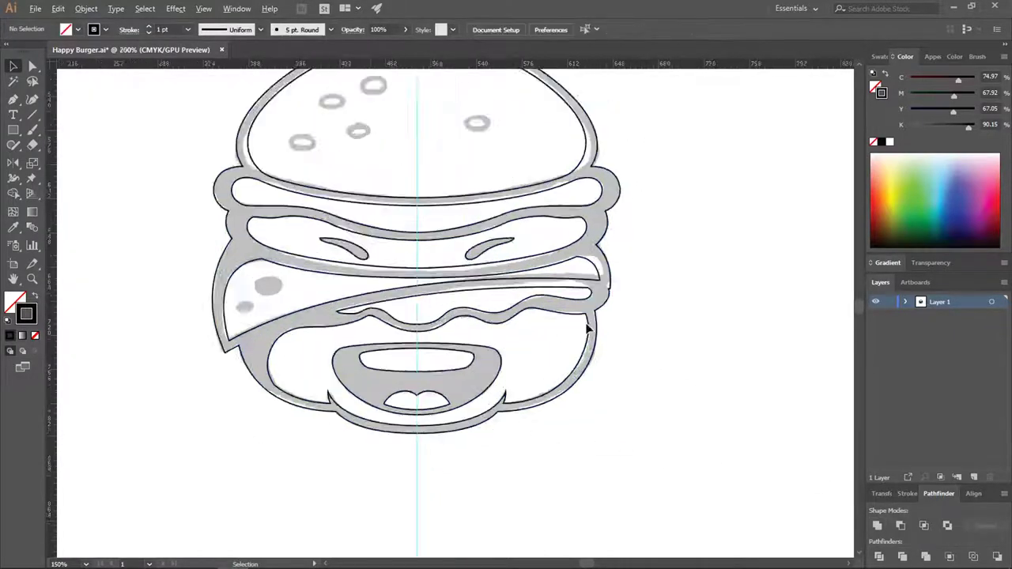
scroll(558, 182, up, 1)
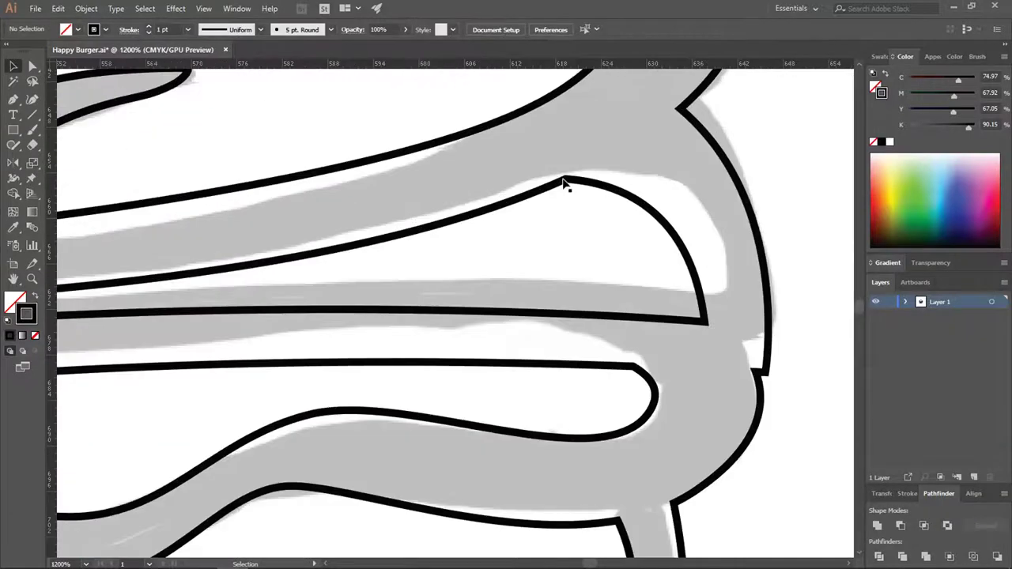
click(33, 65)
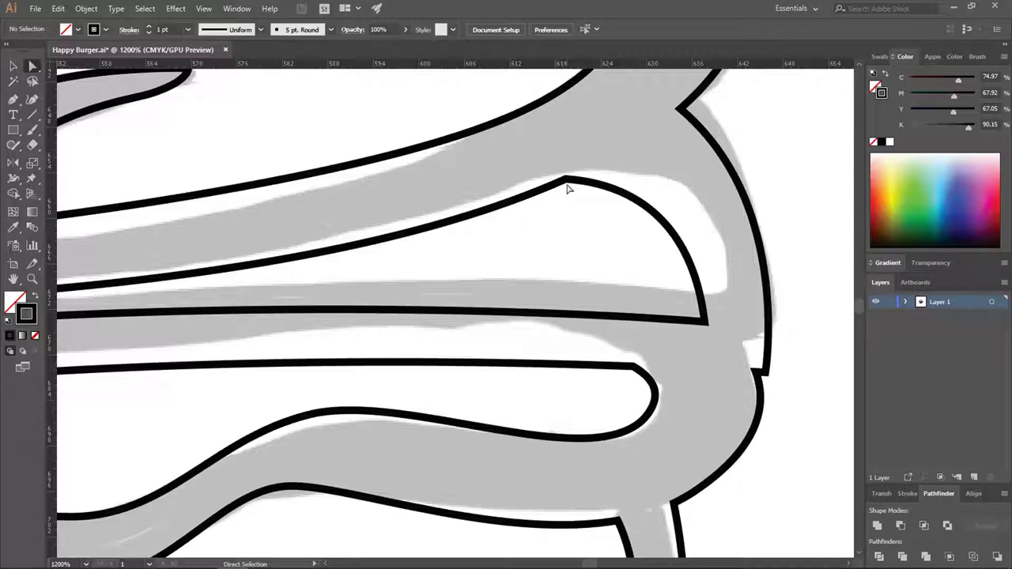
click(566, 182)
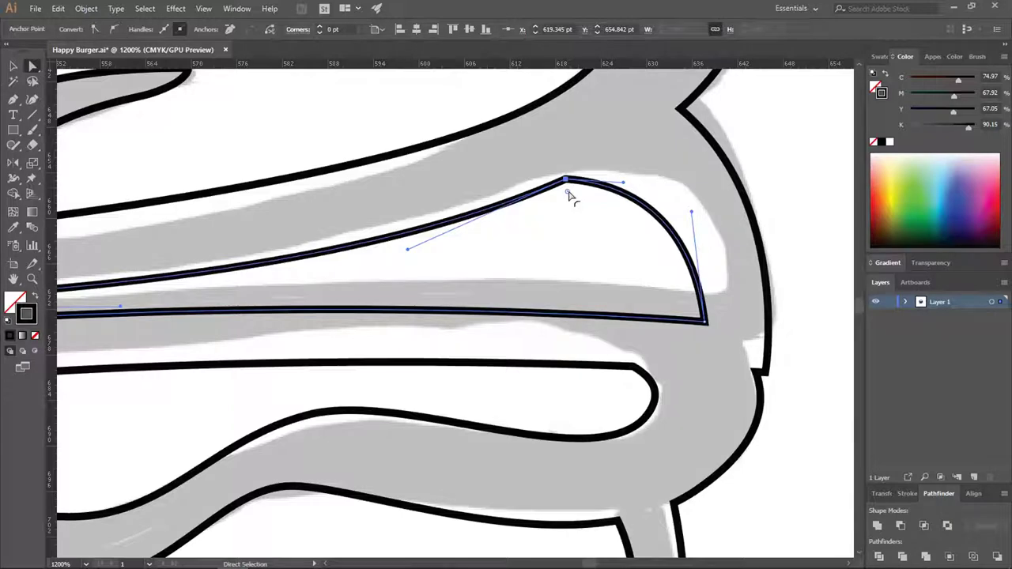
drag(568, 192, 577, 289)
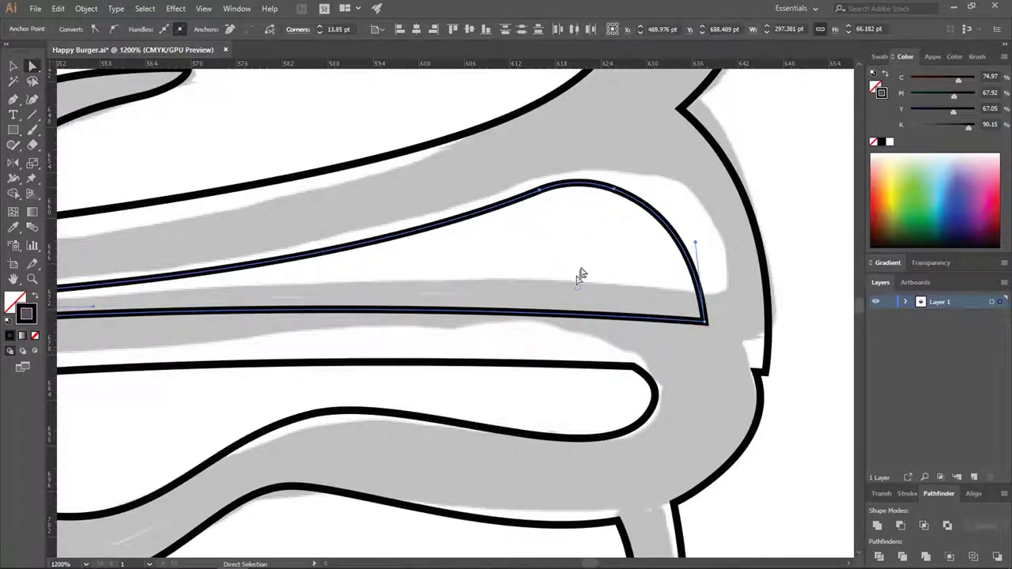
Round the upper right corner of the wavy layer's inner opening to a radius of about 5.28 pt
scroll(617, 199, down, 3)
scroll(609, 257, up, 3)
click(639, 252)
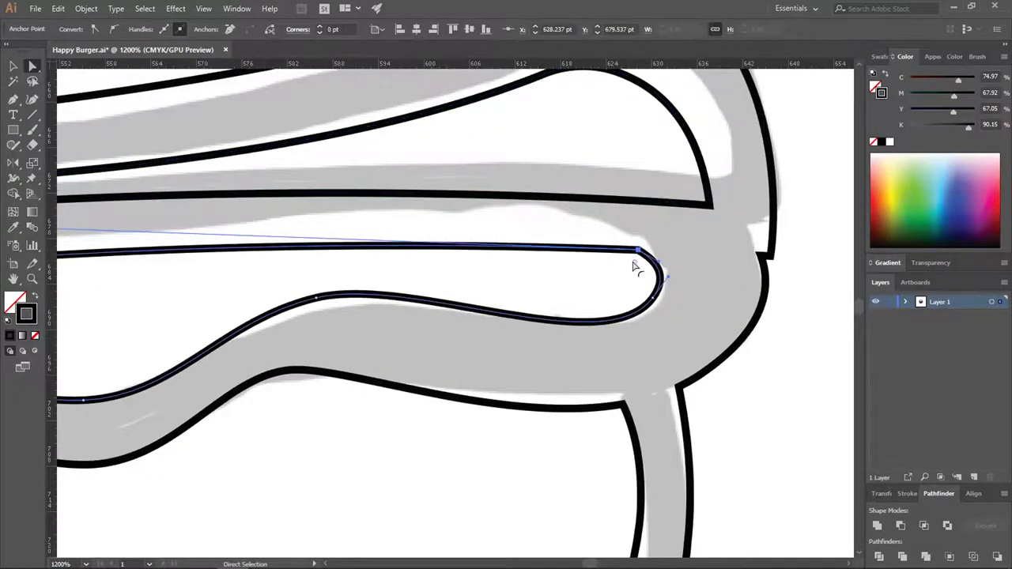
drag(634, 263, 599, 321)
scroll(601, 321, down, 4)
scroll(261, 340, up, 1)
scroll(150, 411, up, 3)
scroll(207, 476, down, 3)
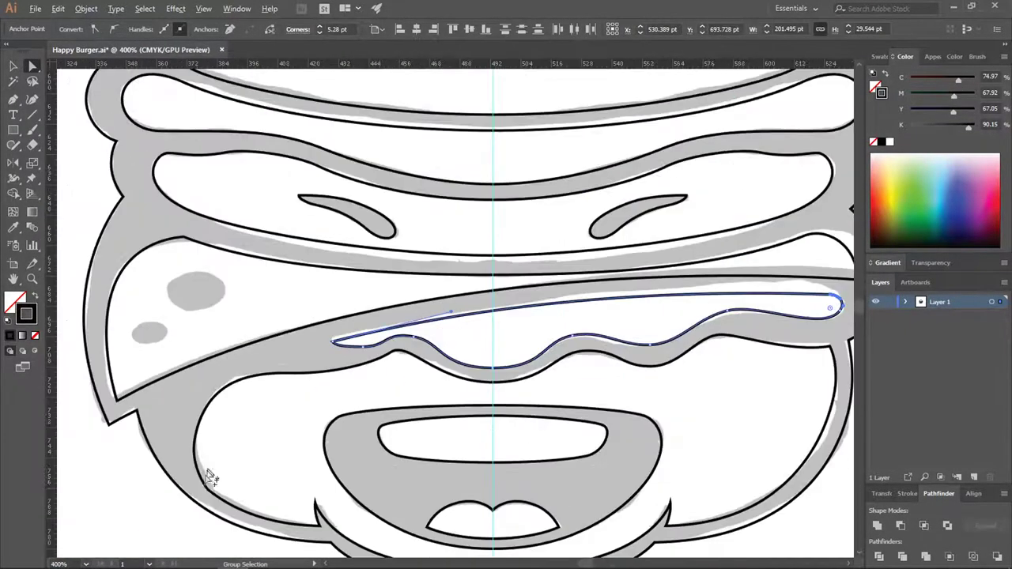
Round the bottom bun's lower-left inner curve and the cheese opening's upper-left corner, and deselect
click(210, 491)
drag(219, 484, 307, 400)
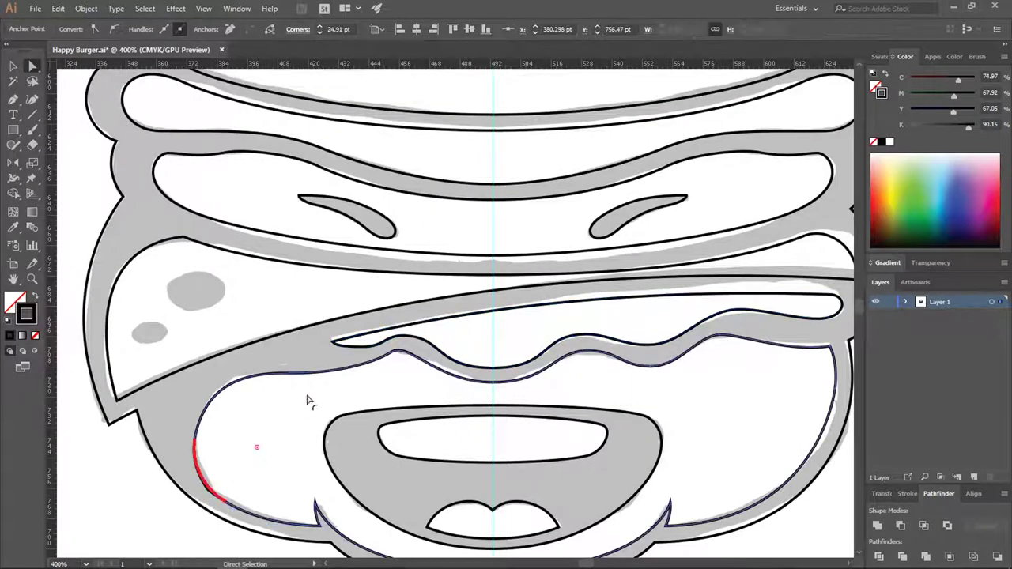
click(183, 237)
drag(183, 248, 164, 338)
click(267, 208)
scroll(267, 207, down, 2)
scroll(181, 226, down, 2)
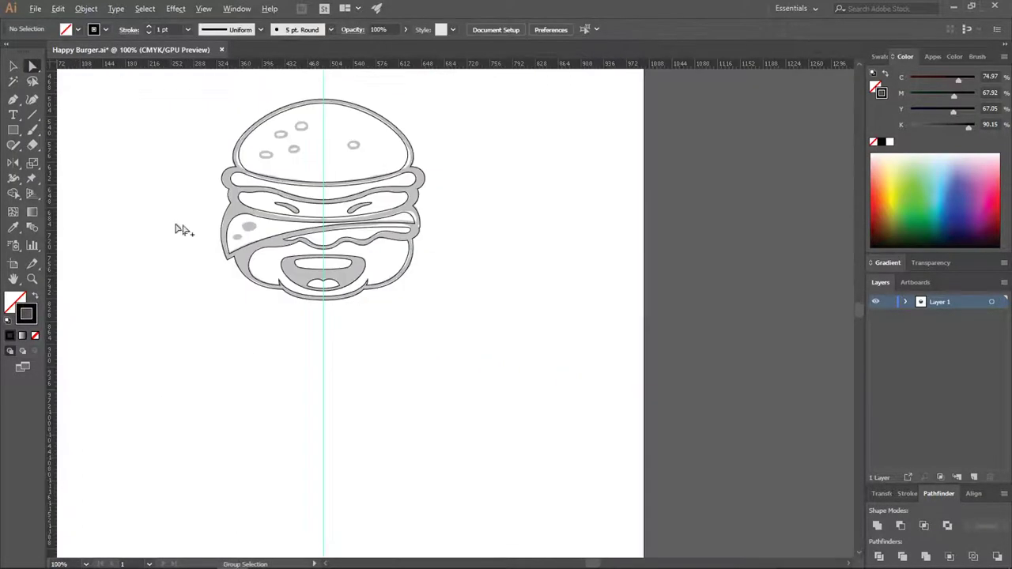
Move the anchor on the bottom bun's right inner edge slightly outward to follow the sketch, and deselect
scroll(241, 235, up, 2)
scroll(612, 237, up, 4)
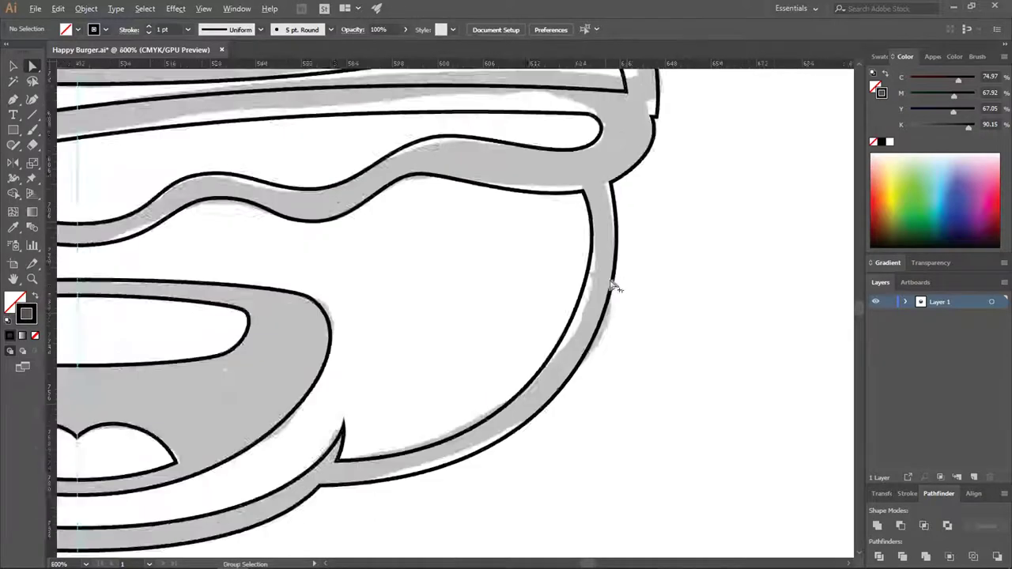
click(583, 269)
click(586, 204)
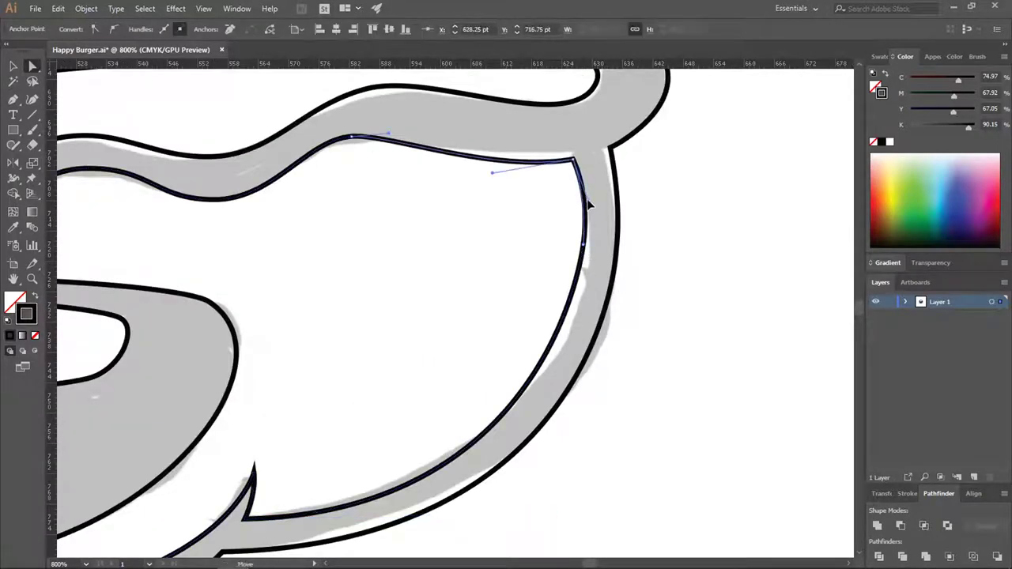
click(587, 200)
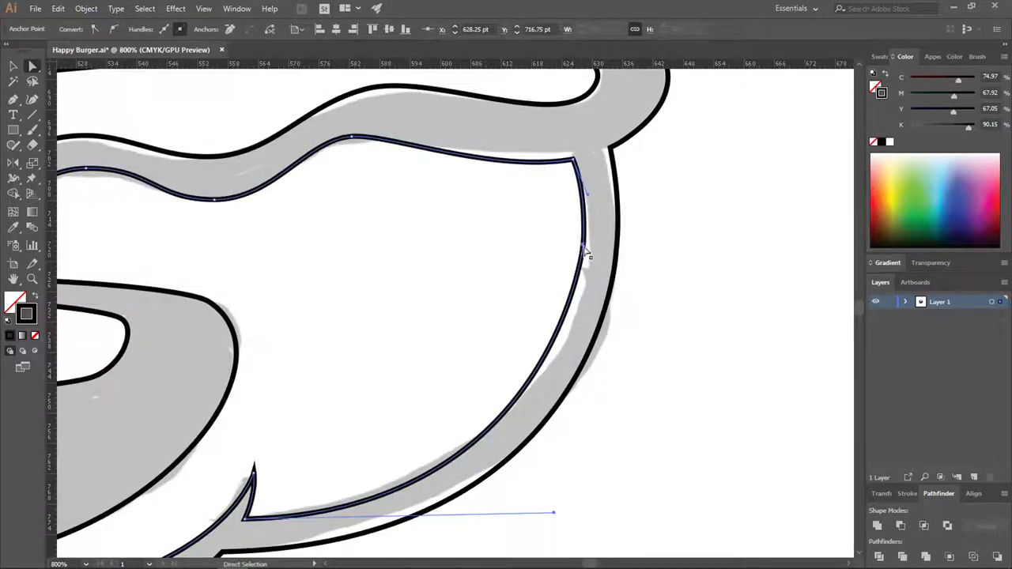
mouse_move(583, 245)
mouse_down()
mouse_move(586, 235)
mouse_move(583, 246)
mouse_up()
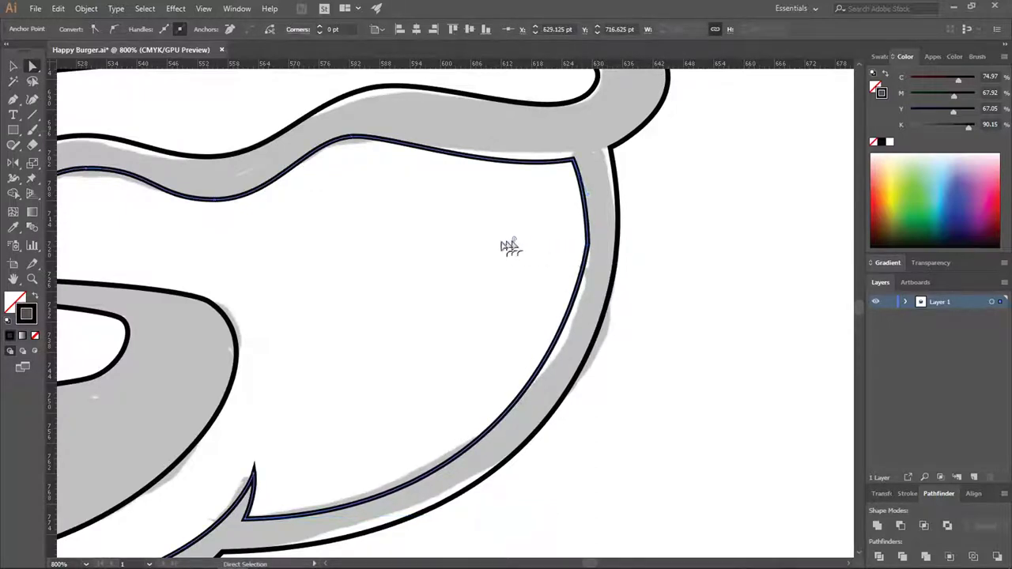
click(621, 242)
scroll(622, 271, down, 5)
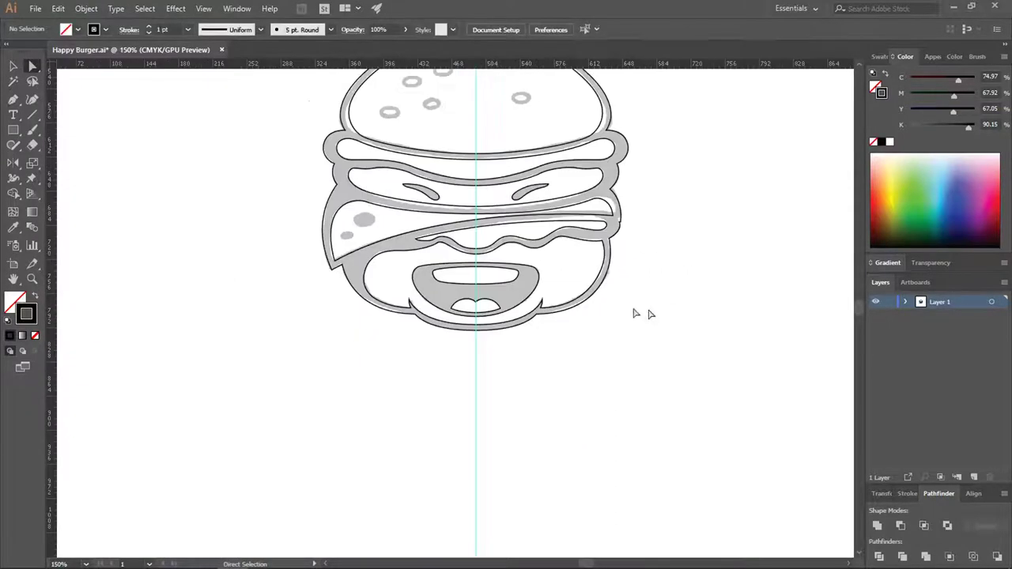
Draw an ellipse of about 21 by 14.4 pt around the uppermost sesame seed on the top bun, and deselect
scroll(631, 270, up, 2)
key(v)
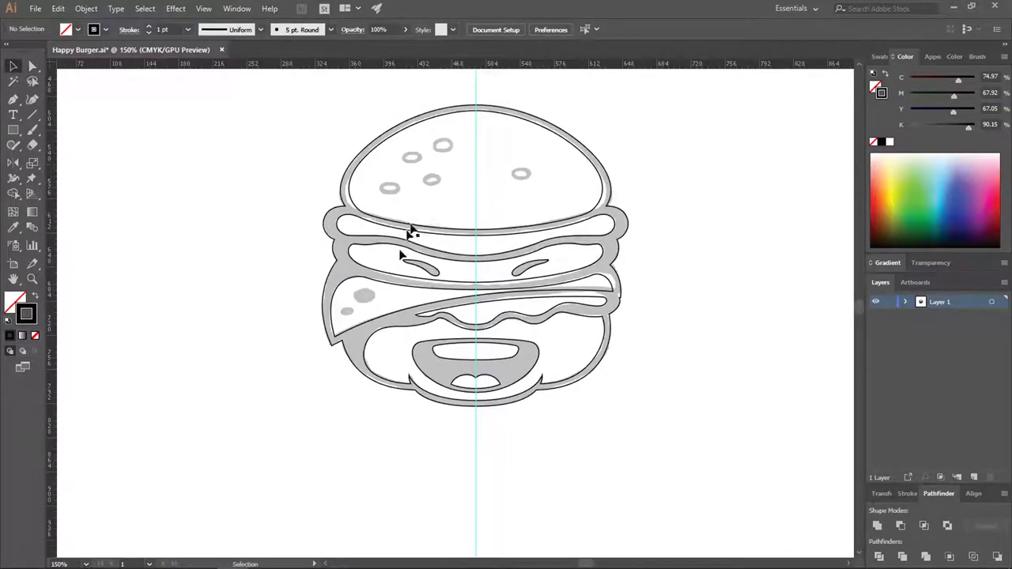
scroll(308, 237, up, 3)
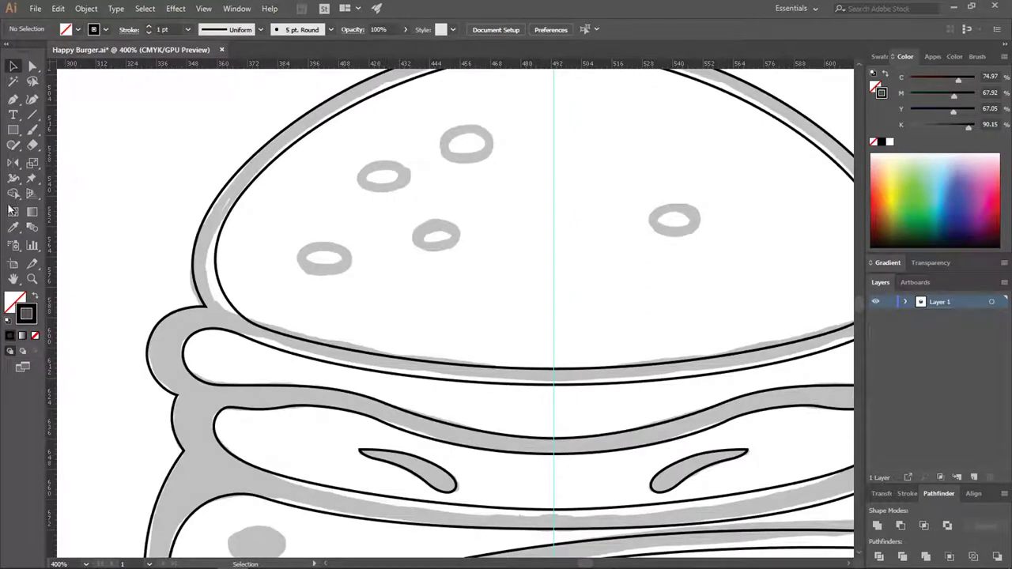
click(13, 131)
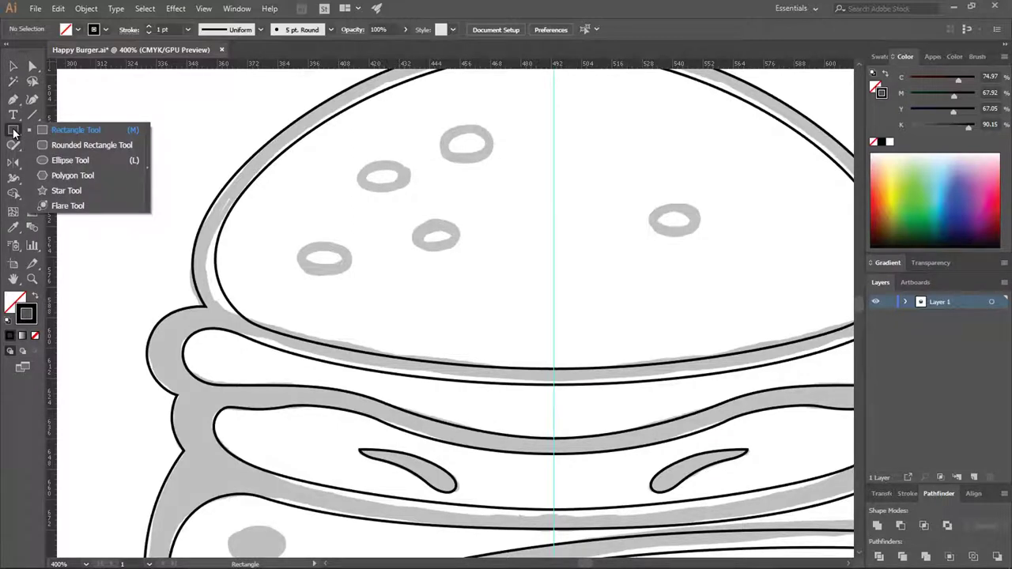
click(79, 160)
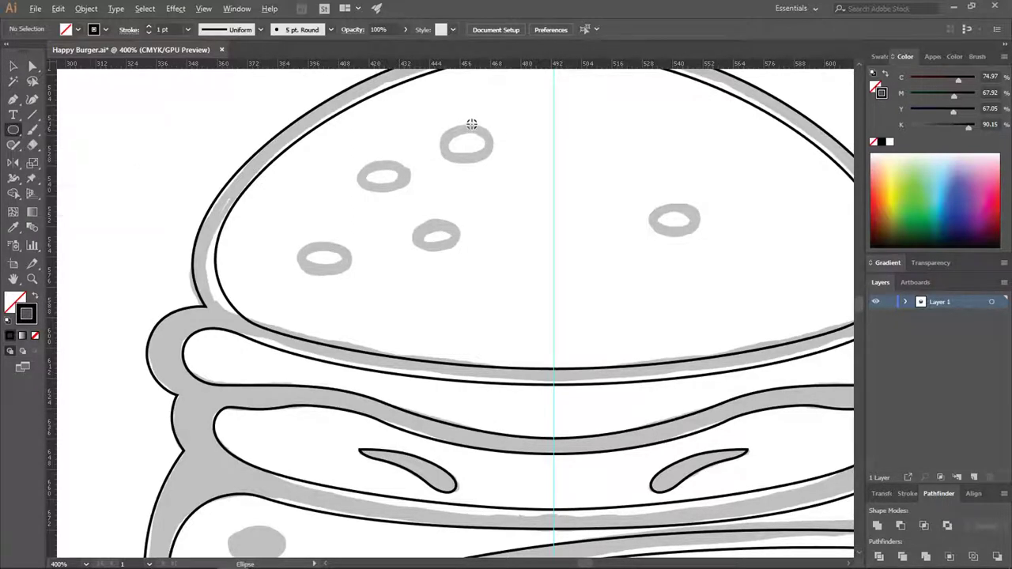
alt+scroll(473, 124, up, 2)
scroll(443, 189, up, 1)
alt+scroll(419, 205, up, 1)
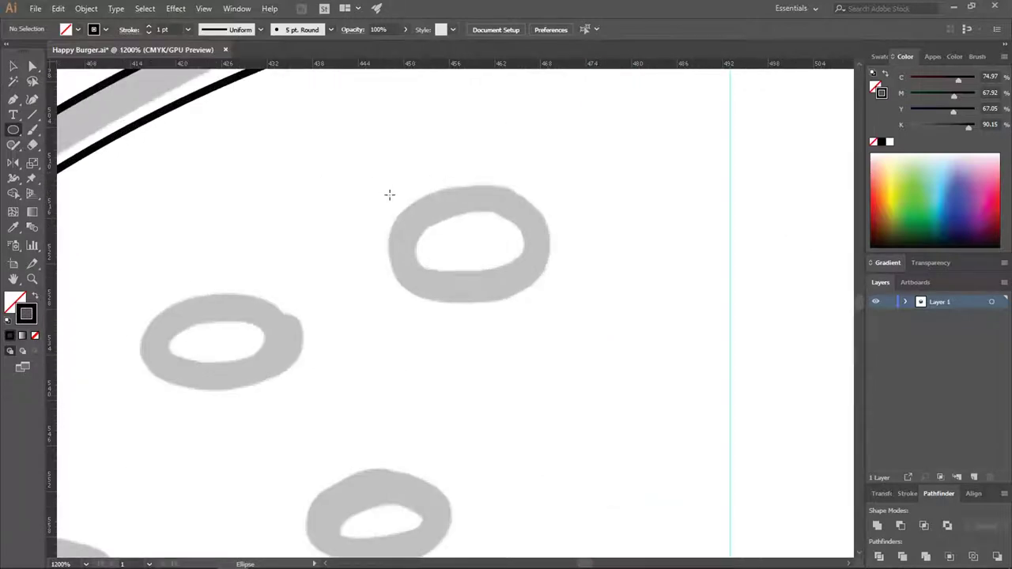
drag(389, 195, 552, 302)
click(13, 65)
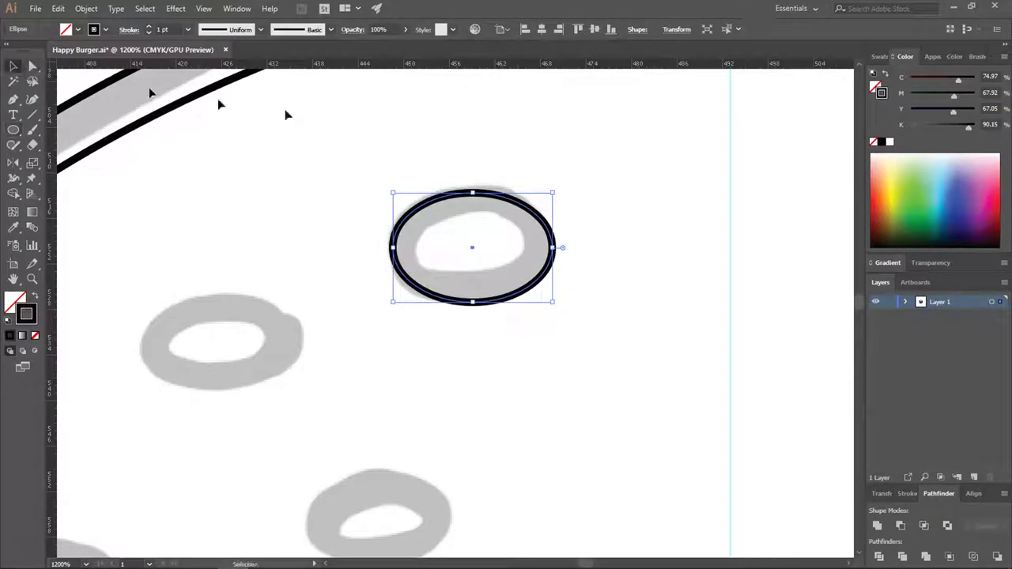
click(515, 155)
Offset the seed ellipse's path by -4 pt with miter joins to form its inner outline, and deselect
click(393, 252)
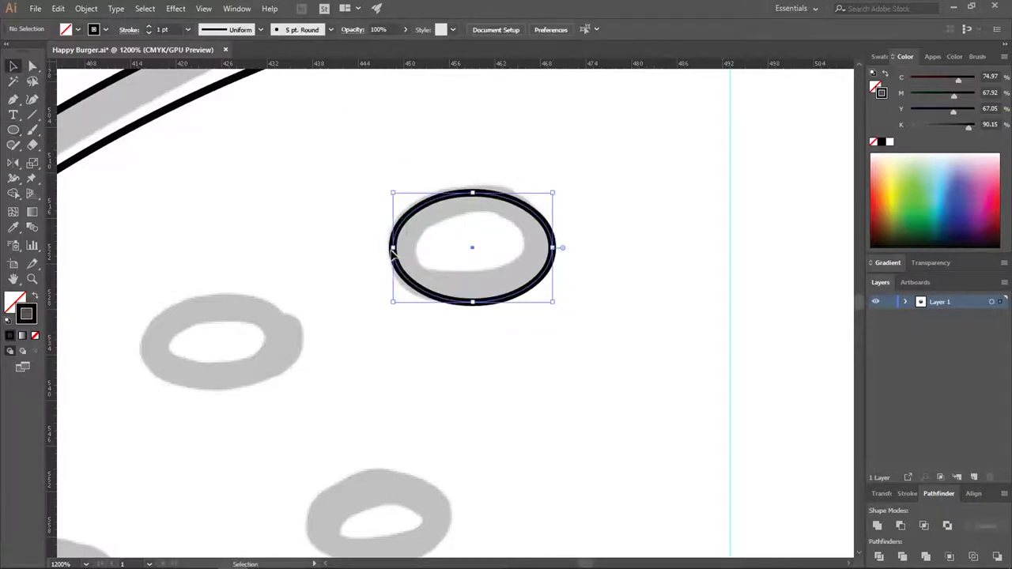
click(86, 8)
mouse_move(142, 295)
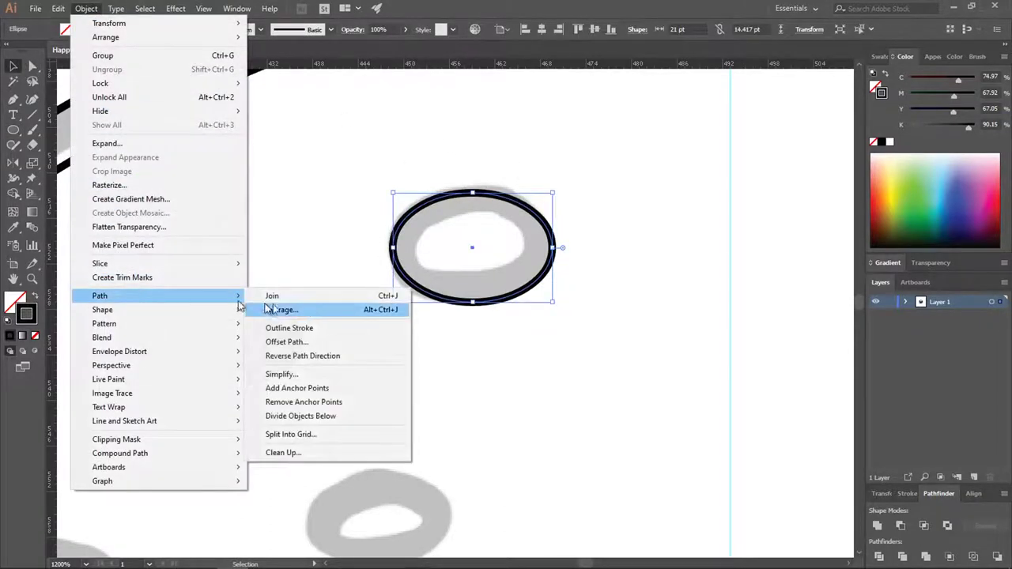
click(340, 344)
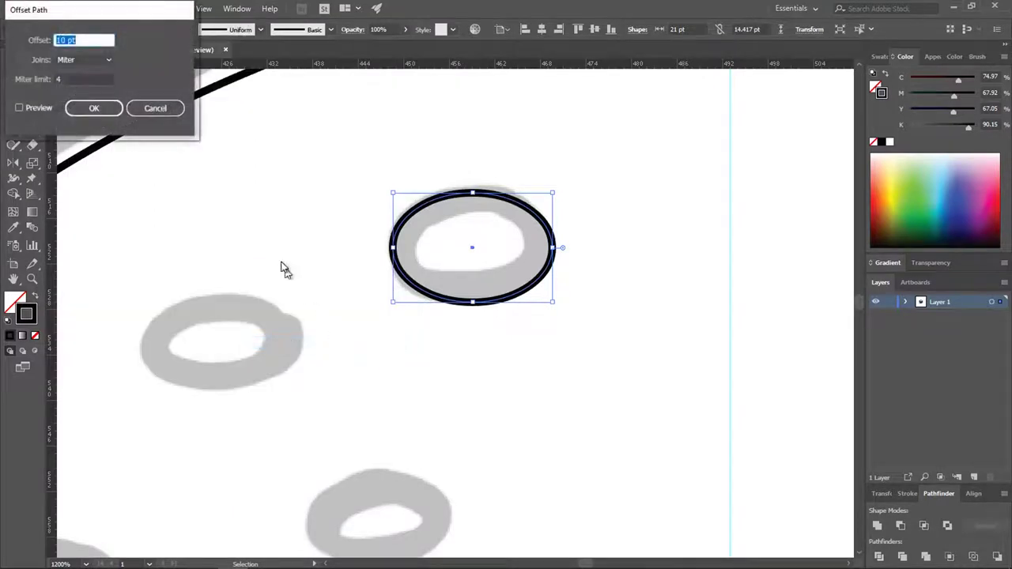
scroll(66, 40, down, 5)
click(38, 109)
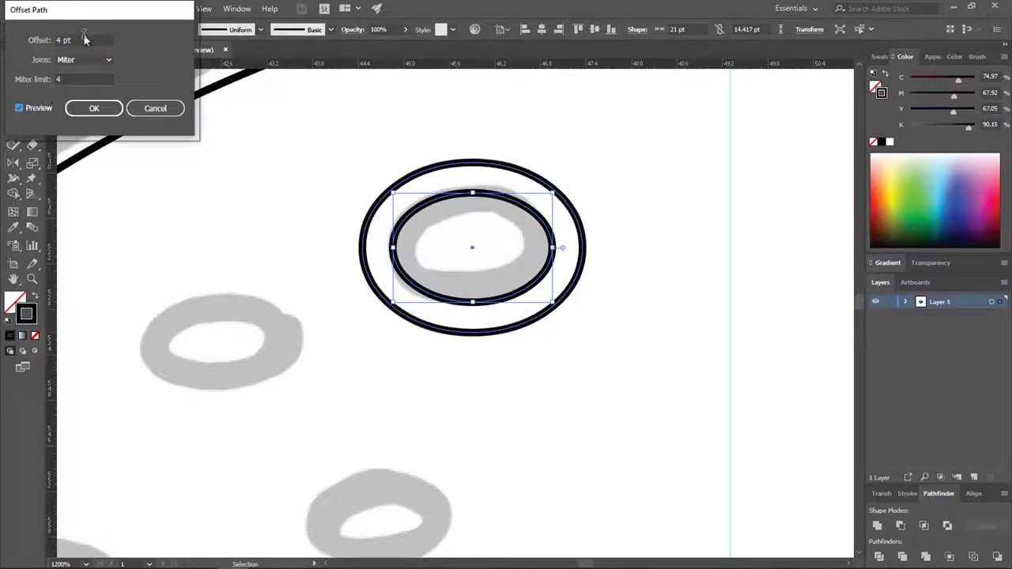
scroll(83, 38, down, 7)
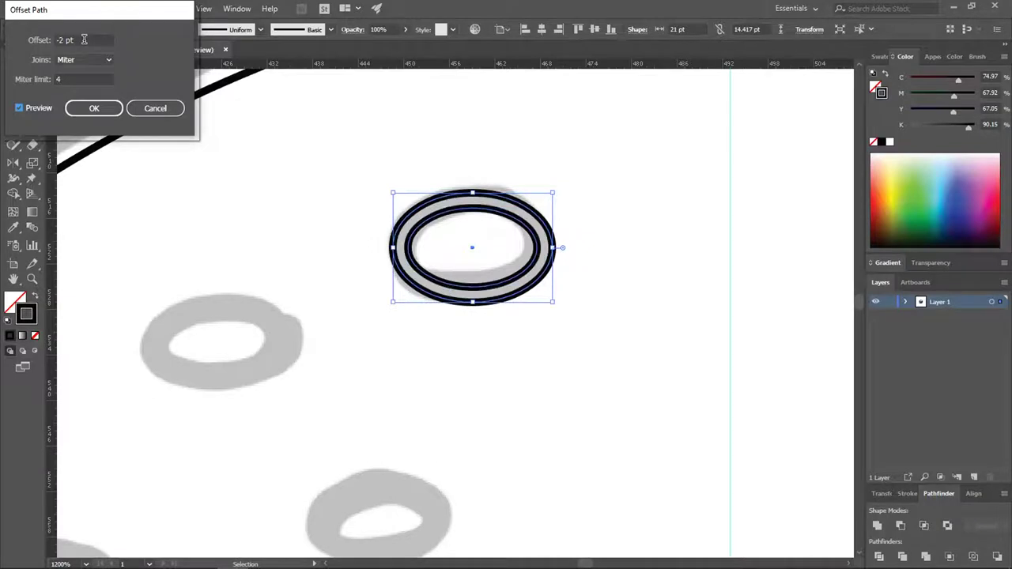
scroll(83, 39, down, 1)
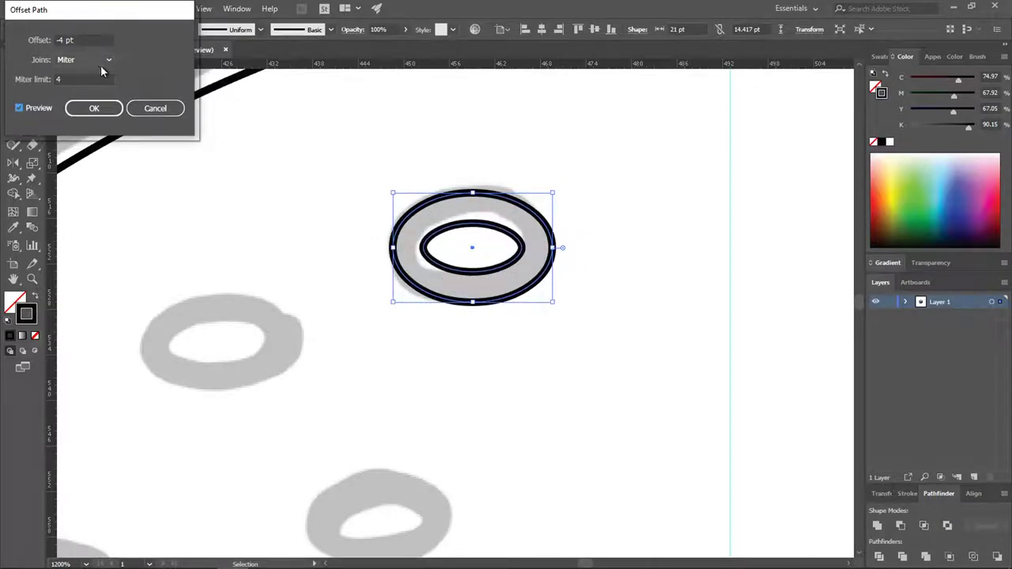
click(92, 110)
click(89, 115)
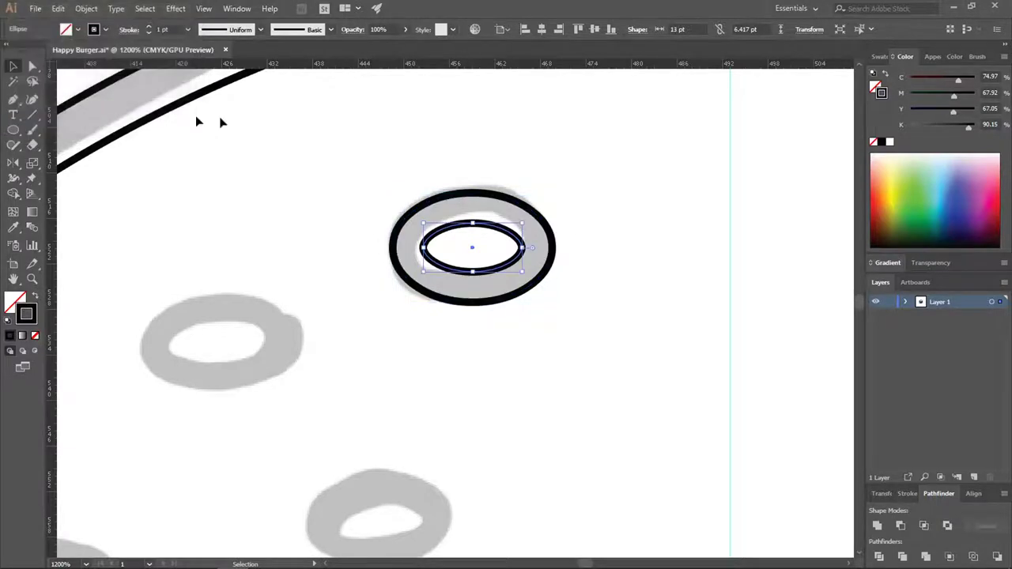
click(584, 156)
scroll(532, 148, down, 1)
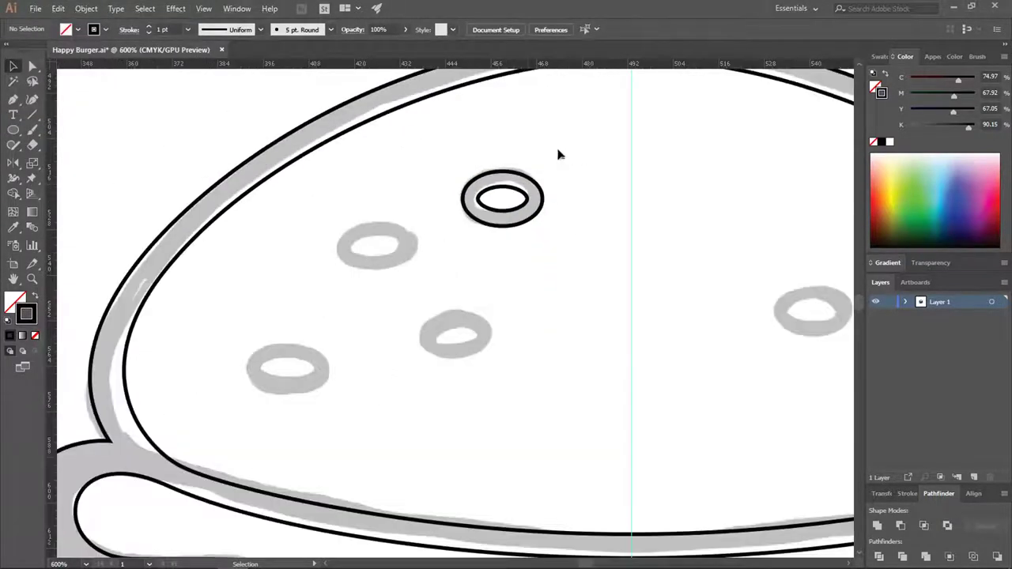
Subtract the inner ellipse from the outer seed ellipse with Minus Front to form a ring, and deselect
drag(558, 146, 432, 261)
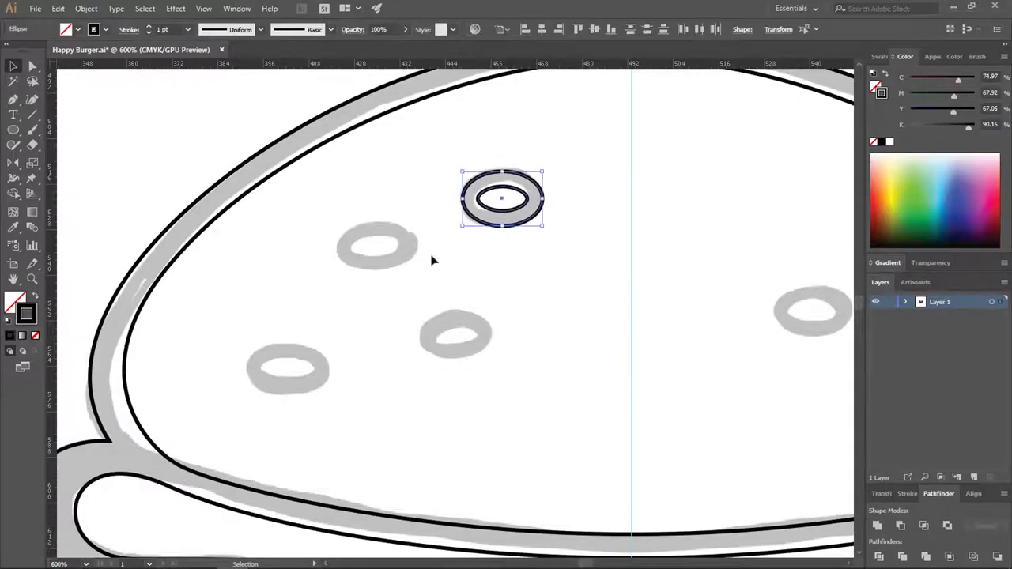
click(901, 526)
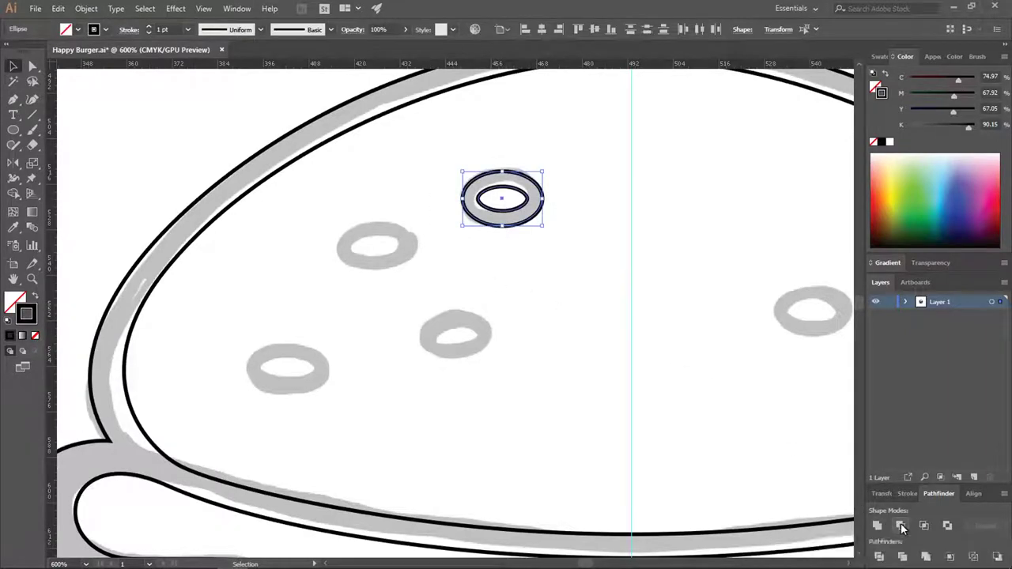
click(533, 275)
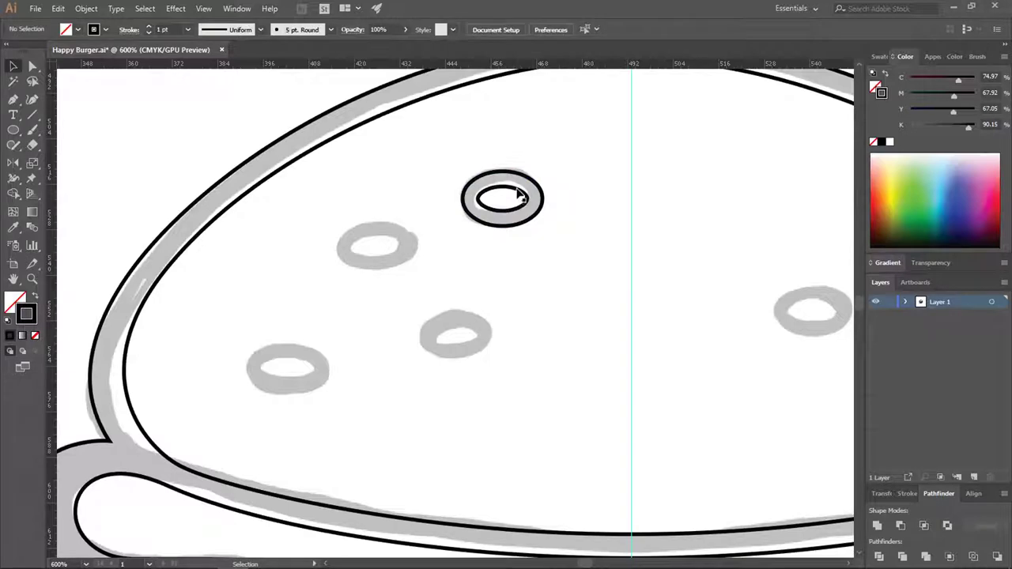
Copy the seed ring onto the other four sketched sesame seeds on the top bun, and deselect
click(520, 194)
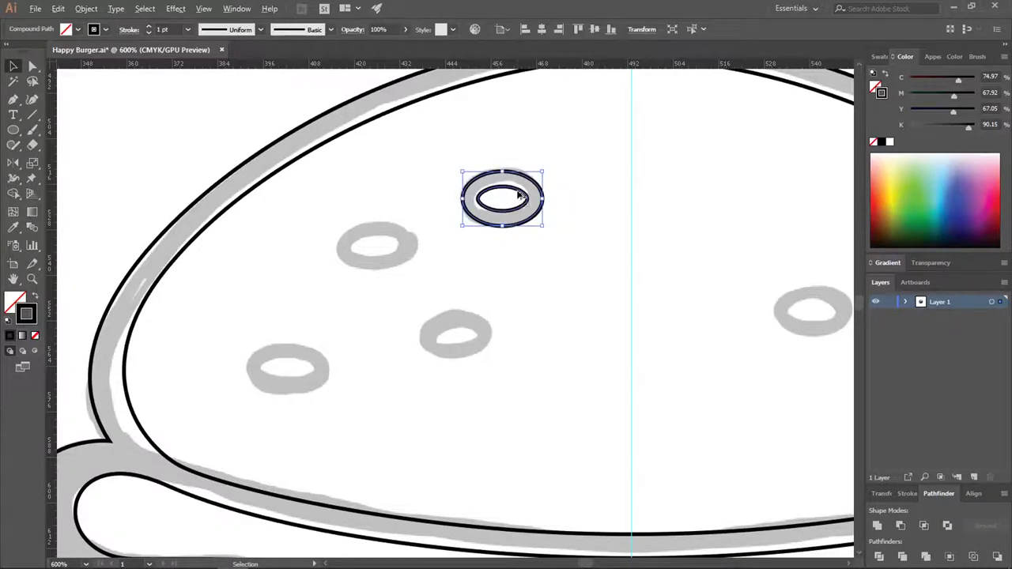
drag(519, 195, 819, 305)
scroll(407, 194, down, 4)
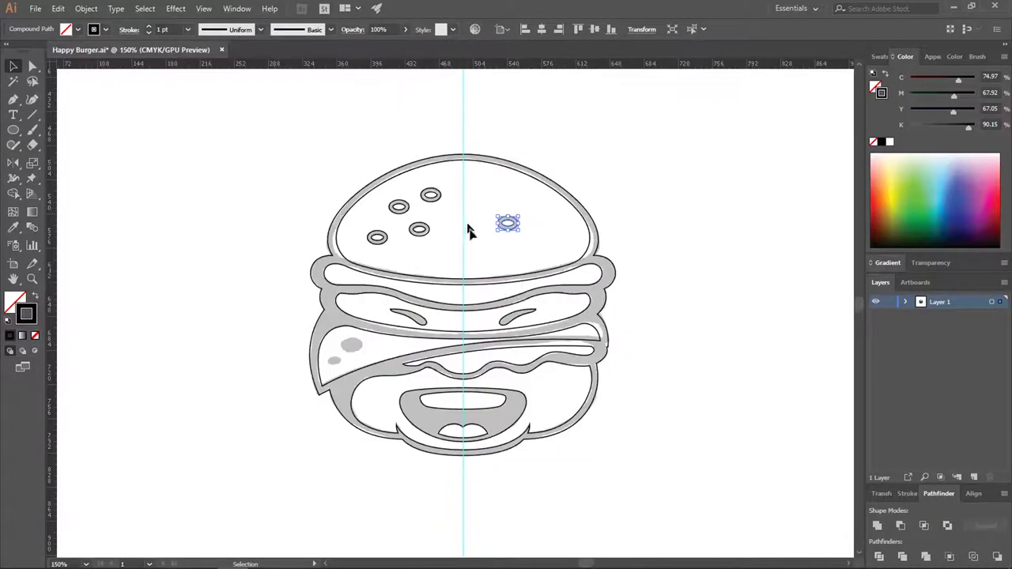
key(ctrl+shift+a)
Draw an ellipse over the larger sketched hole in the cheese
scroll(356, 371, up, 4)
key(l)
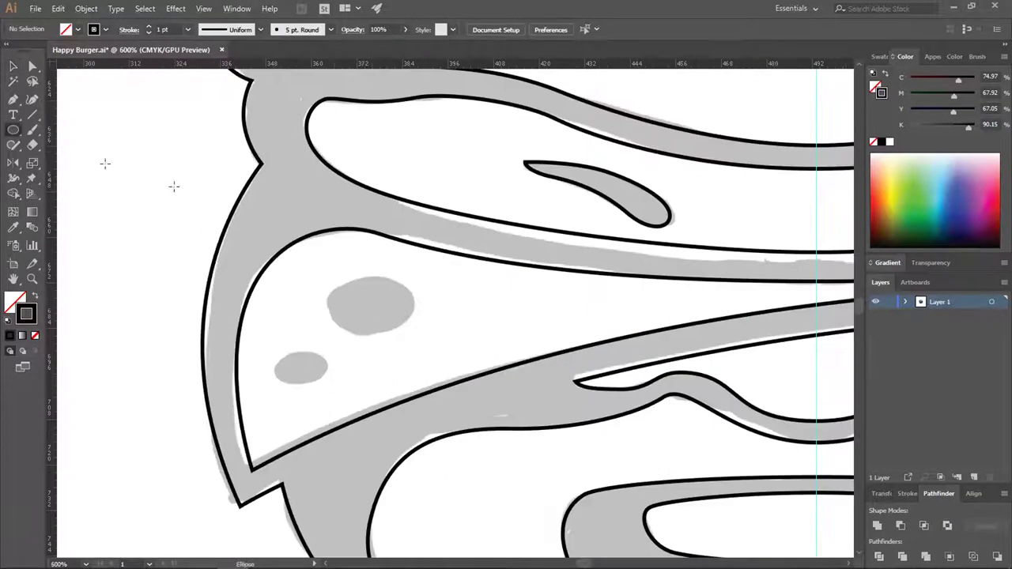
scroll(386, 327, up, 2)
drag(285, 255, 458, 366)
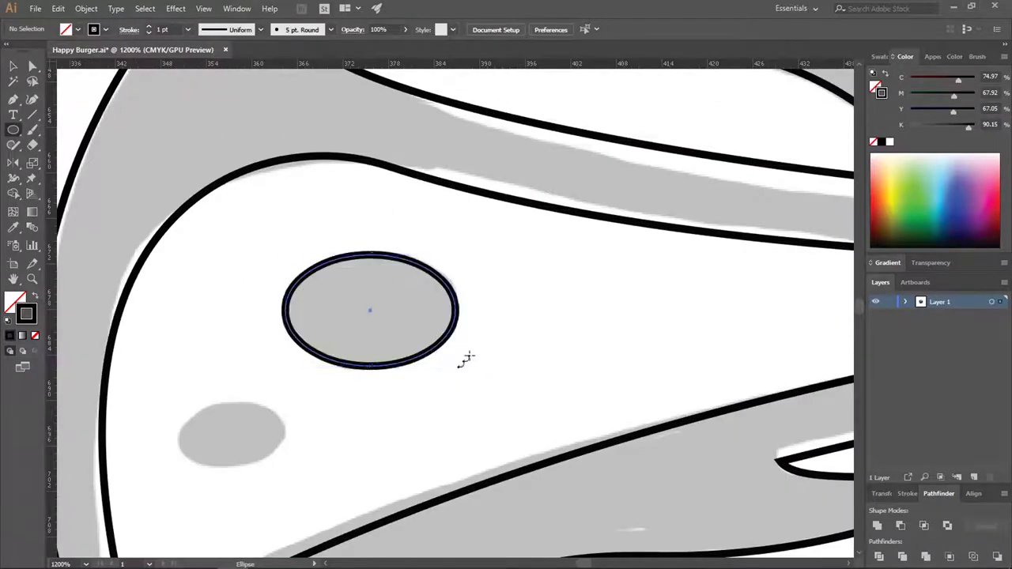
Draw an ellipse over the smaller sketched hole in the cheese, and deselect
scroll(469, 356, down, 3)
click(14, 67)
scroll(471, 219, down, 2)
click(471, 224)
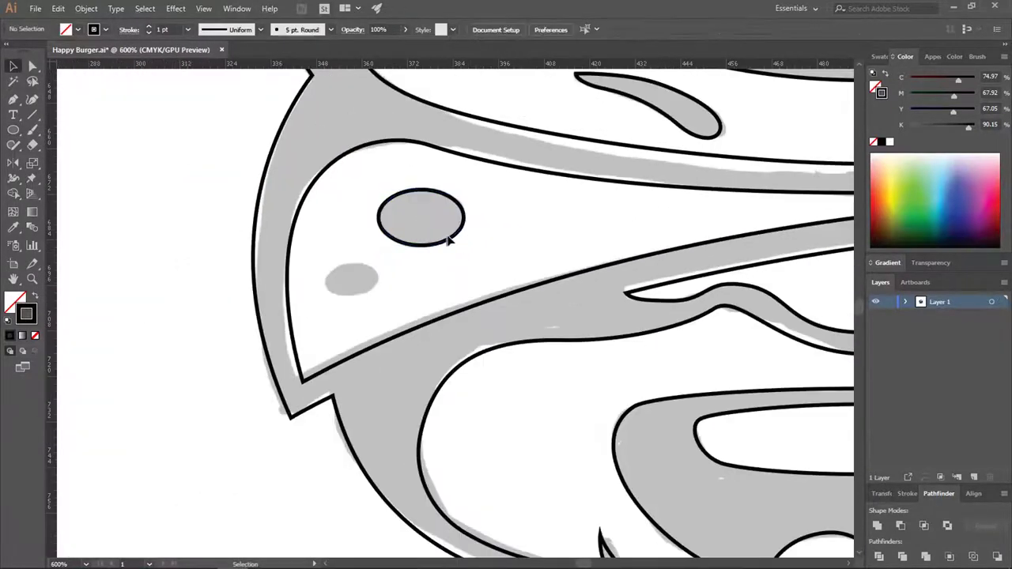
key(l)
scroll(375, 285, up, 2)
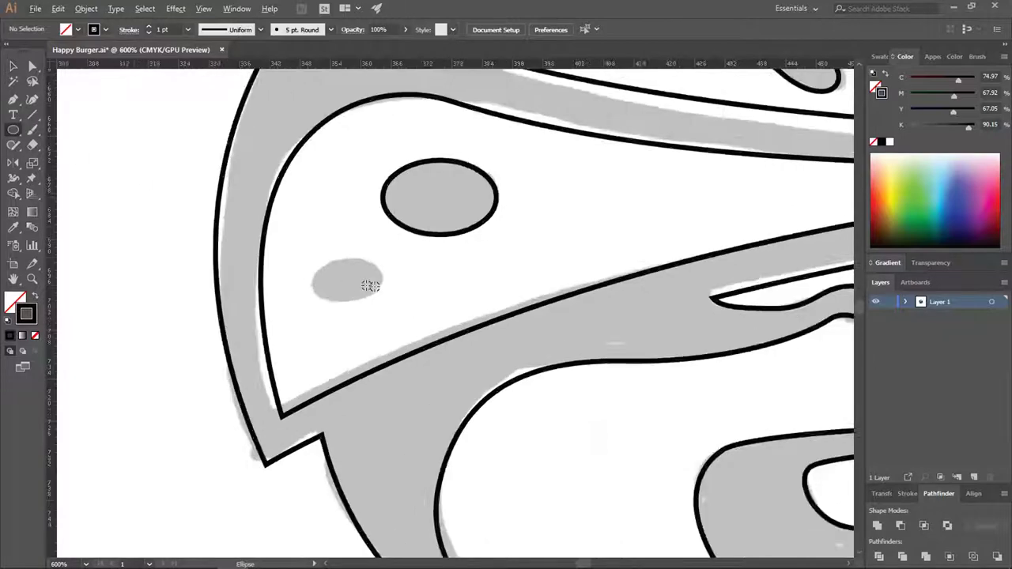
drag(274, 242, 377, 303)
scroll(377, 303, down, 4)
click(14, 66)
click(192, 193)
scroll(449, 153, down, 3)
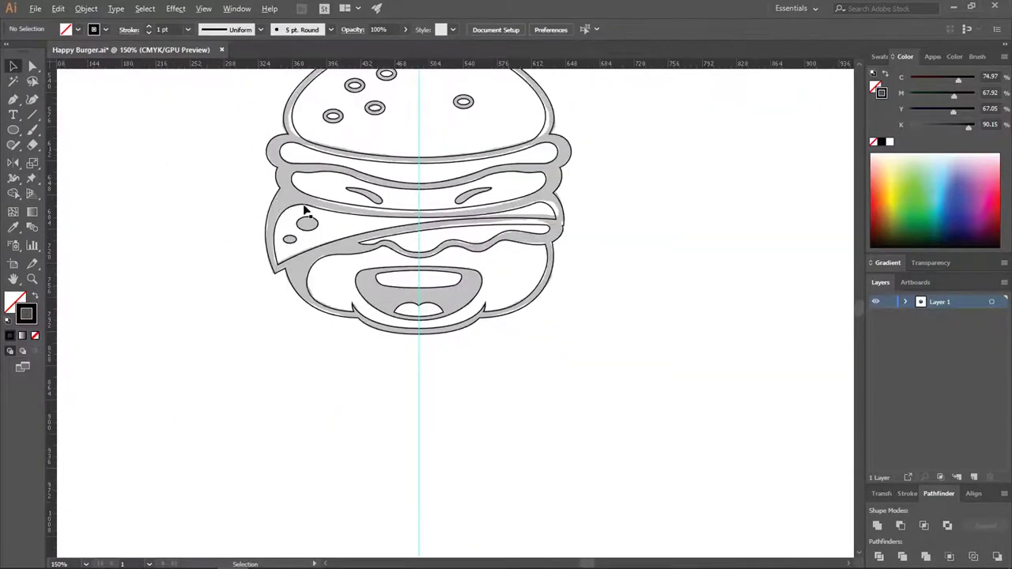
Merge all of the burger's line art into one group with the Pathfinder Unite mode, and deselect
drag(621, 137, 308, 414)
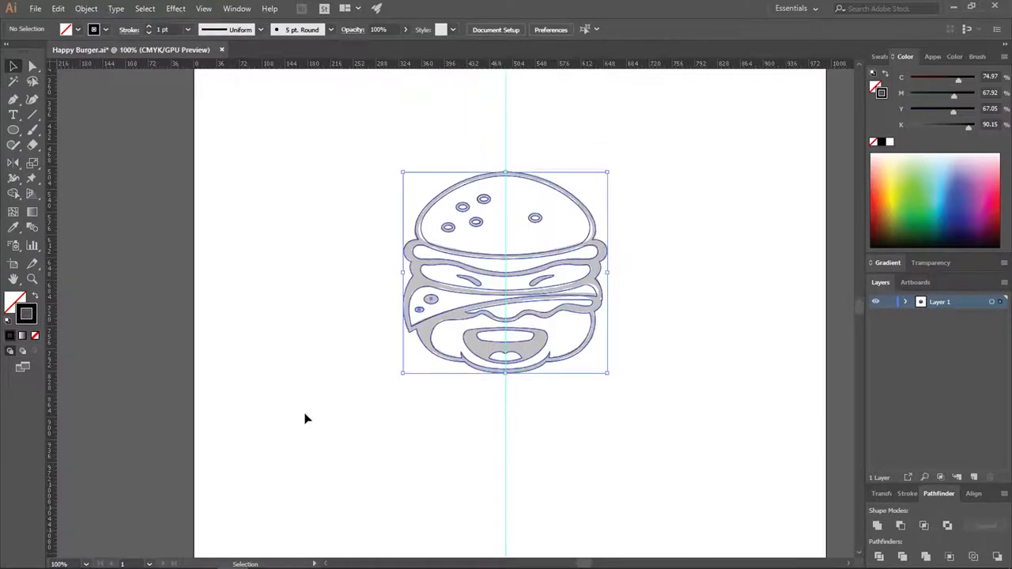
click(878, 526)
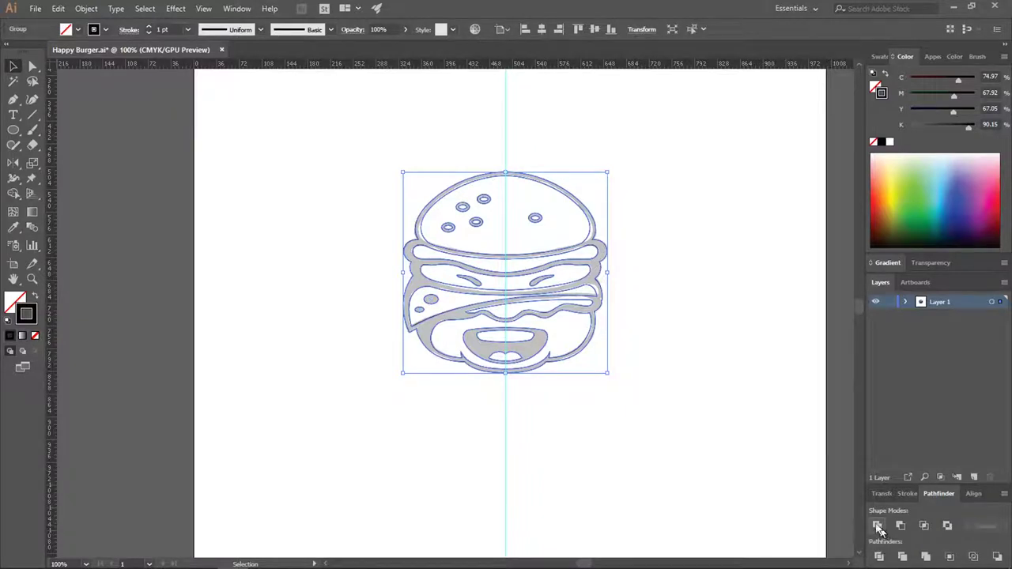
click(703, 365)
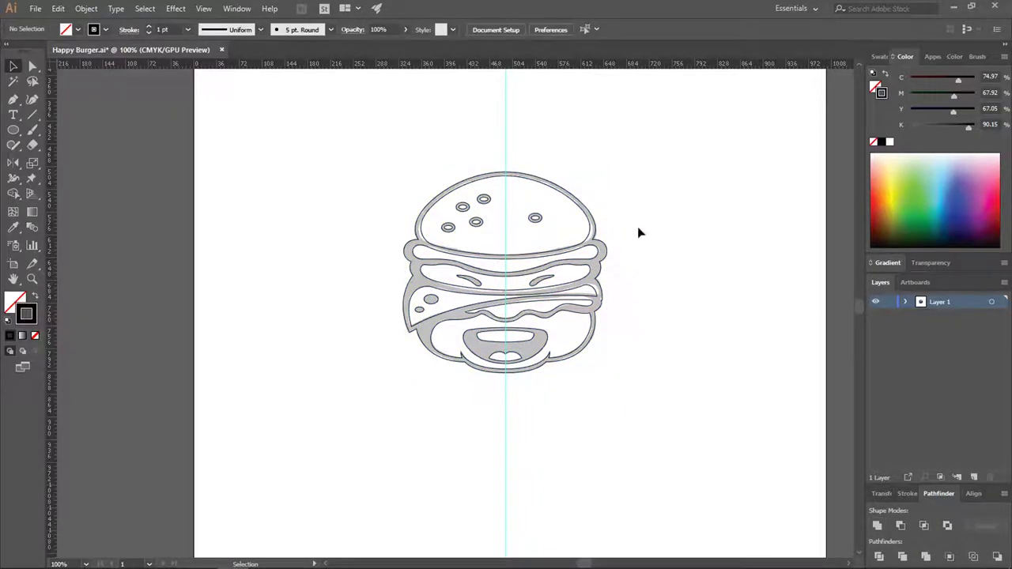
Unlock the guides and delete the vertical guide through the middle of the burger
scroll(434, 277, down, 1)
scroll(522, 157, up, 1)
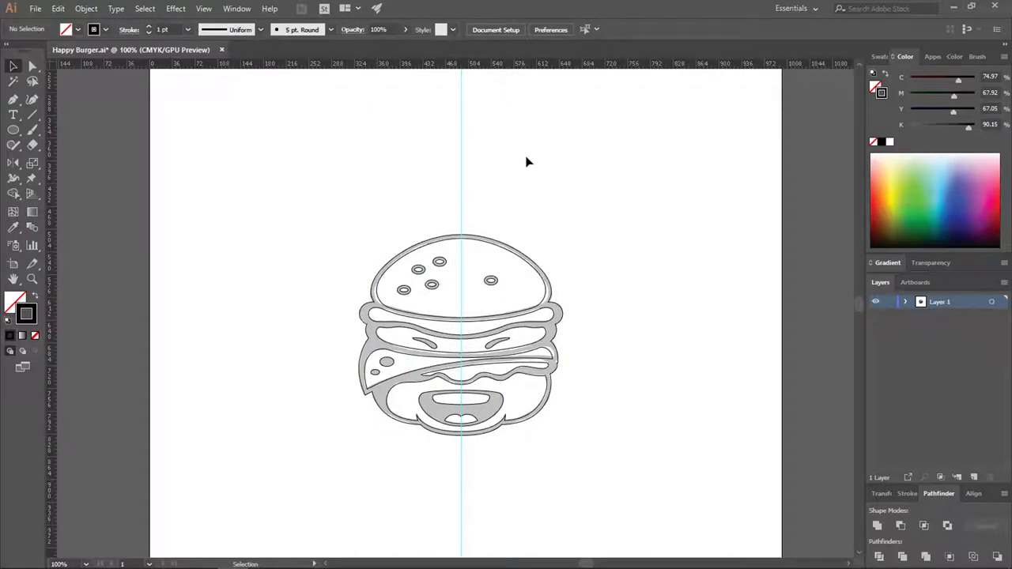
drag(514, 124, 439, 168)
right_click(604, 130)
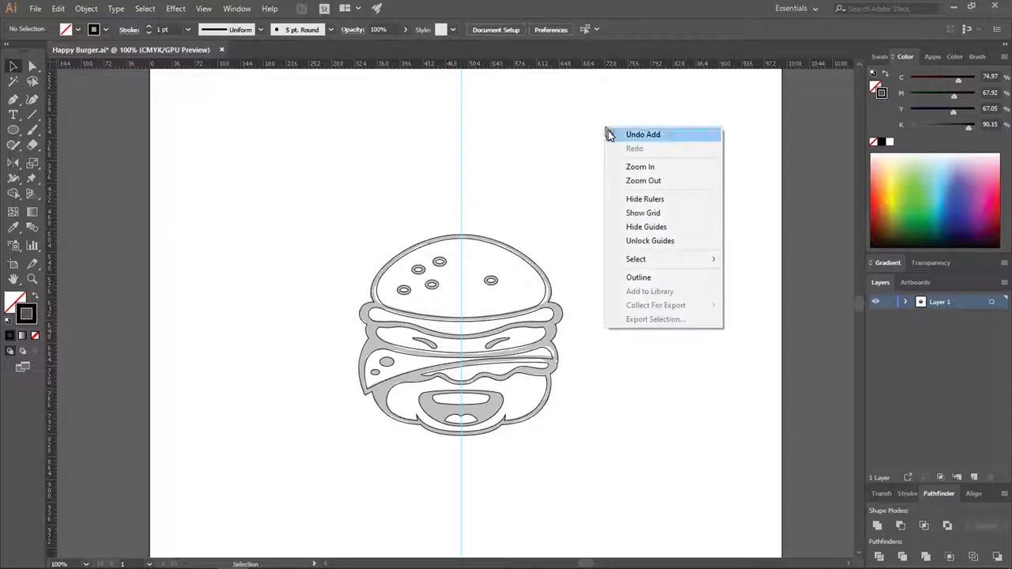
click(675, 241)
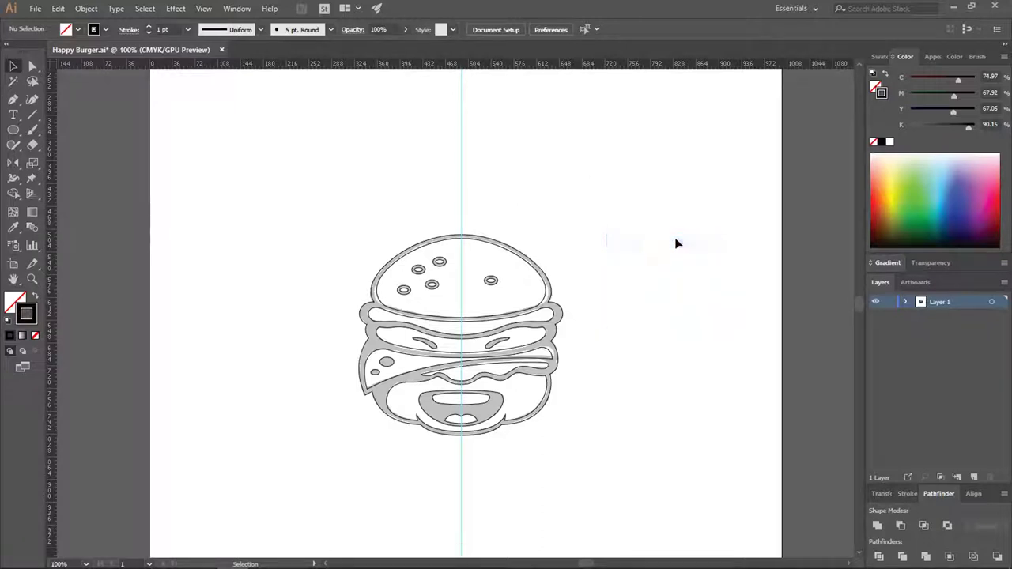
click(461, 166)
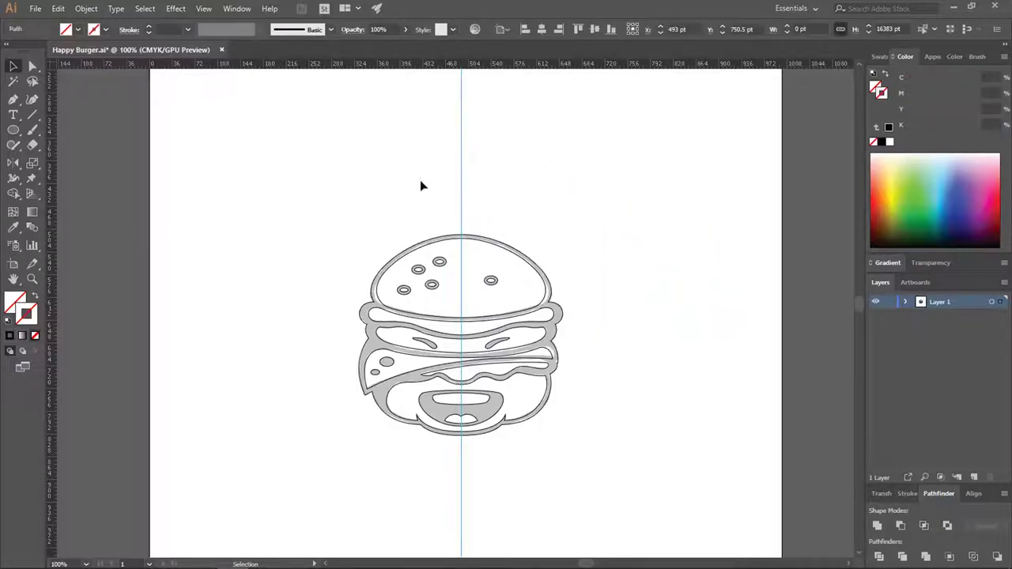
key(Delete)
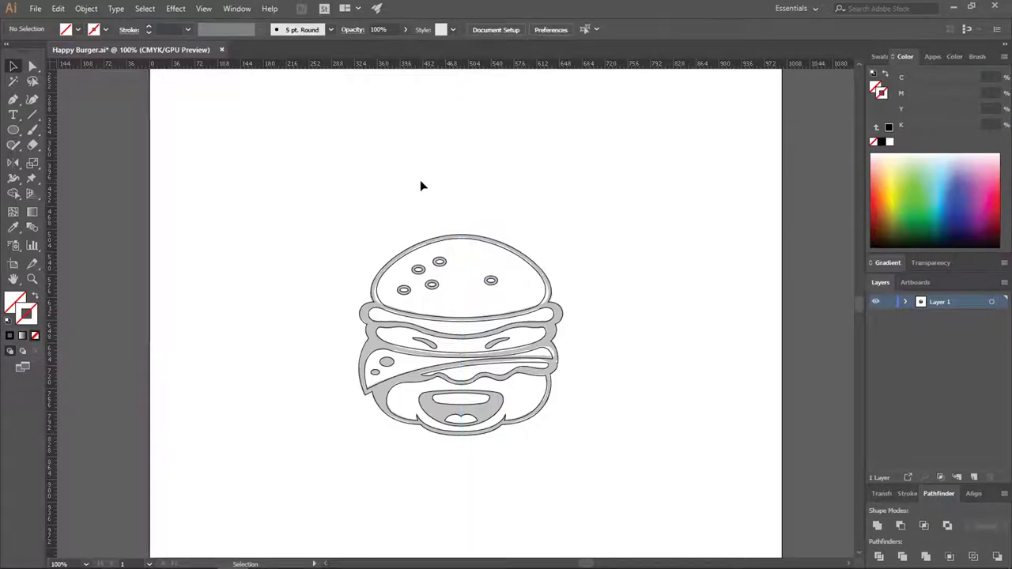
Unlock all locked objects and delete the linked sketch image behind the burger
click(90, 10)
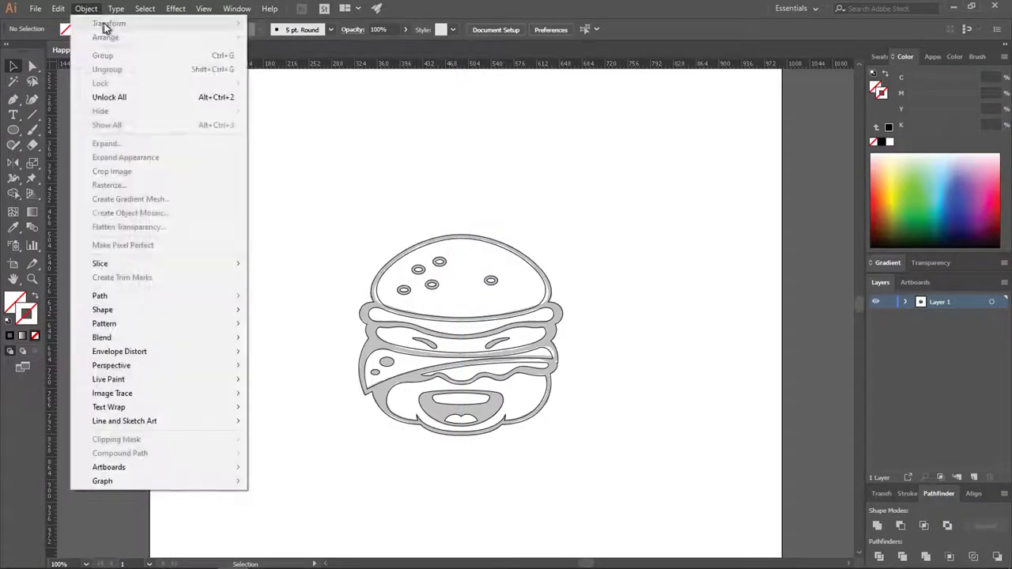
click(122, 98)
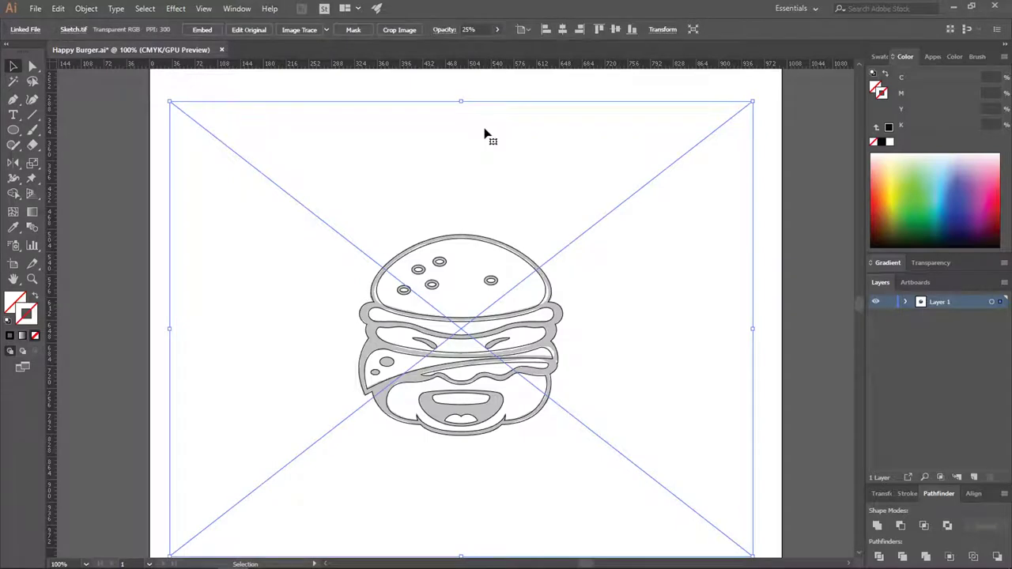
key(Delete)
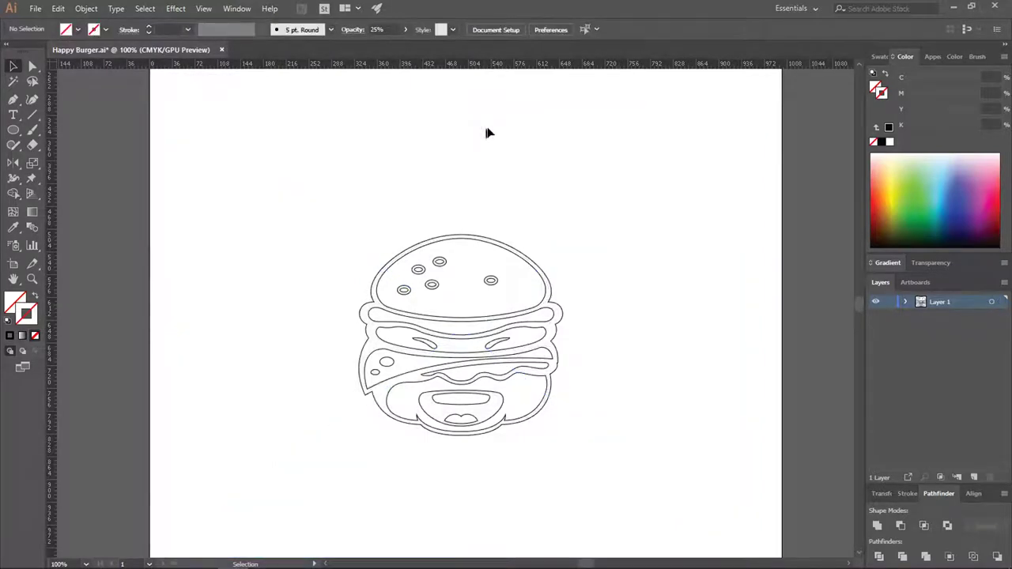
Swap the fill and stroke of the united burger art to give it a solid black fill without stroke, and deselect
scroll(492, 155, down, 1)
scroll(540, 281, up, 2)
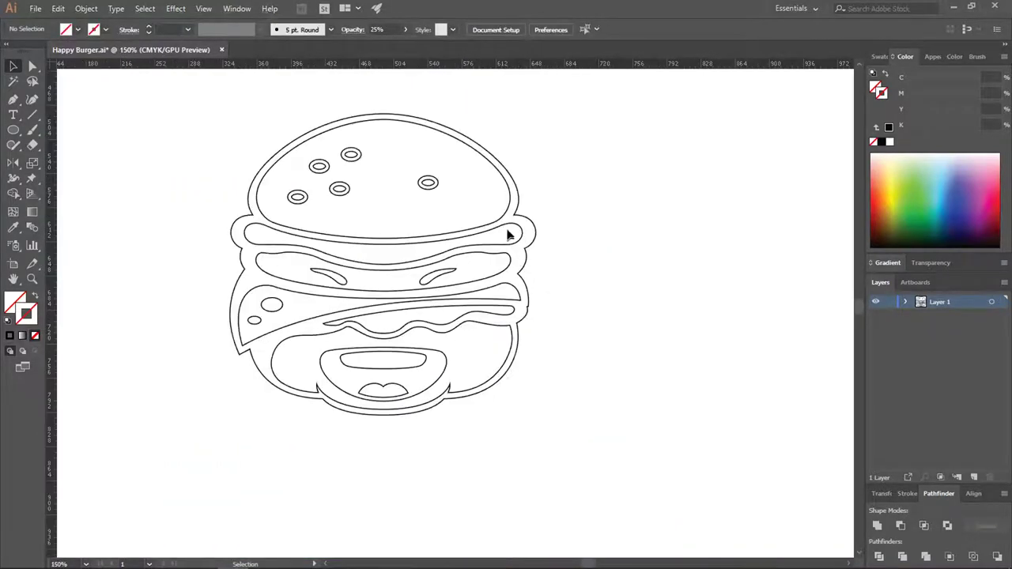
click(512, 230)
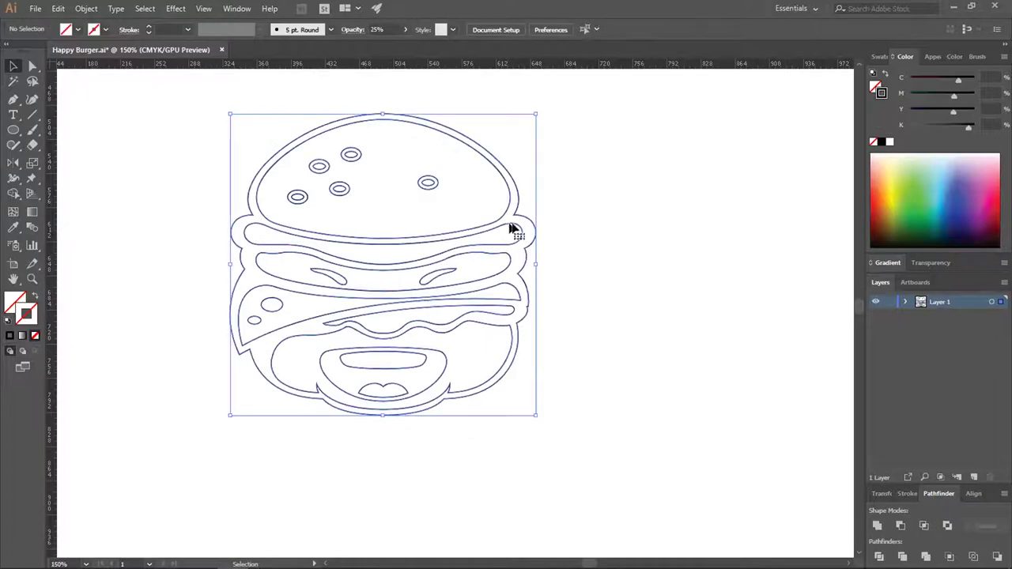
click(622, 227)
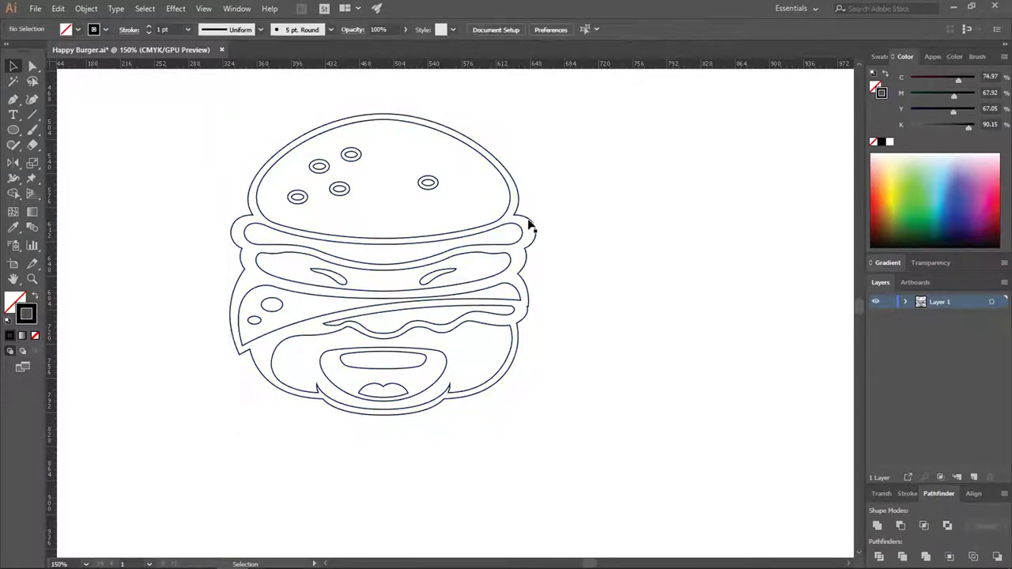
click(356, 239)
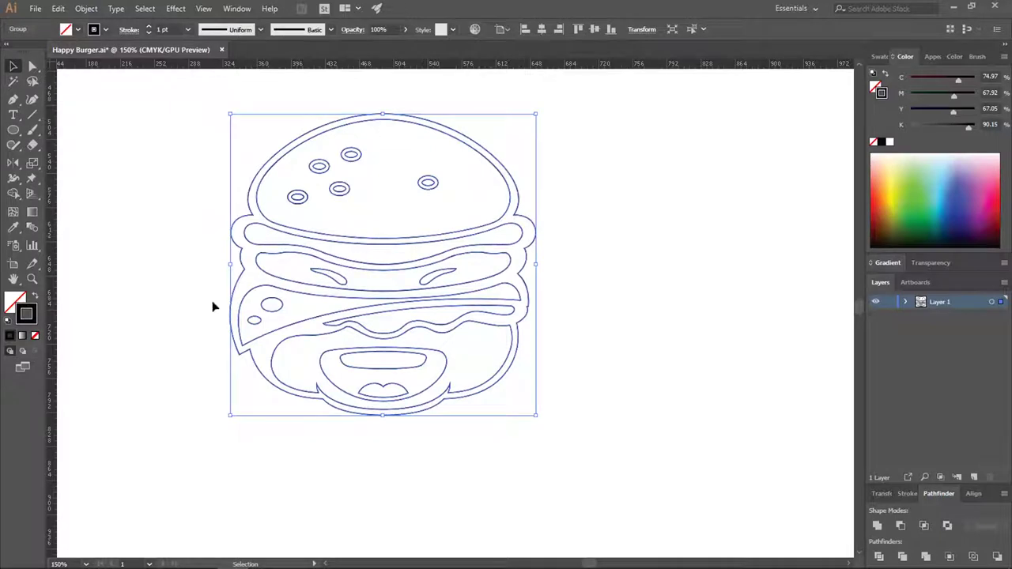
click(36, 297)
click(624, 197)
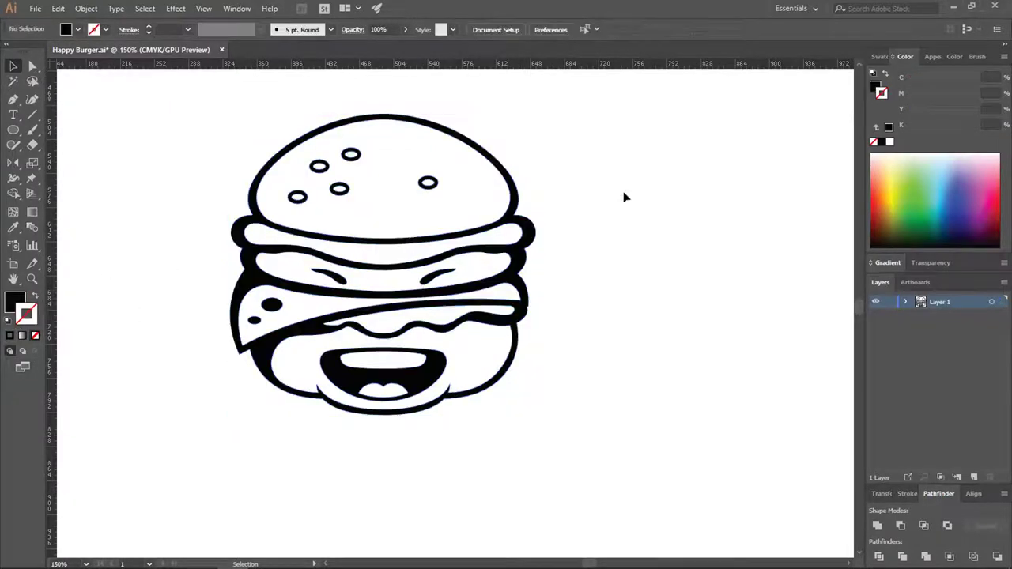
Save the Happy Burger document
key(ctrl+0)
scroll(558, 156, up, 1)
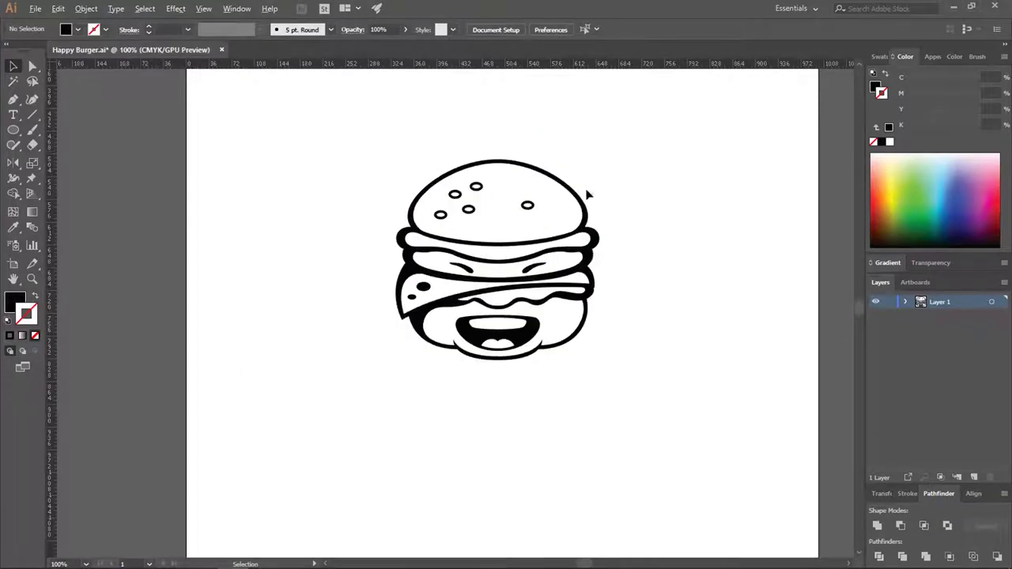
scroll(588, 194, up, 1)
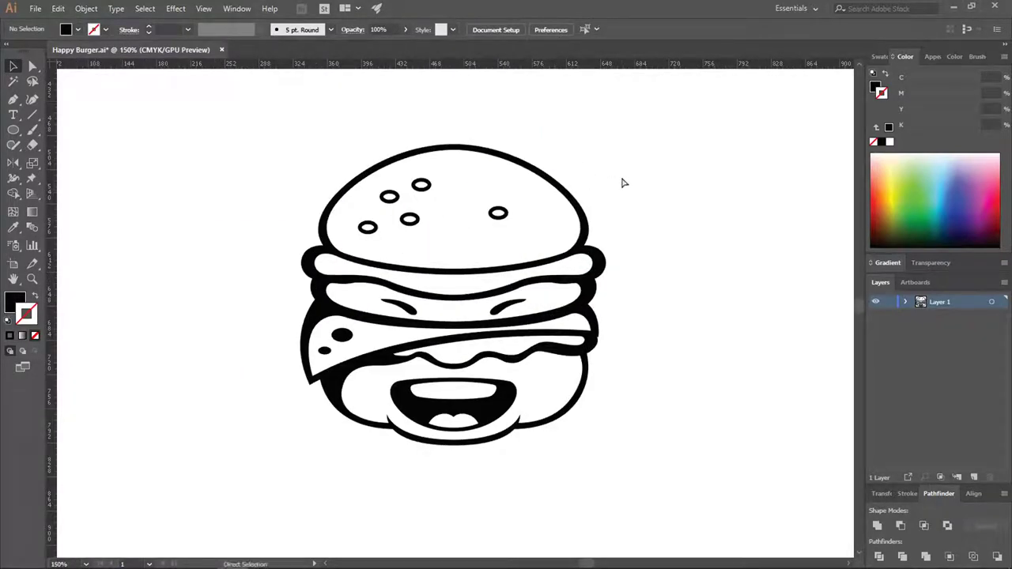
click(36, 9)
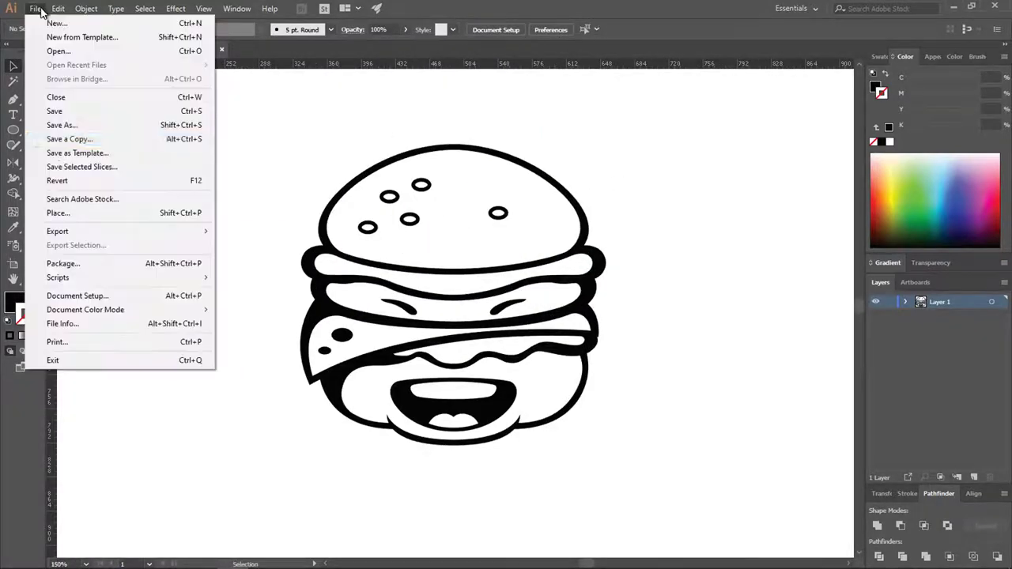
click(80, 114)
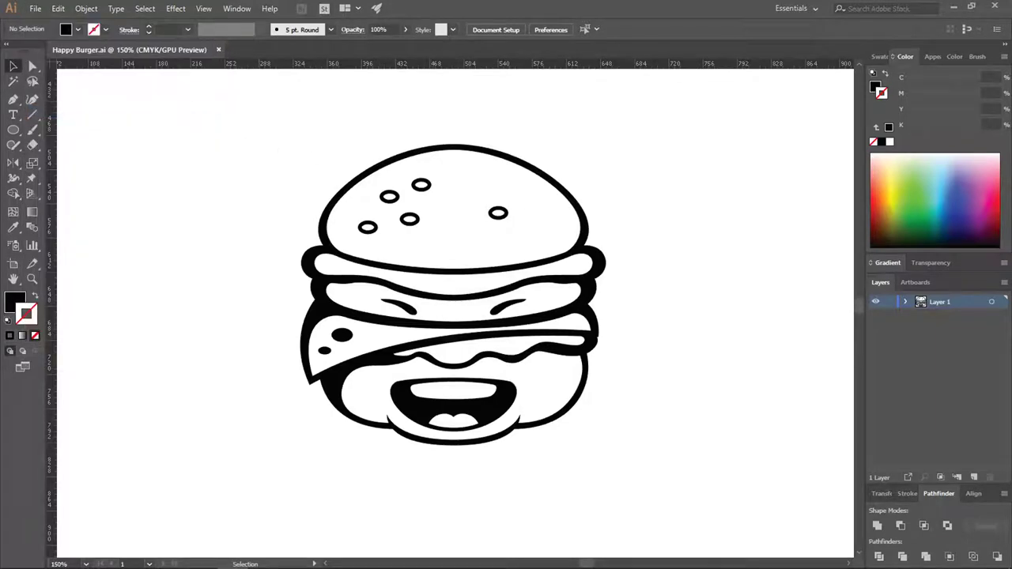
Set the fill to a pale yellow and draw a rectangle without stroke that covers the whole burger with a margin around it
scroll(453, 300, down, 1)
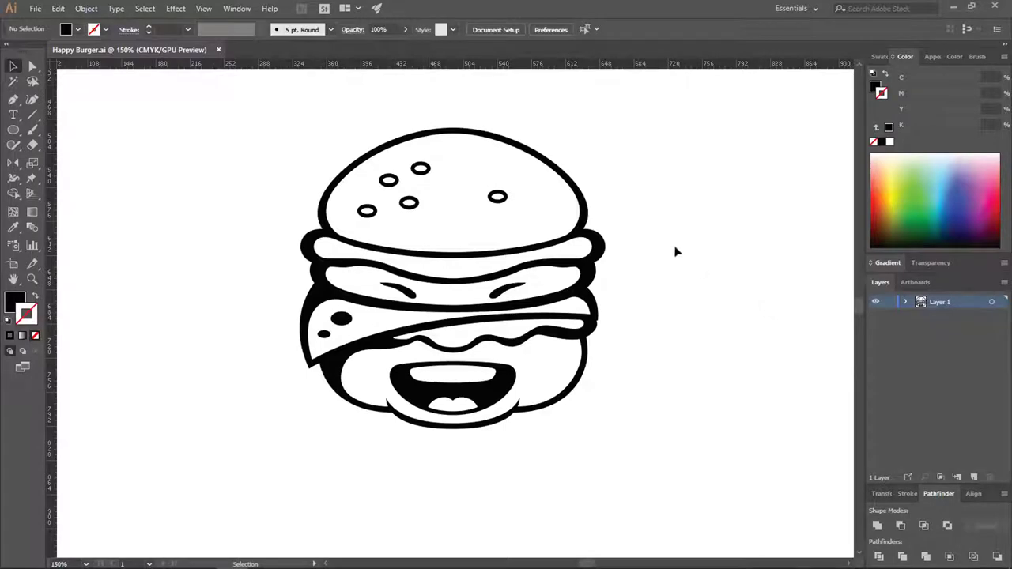
click(8, 133)
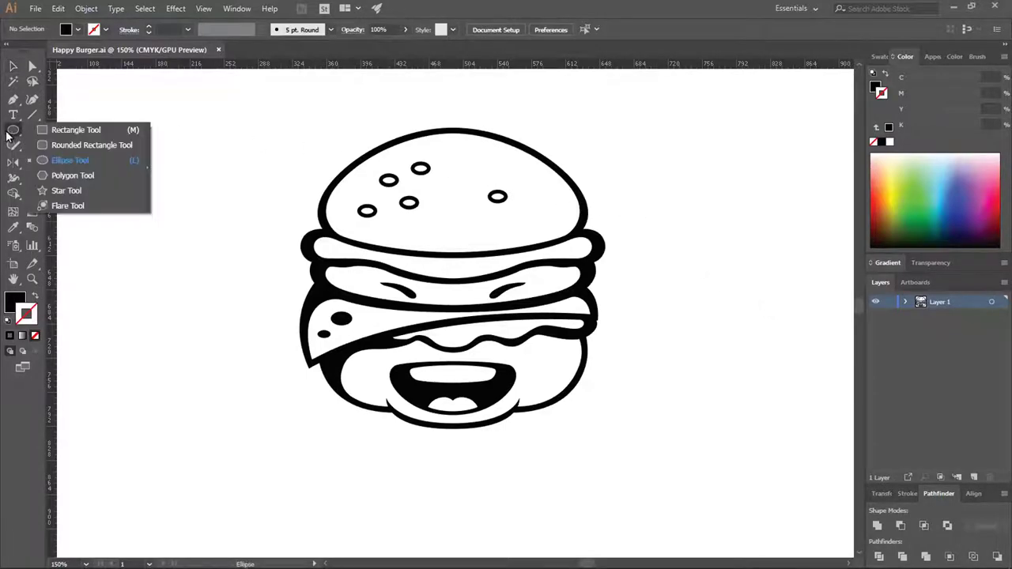
click(51, 133)
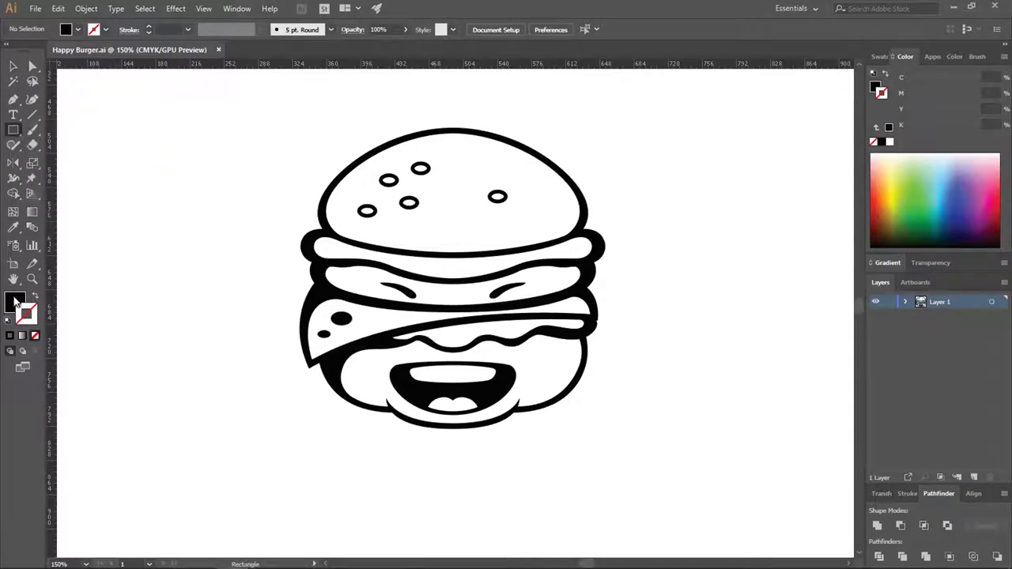
click(15, 303)
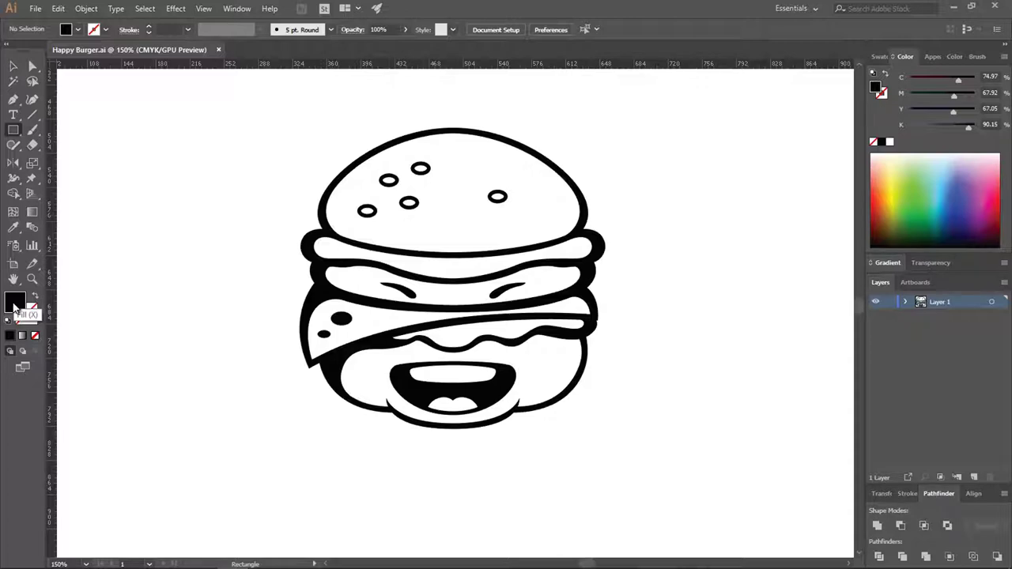
double_click(15, 305)
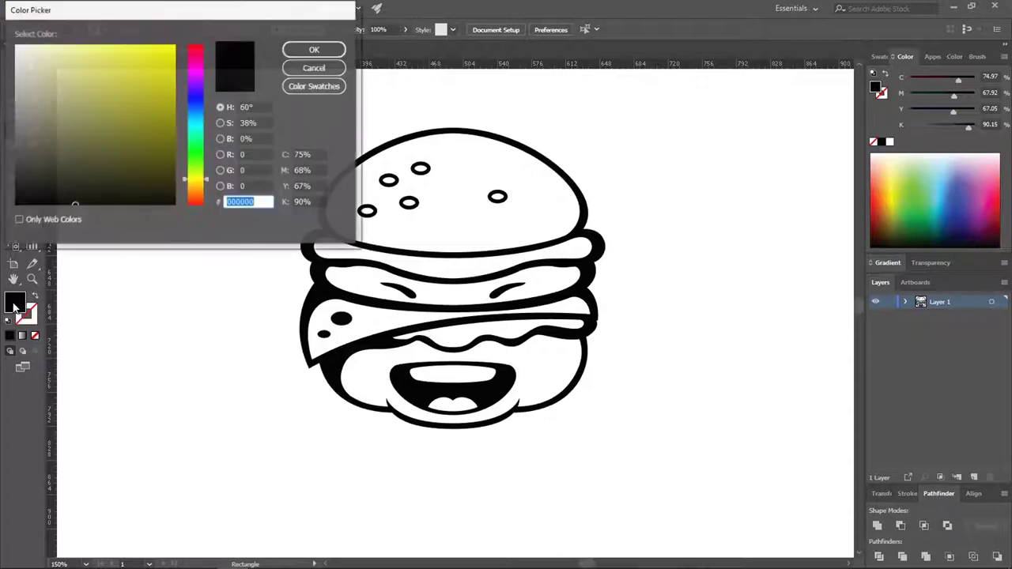
text(FFFFE9)
drag(29, 42, 35, 49)
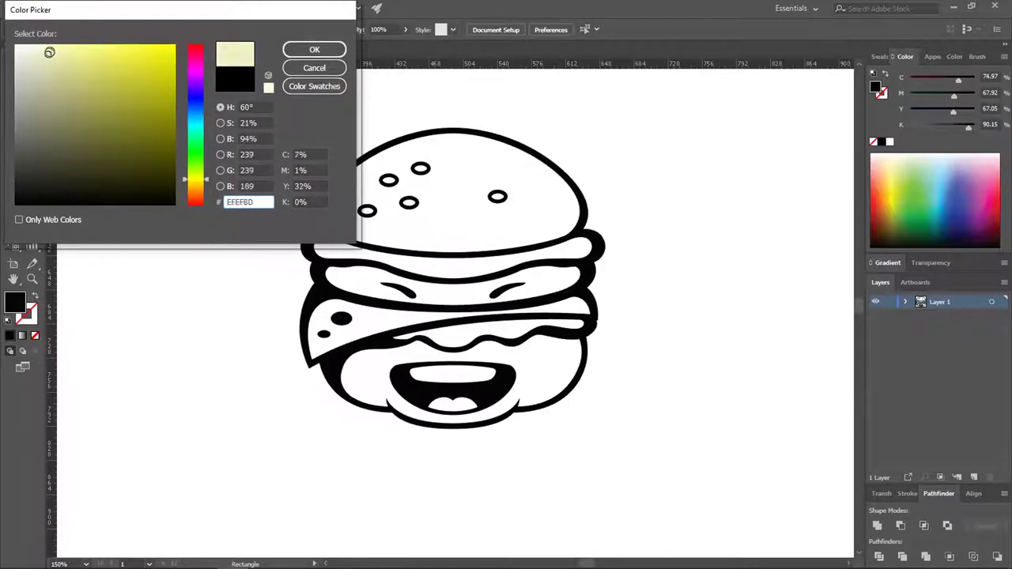
click(314, 49)
drag(256, 89, 652, 454)
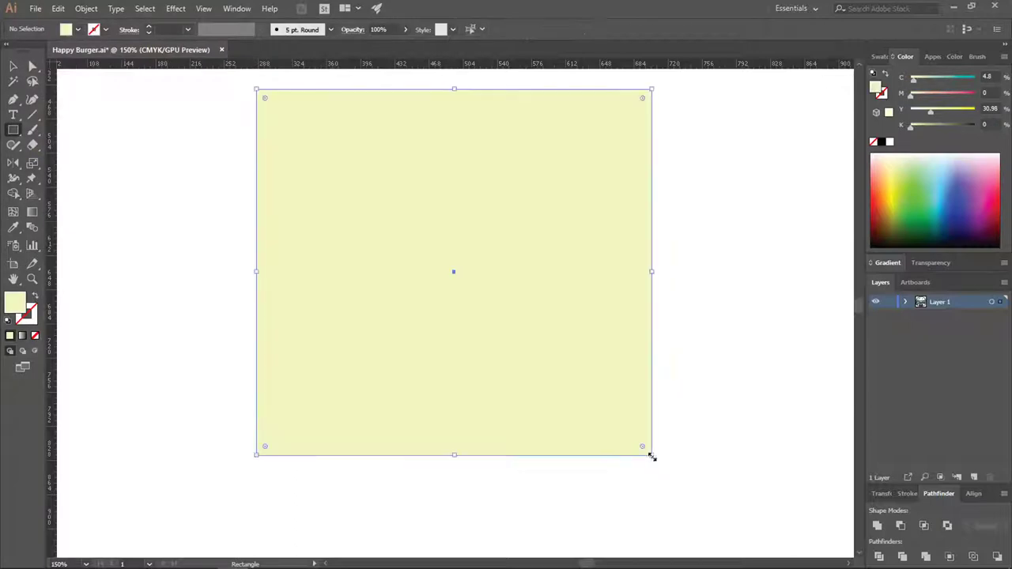
Send the pale yellow rectangle to the back, behind the burger line art, and deselect
click(13, 68)
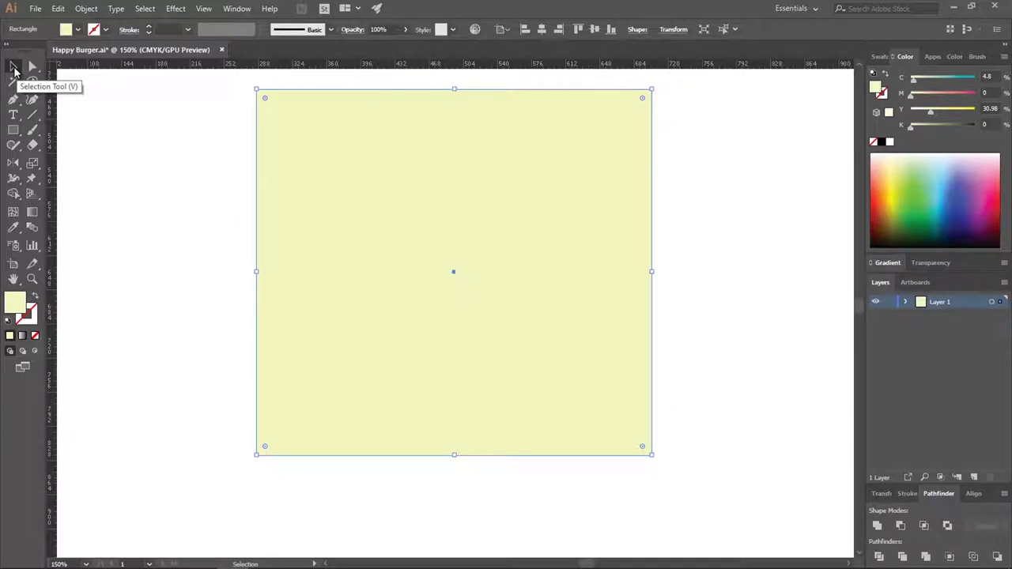
right_click(444, 168)
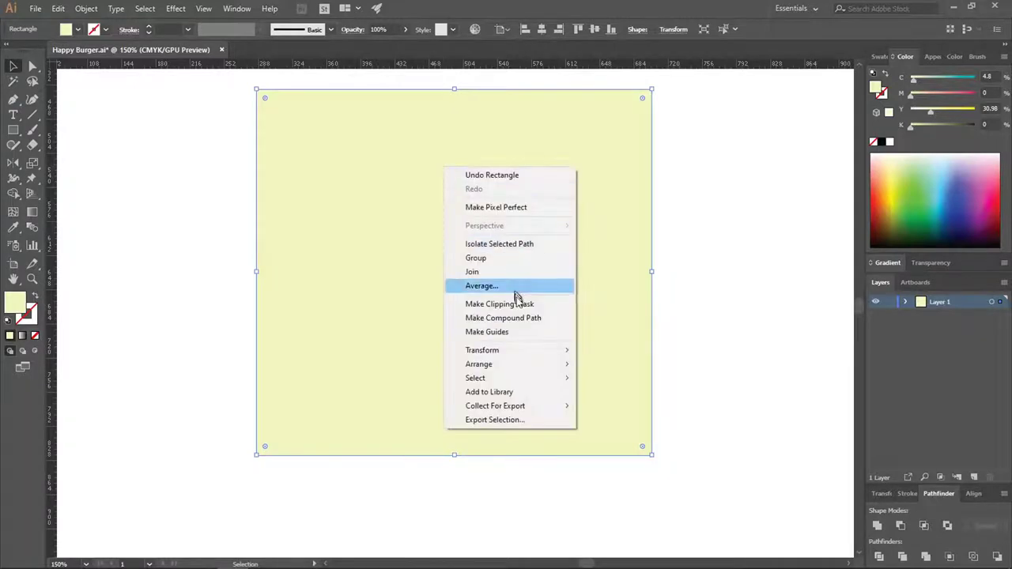
mouse_move(532, 372)
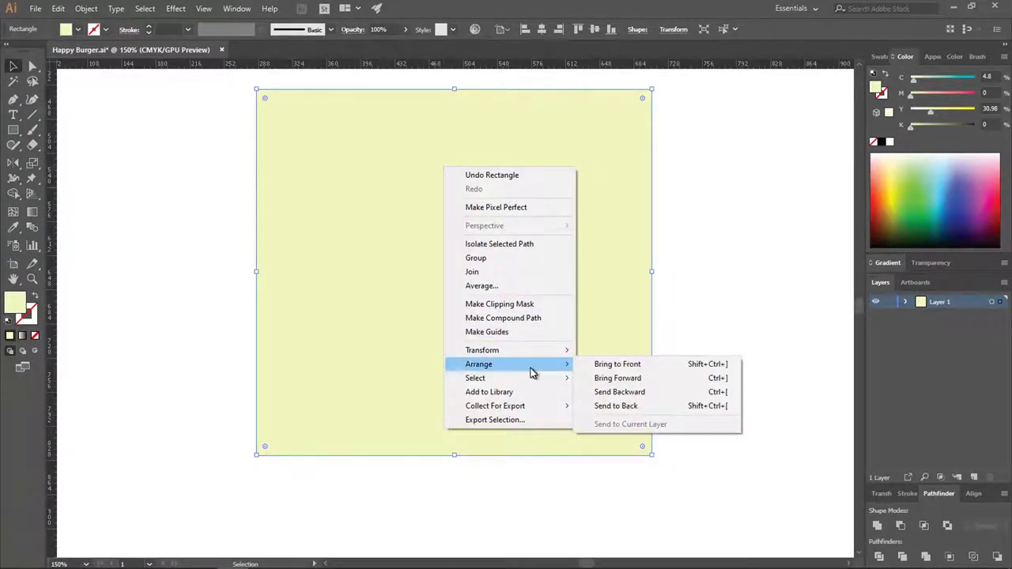
click(650, 412)
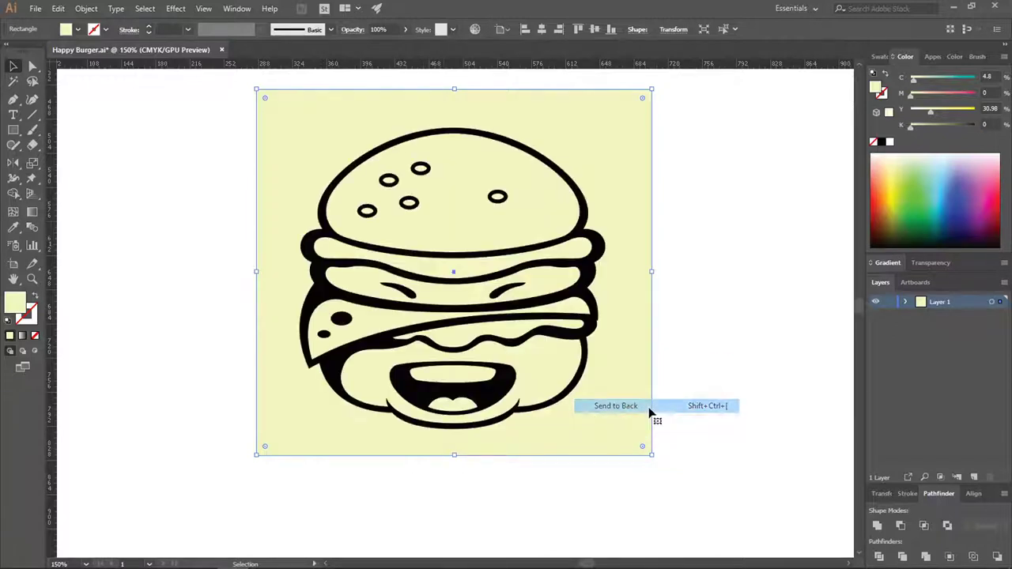
click(687, 298)
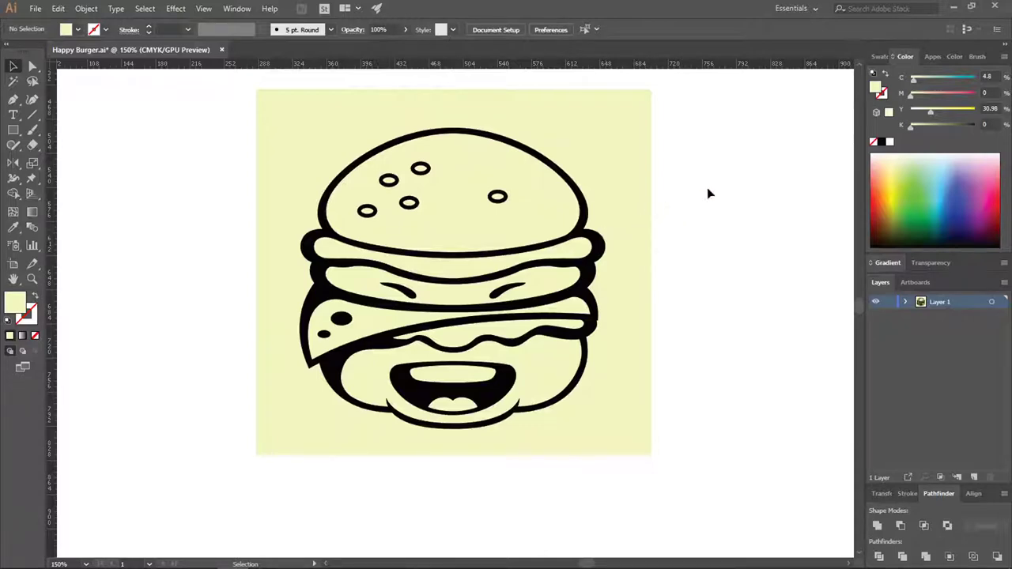
Divide the pale yellow rectangle and the burger line art with Pathfinder, ungroup the resulting pieces and deselect
drag(727, 150, 297, 434)
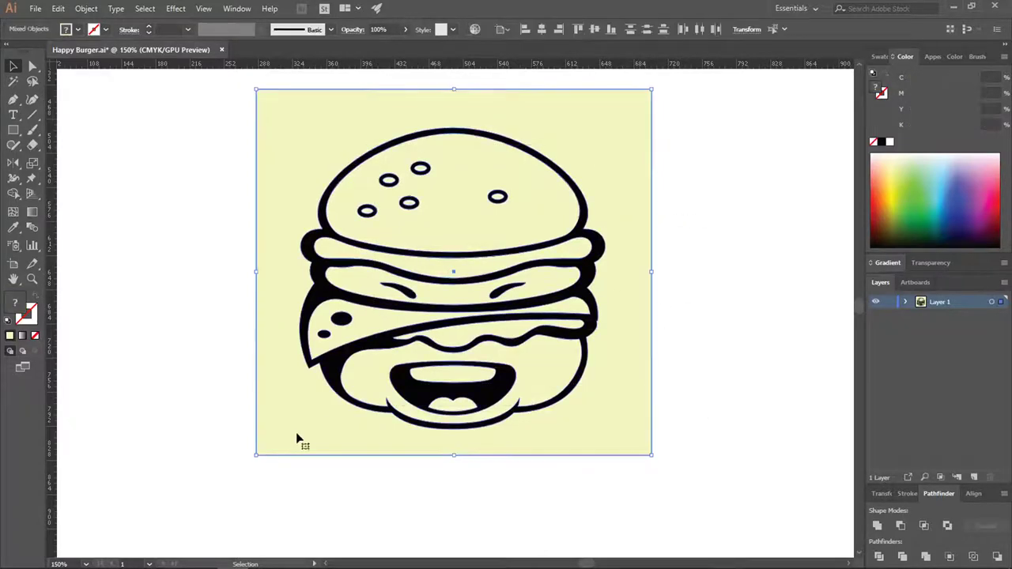
click(880, 557)
click(746, 345)
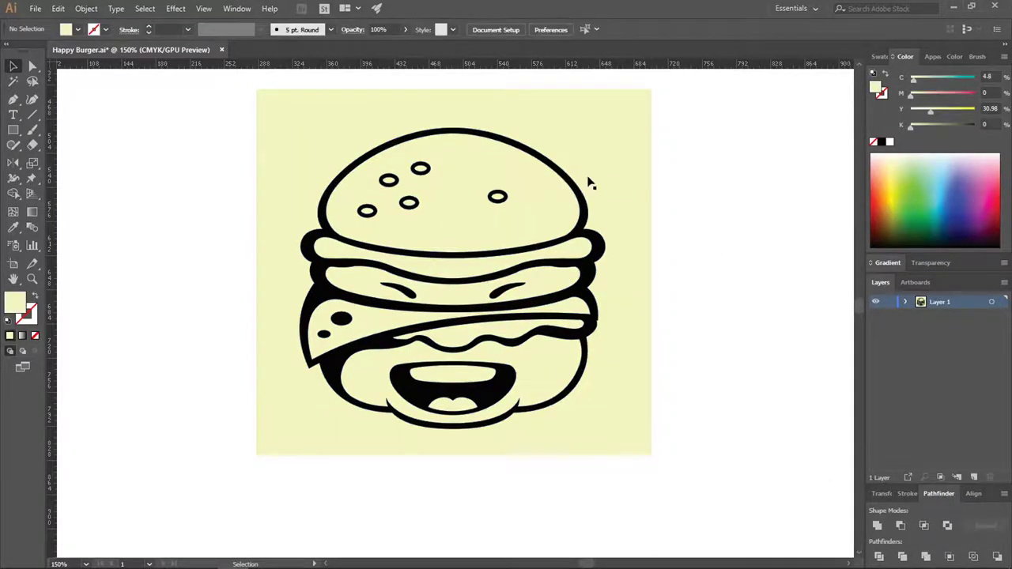
drag(589, 184, 539, 190)
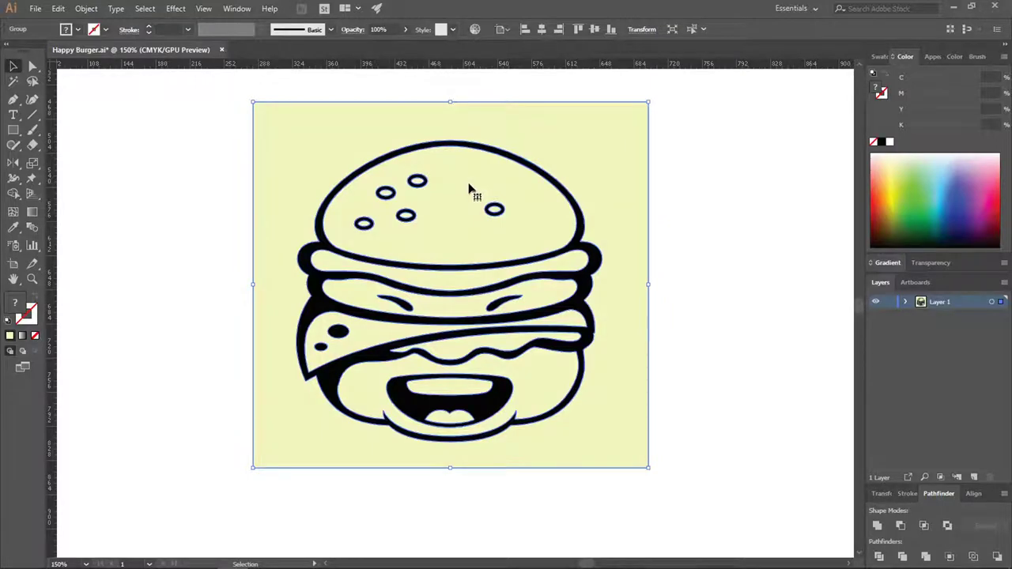
right_click(469, 189)
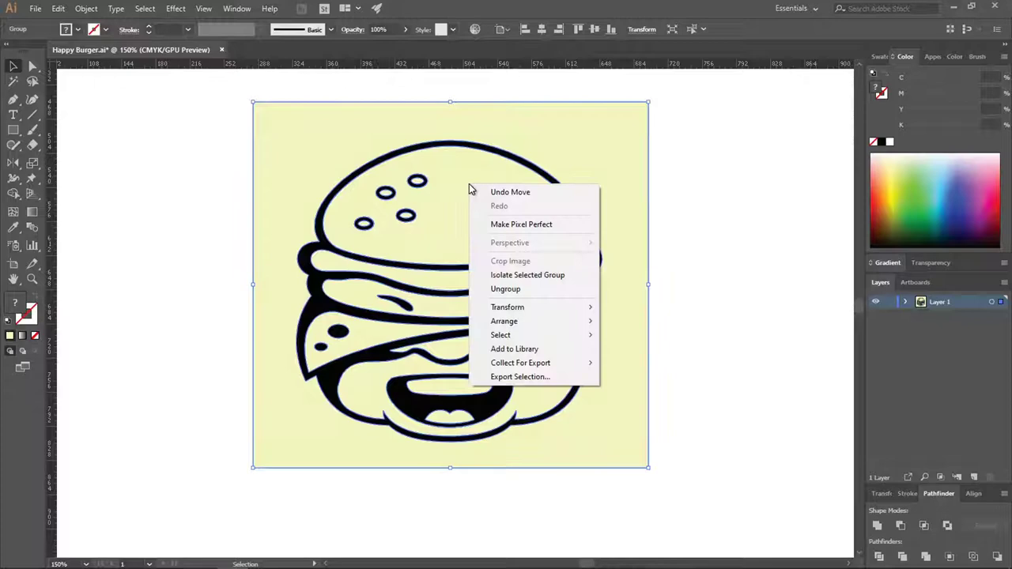
click(515, 294)
click(677, 210)
Delete the pale yellow background piece surrounding the burger, leaving only the pale fills inside the line art
drag(618, 167, 586, 142)
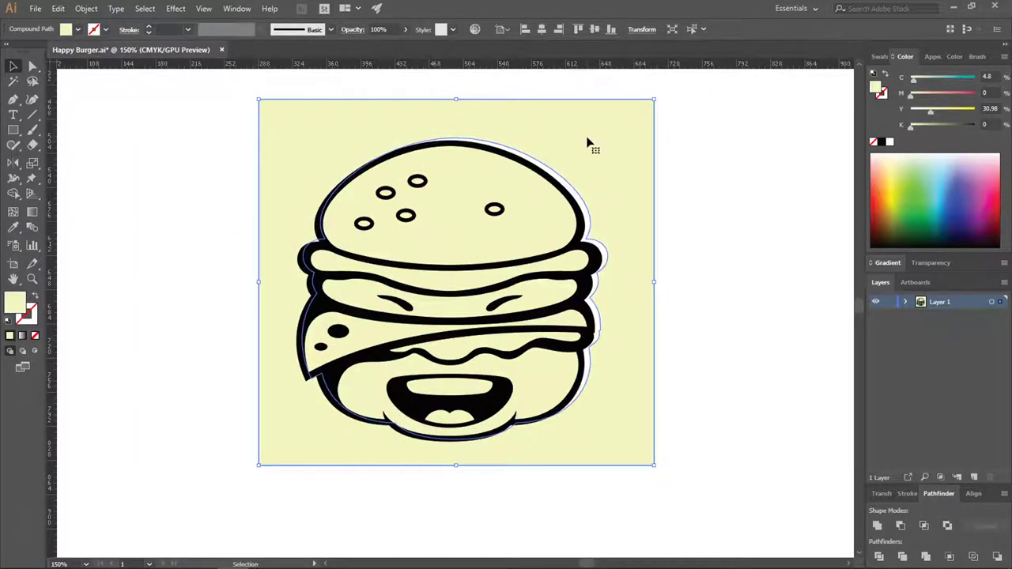
key(Delete)
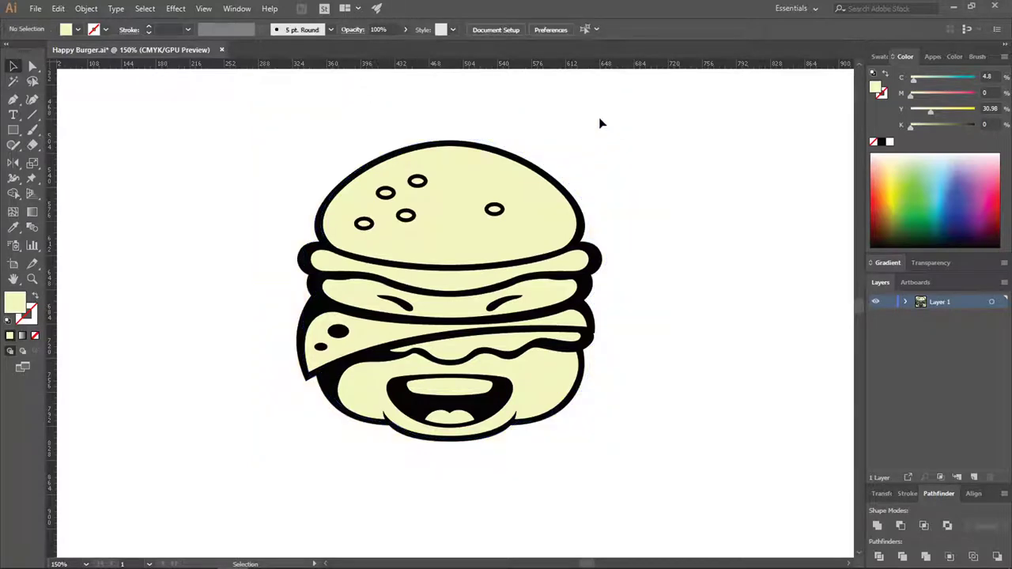
Move the black outline, the mouth and the left eye aside in turn to test whether they are separate, undoing each move
drag(597, 269, 715, 227)
key(ctrl+z)
drag(402, 409, 567, 415)
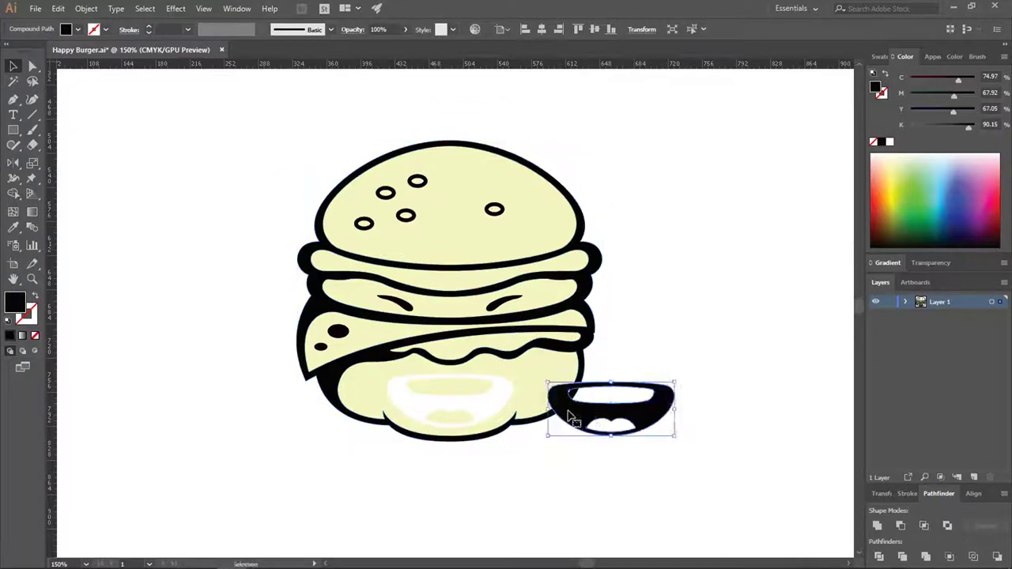
key(ctrl+z)
drag(403, 305, 553, 255)
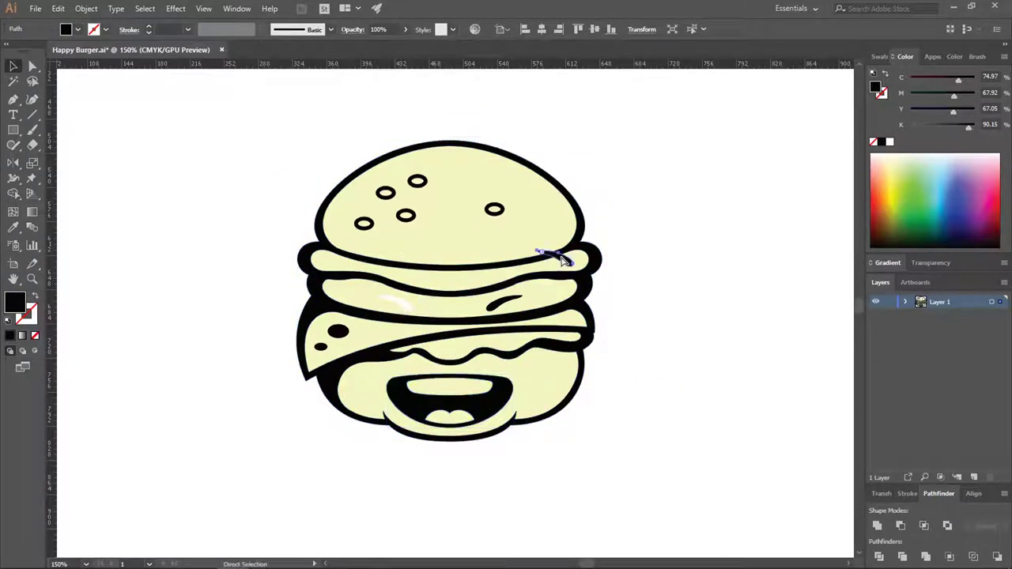
key(ctrl+z)
click(673, 173)
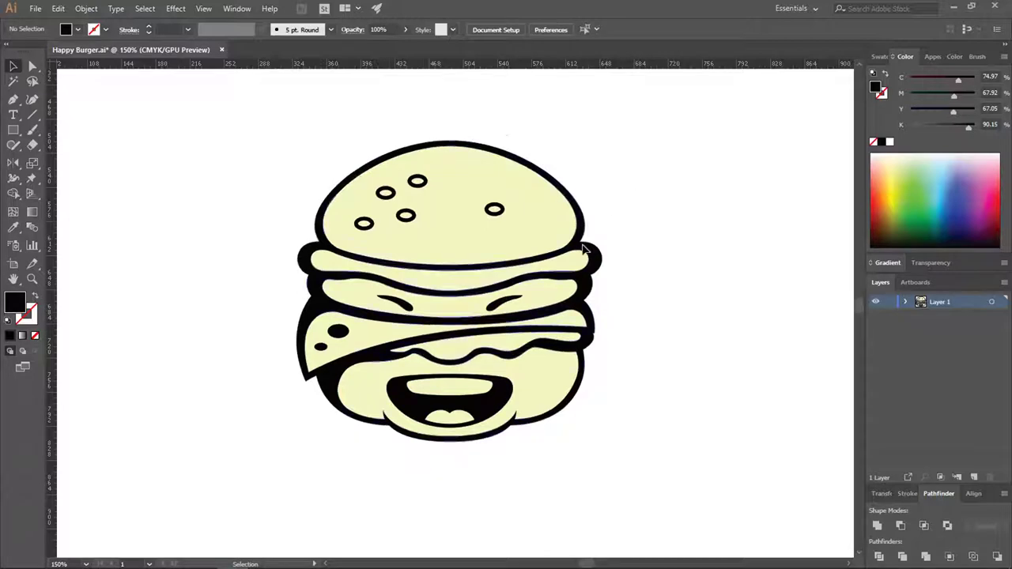
drag(583, 249, 710, 224)
key(ctrl+z)
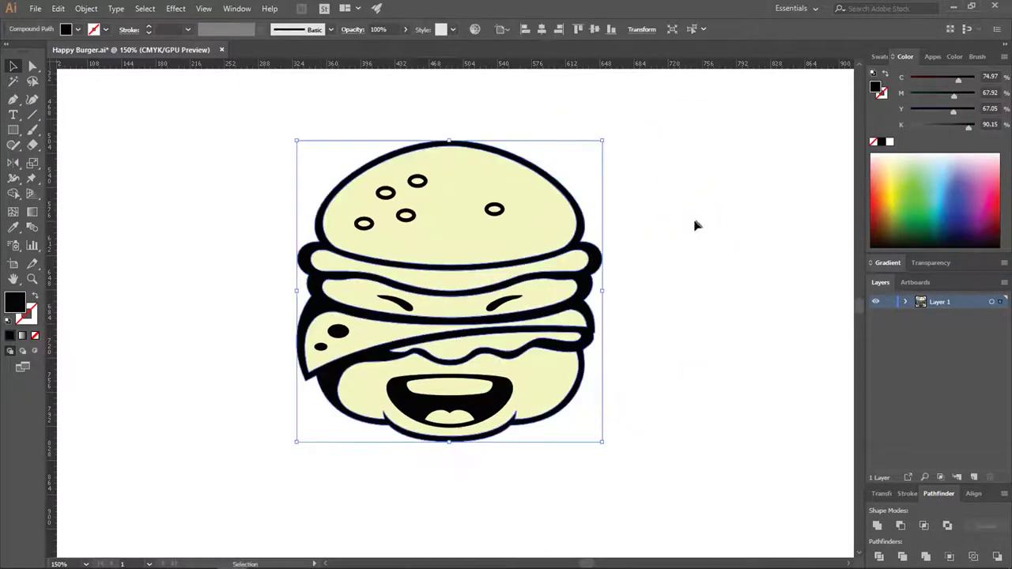
Select all black shapes with the Magic Wand, unite them with Pathfinder, and deselect
click(13, 83)
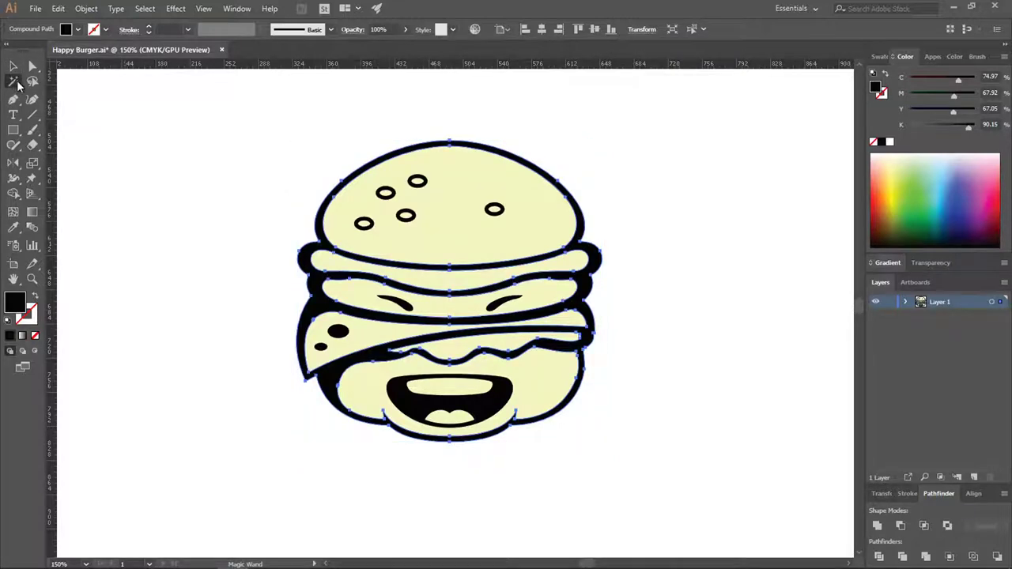
click(594, 254)
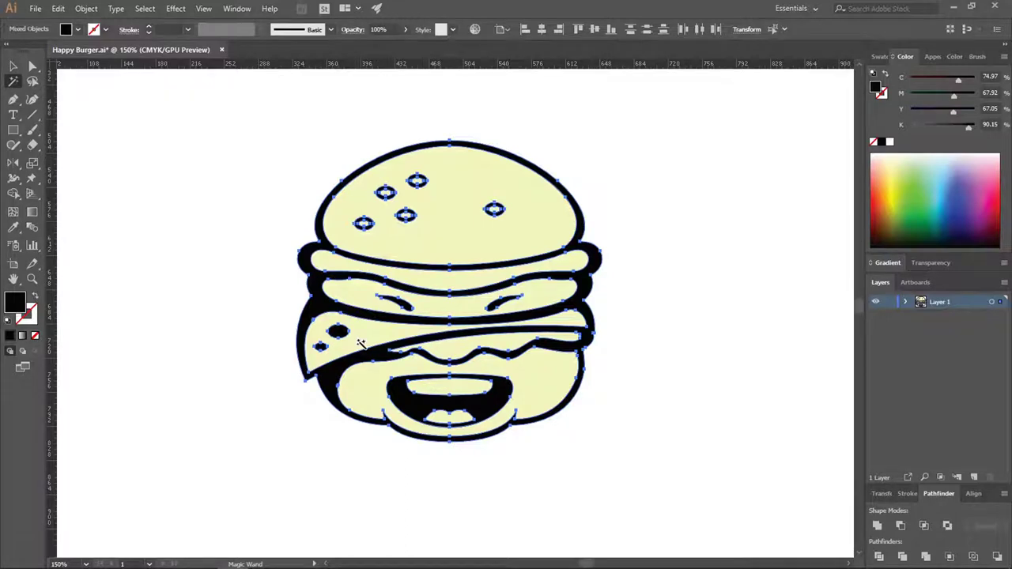
click(877, 527)
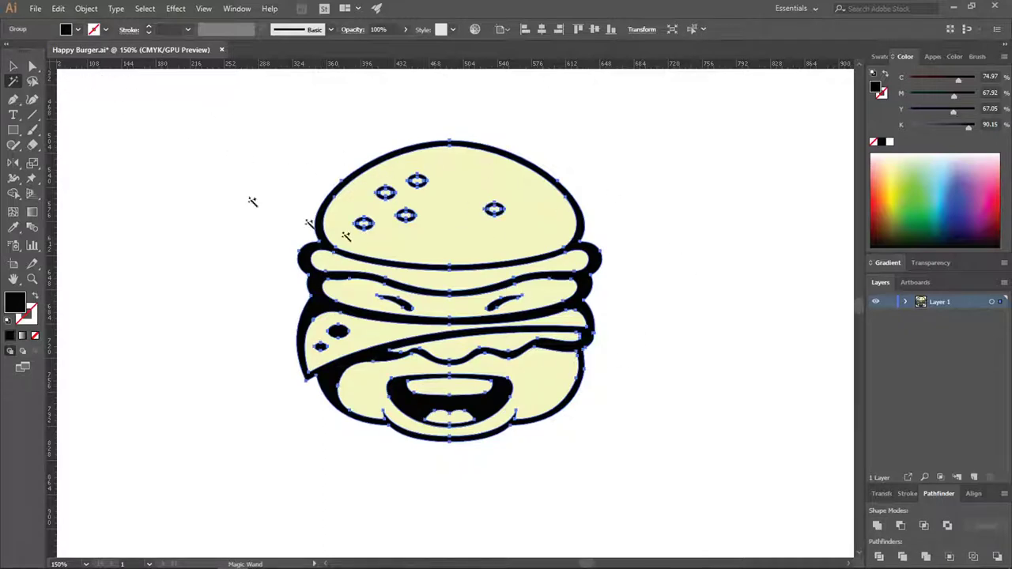
click(12, 65)
click(273, 150)
Move the united black line art aside to test whether it moves as one object, undo the move and deselect
drag(599, 249, 775, 251)
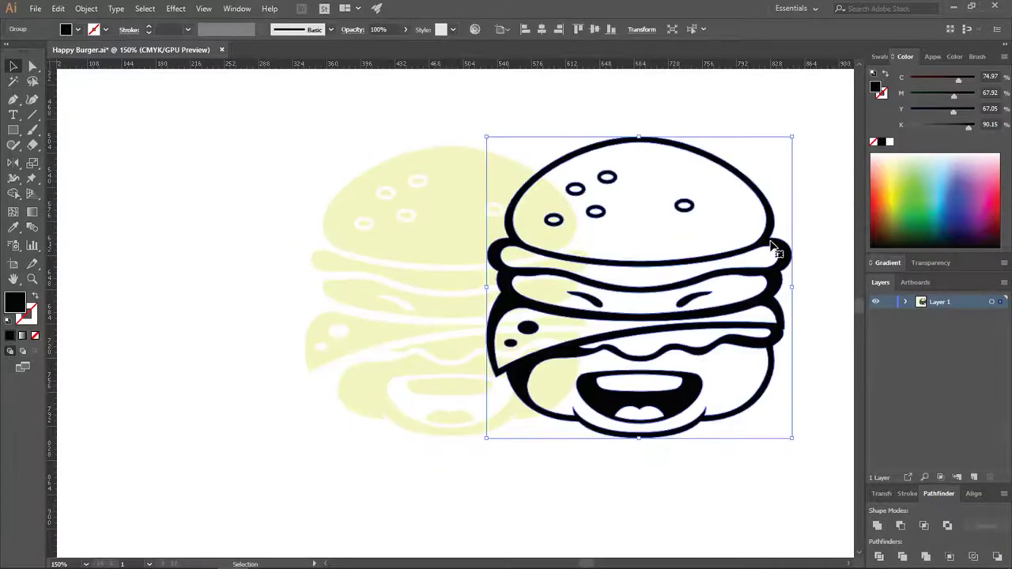
key(ctrl+z)
key(ctrl+shift+a)
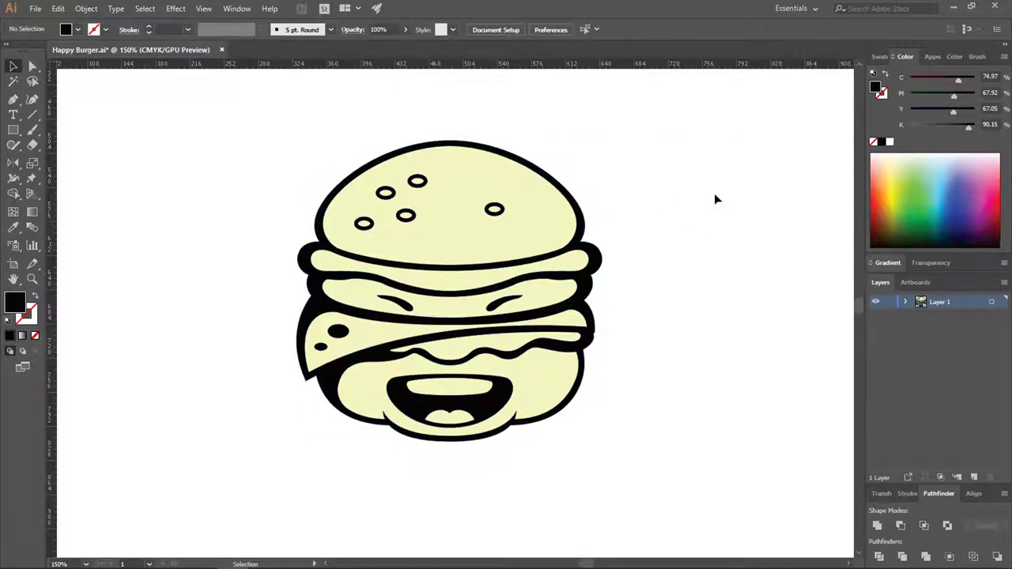
Select the pale top bun and patty fills in turn to check that each is a separate shape, and deselect
click(477, 178)
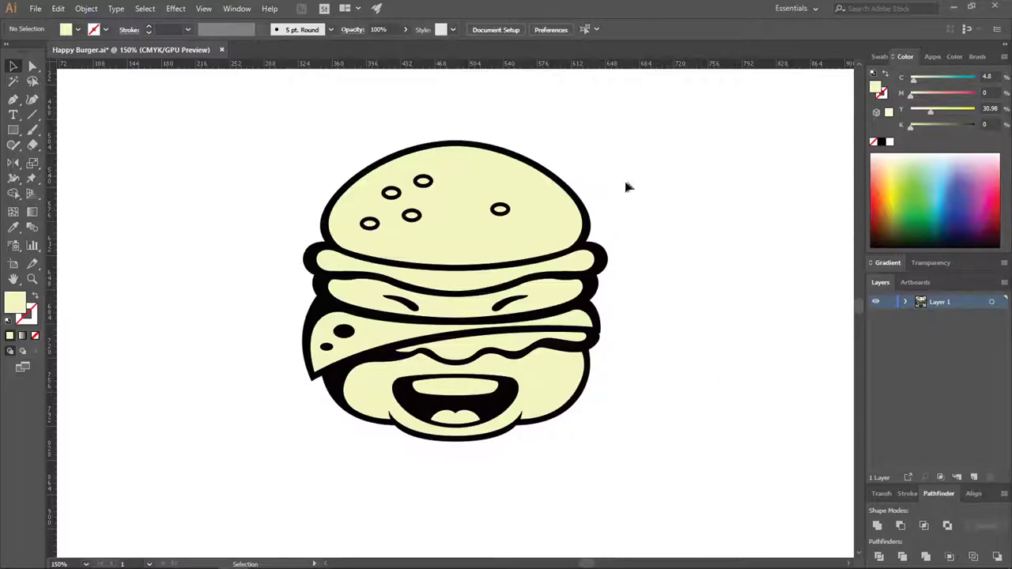
click(477, 179)
click(474, 310)
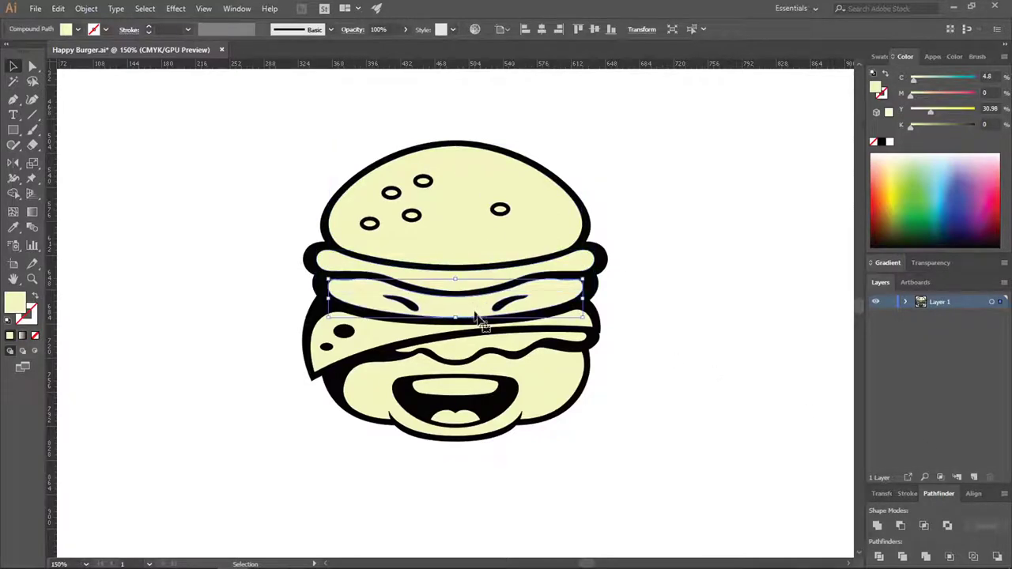
click(630, 187)
Fill the top bun and the bottom bun with an orange-brown colour, and deselect
click(492, 174)
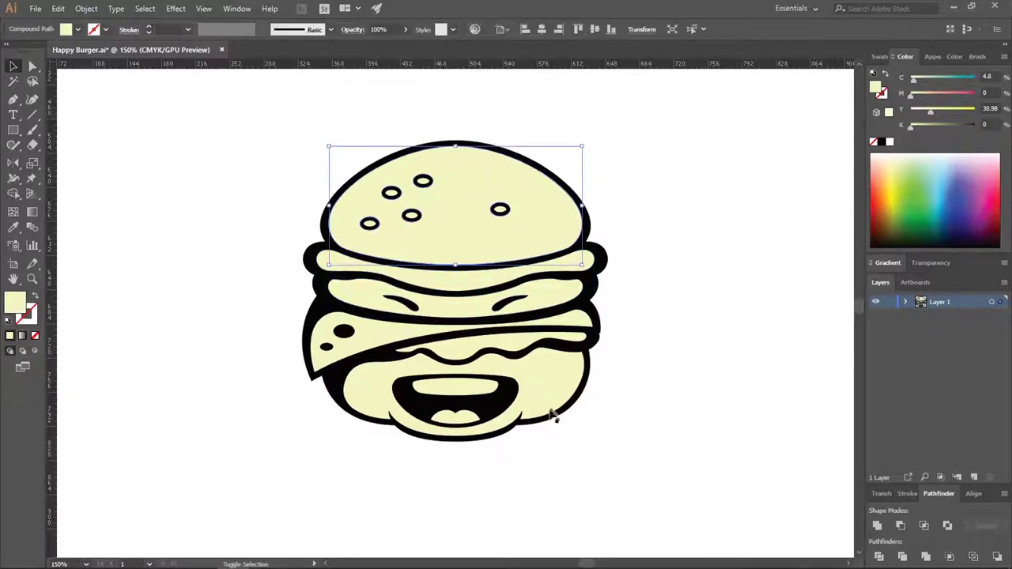
click(553, 414)
double_click(20, 311)
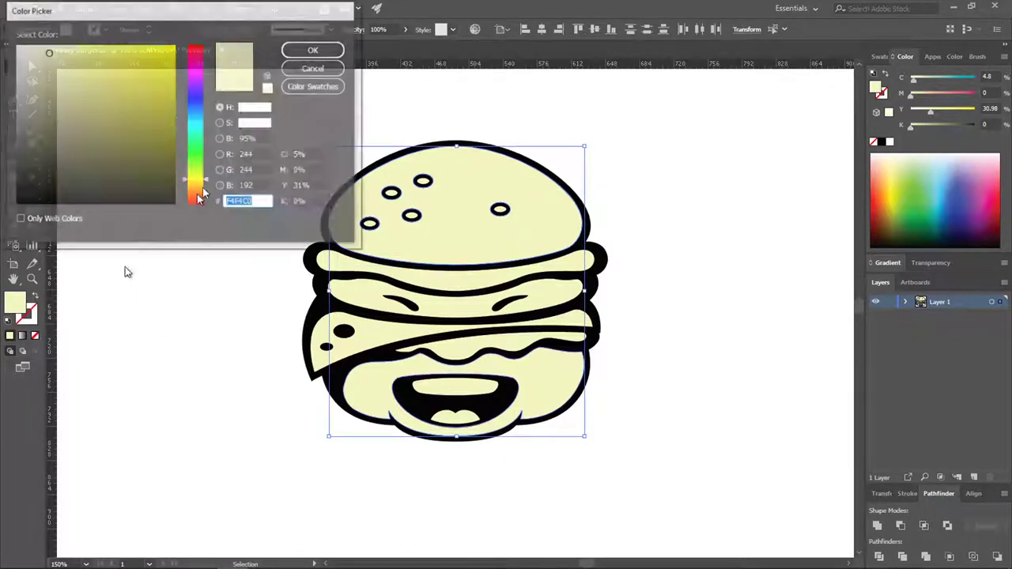
drag(195, 183, 196, 192)
drag(121, 71, 137, 84)
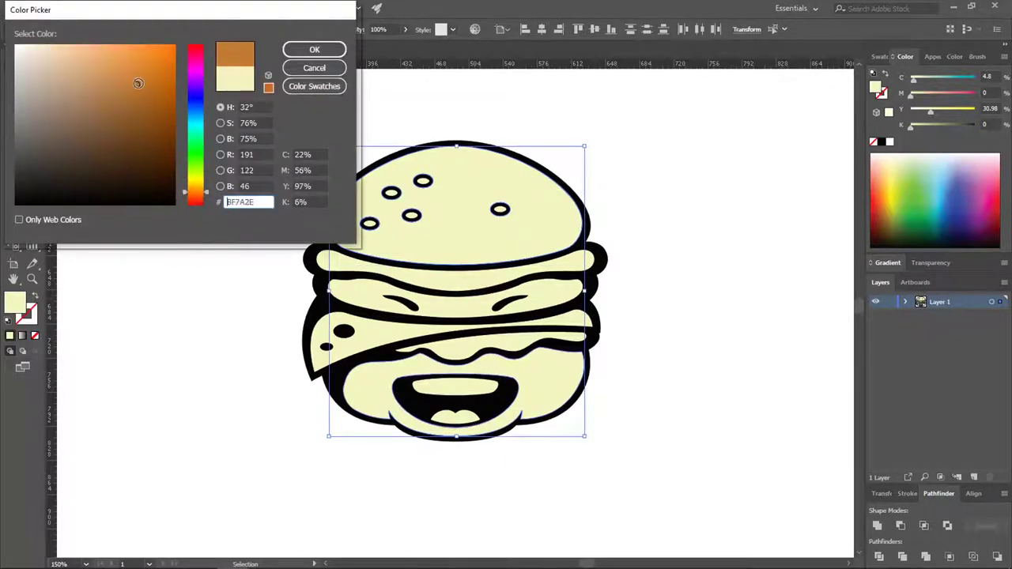
drag(199, 190, 199, 196)
drag(143, 80, 138, 68)
click(314, 49)
click(616, 197)
Fill the tomato slice below the top bun and the tongue with red, and deselect
click(582, 260)
shift+click(450, 418)
double_click(15, 303)
click(199, 45)
click(314, 49)
click(616, 173)
Fill the teeth in the burger's mouth with a near-white colour
click(456, 385)
double_click(14, 304)
click(9, 41)
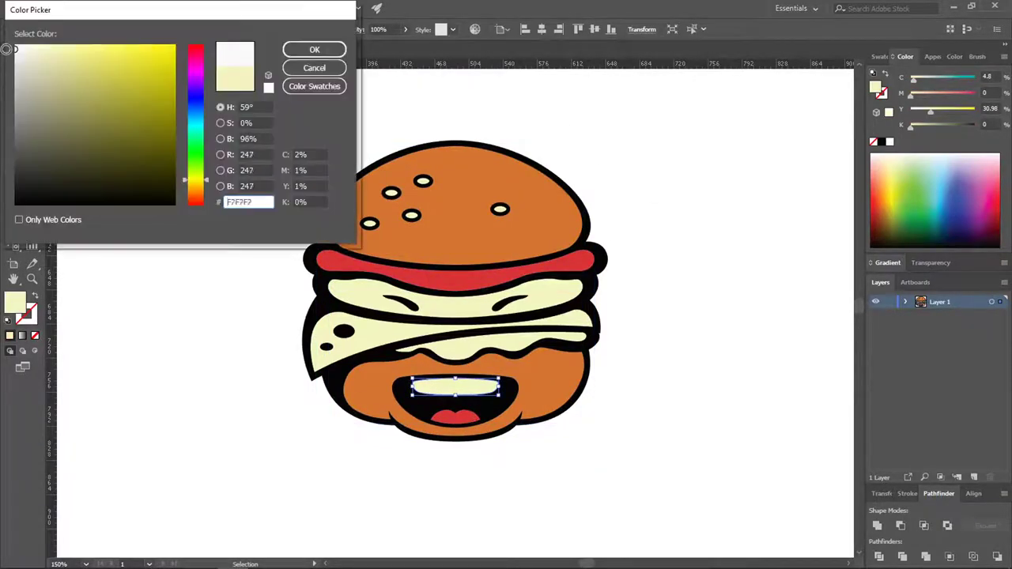
click(312, 47)
Fill the cheese slice and the sesame seeds on the top bun with a soft yellow
click(583, 321)
shift+click(413, 217)
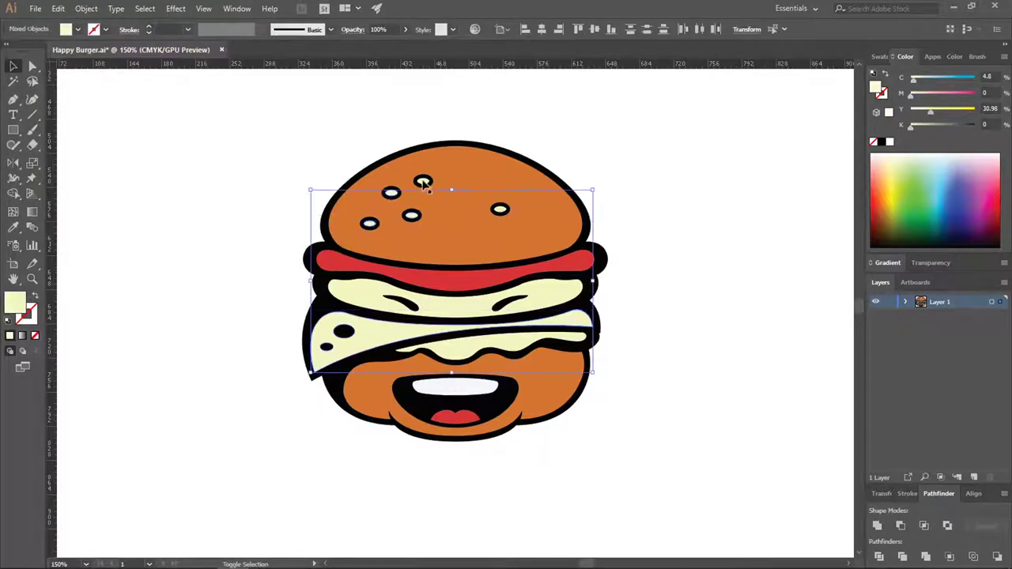
double_click(14, 302)
click(197, 181)
drag(79, 53, 93, 57)
click(313, 49)
Fill the wavy lettuce leaf under the cheese with green 658942
click(522, 341)
double_click(15, 303)
click(197, 162)
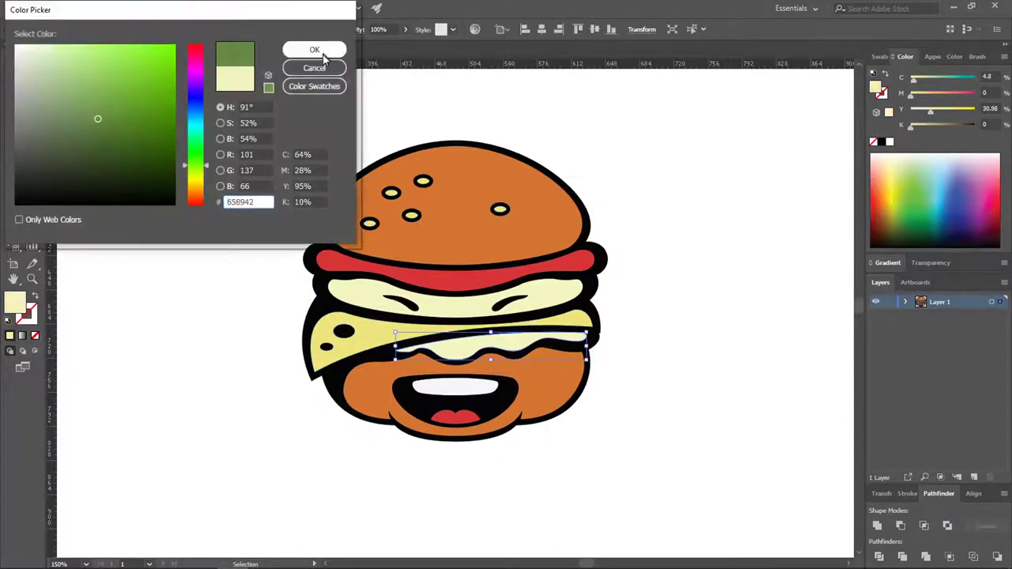
click(314, 49)
Fill the meat patty around the eyes with dark brown 513915, and deselect
click(546, 294)
double_click(14, 302)
click(202, 195)
drag(204, 190, 203, 188)
drag(139, 128, 133, 154)
click(313, 49)
click(693, 240)
click(535, 309)
double_click(14, 302)
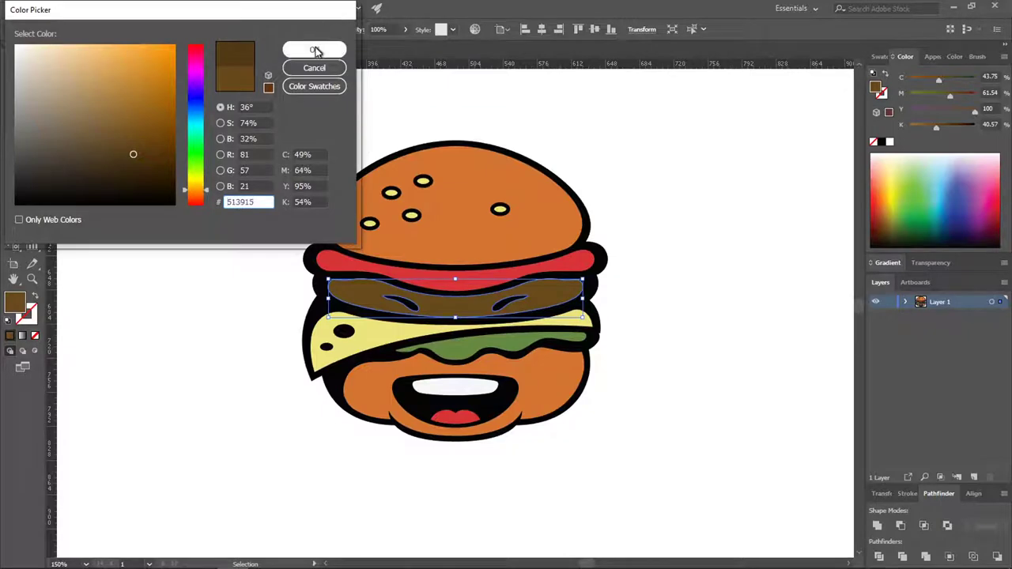
click(313, 49)
click(662, 163)
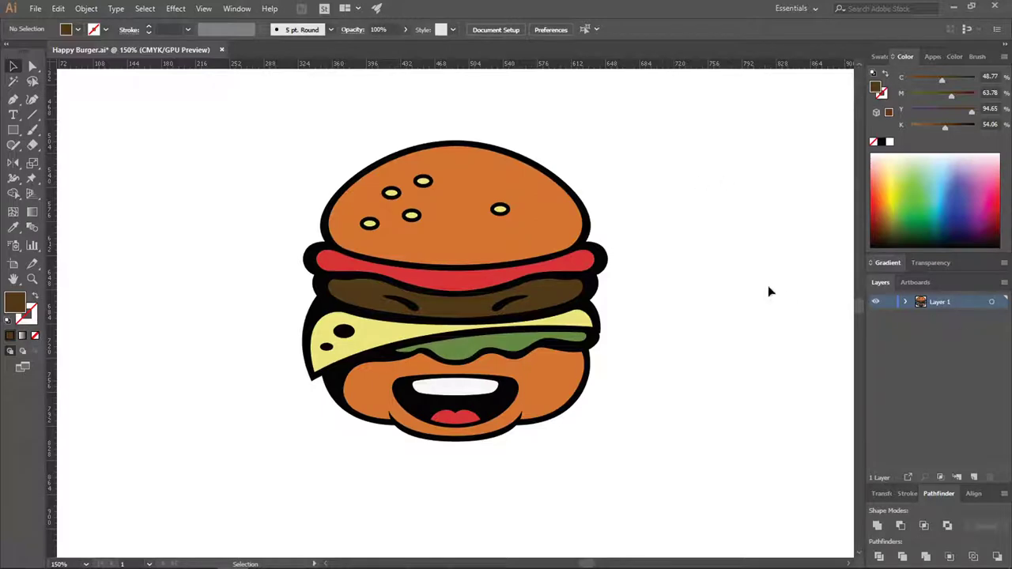
click(13, 100)
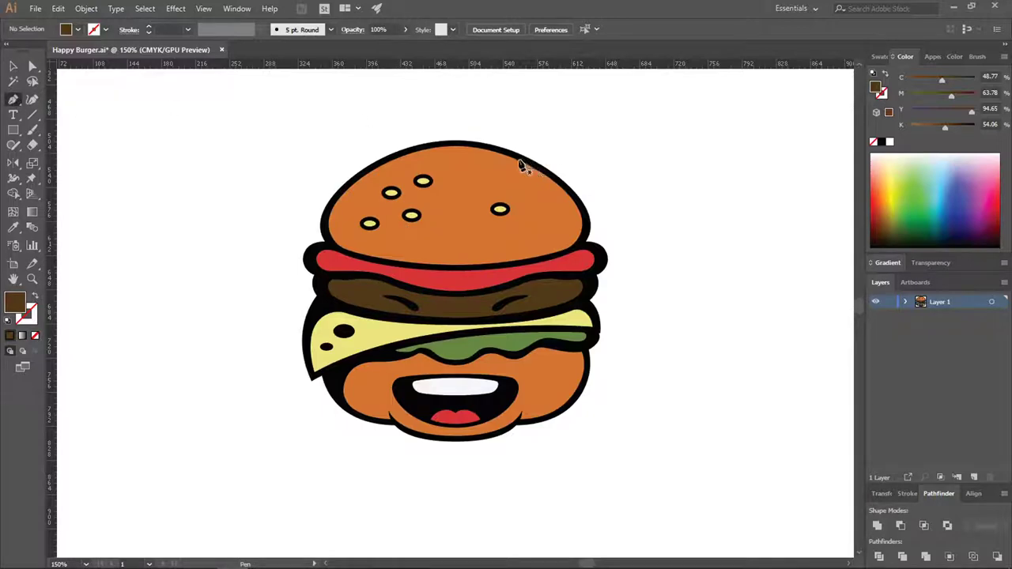
scroll(553, 178, up, 2)
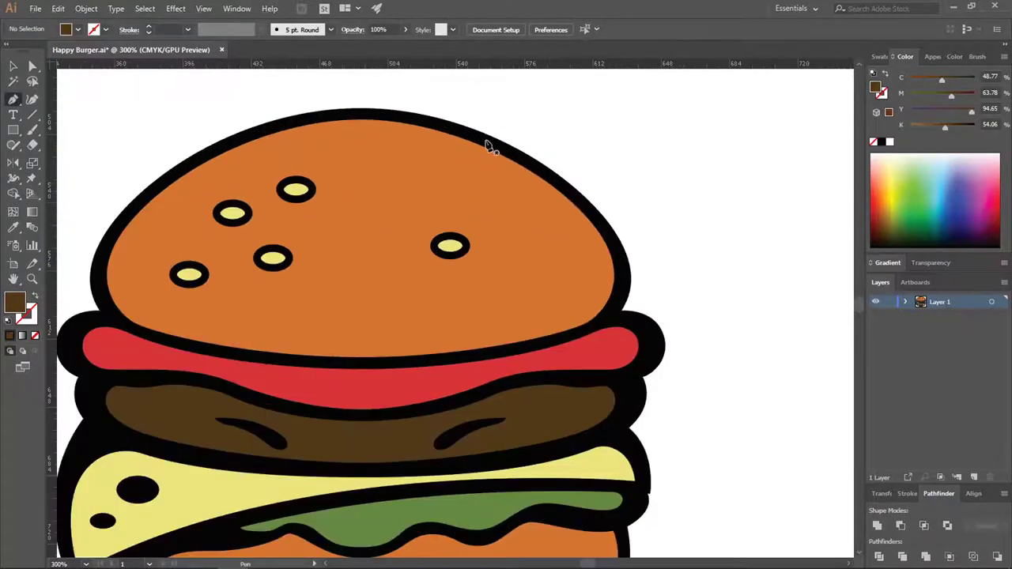
click(440, 113)
click(531, 170)
drag(535, 343, 439, 398)
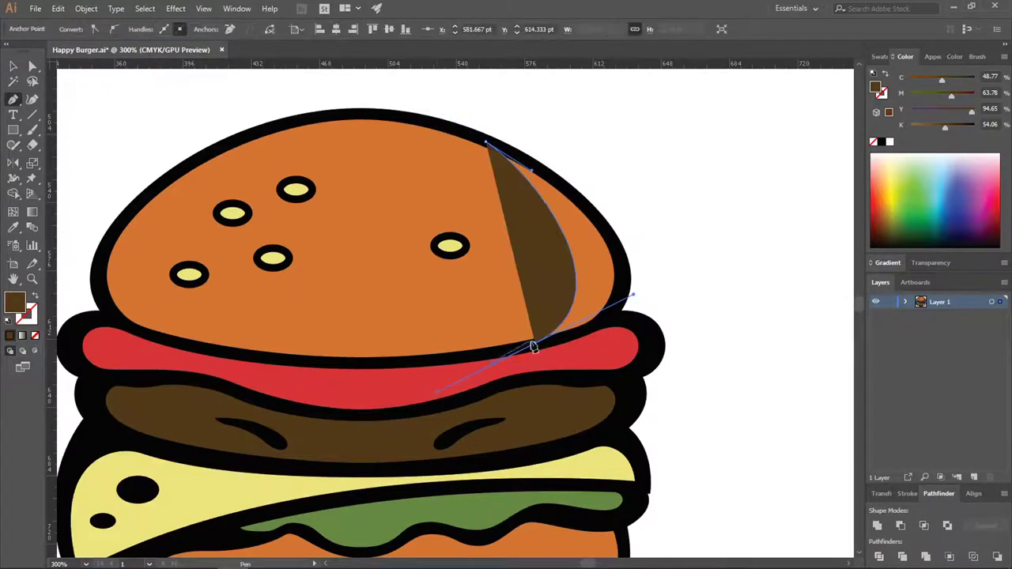
key(ctrl+z)
key(ctrl+z)
Draw a closed dark brown Pen shape over the right side of the top bun, with a curved inner edge and an outer edge beyond the outline
drag(418, 122, 491, 151)
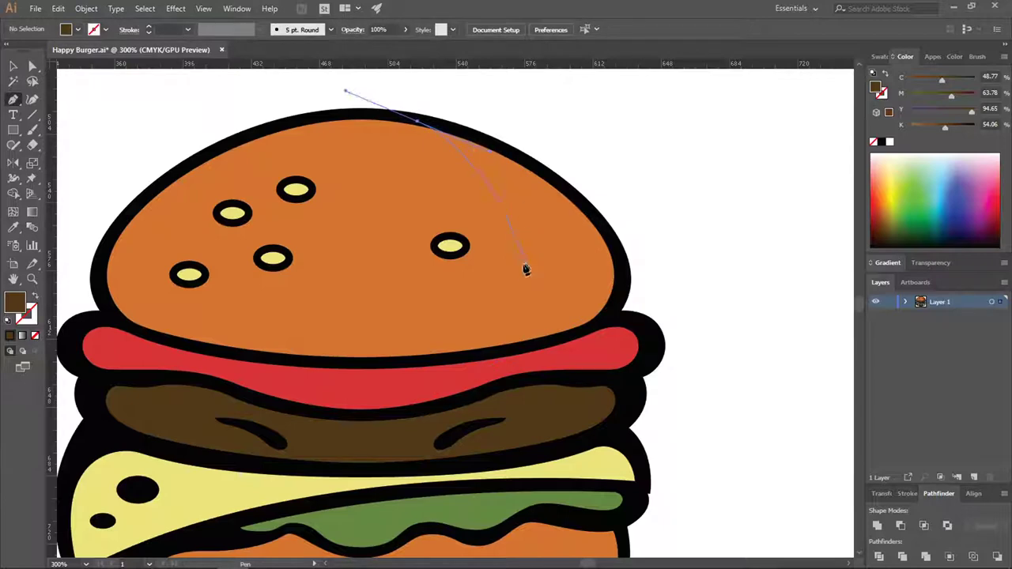
drag(513, 279, 483, 335)
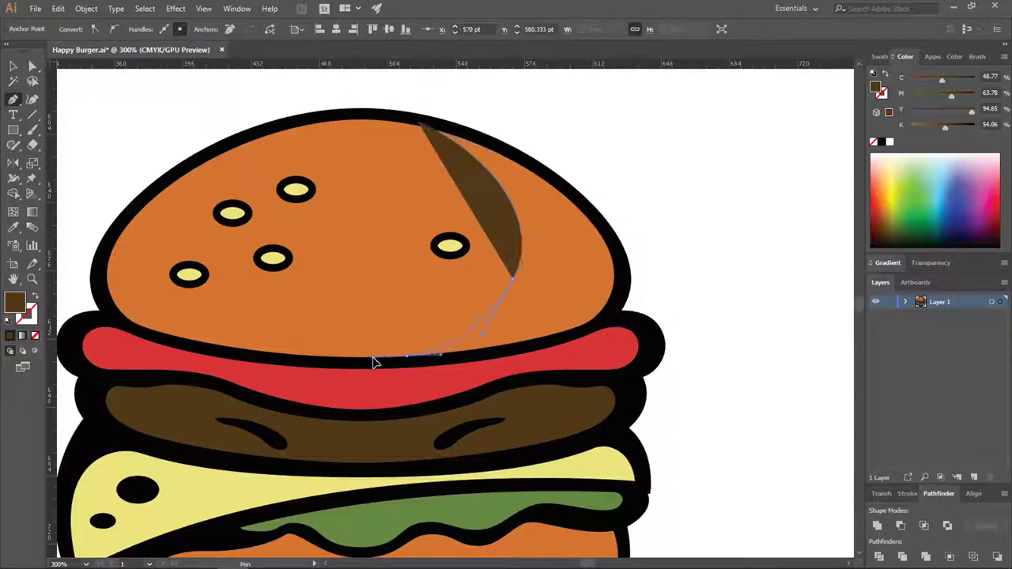
drag(402, 361, 364, 365)
click(402, 361)
click(534, 412)
click(631, 411)
click(680, 364)
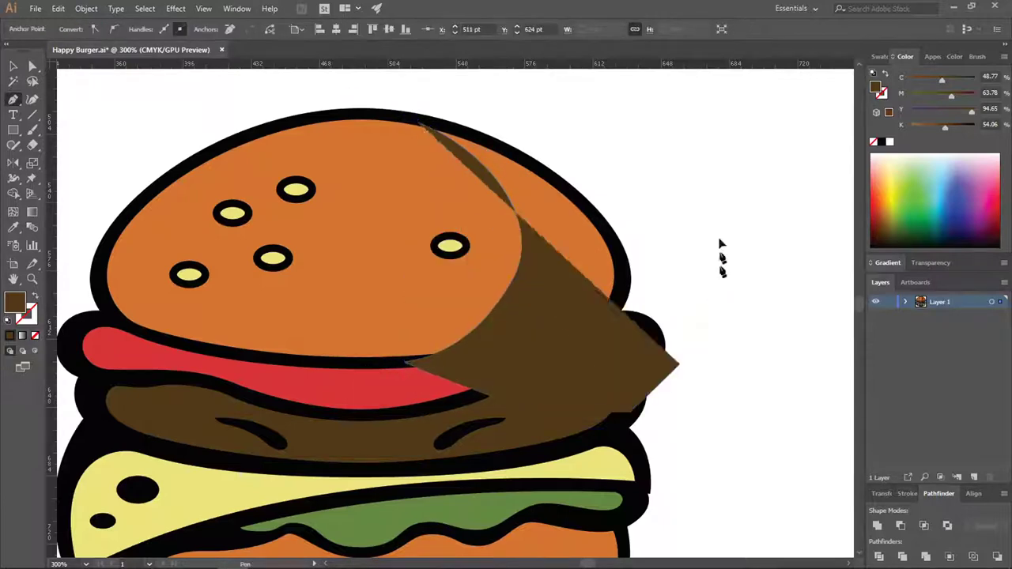
click(718, 275)
click(706, 206)
click(647, 137)
click(547, 105)
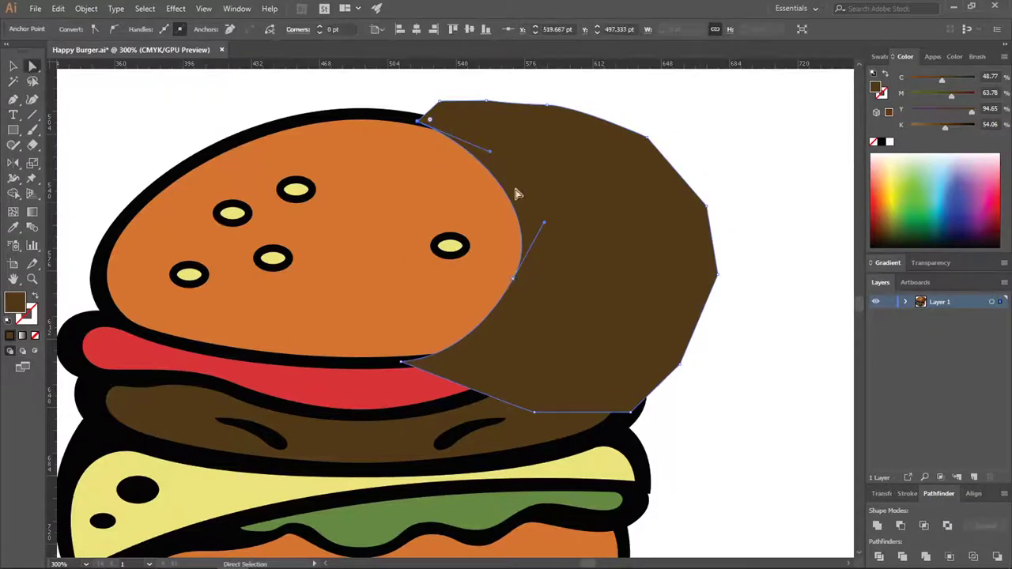
Adjust the direction handle of the middle anchor on the brown shape's inner edge to refine its curve
key(v)
key(a)
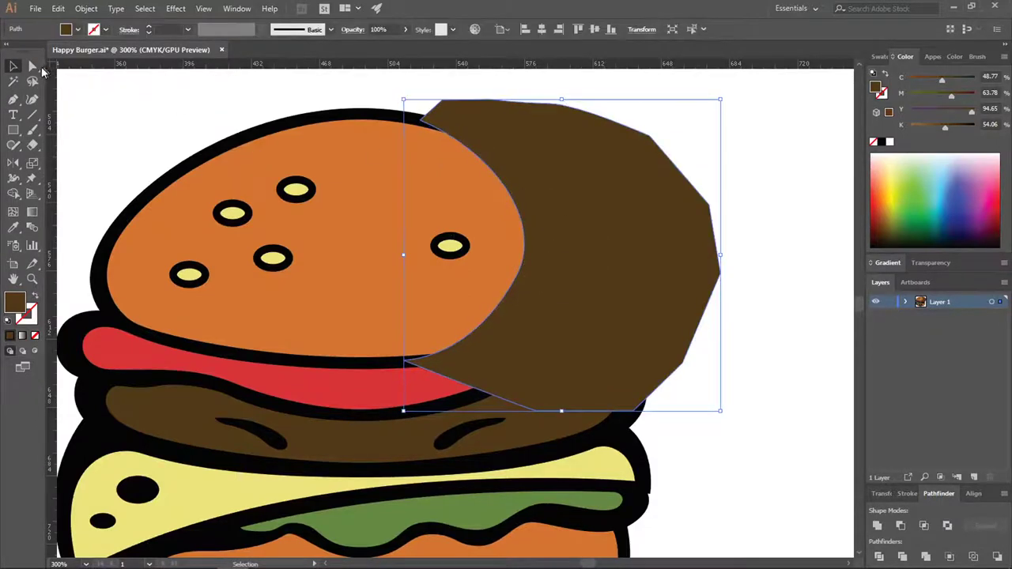
click(516, 282)
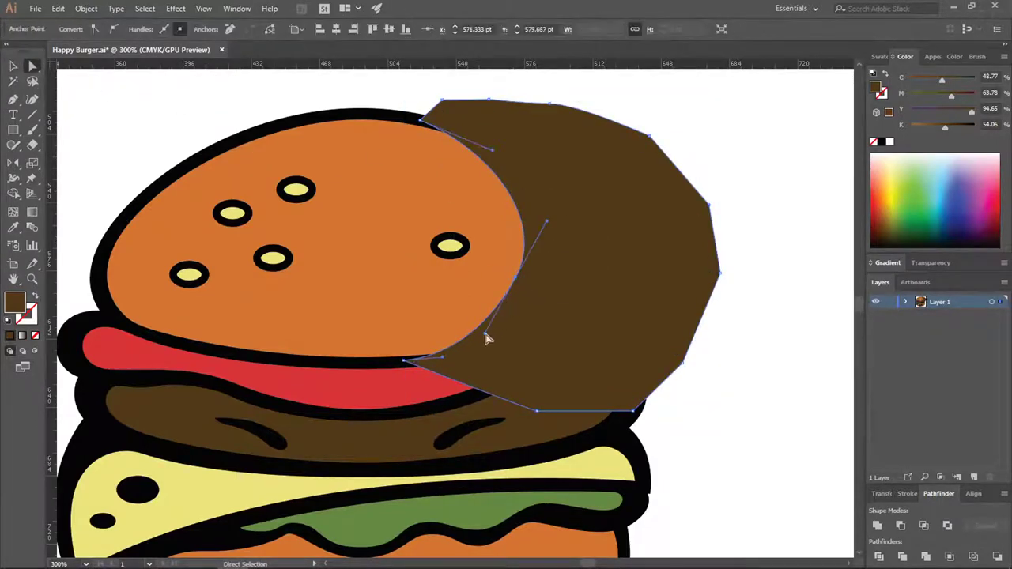
drag(486, 334, 503, 322)
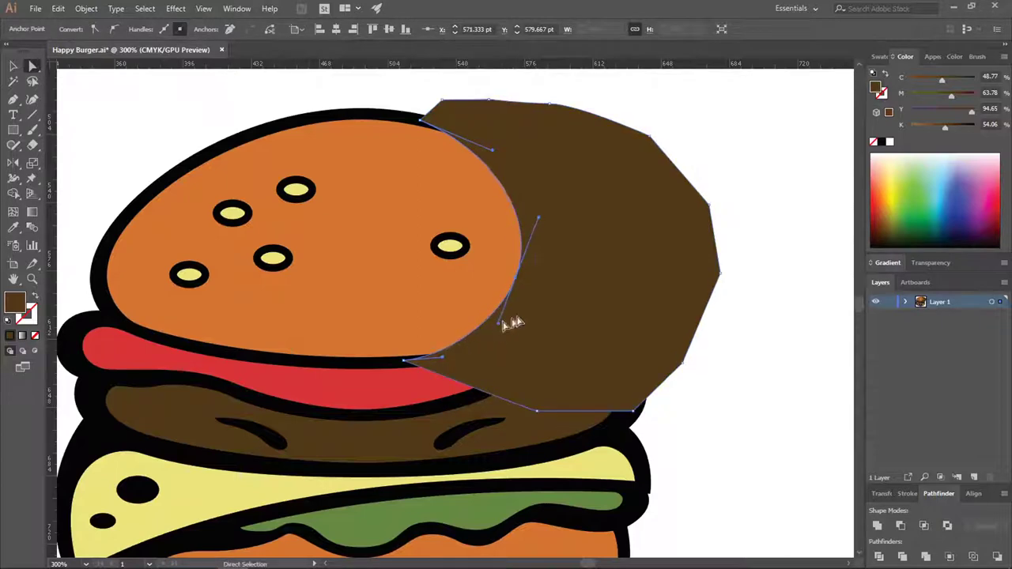
Trim the dark brown shape to the top bun's outline with Shape Builder, removing the part outside the bun
click(732, 111)
key(v)
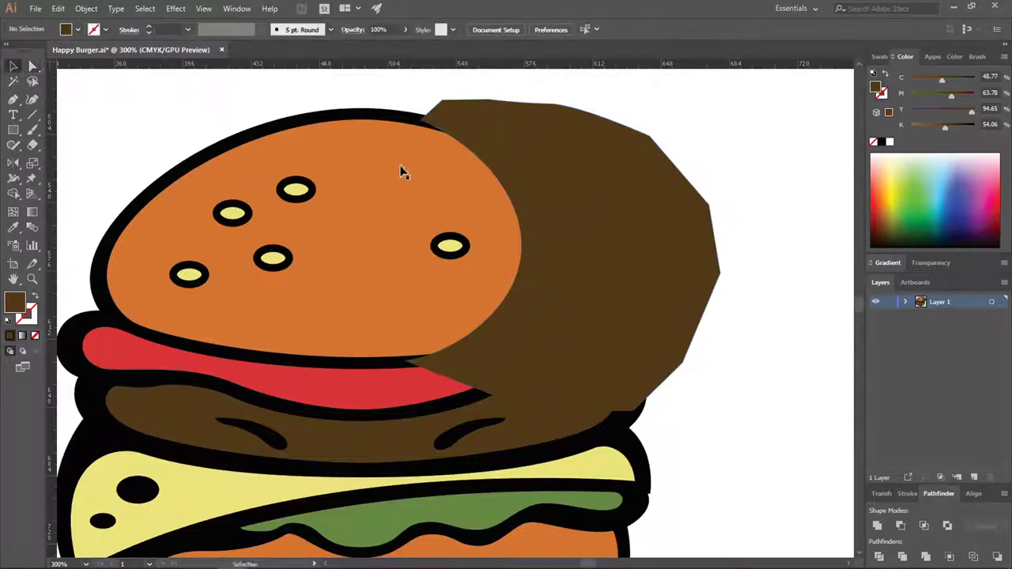
click(400, 173)
shift+click(553, 155)
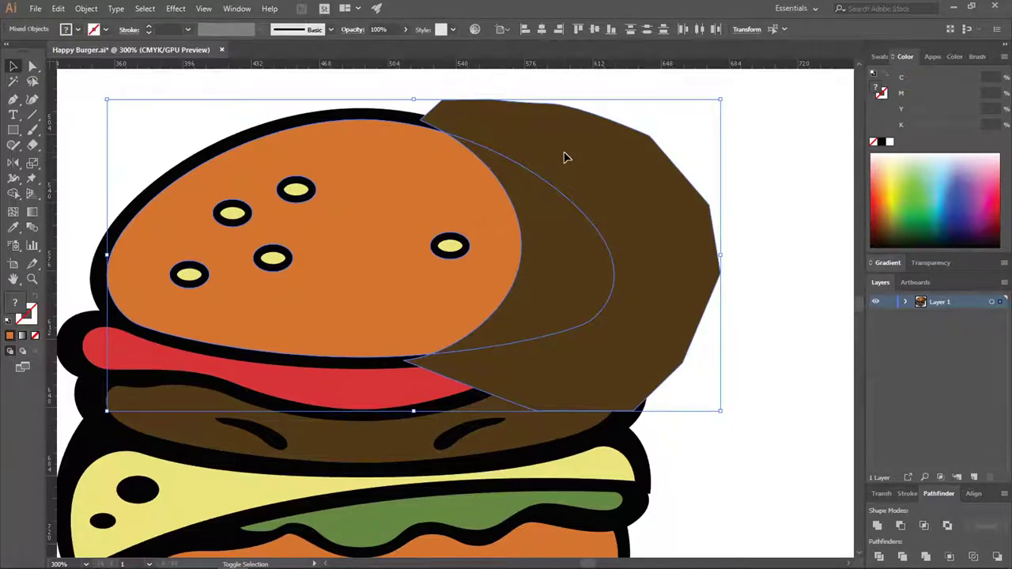
click(15, 197)
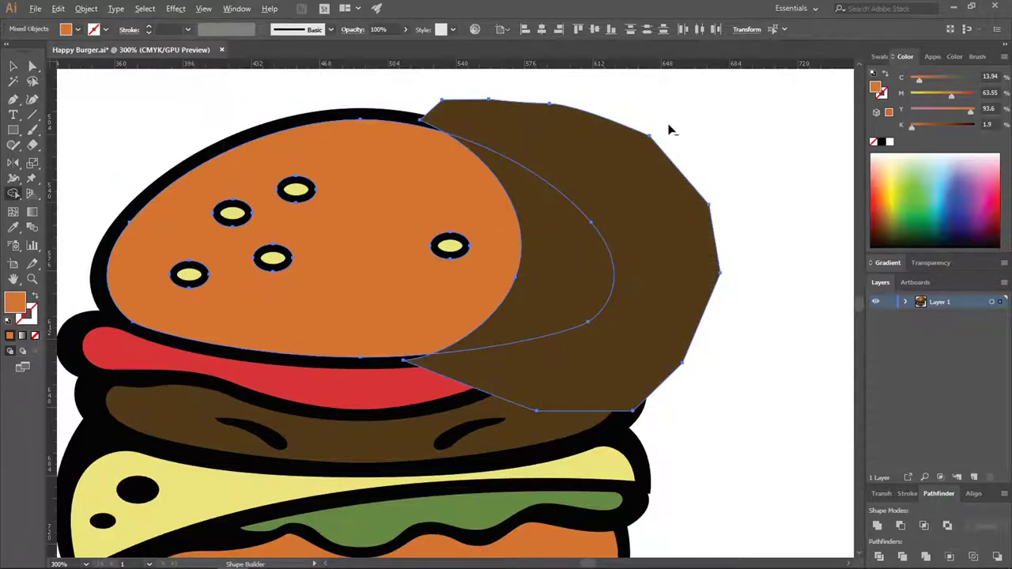
drag(704, 124, 632, 157)
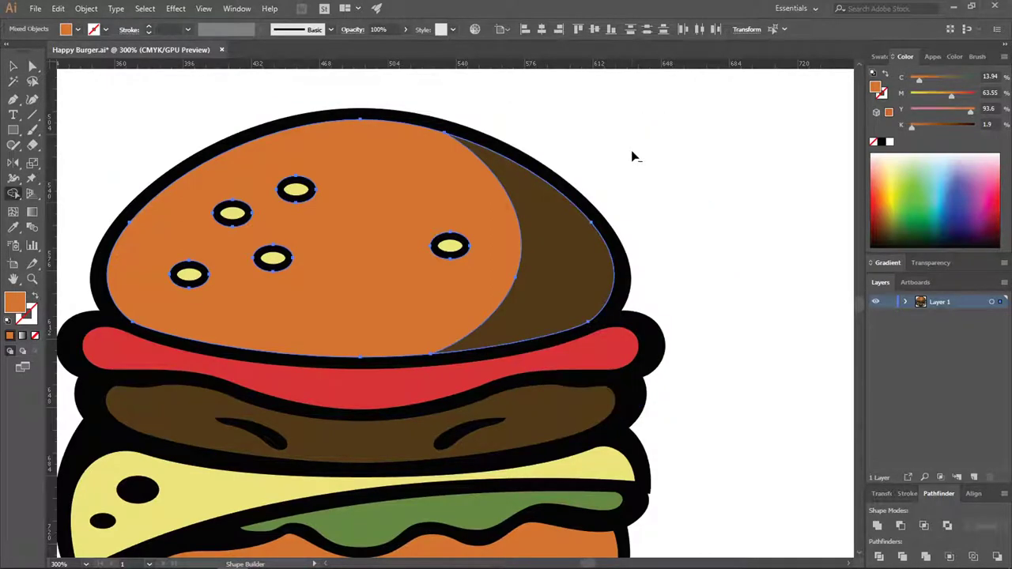
click(13, 66)
click(673, 138)
scroll(625, 158, down, 1)
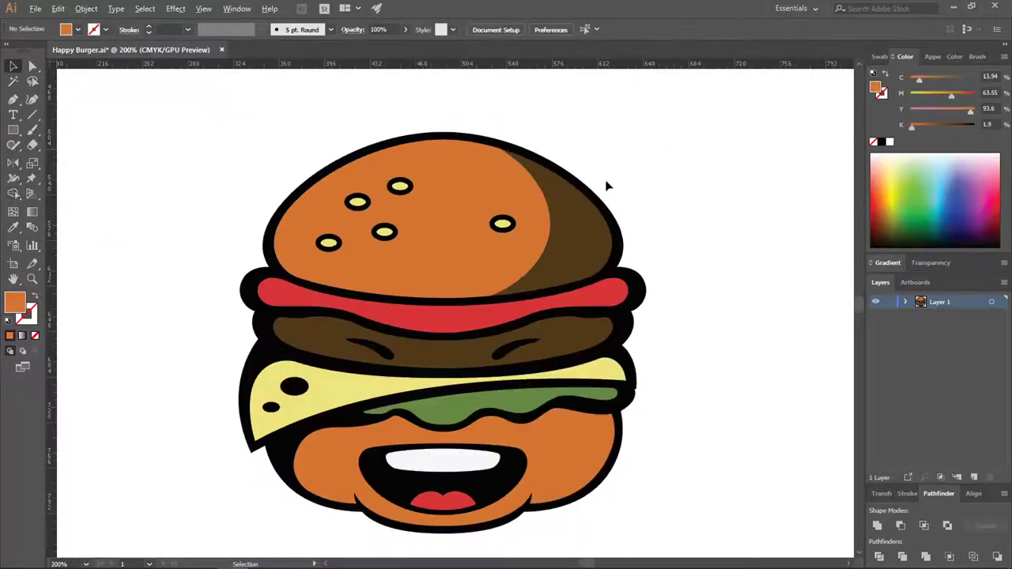
Recolour the bun's trimmed shading shape with a lighter brown, about C 33.5, M 60, Y 100, K 21
click(586, 235)
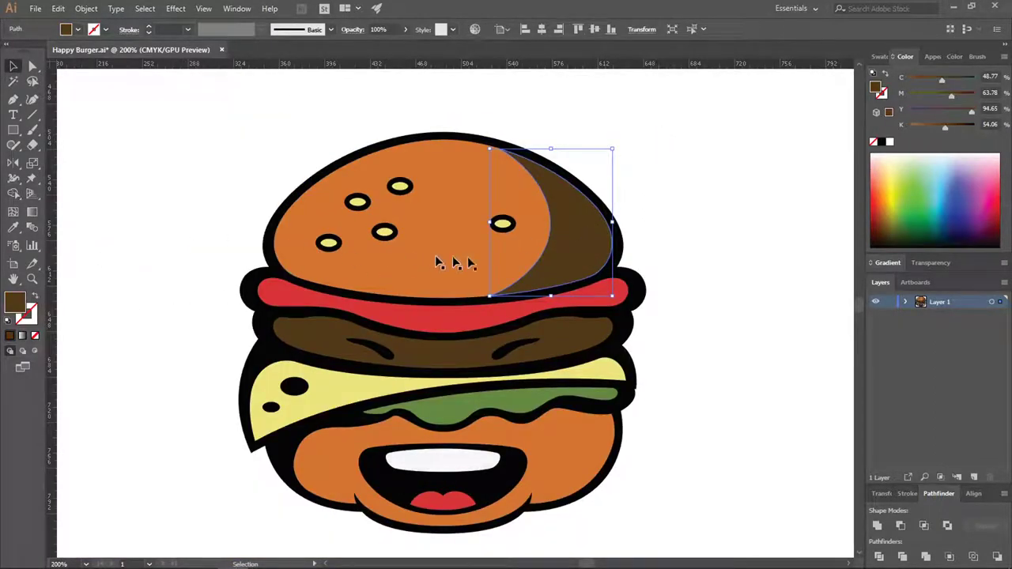
double_click(17, 303)
drag(132, 152, 142, 112)
click(314, 49)
click(624, 177)
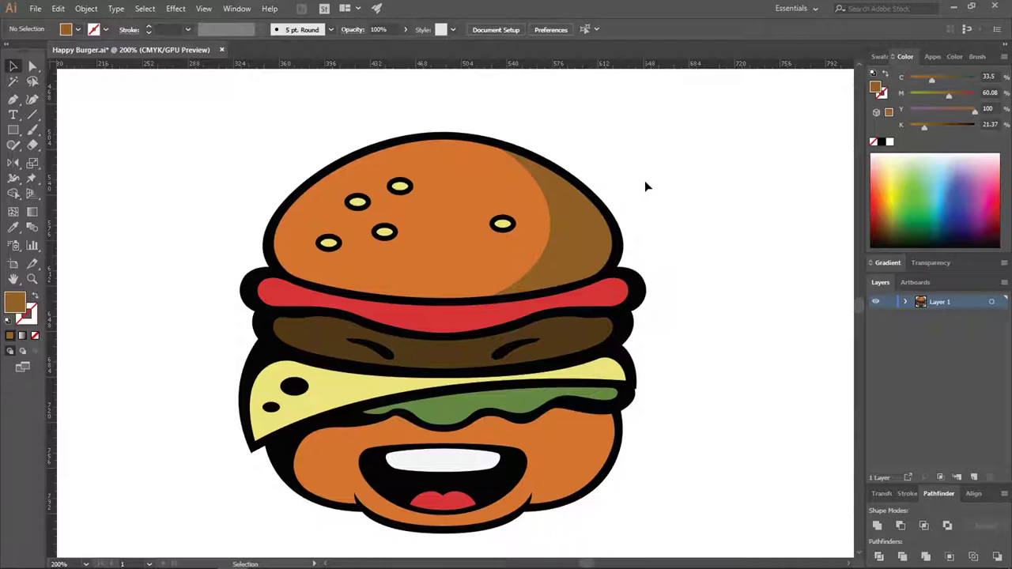
Sample the bun's orange onto its shading shape, darken the fill to B7652E, and deselect
click(586, 227)
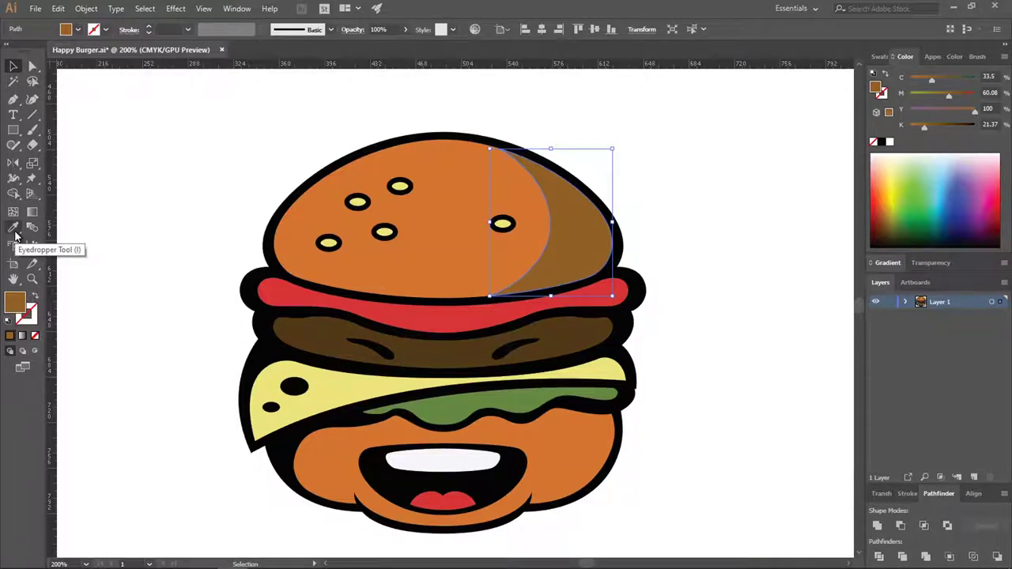
click(13, 229)
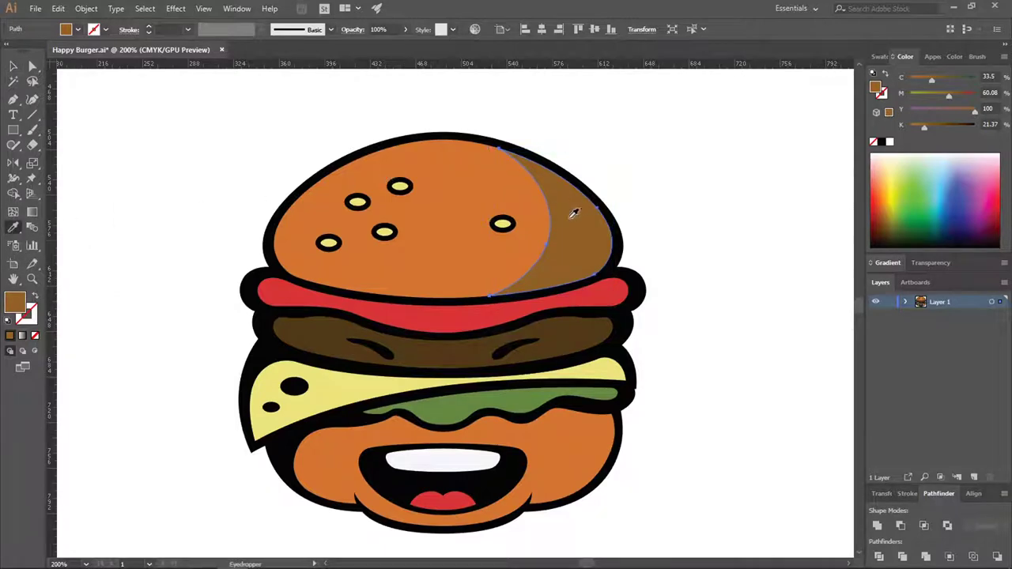
click(499, 200)
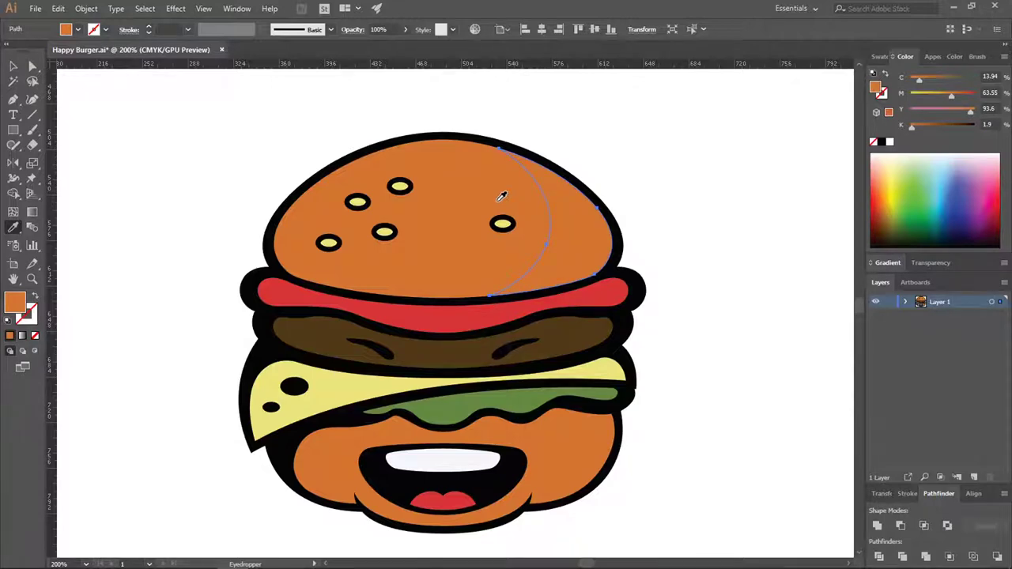
double_click(15, 303)
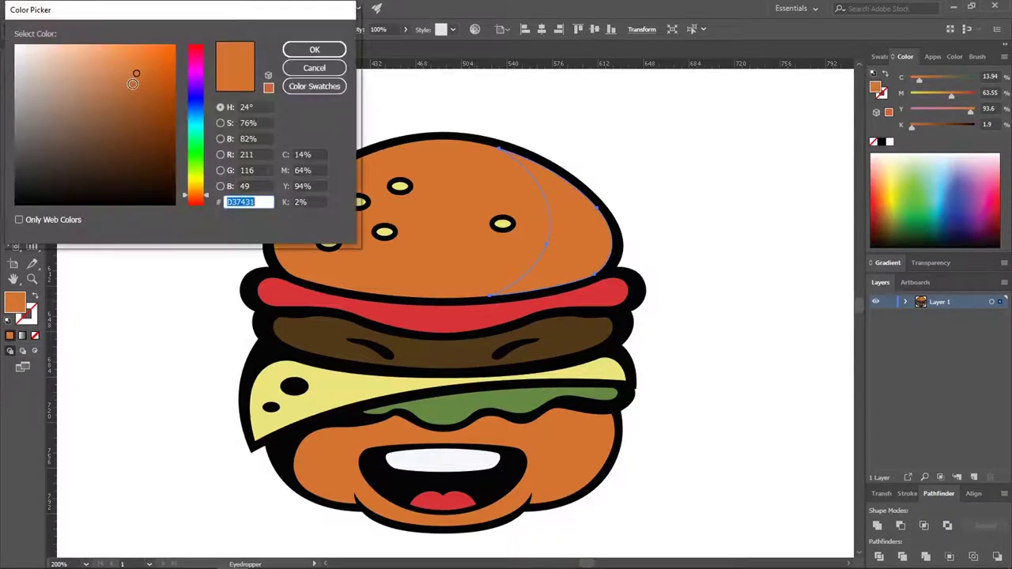
drag(133, 83, 135, 88)
click(304, 54)
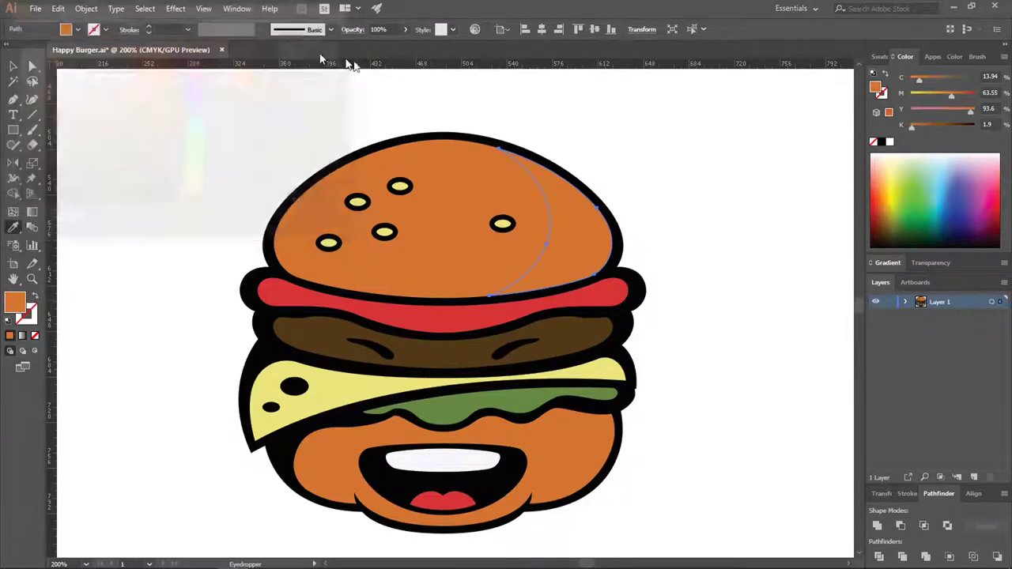
click(282, 113)
scroll(320, 152, down, 2)
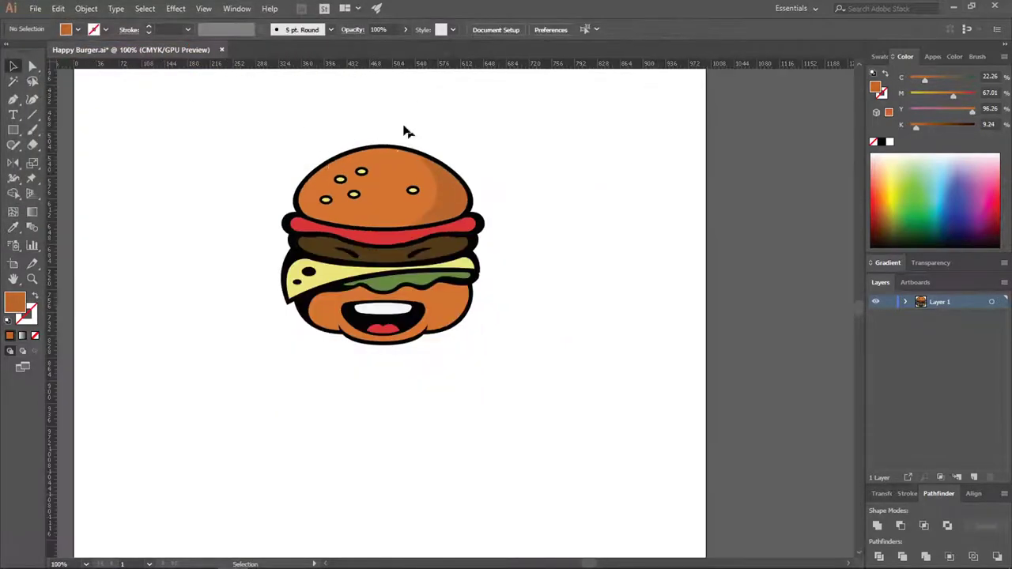
scroll(426, 135, up, 2)
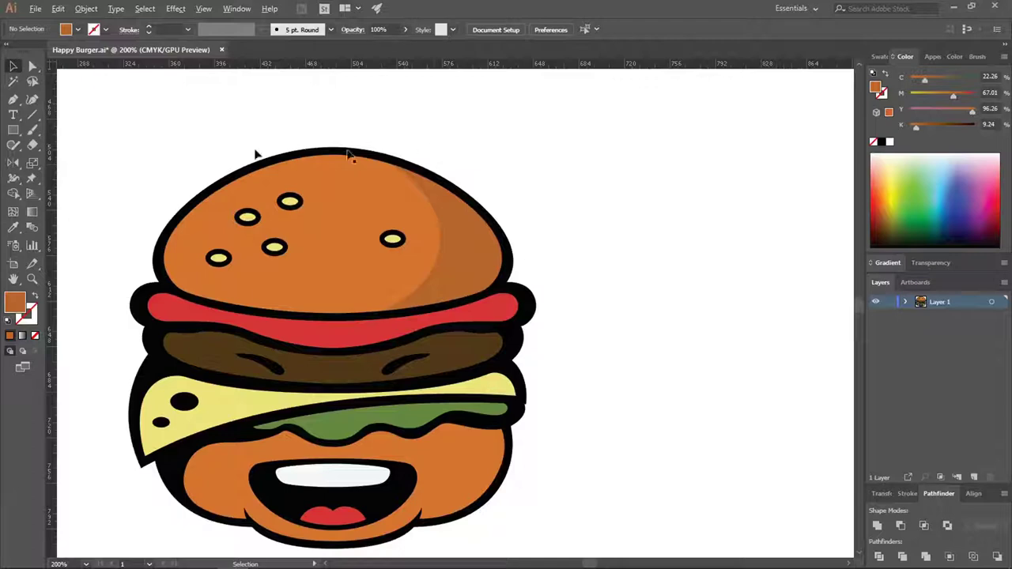
scroll(435, 189, up, 1)
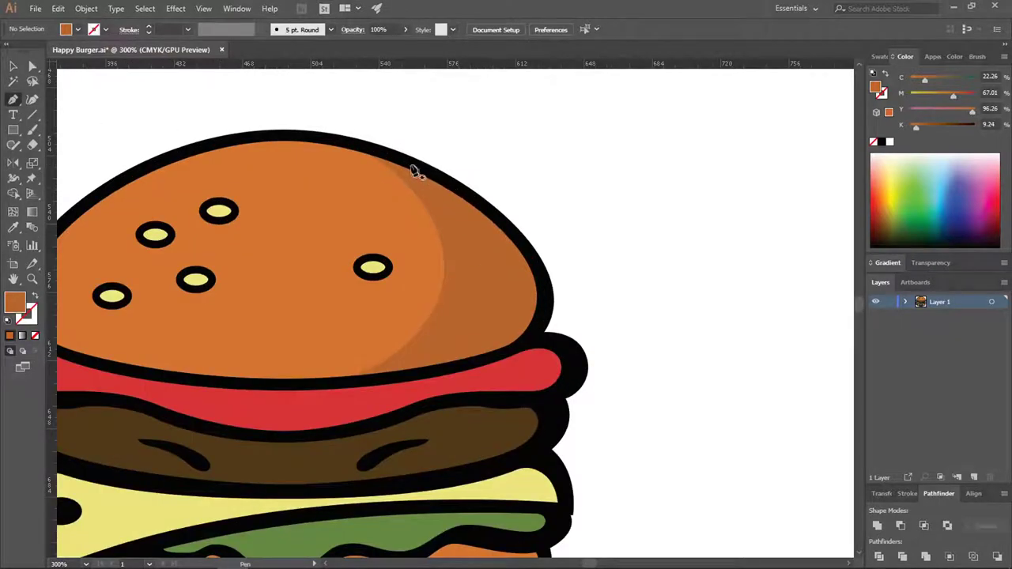
click(451, 363)
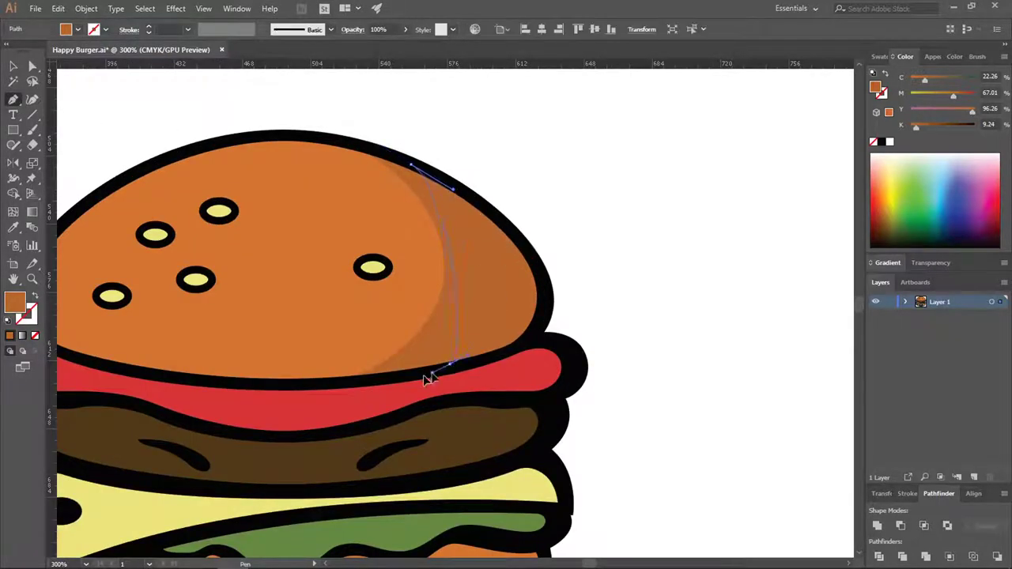
drag(332, 442, 334, 441)
key(ctrl+z)
key(ctrl+z)
key(ctrl+z)
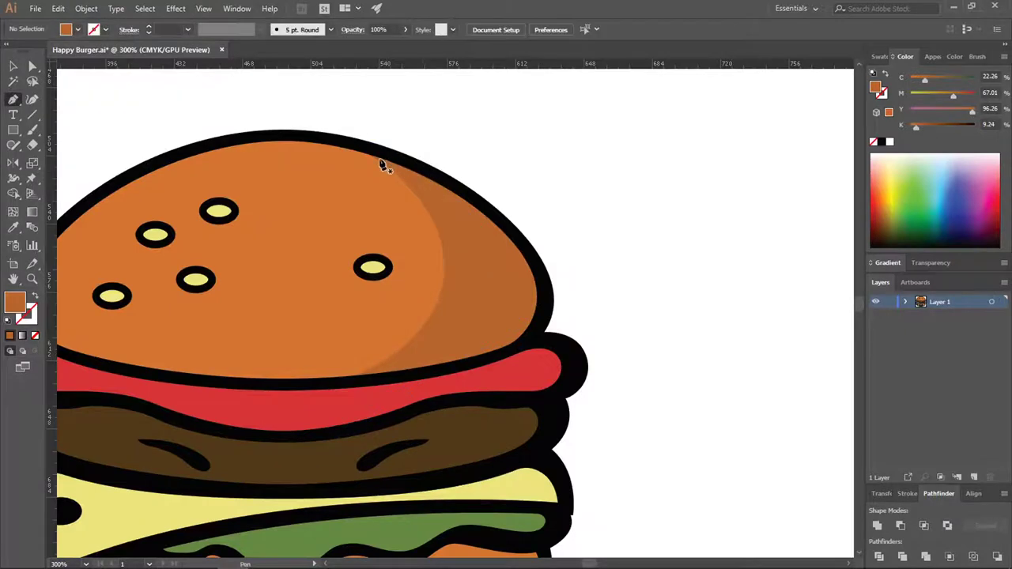
Add a narrower second shading shape trimmed to the bun's right edge, filled with about C 28, M 69, Y 96, K 18
drag(446, 367, 338, 468)
click(446, 367)
drag(571, 372, 583, 352)
click(611, 276)
click(557, 175)
drag(431, 116, 416, 122)
click(384, 155)
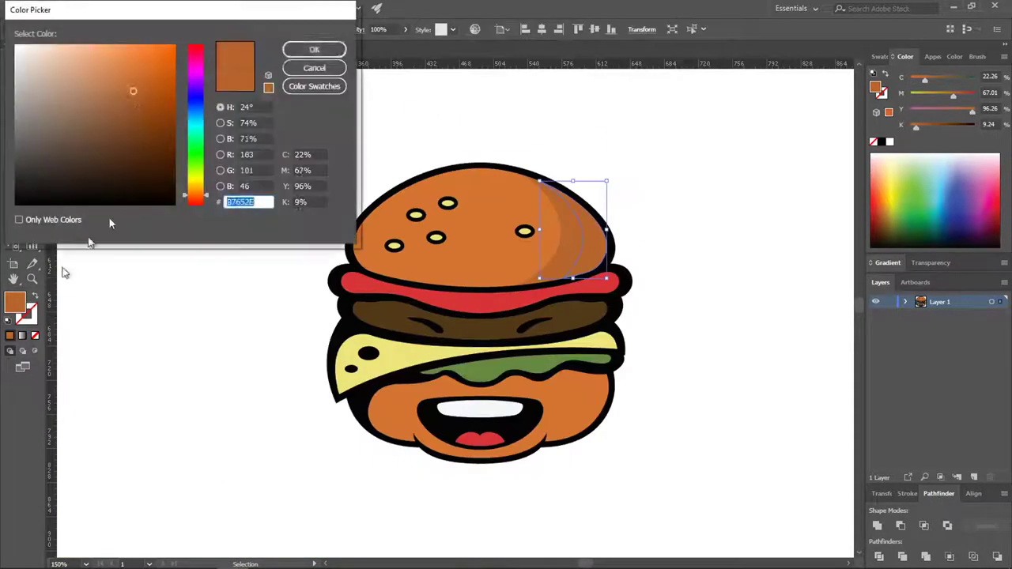
scroll(519, 241, down, 1)
scroll(460, 237, up, 1)
Draw a closed Pen shape over the right tip of the tomato slice, with a curved inner edge and an outer edge beyond the outline
key(p)
scroll(664, 295, up, 2)
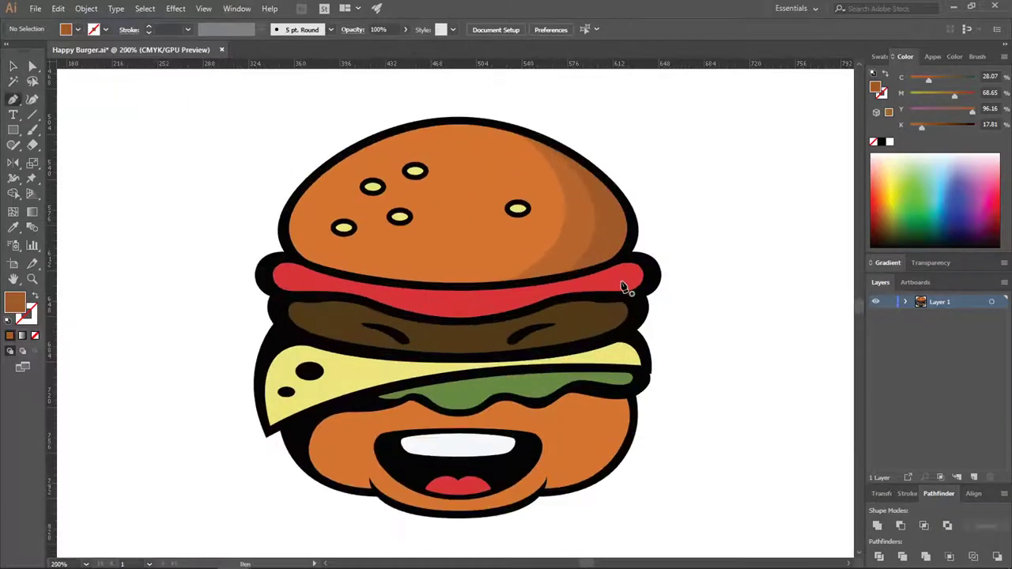
click(572, 273)
drag(606, 305, 586, 345)
click(684, 336)
click(744, 296)
click(696, 234)
click(652, 228)
click(571, 274)
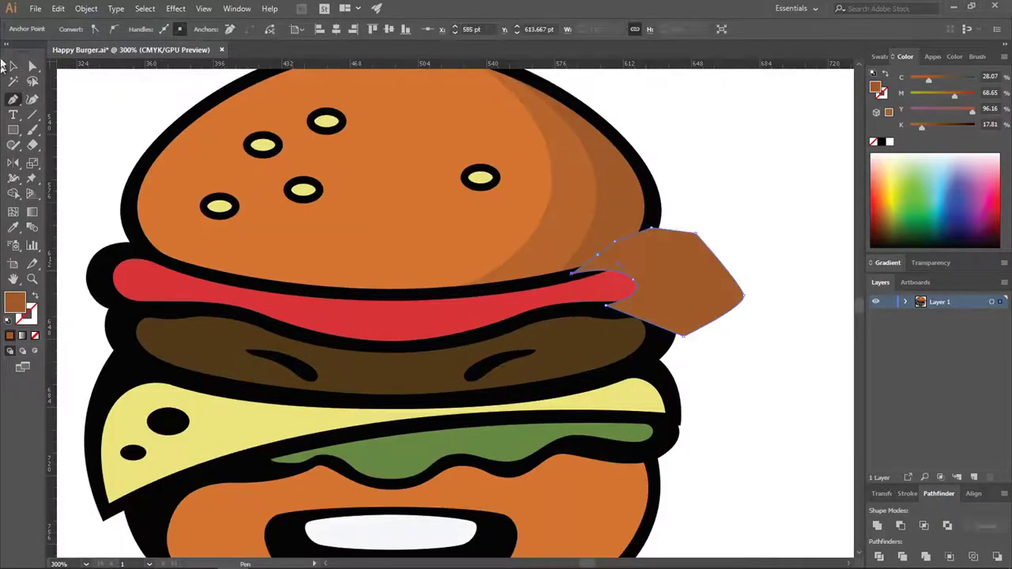
Trim the shape at the tomato's tip to the slice with Shape Builder, and fill it with the sampled tomato red
click(12, 66)
shift+click(237, 289)
click(13, 194)
alt+click(704, 284)
click(12, 226)
click(218, 303)
key(v)
click(656, 271)
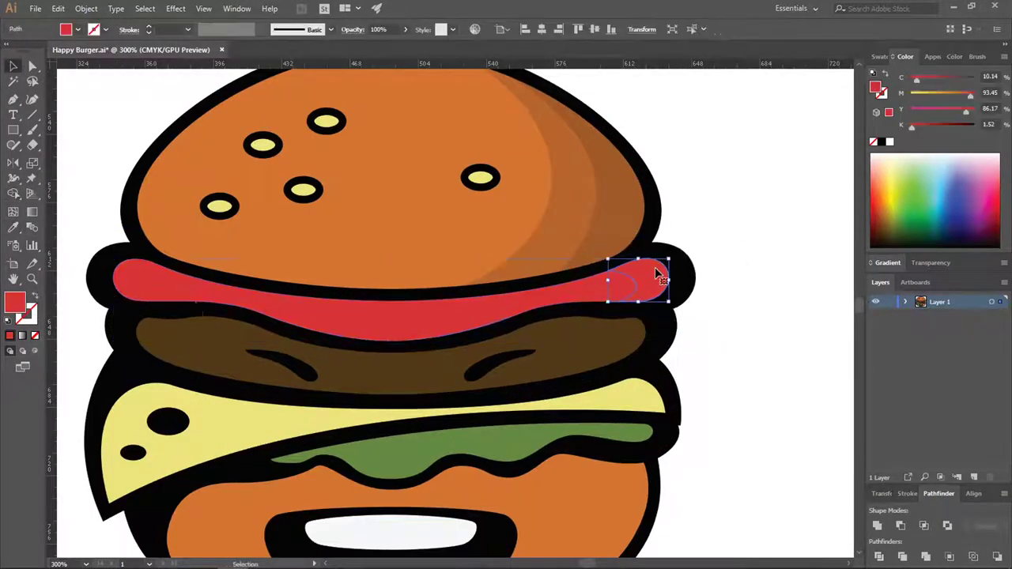
double_click(13, 301)
click(313, 68)
click(712, 160)
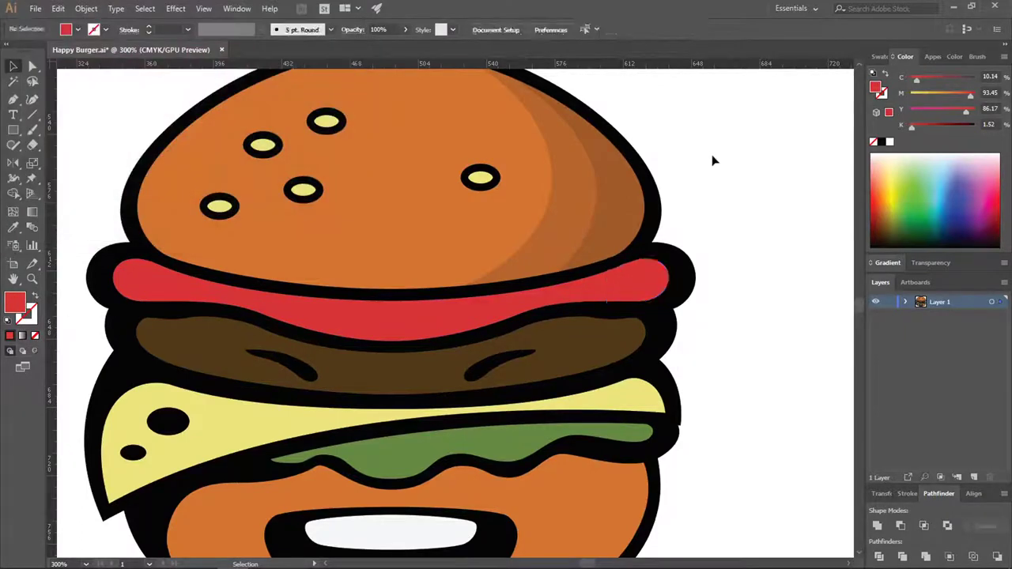
click(655, 276)
key(ctrl+shift+a)
Draw a wider closed Pen shape over the tomato's right end, starting its curved inner edge farther from the tip
key(p)
drag(516, 283, 560, 277)
drag(586, 292, 581, 299)
click(553, 309)
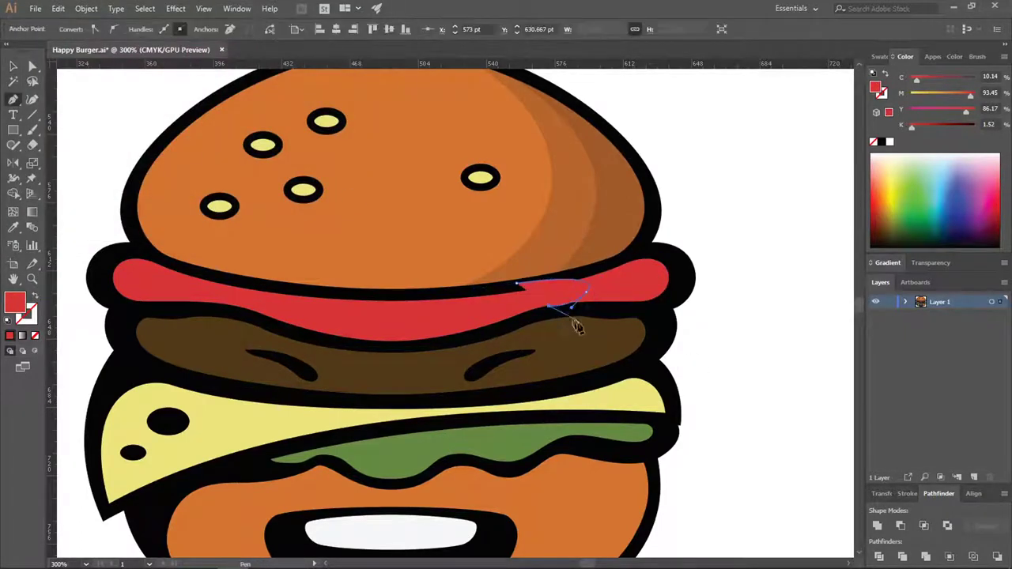
click(650, 343)
click(516, 282)
Trim the wider shape to the tomato slice with Shape Builder, removing the part outside the slice
click(13, 66)
click(237, 289)
shift+click(637, 235)
key(shift+m)
alt+click(694, 264)
Adjust the anchors and direction handle on the tomato shading shape's inner edge to smooth its curve
key(a)
scroll(593, 269, up, 3)
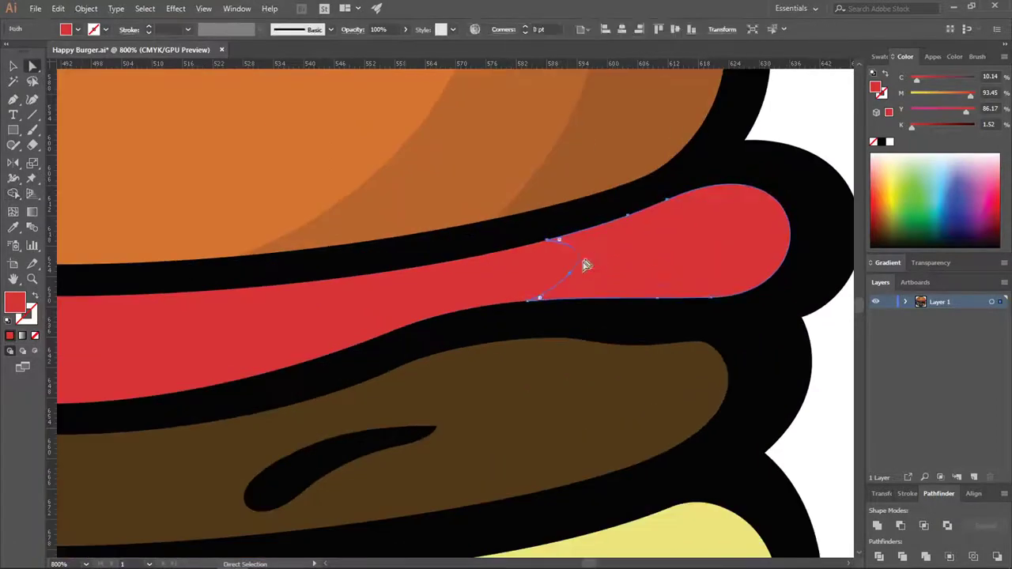
click(557, 291)
click(548, 242)
click(547, 240)
mouse_move(577, 245)
mouse_down()
mouse_move(578, 259)
mouse_move(586, 229)
mouse_up()
Fill the tomato's shading shape with a darker red, about C 21, M 94, Y 89, K 12, and deselect
alt+scroll(513, 285, down, 3)
double_click(15, 302)
click(135, 91)
click(314, 49)
click(717, 237)
Draw a second, narrower closed Pen shape over the tomato's shaded right end, with a curved inner edge
scroll(525, 298, up, 1)
key(p)
drag(591, 276, 569, 289)
click(559, 287)
click(547, 239)
Trim the second shading shape to the tomato's outline with Shape Builder, removing the part outside it
key(v)
shift+click(580, 272)
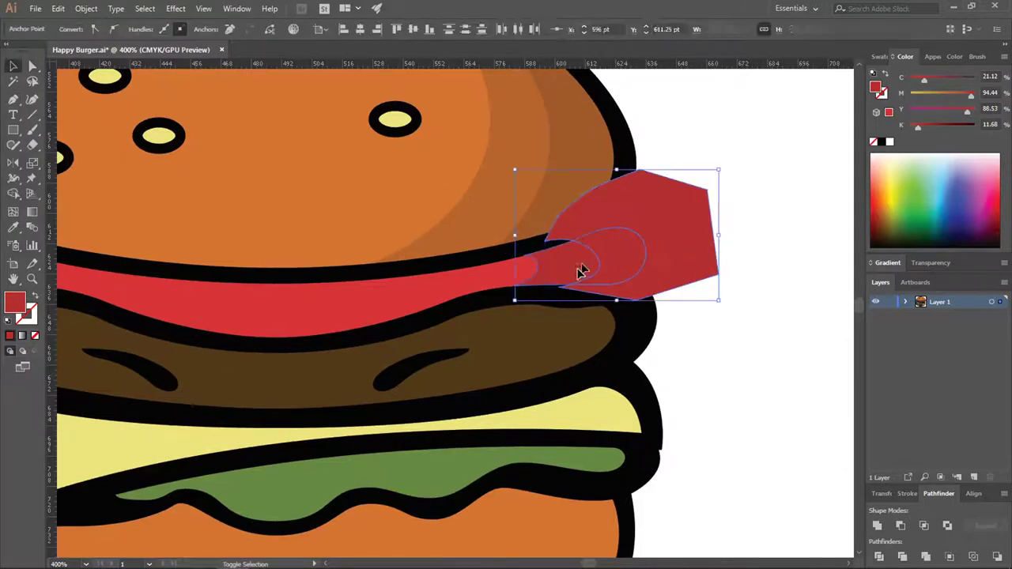
click(12, 194)
alt+click(679, 222)
Fill the tomato's outermost shading shape with a deeper red, about C 26, M 92, Y 85, K 23, and deselect
click(13, 65)
shift+click(545, 269)
double_click(15, 302)
click(133, 106)
click(314, 49)
key(ctrl+shift+a)
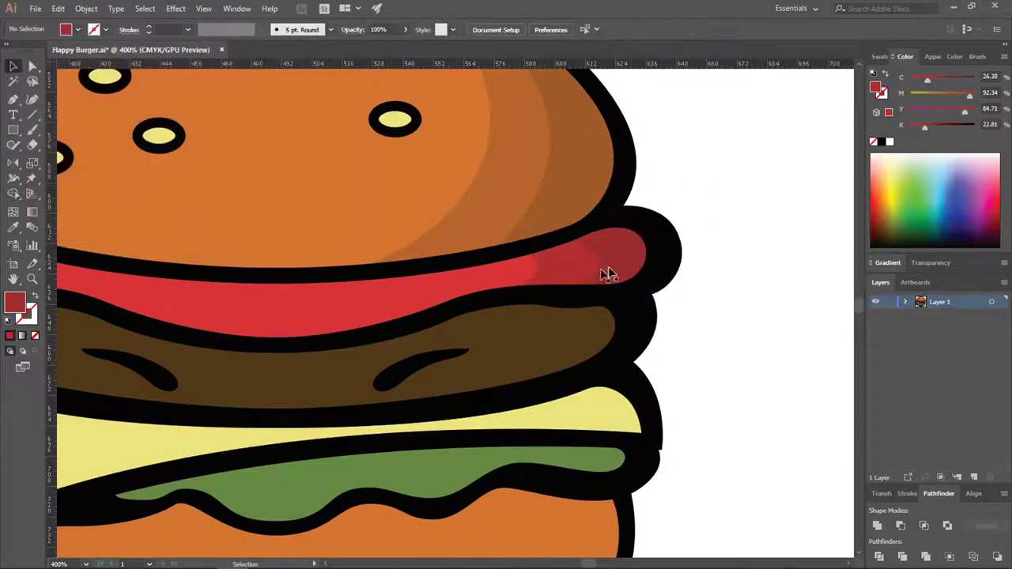
Smooth the deeper red shape's inner edge, moving its middle anchor to about X 617 pt, Y 622 pt and adjusting the handles; deselect
key(a)
click(601, 271)
click(586, 276)
click(593, 272)
scroll(591, 272, up, 3)
click(599, 271)
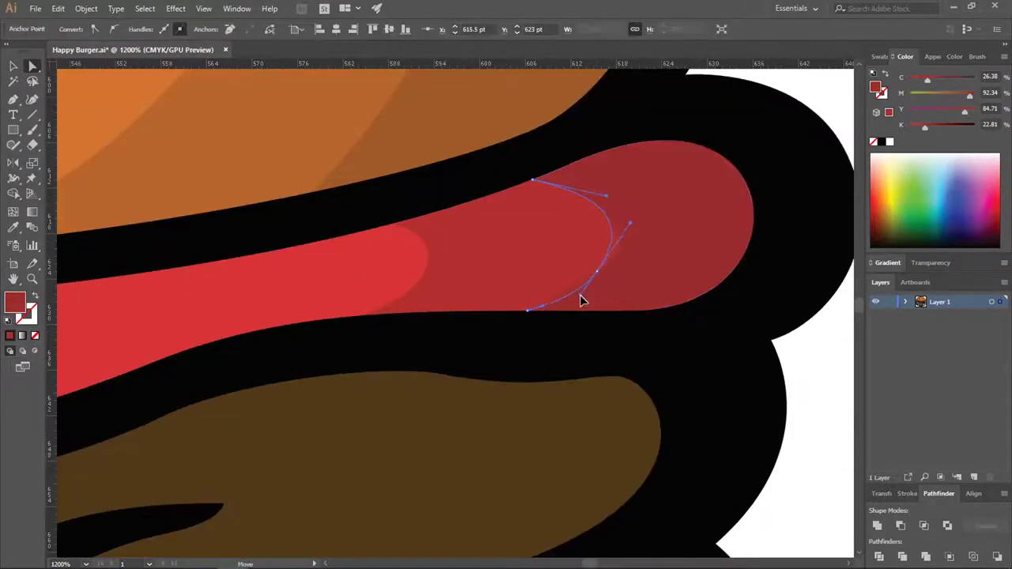
drag(599, 274, 555, 311)
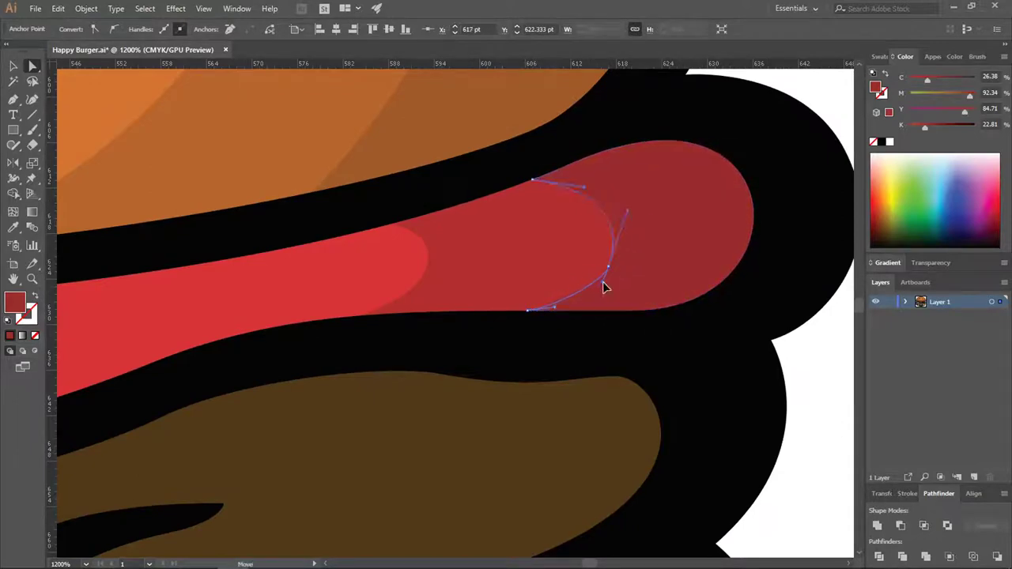
key(ctrl+shift+a)
scroll(637, 225, down, 7)
scroll(716, 277, up, 2)
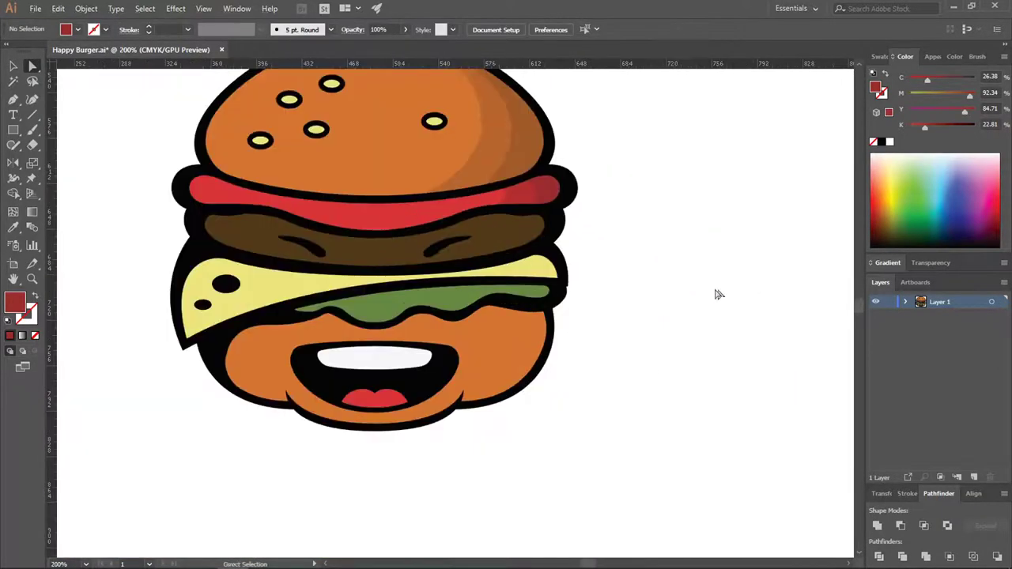
Start a Pen shading path from the patty's left end along the left part of its upper edge
scroll(700, 303, down, 1)
scroll(668, 286, up, 1)
key(p)
scroll(296, 233, up, 2)
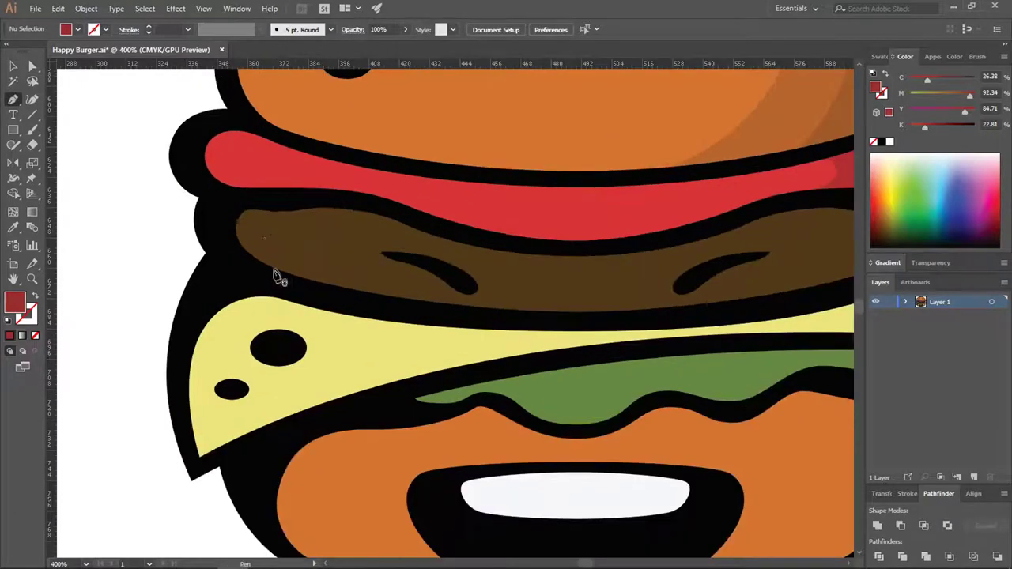
drag(259, 263, 252, 218)
drag(316, 226, 346, 224)
scroll(439, 277, down, 1)
mouse_move(445, 231)
mouse_down()
mouse_move(514, 256)
mouse_move(677, 273)
mouse_up()
scroll(440, 277, down, 1)
key(ctrl+z)
scroll(420, 264, up, 3)
key(ctrl+z)
scroll(360, 273, down, 3)
scroll(404, 265, up, 3)
scroll(501, 266, down, 3)
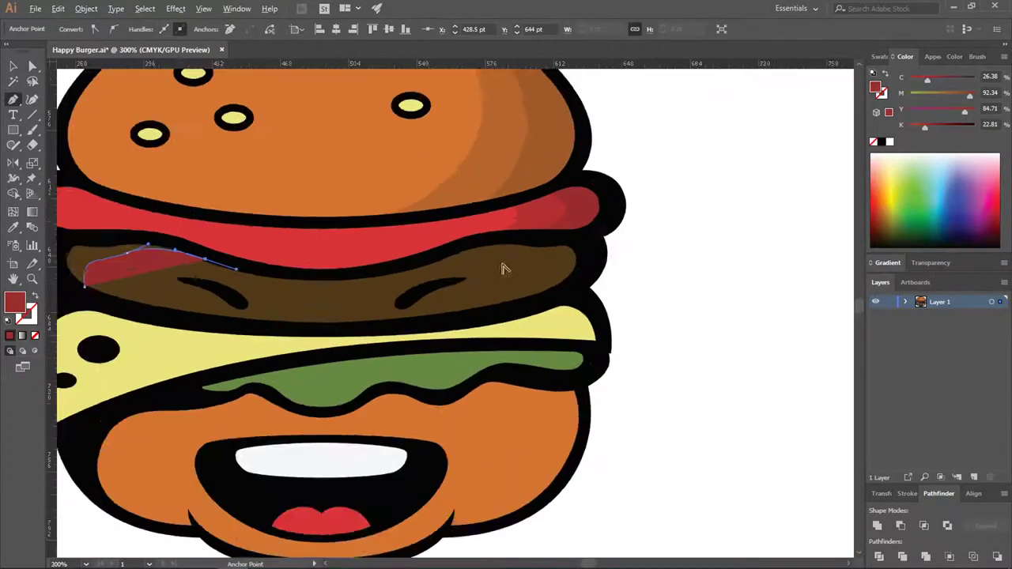
Continue the shading path across the patty's upper edge and curve it around inside the right end
scroll(452, 266, up, 2)
scroll(435, 261, down, 4)
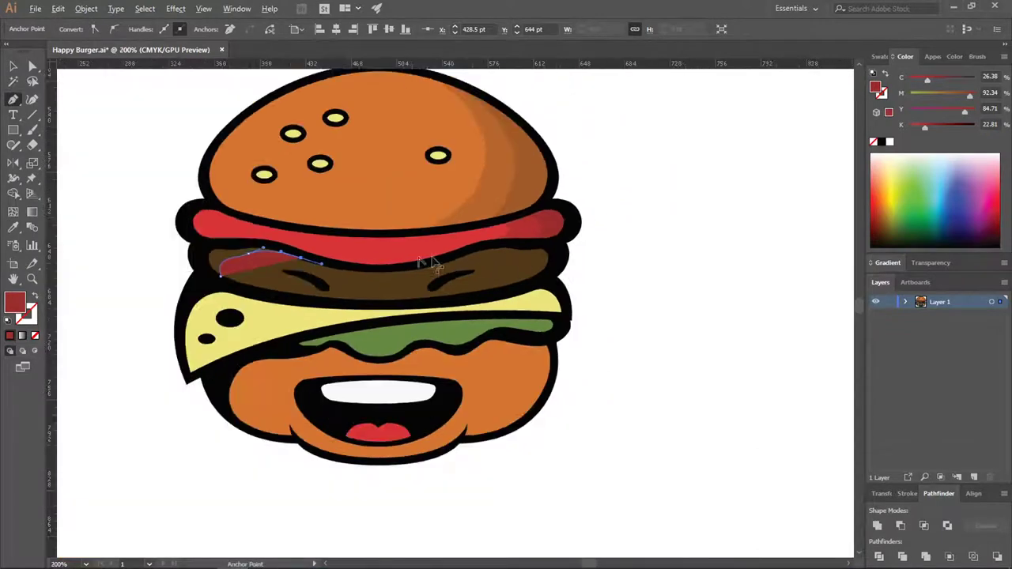
scroll(429, 264, up, 3)
drag(484, 270, 535, 247)
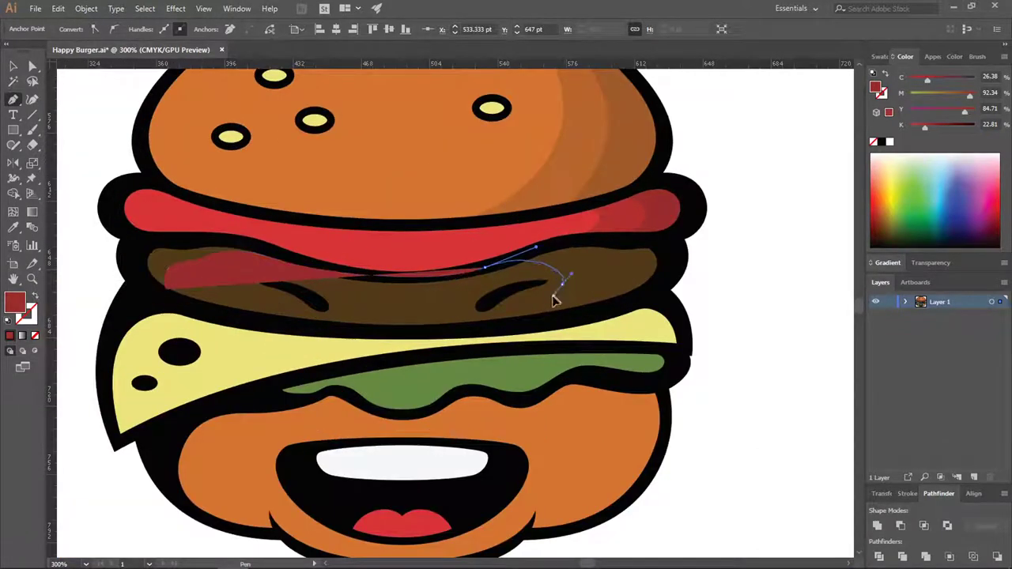
key(ctrl+z)
drag(553, 296, 553, 298)
drag(492, 329, 479, 332)
key(ctrl+z)
key(ctrl+z)
drag(567, 271, 573, 283)
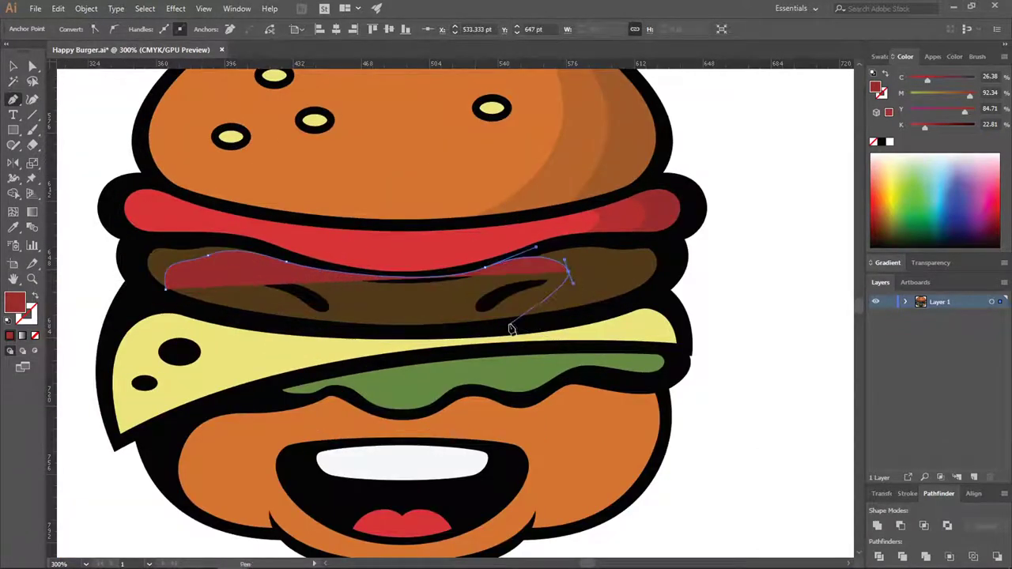
Bring the path down to the patty's lower edge, close it around the outside, and trim it to the patty
drag(509, 324, 455, 326)
click(510, 324)
click(595, 366)
click(750, 329)
click(750, 237)
click(619, 154)
click(293, 104)
click(123, 204)
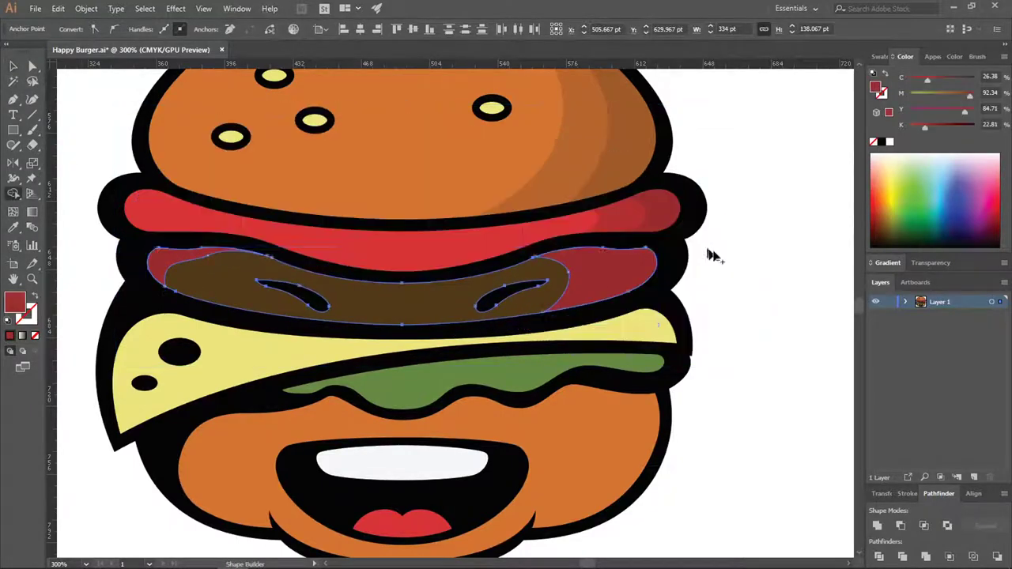
Fill both patty shading shapes with a darker shade of the brown sampled from the patty
key(v)
click(612, 273)
shift+click(158, 269)
key(i)
click(230, 276)
double_click(15, 302)
click(131, 164)
click(314, 49)
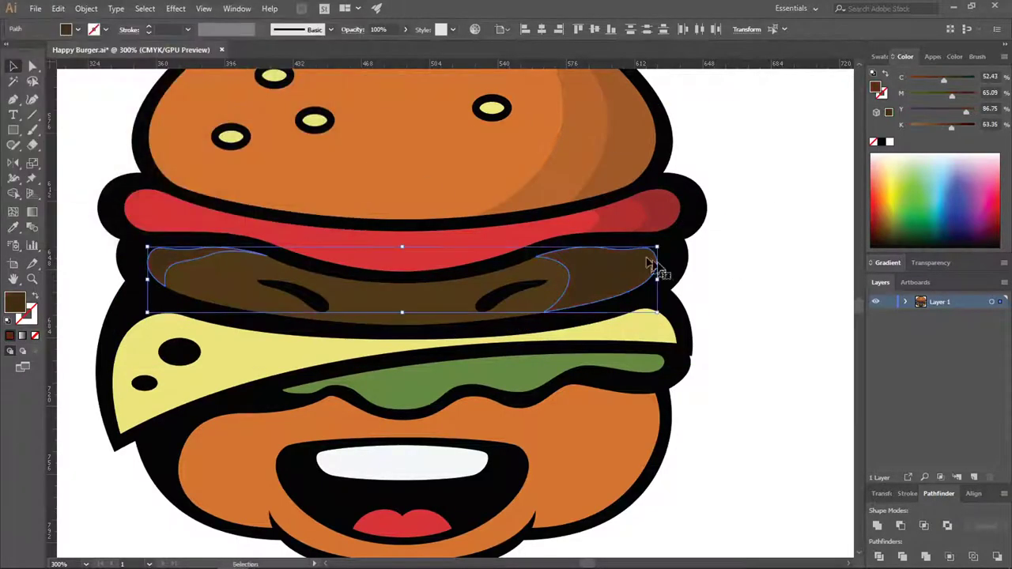
Reshape the inner curve of the shading at the patty's right end with Direct Selection
scroll(605, 301, up, 2)
click(31, 66)
scroll(664, 260, down, 1)
click(746, 270)
click(585, 255)
click(583, 250)
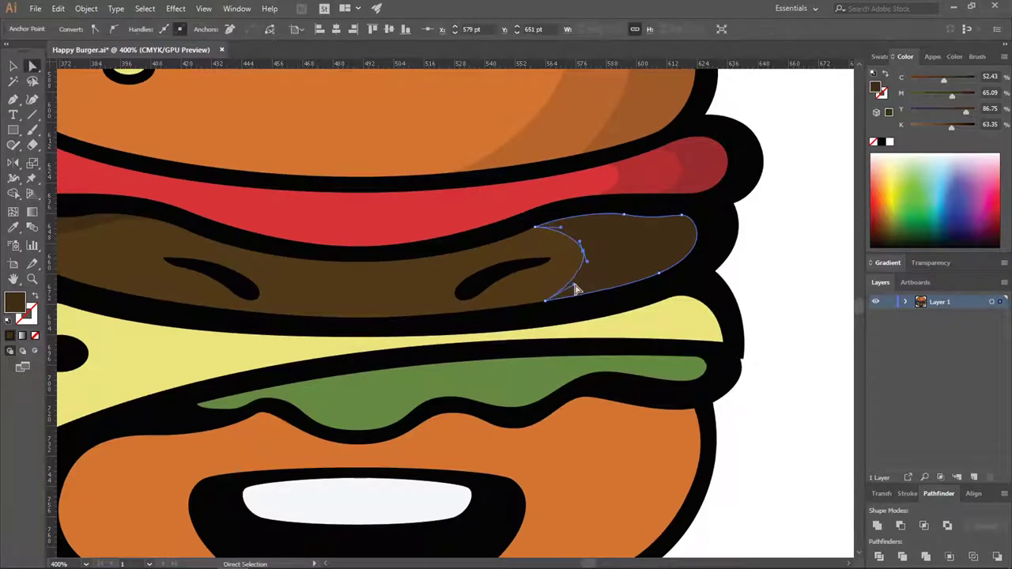
click(749, 261)
scroll(667, 256, down, 2)
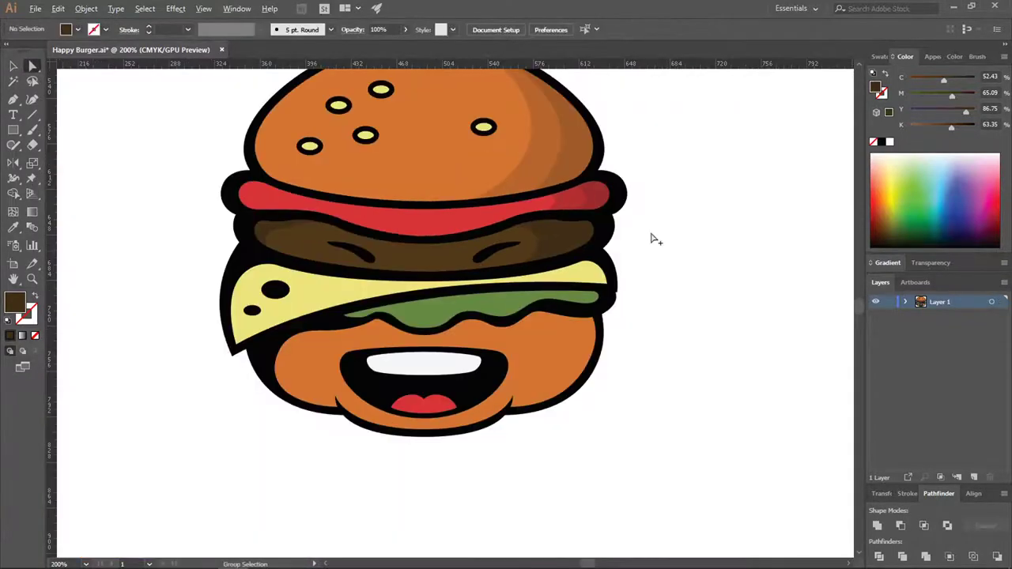
Draw a second, narrower closed shading shape over the patty's right end with the Pen tool
scroll(653, 237, up, 1)
key(p)
scroll(437, 223, up, 1)
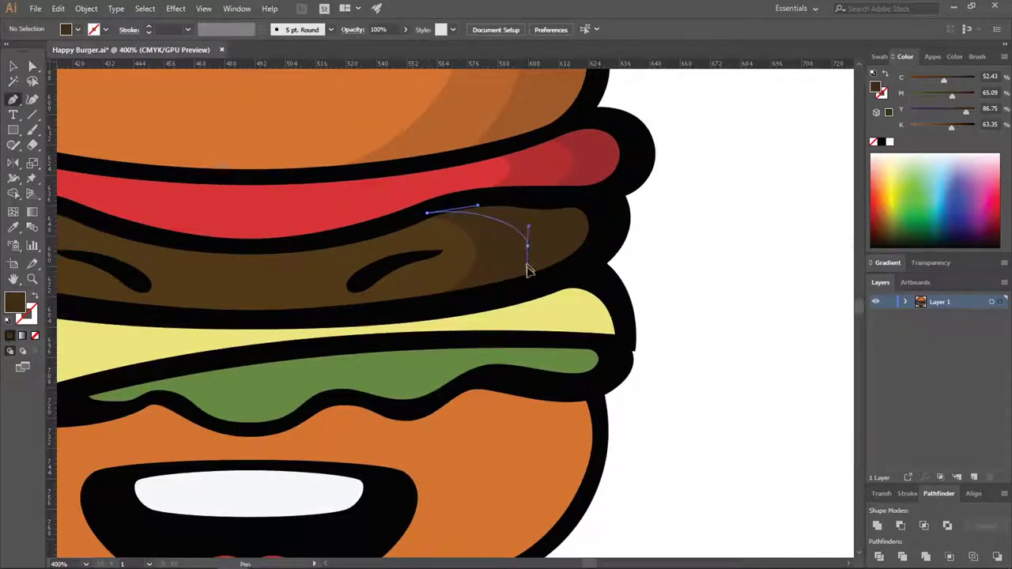
click(467, 298)
drag(638, 303, 660, 287)
drag(669, 226, 639, 205)
click(427, 212)
Trim the second shading shape to the patty's right shading area with Shape Builder
click(13, 66)
shift+click(498, 256)
click(14, 194)
alt+click(637, 264)
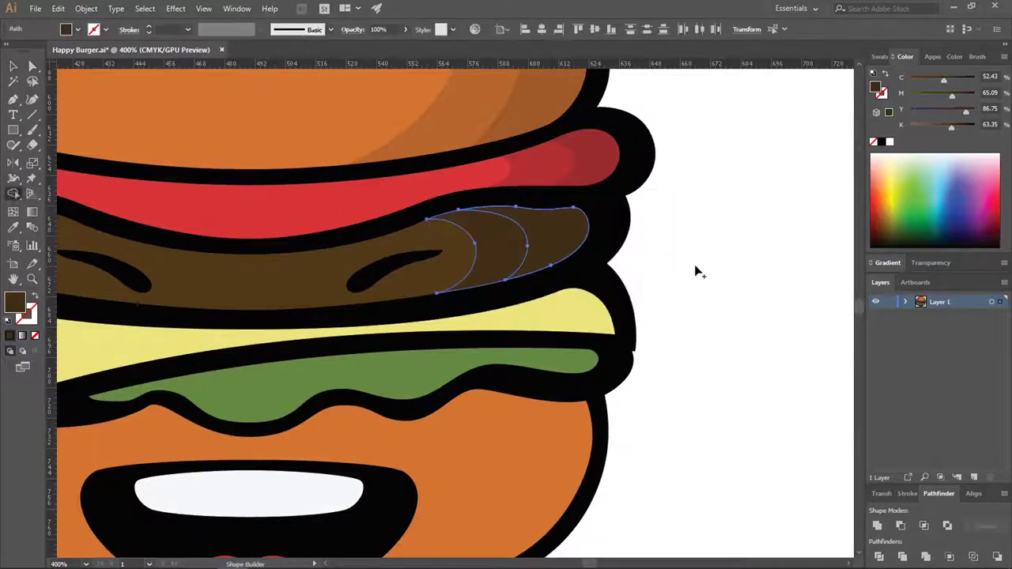
Fill only the outer shading shape at the patty's right end with an even darker brown
key(v)
shift+click(450, 253)
double_click(15, 302)
click(111, 159)
key(Return)
click(720, 245)
scroll(708, 233, down, 4)
scroll(675, 245, up, 1)
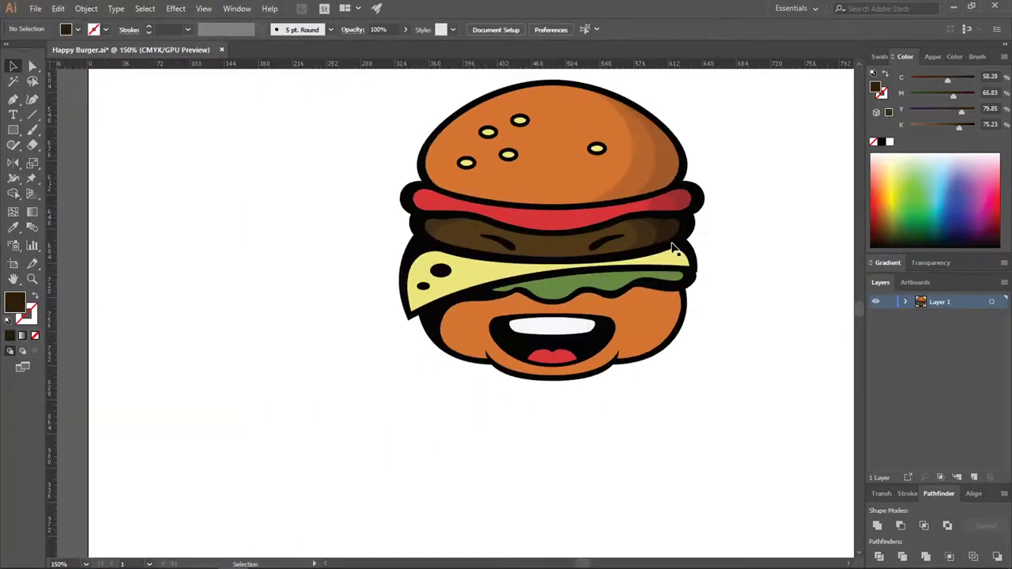
Draw a closed shadow outline following the cheese's upper edge and wrapping around its right end
key(p)
scroll(437, 252, up, 2)
drag(369, 333, 375, 270)
mouse_move(449, 262)
mouse_down()
mouse_move(544, 278)
mouse_move(491, 271)
mouse_move(205, 305)
mouse_up()
drag(502, 303, 540, 299)
drag(657, 281, 765, 295)
click(84, 269)
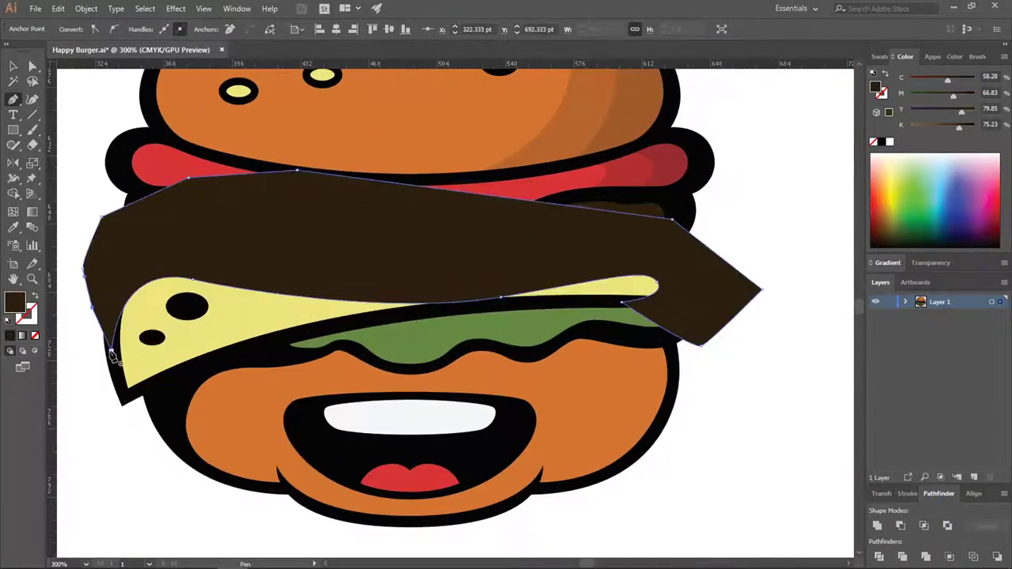
click(111, 351)
Adjust the curve anchors along the lower edge of the cheese shadow shape
key(v)
click(249, 316)
scroll(459, 300, up, 2)
click(356, 205)
click(32, 66)
key(ctrl+minus)
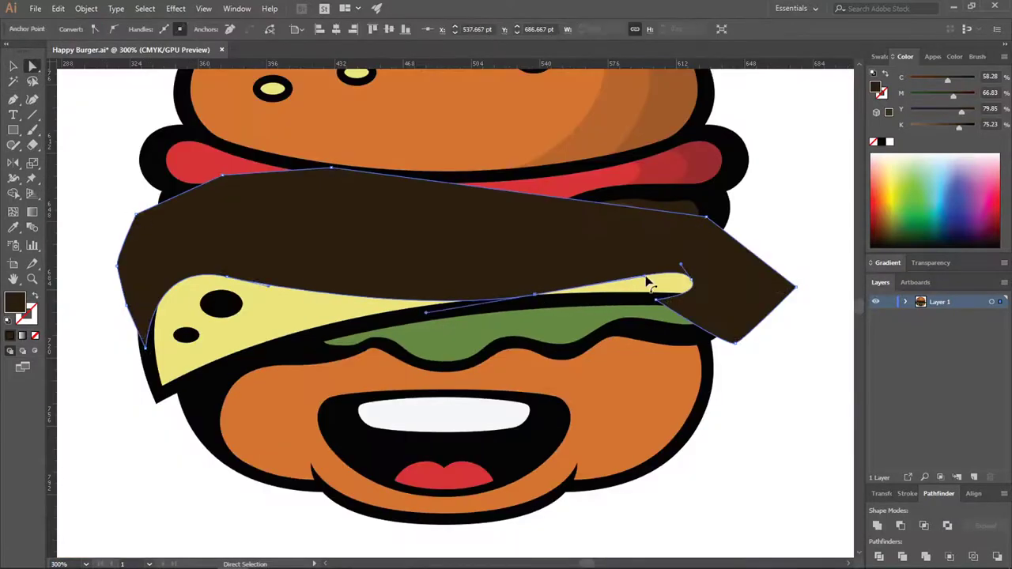
click(647, 279)
Trim the shadow shape to the cheese with Shape Builder and fill it with a darker yellow
key(v)
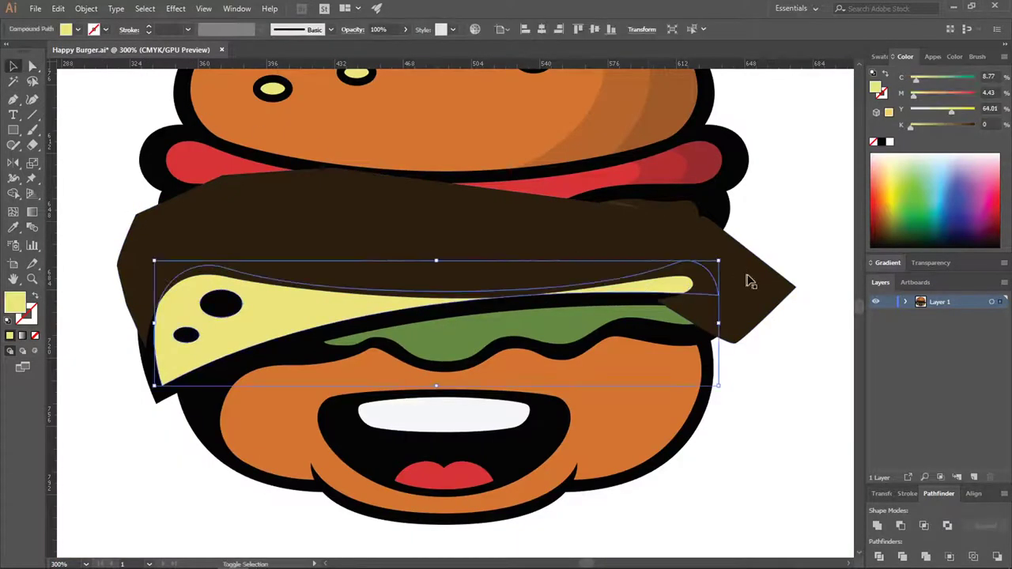
shift+click(748, 280)
key(shift+m)
alt+click(757, 277)
key(v)
click(772, 359)
Refine the inner curve of the cheese shadow at its right and left ends
scroll(696, 324, up, 2)
click(698, 314)
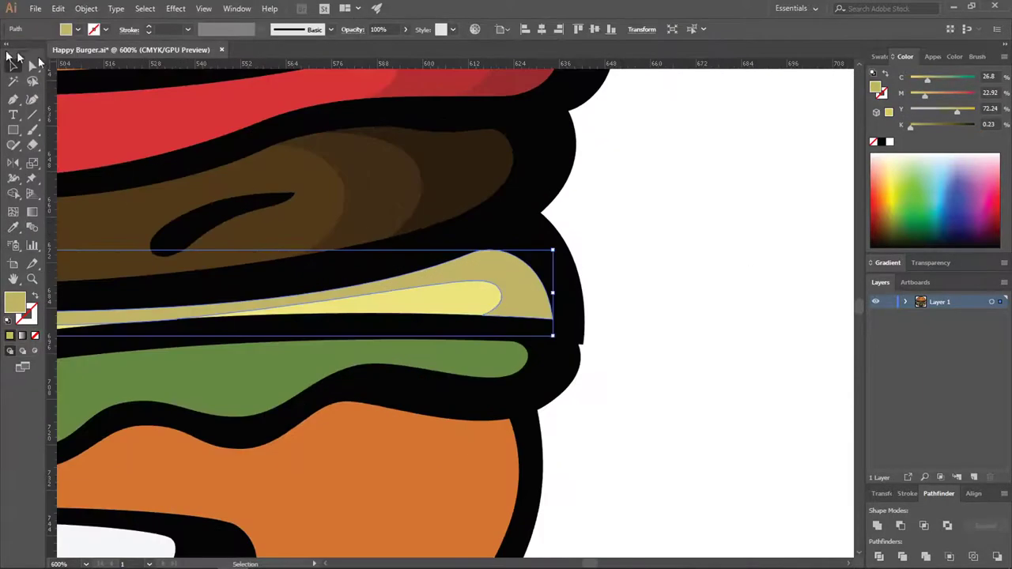
click(495, 284)
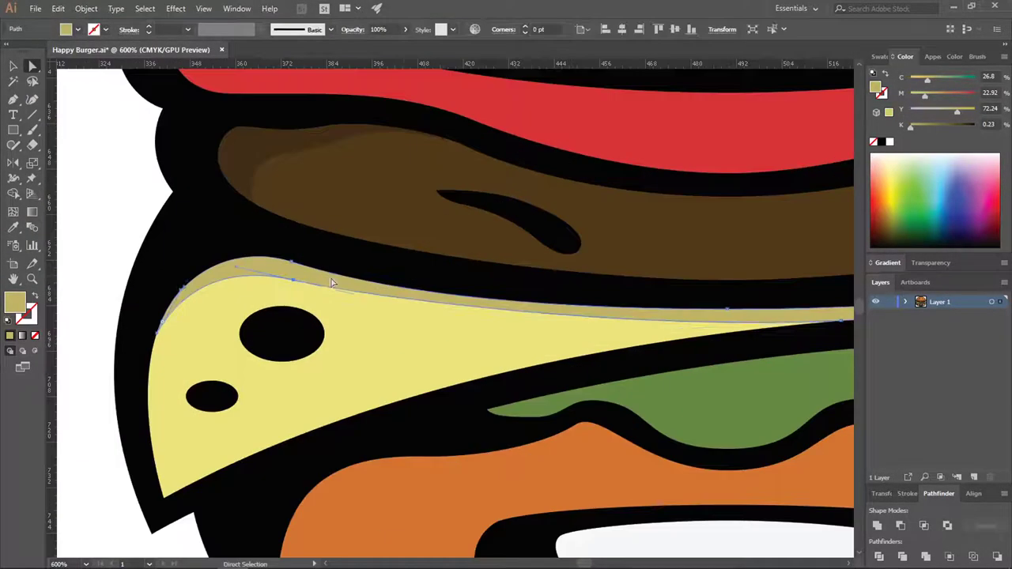
click(376, 304)
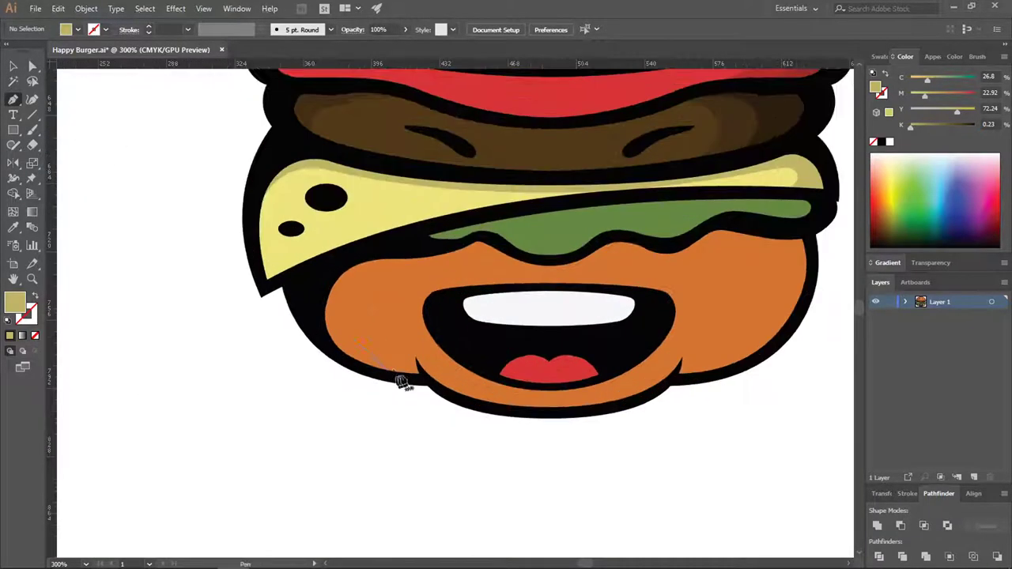
drag(412, 276, 429, 283)
key(ctrl+z)
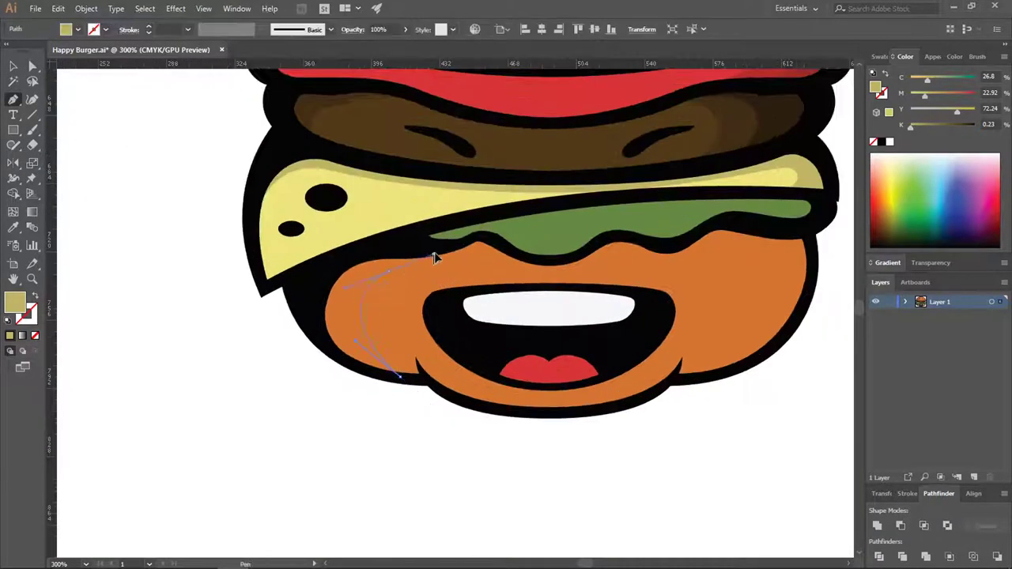
key(ctrl+z)
Start the bottom bun's shading path up inside its left cheek and along the bun's upper edge
drag(391, 374, 350, 348)
drag(362, 308, 371, 290)
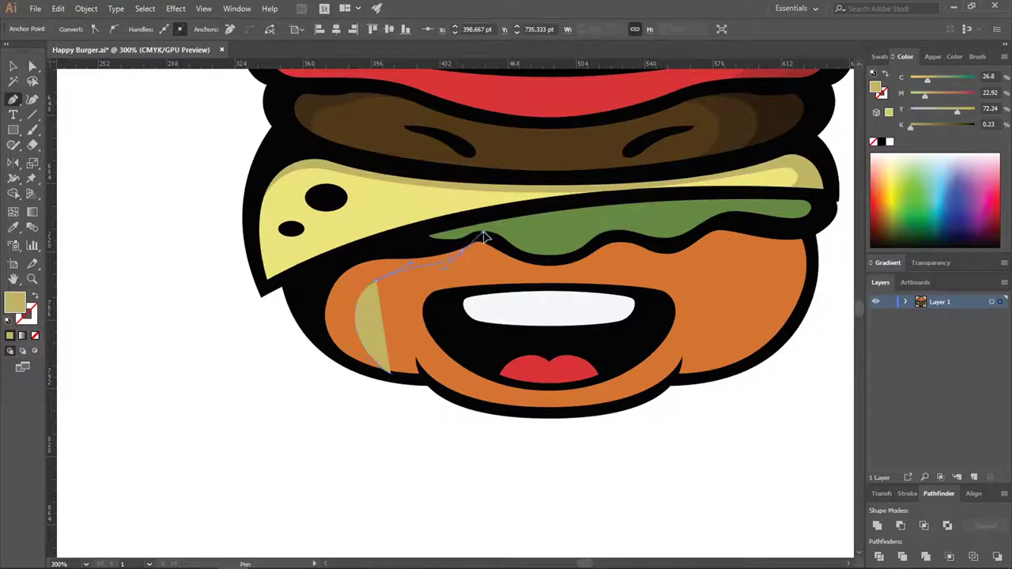
click(484, 236)
key(ctrl+z)
drag(467, 242, 499, 212)
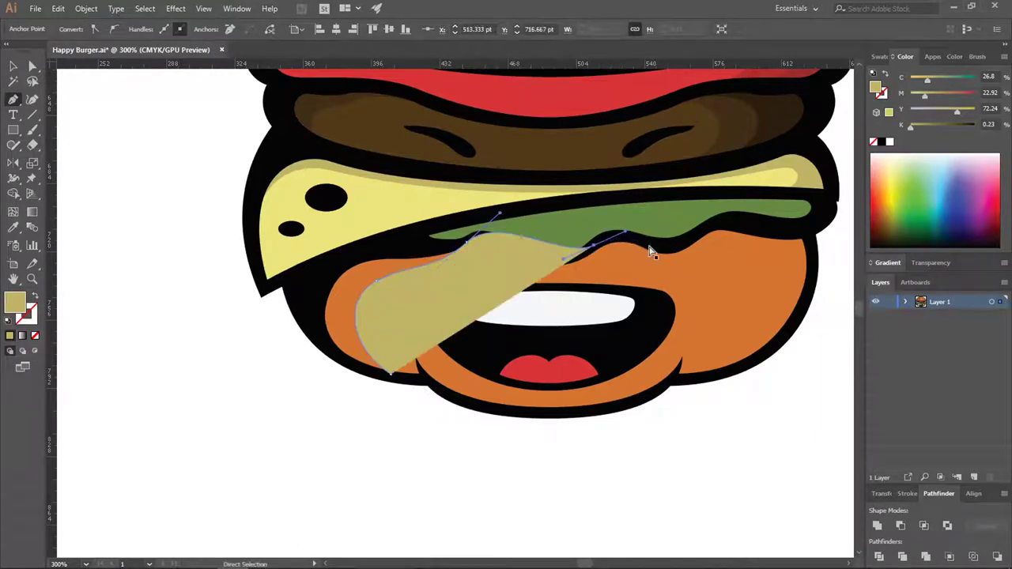
Continue the bun shading path beneath the lettuce waves and down inside the right cheek
drag(655, 248, 693, 332)
key(ctrl+z)
key(ctrl+z)
key(ctrl+z)
drag(671, 264, 750, 305)
drag(676, 377, 632, 402)
Carry the bun shading outline around outside the right cheek and back across the patty to enclose the area
click(710, 463)
click(799, 406)
click(823, 319)
click(836, 253)
click(792, 187)
drag(496, 133, 455, 133)
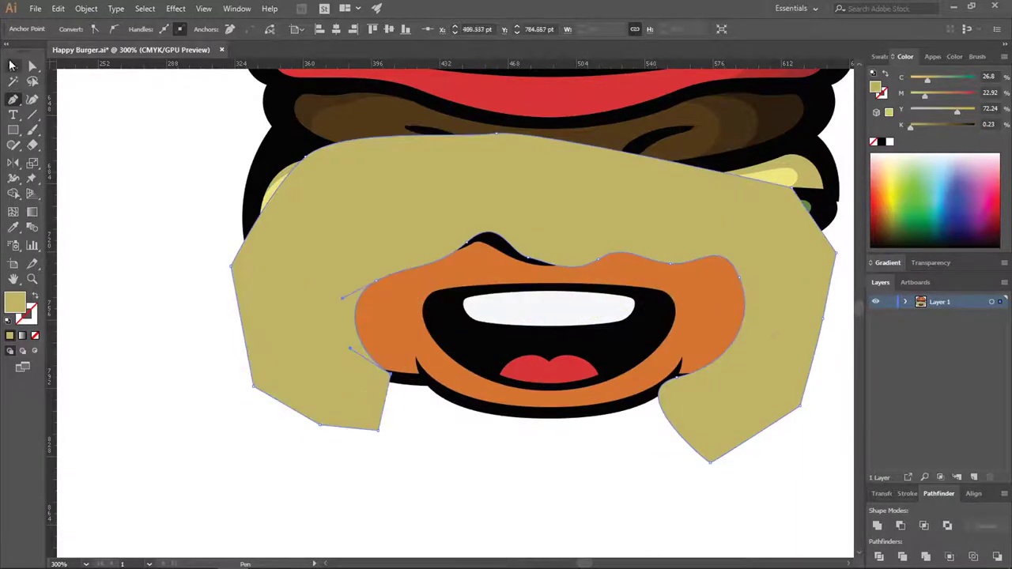
Trim the shading outline to the bottom bun with Shape Builder
click(12, 66)
shift+click(392, 362)
click(12, 193)
alt+click(601, 170)
Colour the bottom bun's shading and base with the shadow and base oranges sampled from the top bun
click(12, 228)
scroll(752, 132, up, 3)
click(752, 131)
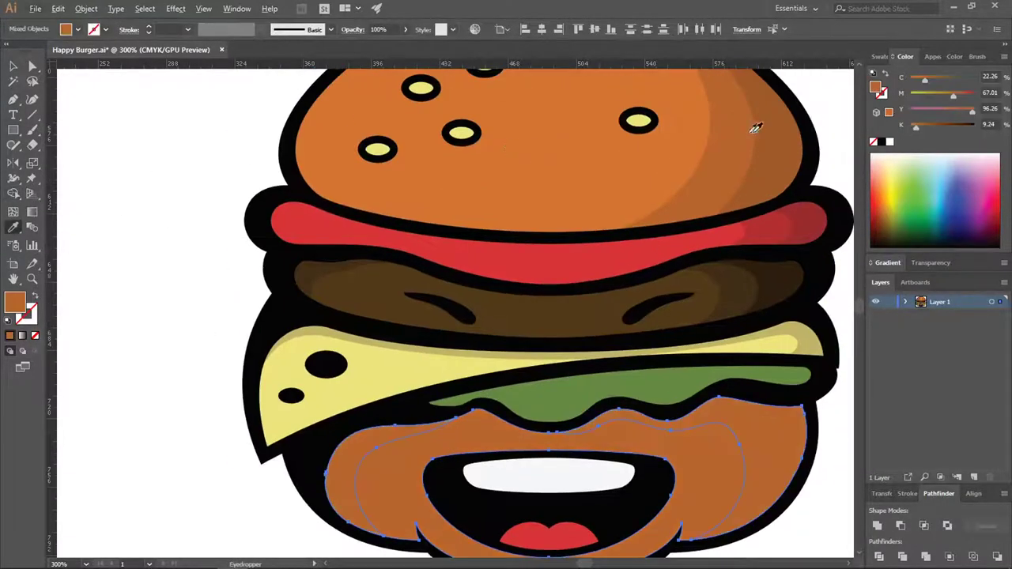
click(388, 450)
key(i)
click(572, 174)
Reshape the inner curve of the bottom bun's right shading with Direct Selection
scroll(469, 263, down, 1)
click(535, 278)
key(a)
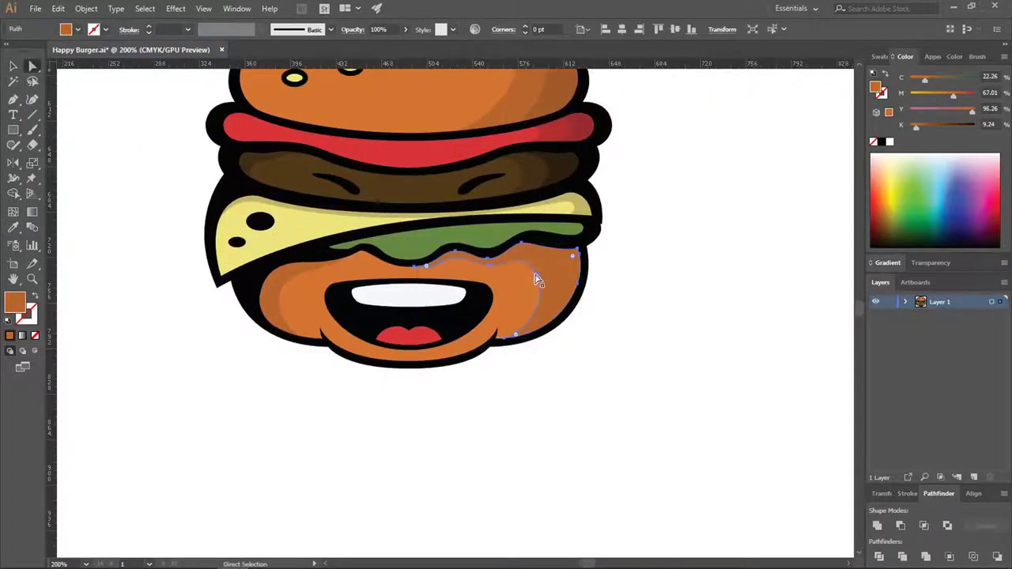
click(712, 302)
scroll(711, 302, down, 1)
scroll(564, 281, up, 2)
click(608, 334)
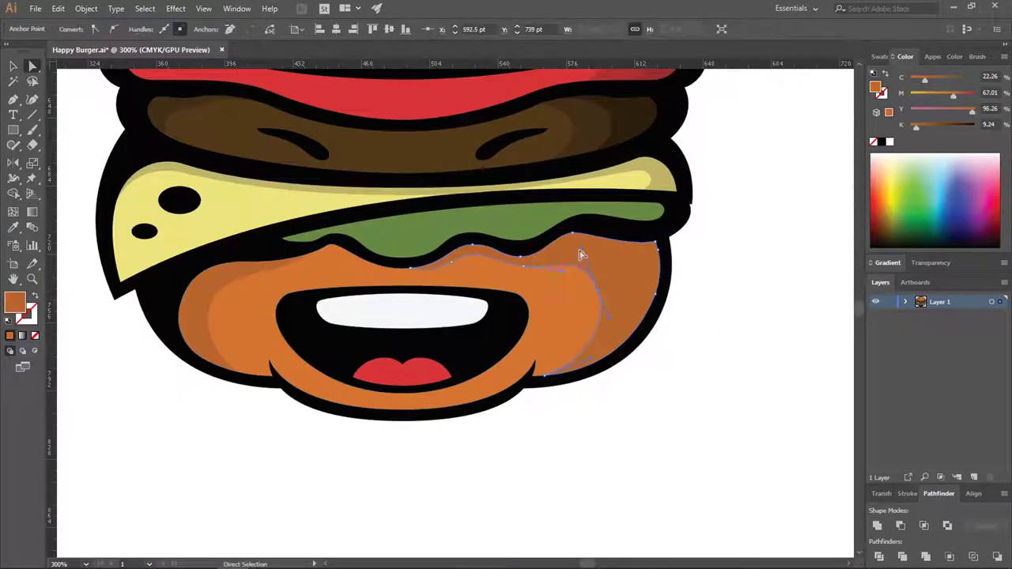
scroll(632, 363, down, 2)
key(ctrl+shift+a)
Draw a second, narrower closed shading shape over the bottom bun's right cheek with the Pen tool
key(p)
scroll(674, 354, up, 2)
drag(481, 297, 502, 286)
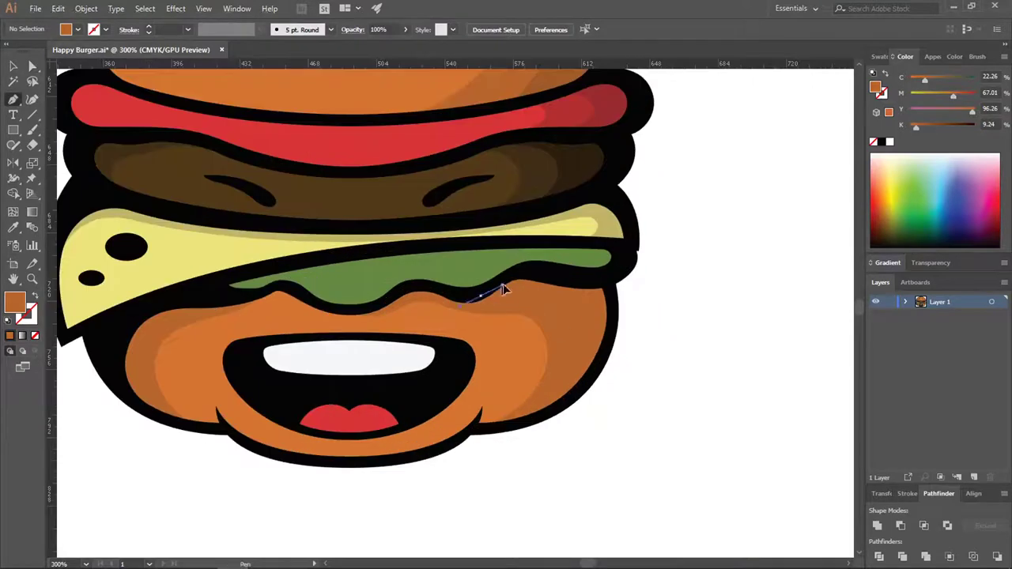
drag(554, 306, 566, 332)
drag(498, 423, 424, 448)
click(498, 423)
click(566, 453)
click(648, 416)
click(694, 319)
click(639, 243)
click(587, 229)
drag(483, 242, 455, 265)
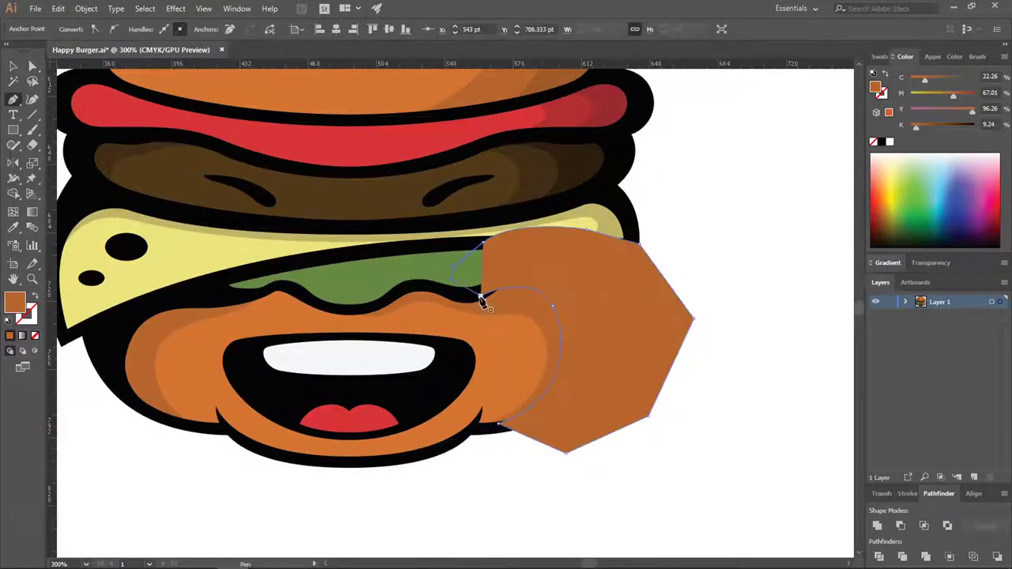
Trim the second shading shape to the bottom bun and fill it with the top bun's darkest orange
alt+click(672, 327)
key(v)
key(i)
scroll(687, 255, down, 2)
click(628, 163)
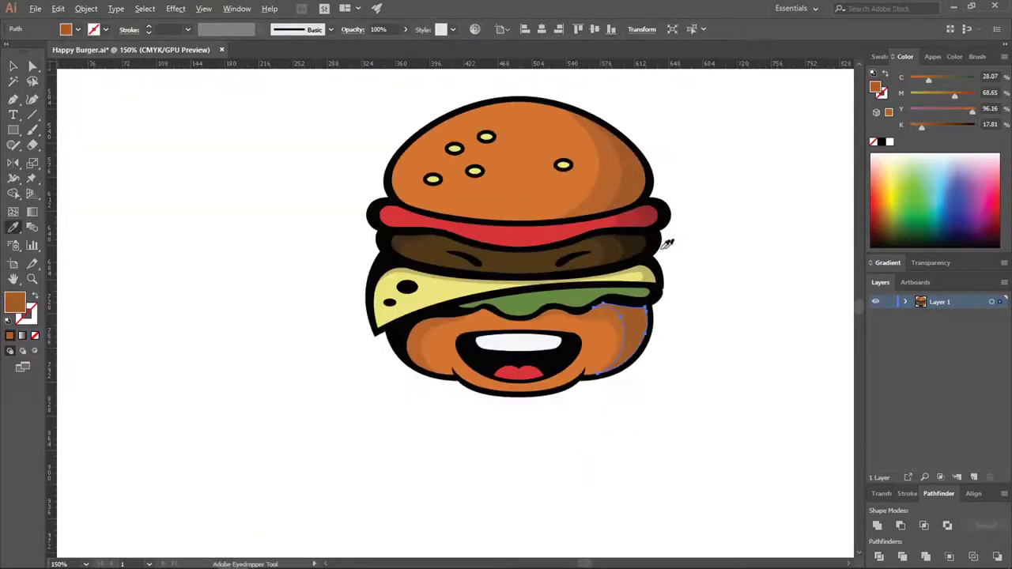
Smooth the upper inner curve of the darkest shading on the bottom bun's right cheek
key(a)
scroll(653, 354, up, 3)
click(580, 261)
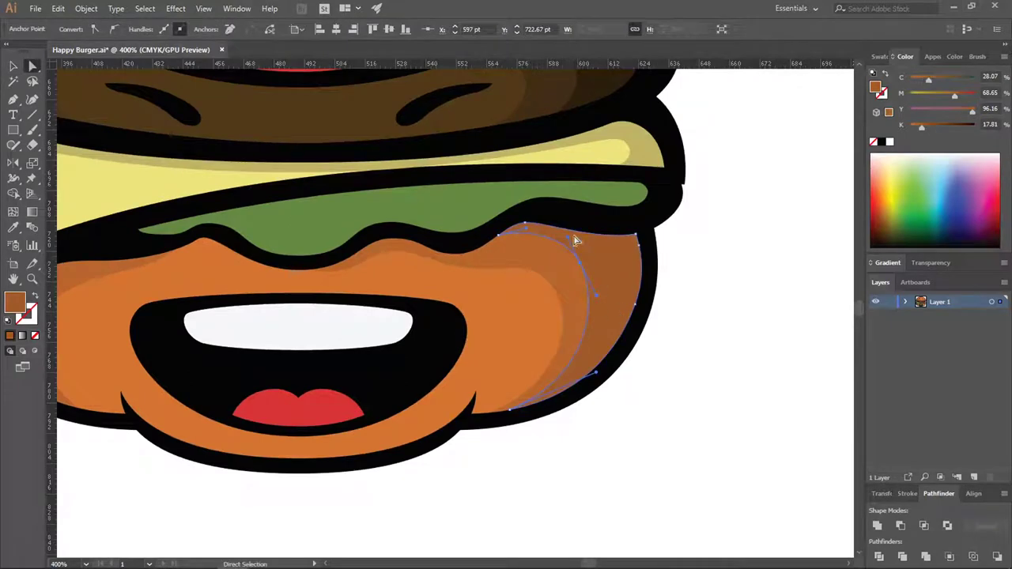
click(702, 248)
scroll(712, 277, down, 5)
scroll(745, 324, up, 3)
scroll(362, 310, up, 1)
key(p)
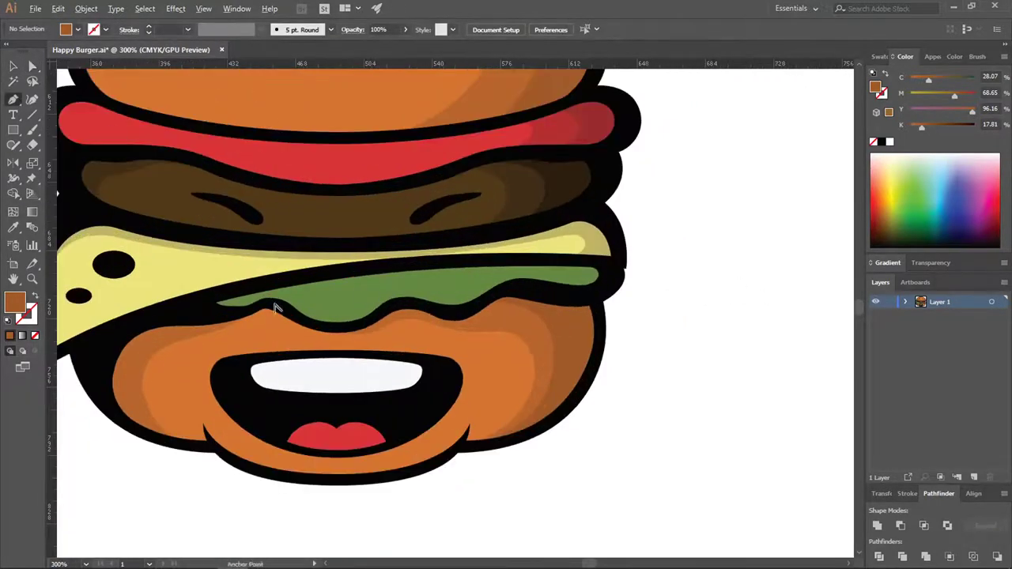
scroll(280, 302, up, 2)
drag(309, 323, 298, 277)
drag(450, 247, 530, 236)
scroll(515, 267, down, 3)
scroll(498, 269, up, 1)
key(ctrl+z)
key(ctrl+z)
drag(169, 303, 162, 268)
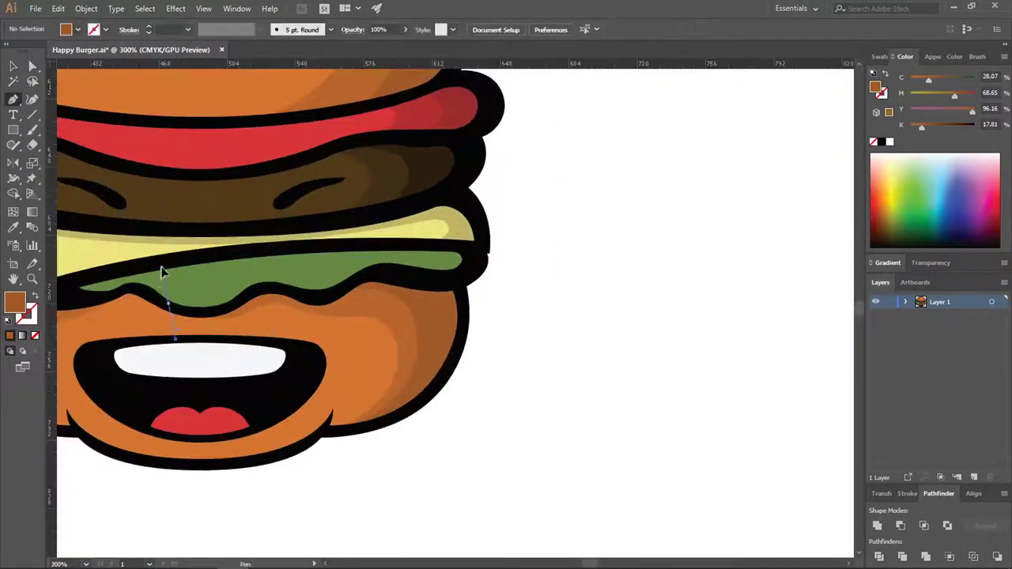
drag(228, 256, 262, 250)
drag(377, 289, 306, 290)
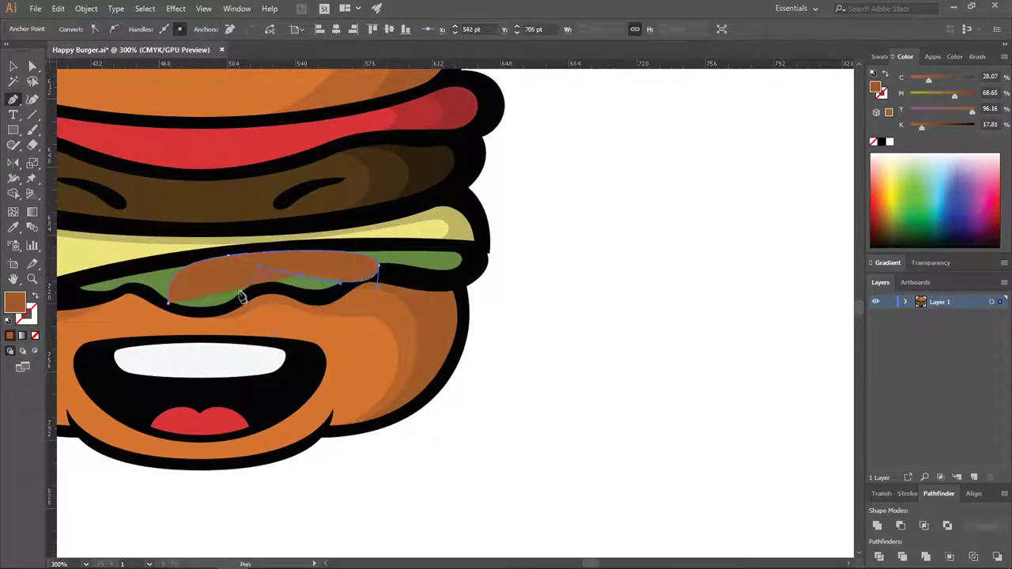
key(ctrl+plus)
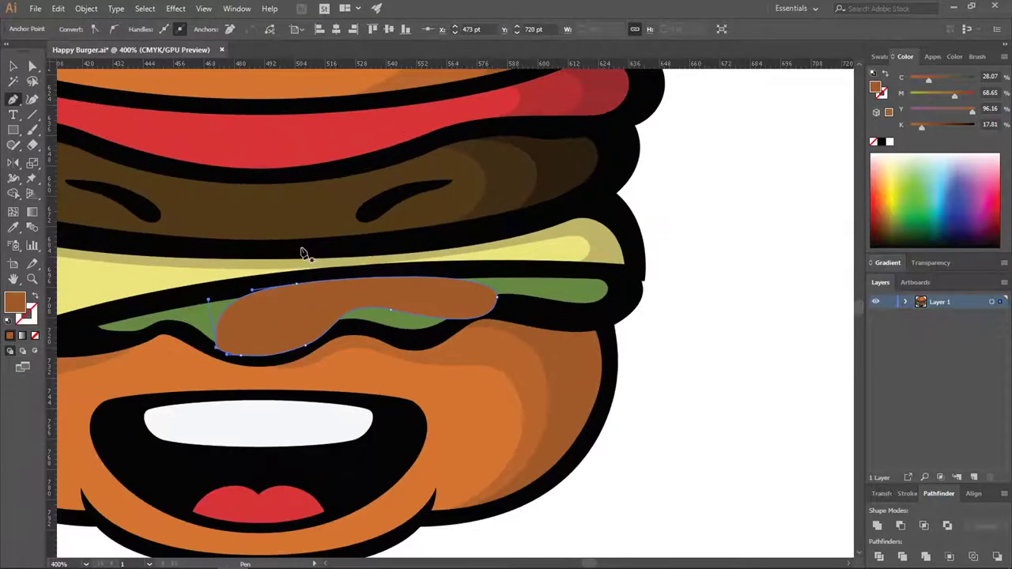
key(Delete)
Draw a closed shading shape over the lettuce's left end with the Pen tool, curving its inner edge
key(ctrl+minus)
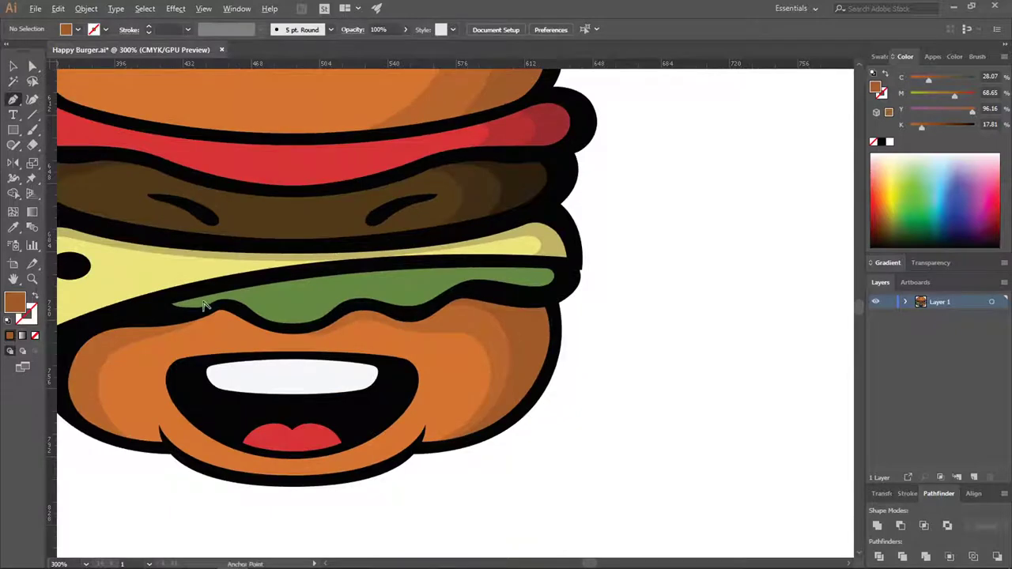
scroll(163, 304, up, 2)
drag(330, 327, 309, 281)
drag(504, 240, 613, 228)
click(504, 240)
click(305, 214)
click(162, 246)
click(128, 336)
click(175, 364)
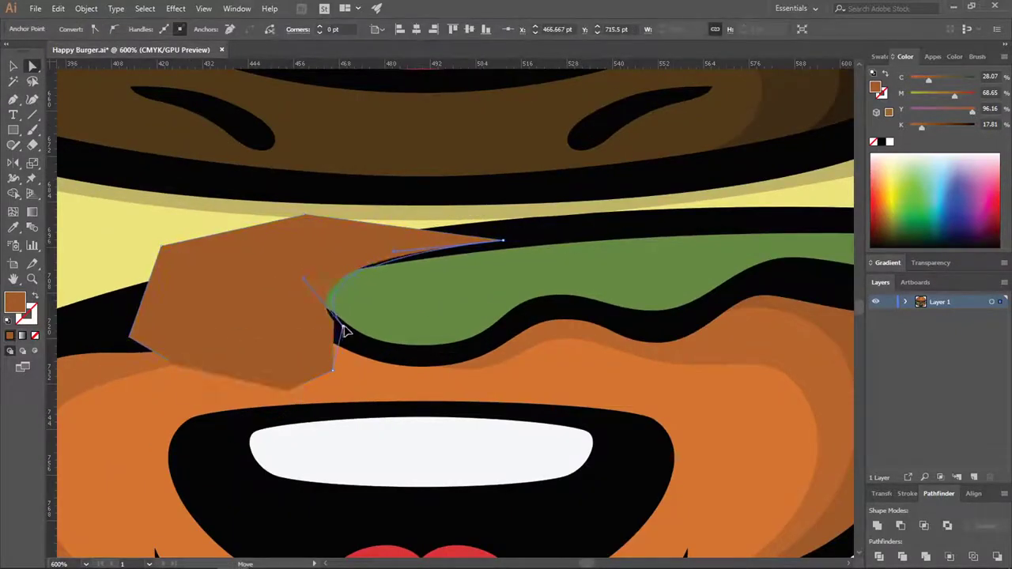
Trim the shading shape to the lettuce's left end with Shape Builder
key(v)
shift+click(461, 302)
key(shift+m)
alt+click(237, 241)
key(v)
shift+click(411, 289)
Fill the lettuce's left shading with a darker version of the lettuce green (C 66.99, M 36.55, Y 94.95, K 22.78)
key(i)
click(412, 287)
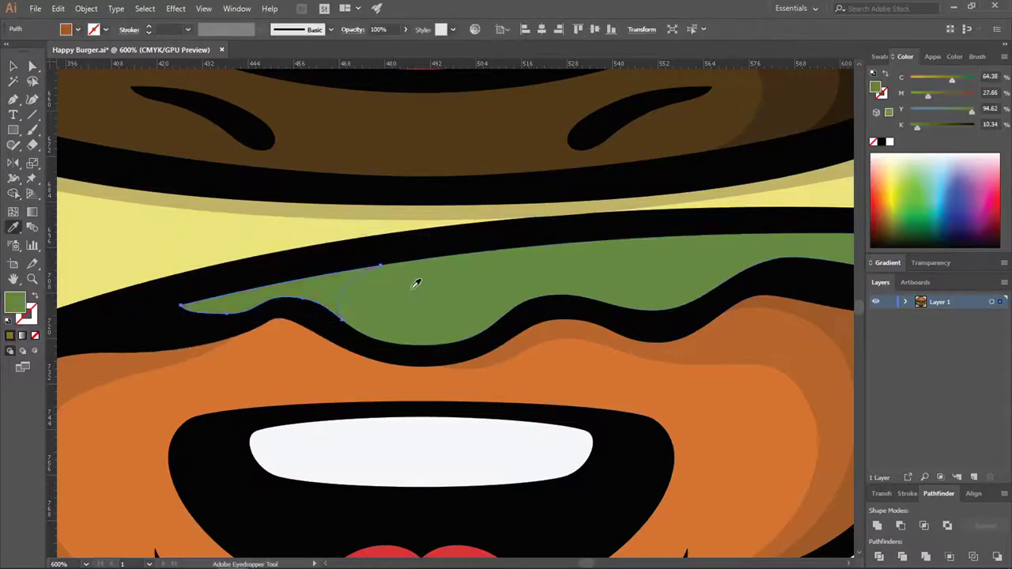
key(v)
double_click(19, 301)
click(314, 49)
scroll(357, 176, down, 2)
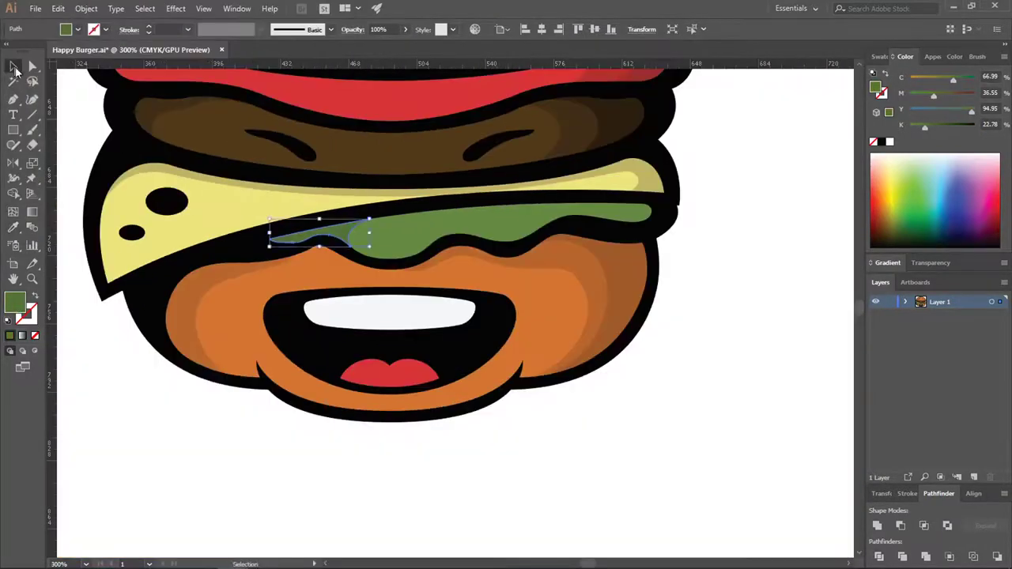
click(664, 340)
Draw a dark green shading shape over the lettuce's right end with the Pen tool and trim it to the lettuce
scroll(633, 362, down, 1)
scroll(646, 291, up, 1)
key(p)
scroll(474, 276, up, 3)
drag(425, 266, 560, 266)
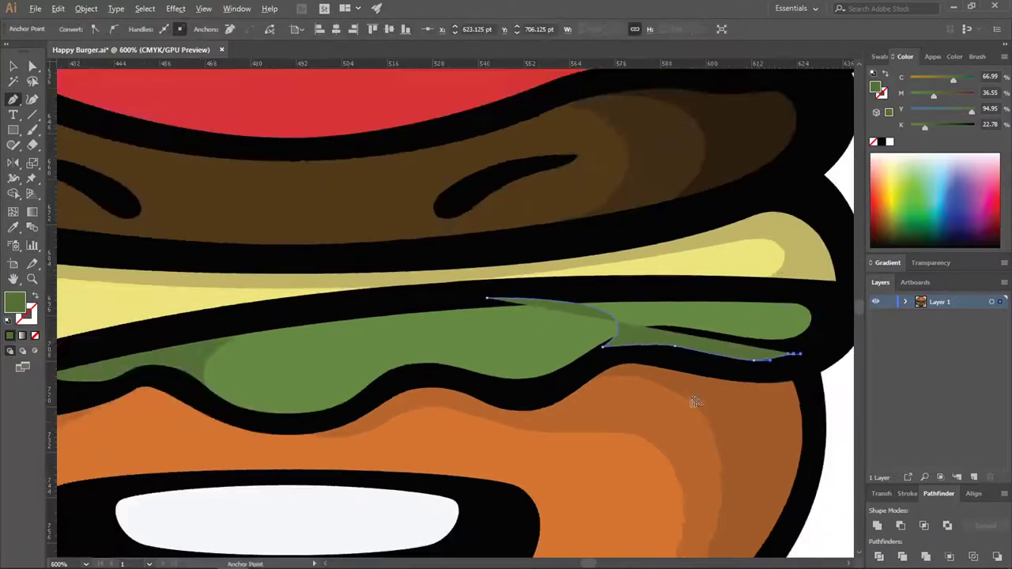
click(343, 274)
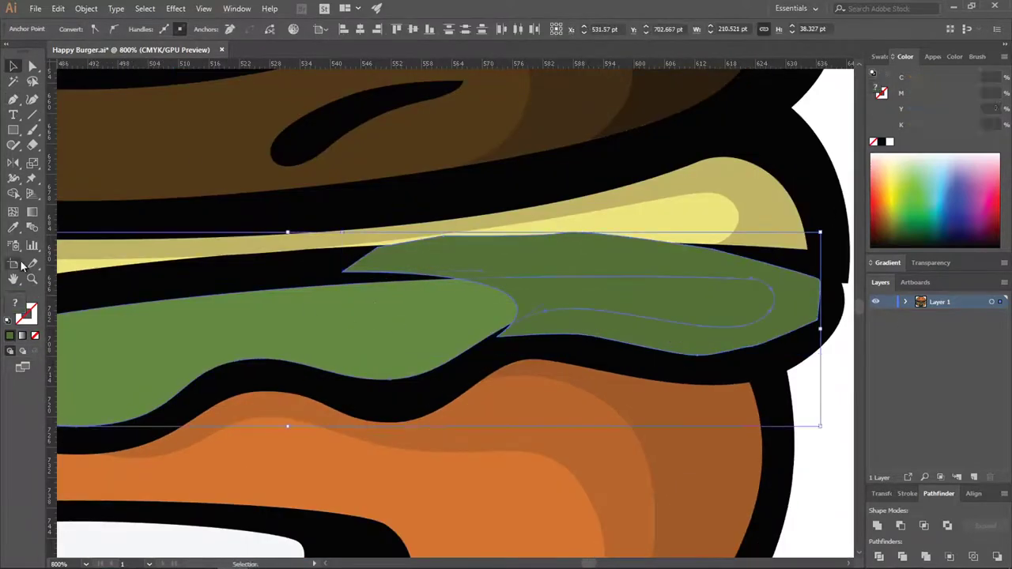
scroll(655, 276, down, 3)
scroll(595, 297, up, 3)
Draw a closed dark green shading shape over the right side of the lettuce's large lower wave with the Pen tool
click(13, 100)
scroll(353, 356, up, 1)
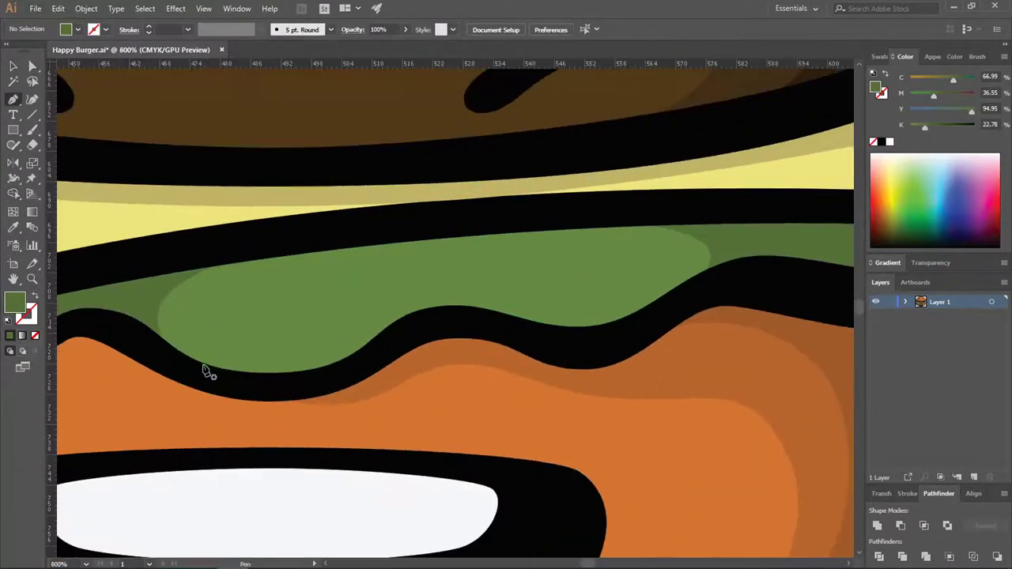
key(ctrl+z)
drag(328, 325, 356, 289)
drag(492, 315, 545, 345)
click(498, 386)
click(368, 440)
click(303, 451)
click(202, 417)
click(202, 365)
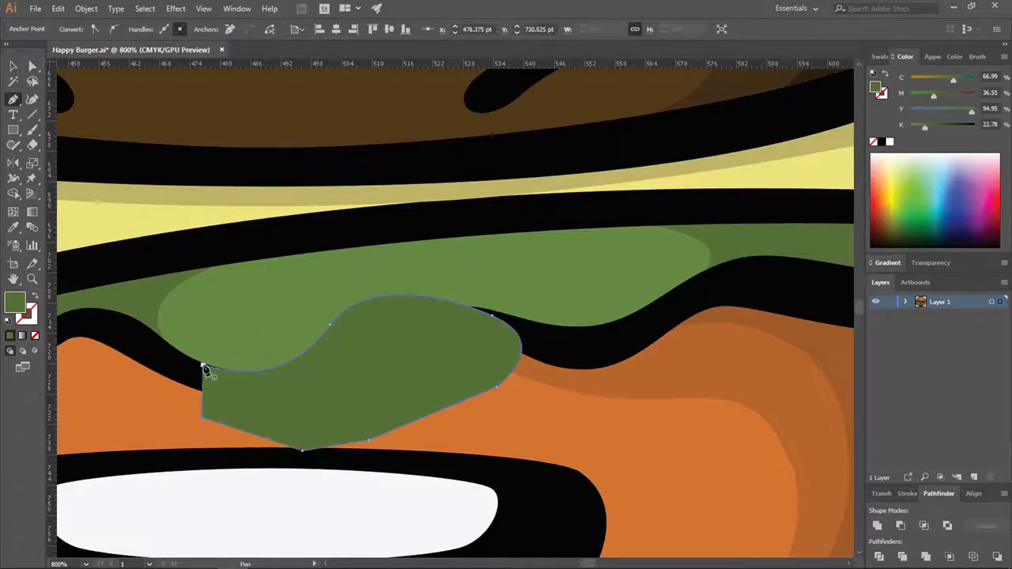
Trim the wave's shading shape to the lettuce with Shape Builder
click(13, 195)
alt+click(426, 380)
click(13, 66)
click(387, 403)
scroll(388, 361, down, 3)
click(660, 362)
scroll(425, 261, up, 1)
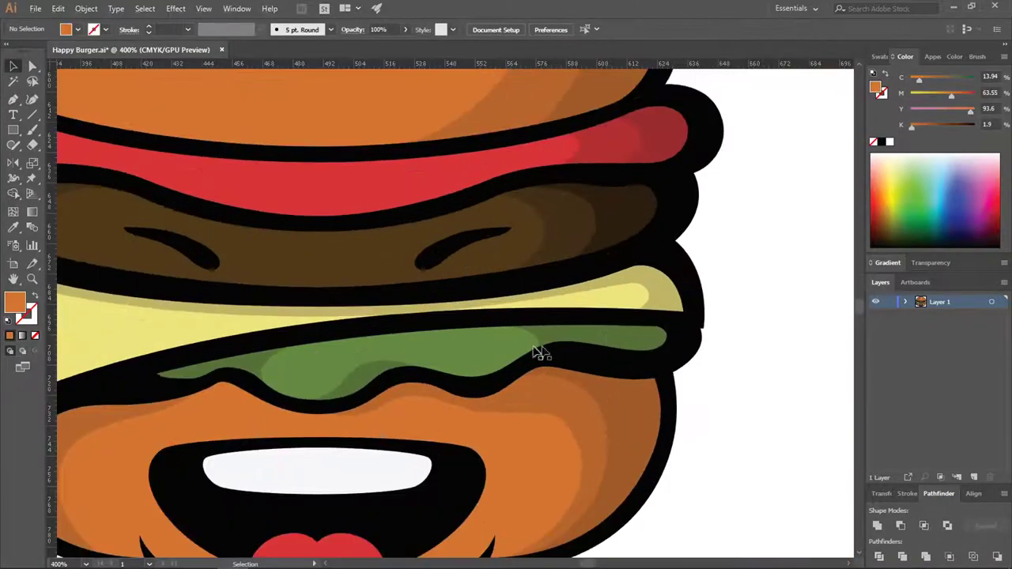
Draw a closed half-oval extending slightly past the right half of the uppermost sesame seed with the Pen tool
scroll(541, 358, down, 2)
scroll(632, 342, down, 1)
scroll(522, 246, down, 1)
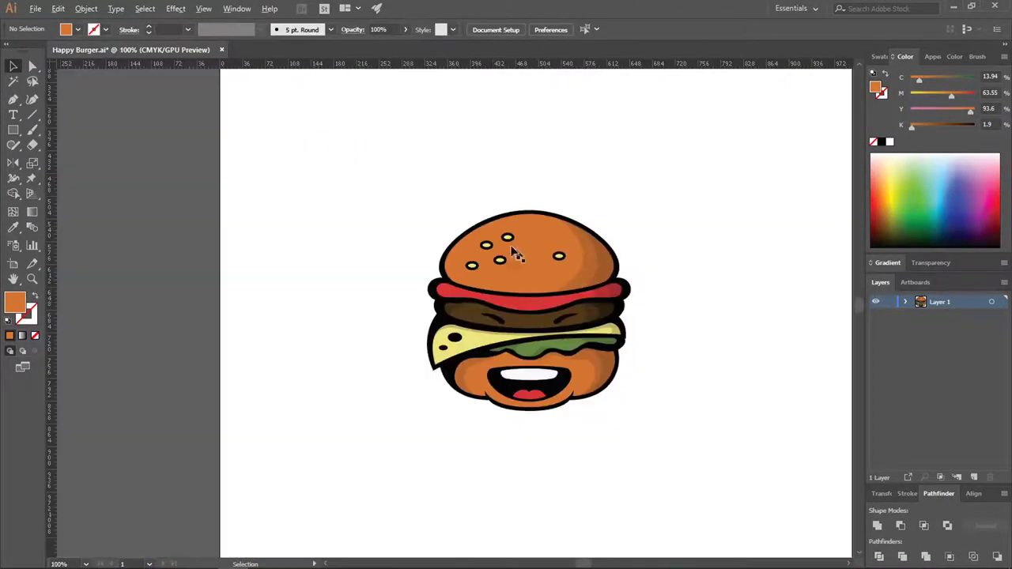
scroll(524, 235, up, 5)
key(p)
scroll(425, 234, up, 2)
click(421, 225)
drag(521, 274, 522, 334)
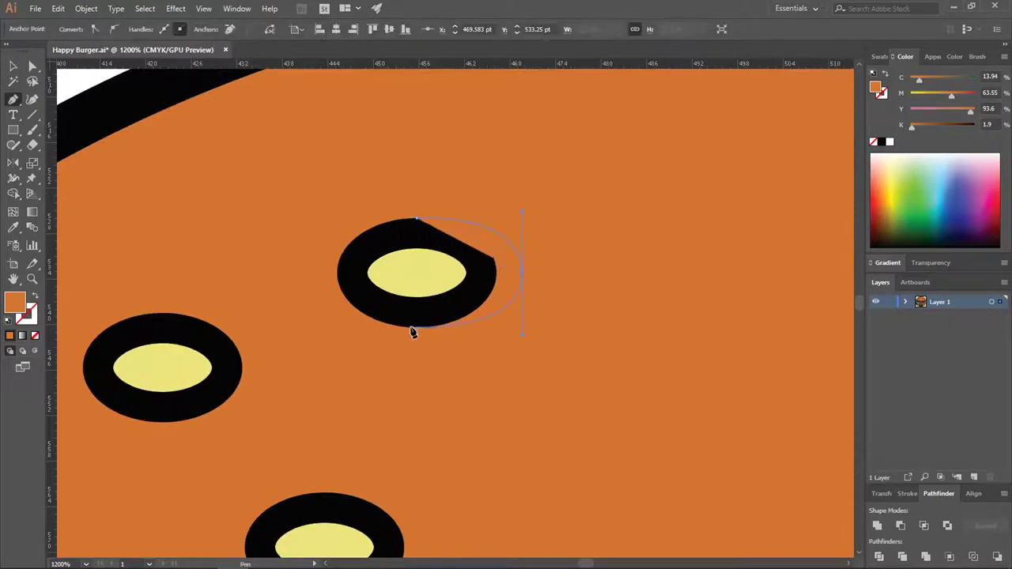
click(417, 327)
click(417, 219)
Try to trim the half-oval against the bun shape around the uppermost seed with Shape Builder
scroll(478, 241, down, 2)
click(13, 65)
shift+click(237, 261)
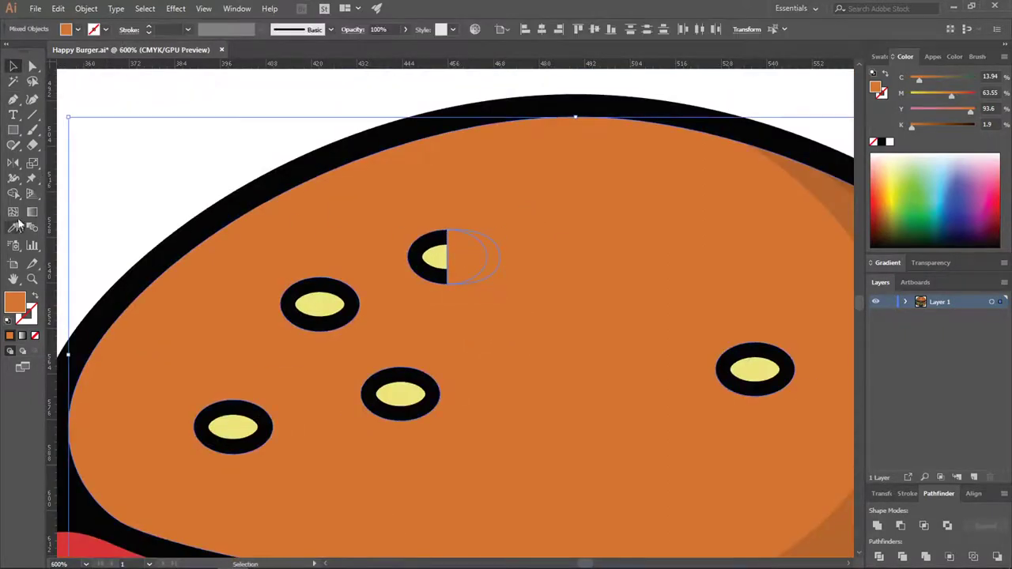
click(13, 194)
alt+click(461, 259)
key(v)
key(ctrl+shift+a)
key(ctrl+z)
Fill the half-oval with the top bun's first darker orange and trim it to a crescent shadow beside the seed
click(324, 118)
click(482, 255)
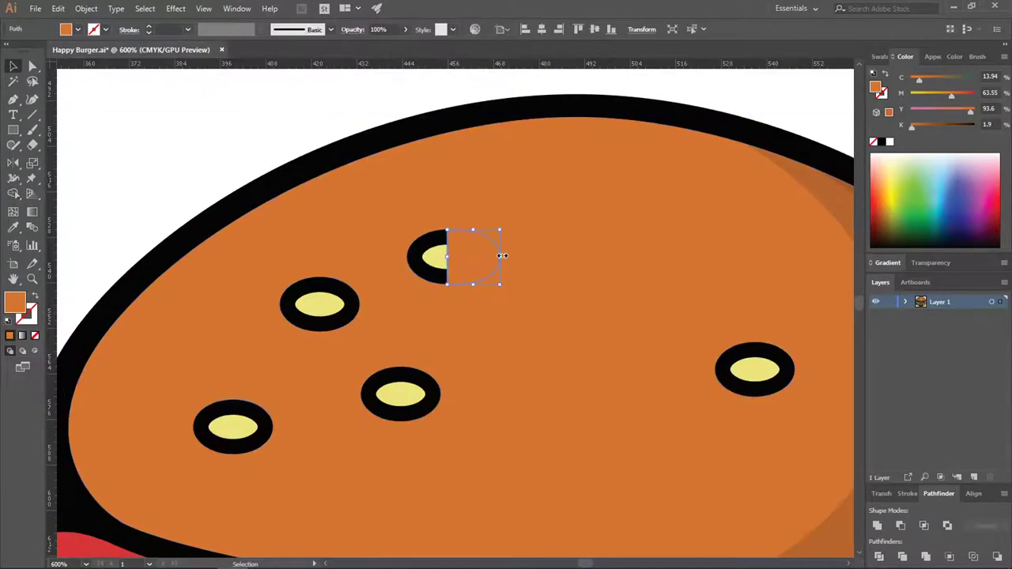
key(i)
scroll(501, 256, down, 2)
click(592, 281)
key(v)
scroll(429, 230, up, 1)
key(ctrl+a)
click(13, 194)
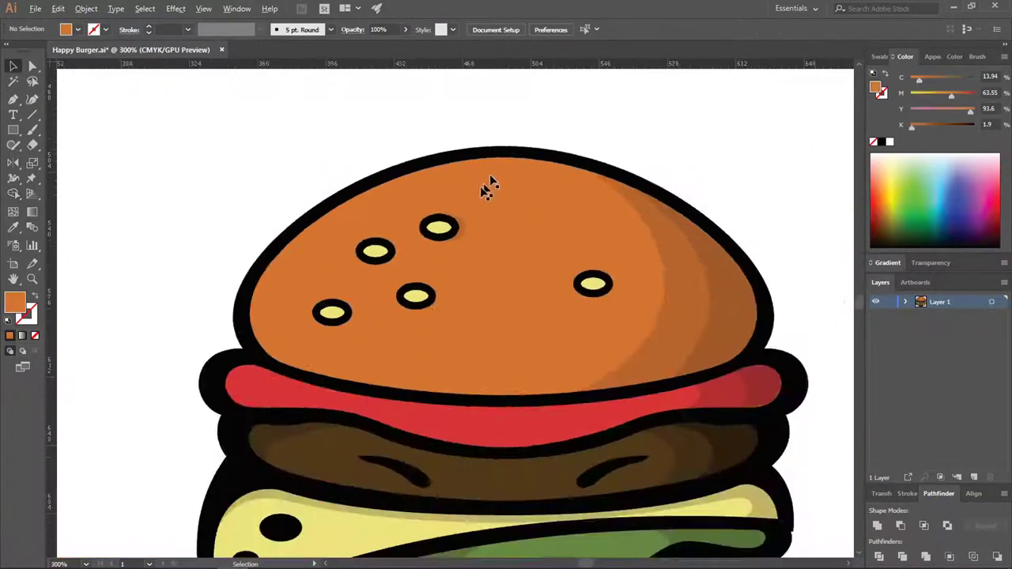
Copy the crescent shadow to the seed below and snap it to that seed's right edge
scroll(459, 227, up, 2)
click(459, 228)
scroll(506, 221, down, 1)
drag(518, 221, 522, 307)
scroll(469, 290, up, 4)
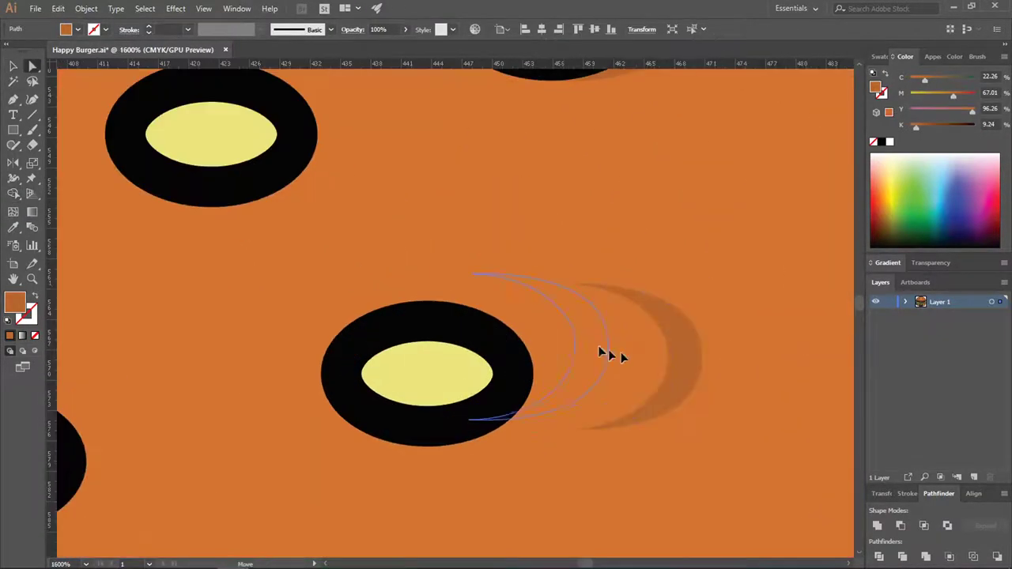
drag(601, 352, 521, 294)
drag(427, 304, 427, 302)
scroll(494, 302, down, 3)
click(494, 301)
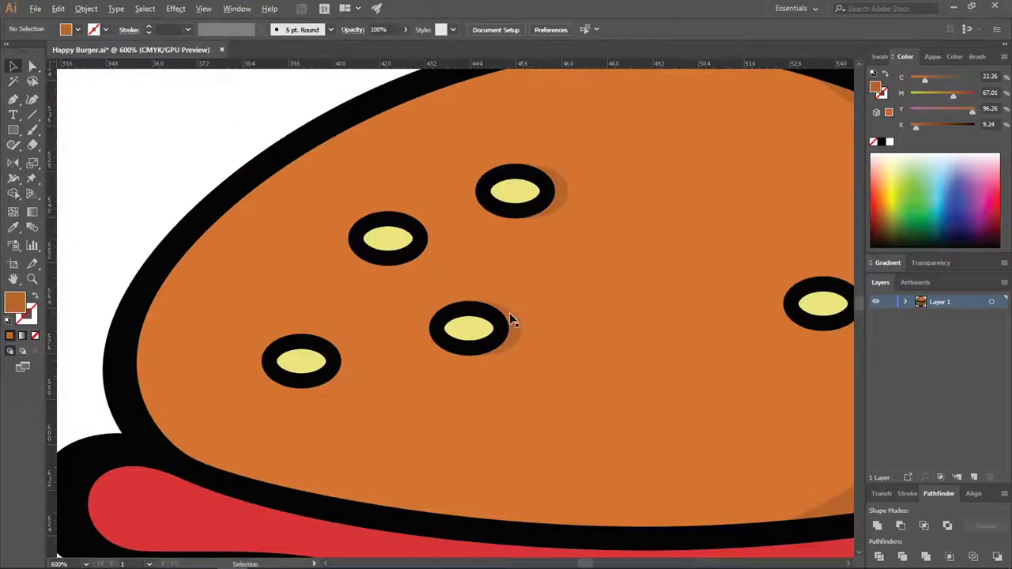
Copy the crescent shadow for the remaining three seeds and snap one copy to the upper-left seed's right edge
drag(509, 320, 411, 325)
drag(816, 356, 848, 312)
click(463, 241)
scroll(403, 183, up, 3)
click(32, 66)
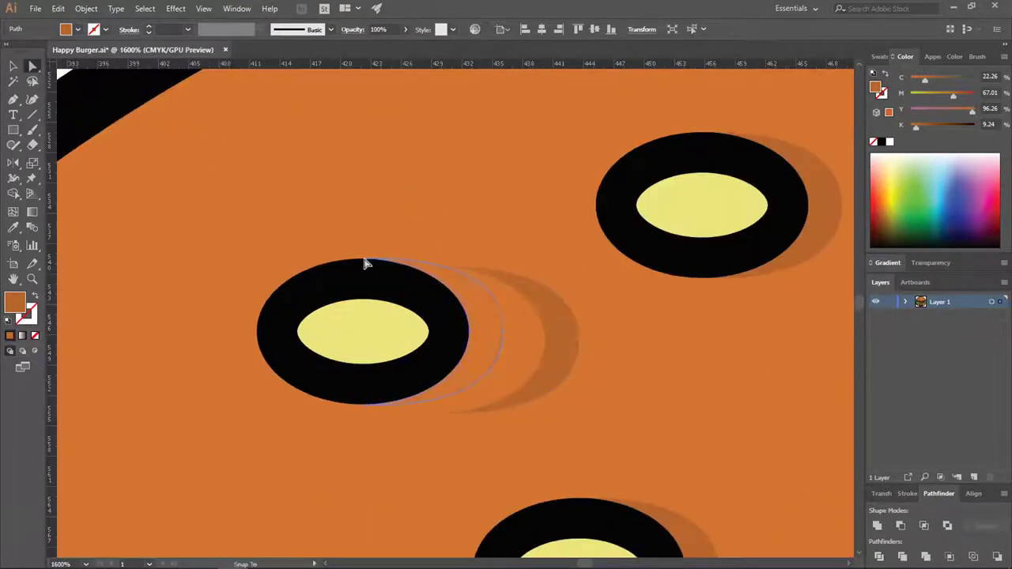
drag(365, 263, 366, 263)
Snap the other crescent shadow copies to the right edges of the lower-left seed and the far-right seed
scroll(365, 263, down, 3)
scroll(300, 372, up, 3)
click(348, 308)
drag(291, 316, 292, 314)
scroll(291, 314, down, 3)
scroll(474, 316, up, 2)
click(506, 316)
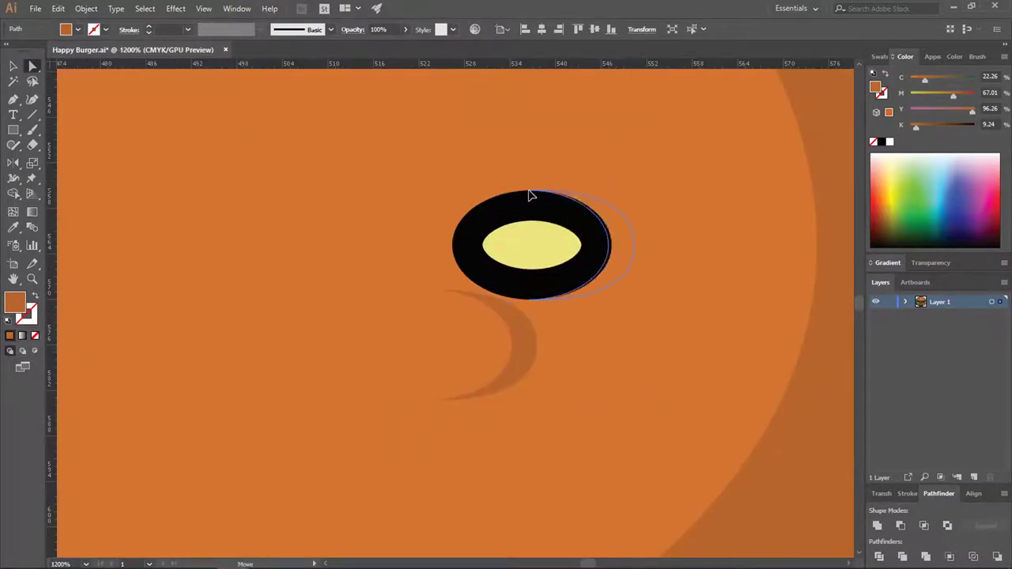
key(ctrl+shift+a)
Draw a closed highlight shape over the top bun's left side with the Pen tool, curving its inner edge
scroll(506, 170, down, 5)
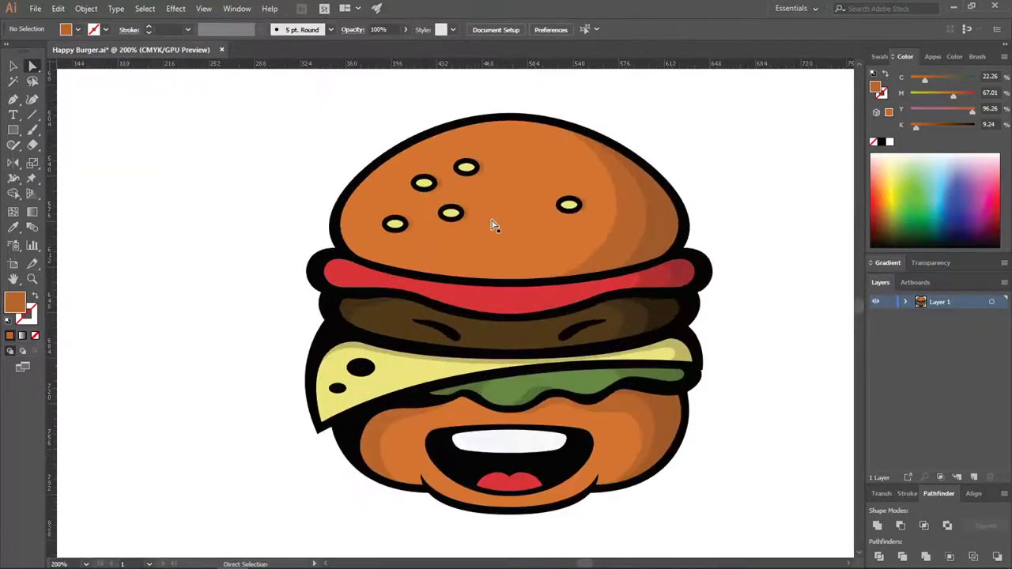
scroll(401, 203, up, 3)
key(p)
click(458, 126)
mouse_move(331, 300)
mouse_down()
mouse_move(323, 347)
mouse_move(335, 397)
mouse_up()
click(446, 407)
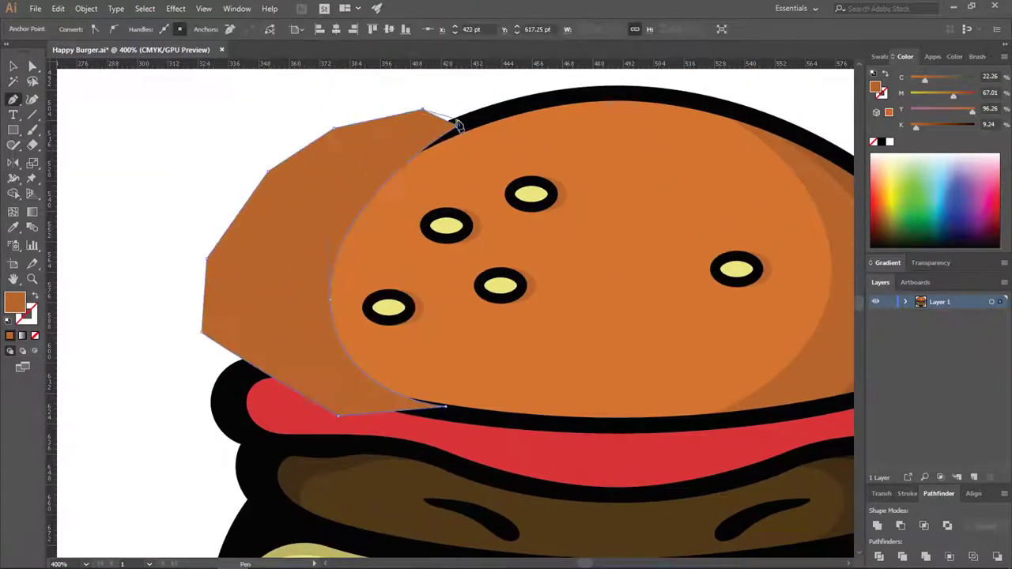
Trim the highlight shape to the top bun and fill it with a lighter orange (C 2.72, M 51.07, Y 74.8, K 0)
click(350, 165)
key(ctrl+shift+a)
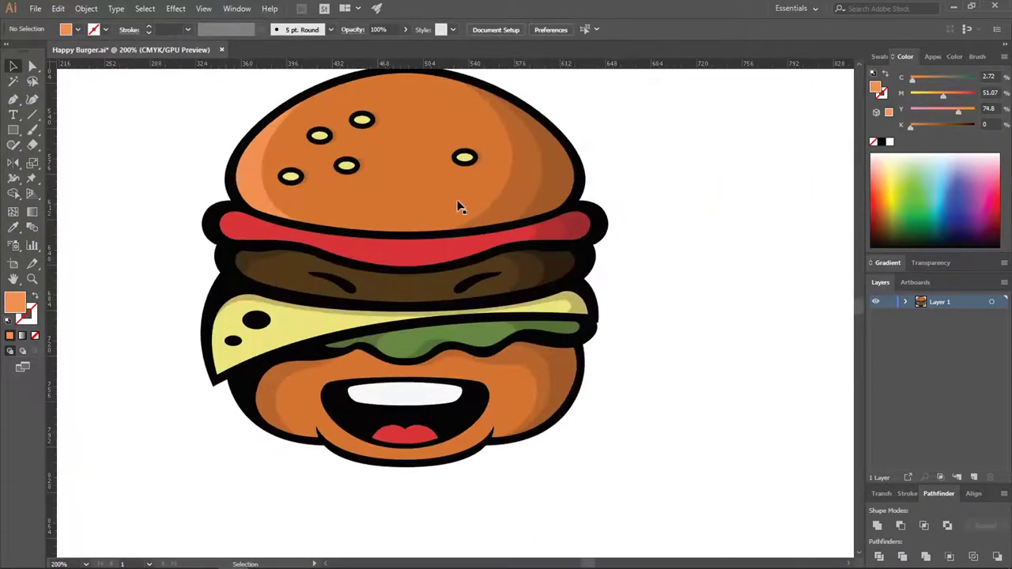
Draw a highlight shape along the tomato's left end and lower edge with the Pen tool
click(13, 99)
scroll(249, 218, up, 3)
drag(205, 189, 166, 215)
drag(248, 274, 346, 276)
drag(441, 306, 478, 327)
scroll(477, 327, down, 1)
drag(603, 304, 677, 274)
click(602, 304)
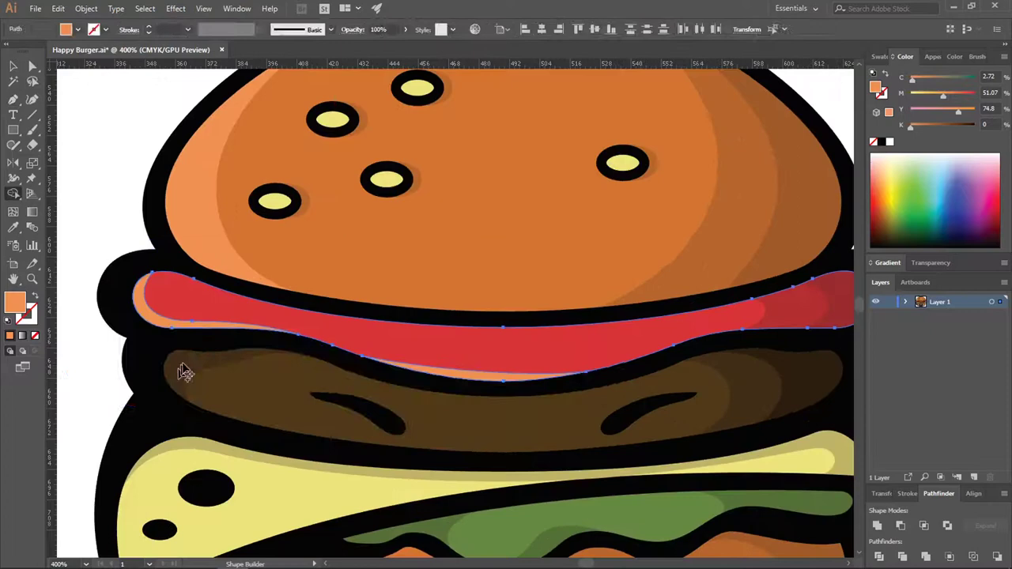
Trim the highlight to the tomato and fill it with a light red (C 3.64, M 67.47, Y 45.22, K 0)
drag(184, 373, 553, 378)
double_click(14, 302)
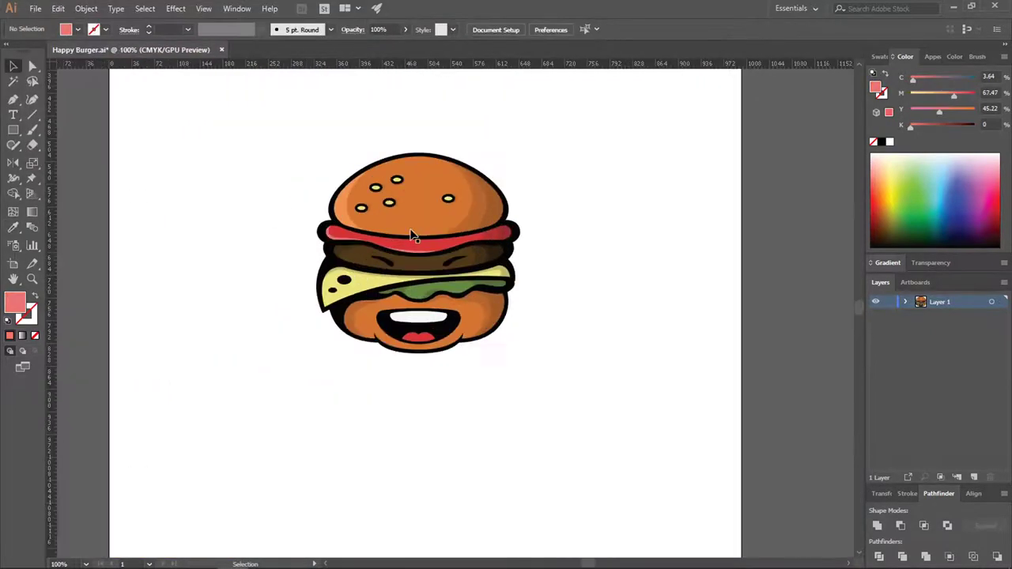
Draw a closed curved highlight shape on the patty from around the left eye across to the right eye
scroll(411, 230, up, 5)
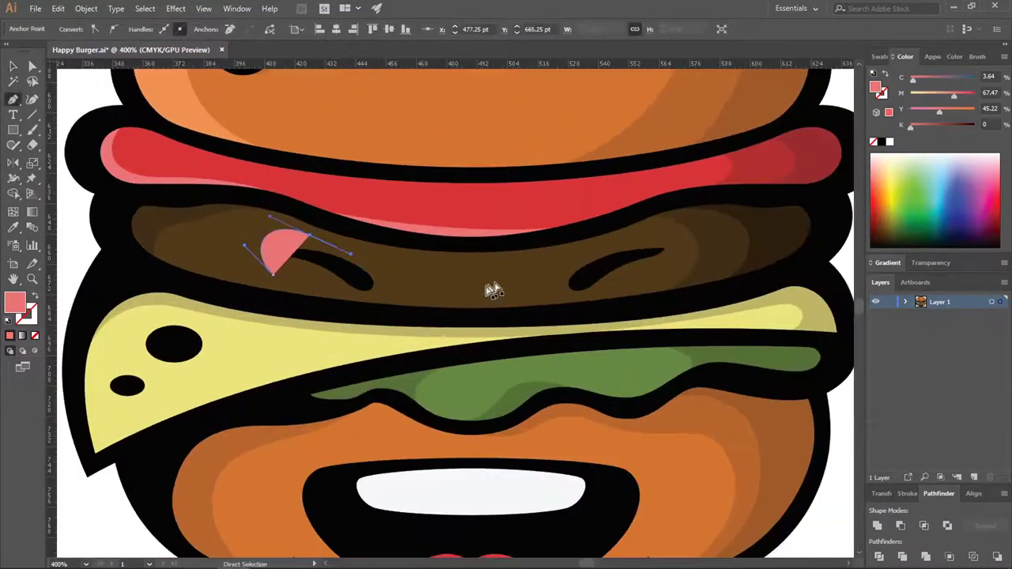
drag(484, 282, 614, 259)
key(ctrl+z)
drag(529, 284, 579, 289)
click(616, 256)
drag(464, 304, 338, 295)
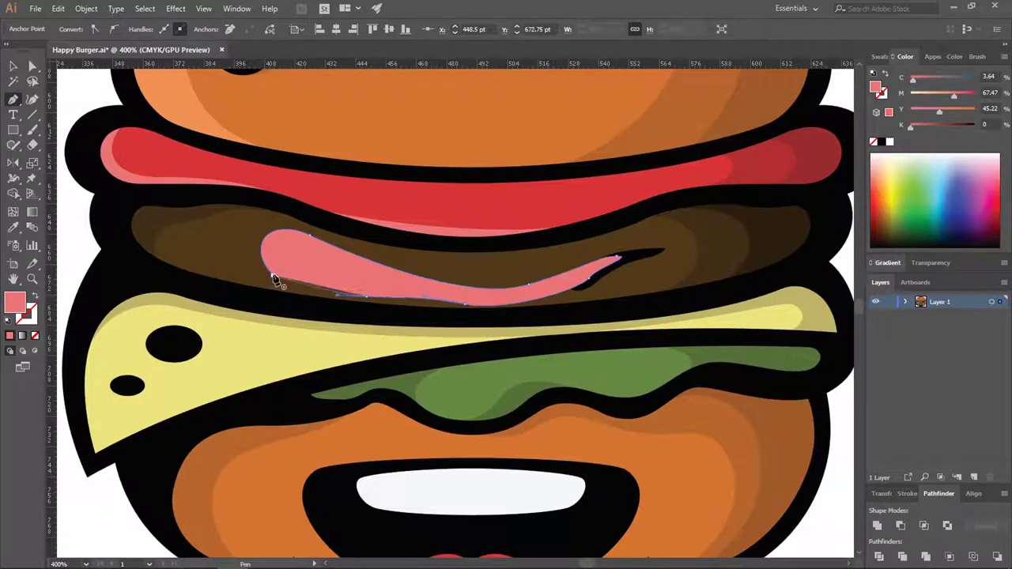
drag(273, 275, 233, 269)
Fill the patty's highlight with a lighter version of the patty brown (C 41.55, M 58.35, Y 92.61, K 31.96)
click(13, 227)
click(158, 245)
double_click(15, 304)
click(113, 145)
click(116, 144)
key(Return)
Remove the parts of the patty's highlight that cover the eyes with Shape Builder
key(v)
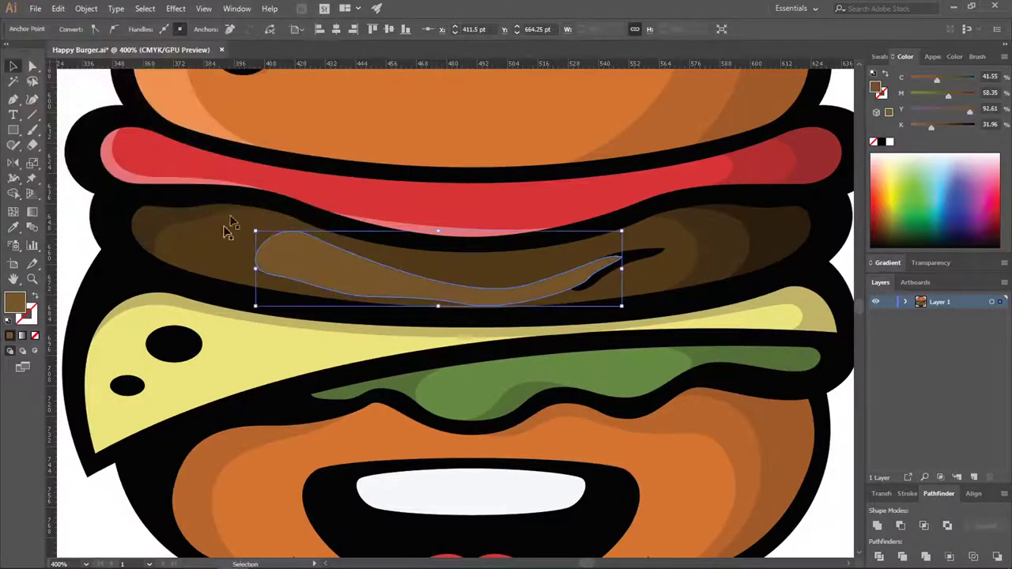
shift+click(455, 267)
click(14, 194)
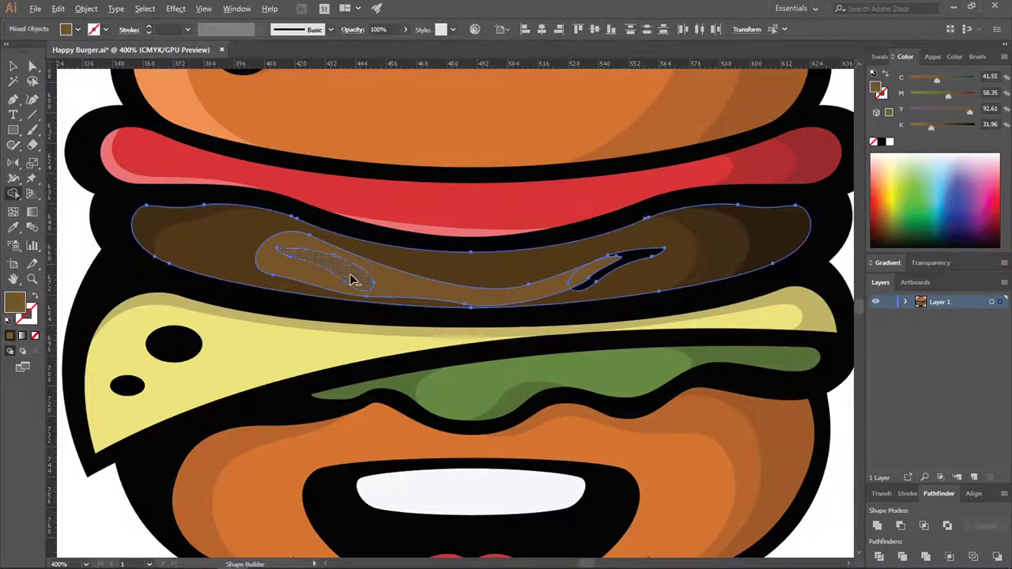
alt+click(350, 277)
click(13, 65)
click(316, 245)
scroll(366, 214, down, 1)
key(ctrl+shift+a)
Reshape the upper edge of the patty's highlight by adjusting its curve from above the left eye towards the right eye
scroll(366, 217, up, 2)
click(409, 214)
key(a)
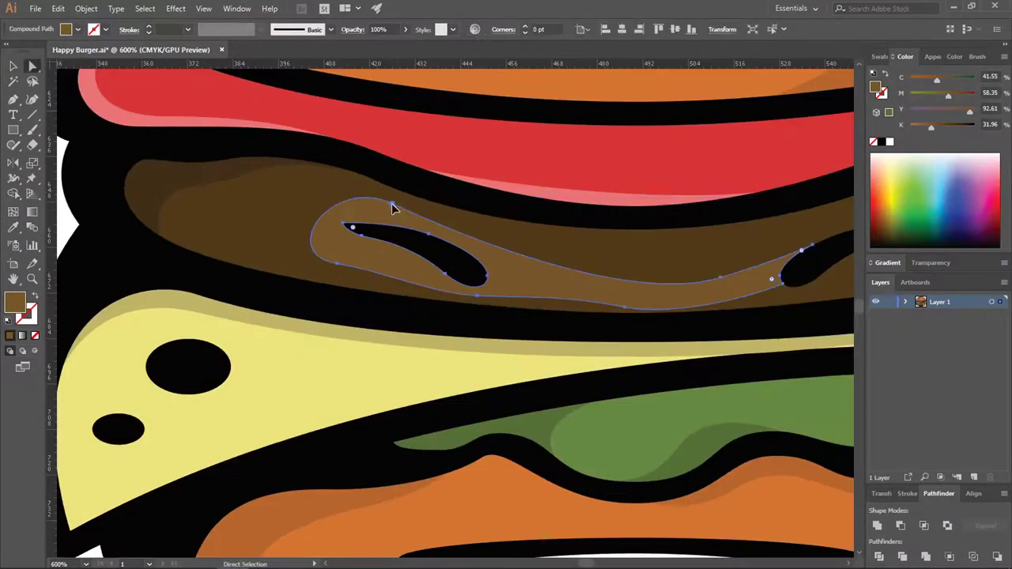
click(386, 203)
mouse_move(647, 310)
mouse_down()
mouse_move(629, 307)
mouse_move(651, 314)
mouse_up()
click(727, 269)
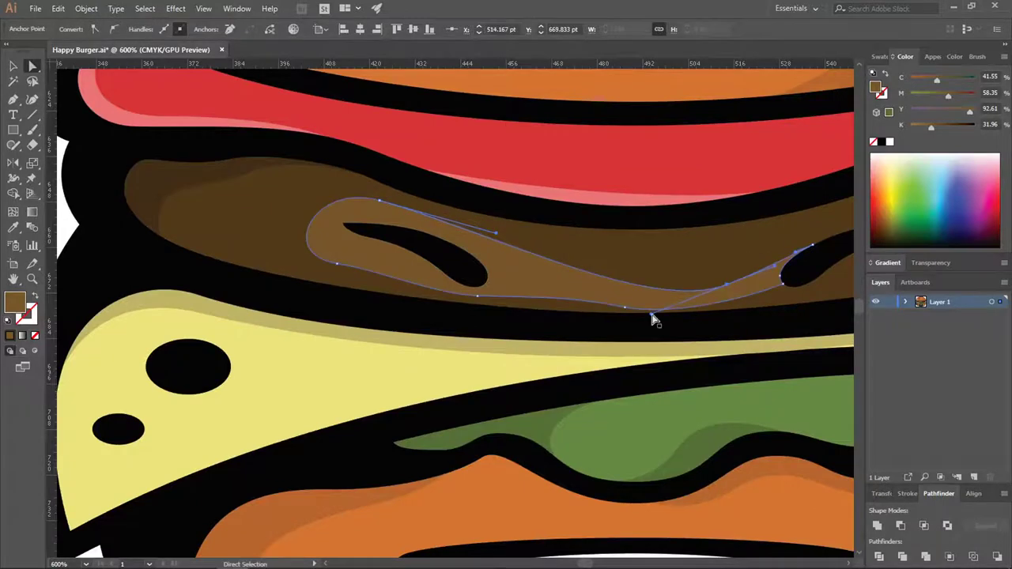
click(727, 290)
click(727, 270)
Smooth the lower edge of the patty's highlight from beneath the left eye to the middle of the patty
scroll(666, 294, up, 3)
drag(577, 311, 534, 321)
key(ctrl+minus)
key(ctrl+minus)
key(ctrl+minus)
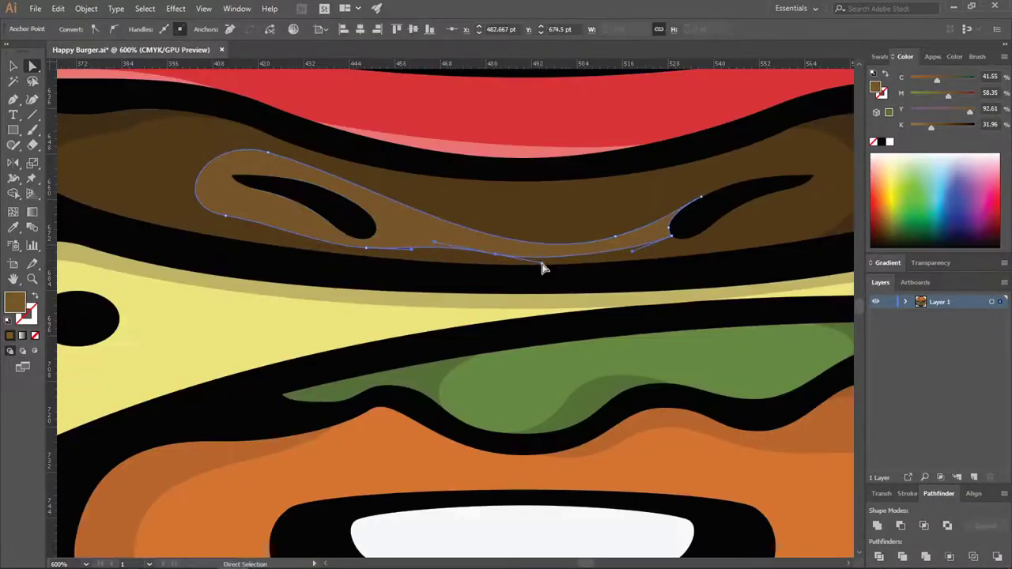
click(366, 249)
drag(309, 250, 276, 246)
click(226, 216)
click(271, 222)
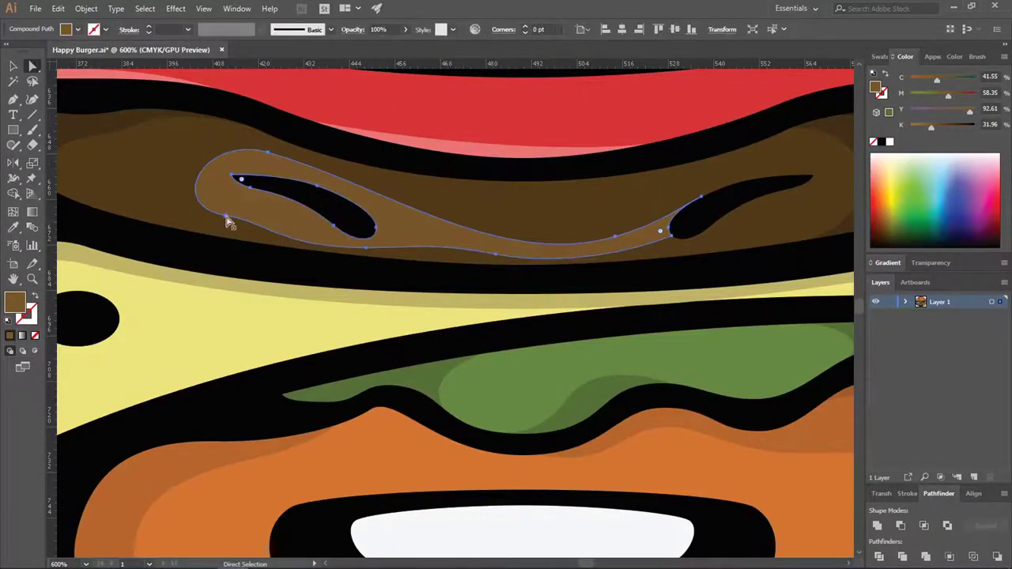
click(226, 215)
scroll(189, 211, up, 2)
drag(352, 233, 304, 226)
scroll(332, 234, down, 6)
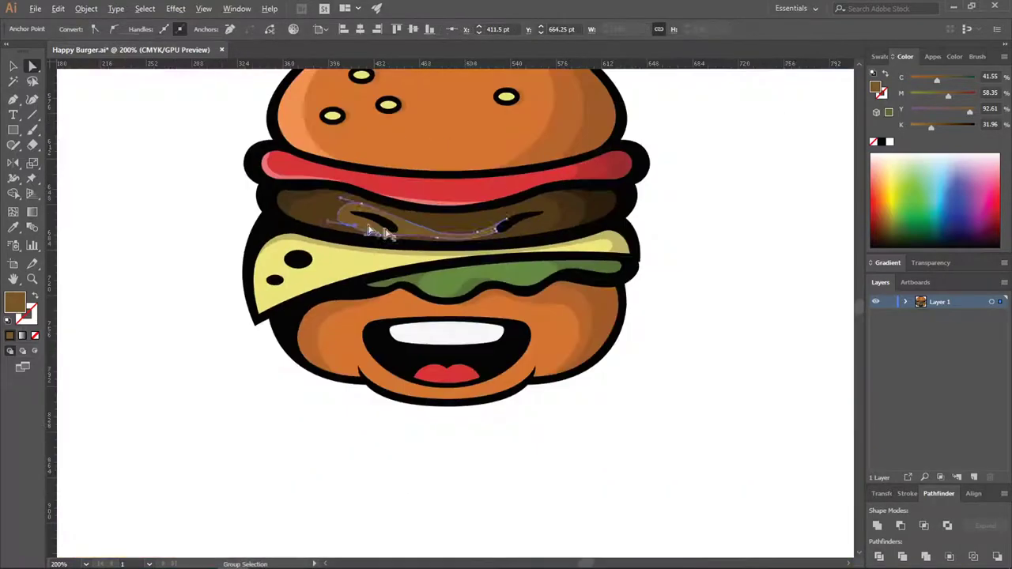
Flatten the upper curve of the patty's highlight between the eyes so the band widens towards the right eye
scroll(229, 212, up, 3)
click(577, 296)
scroll(571, 292, up, 1)
click(552, 293)
drag(490, 284, 513, 258)
drag(551, 293, 540, 284)
scroll(483, 269, down, 3)
click(293, 248)
scroll(432, 265, down, 3)
key(ctrl+plus)
key(ctrl+plus)
key(ctrl+plus)
key(ctrl+plus)
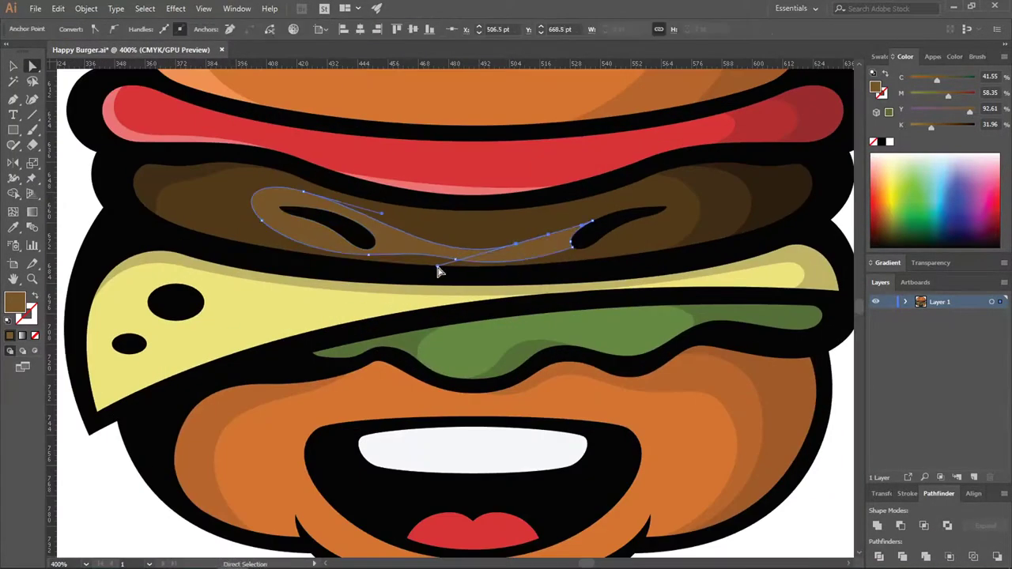
key(ctrl+minus)
key(ctrl+minus)
key(ctrl+minus)
key(ctrl+plus)
key(ctrl+plus)
key(ctrl+plus)
key(ctrl+plus)
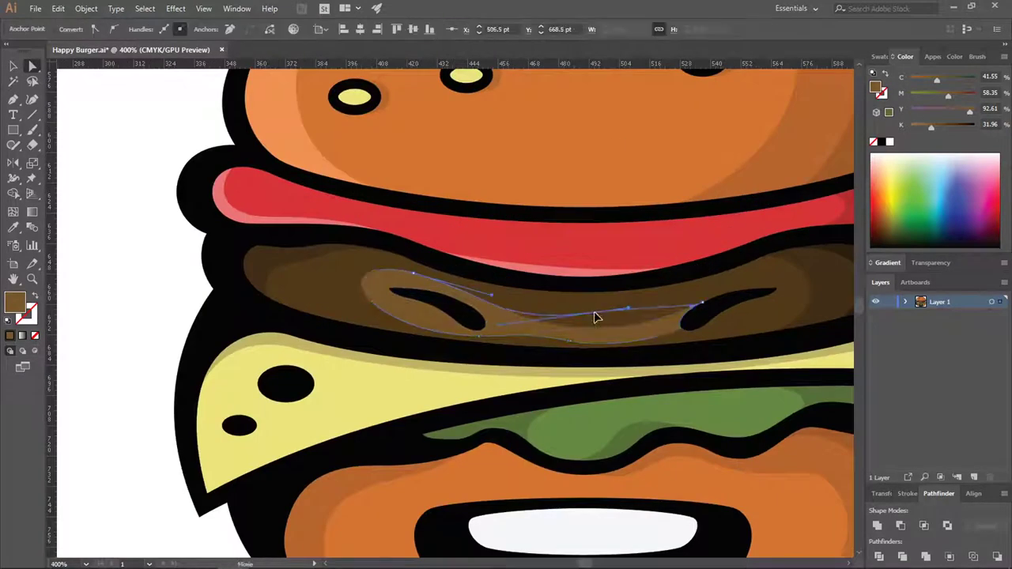
Raise the lower edge of the patty's highlight midway between the eyes
key(v)
click(487, 288)
scroll(455, 271, down, 3)
click(286, 253)
scroll(553, 260, up, 5)
click(537, 257)
click(31, 66)
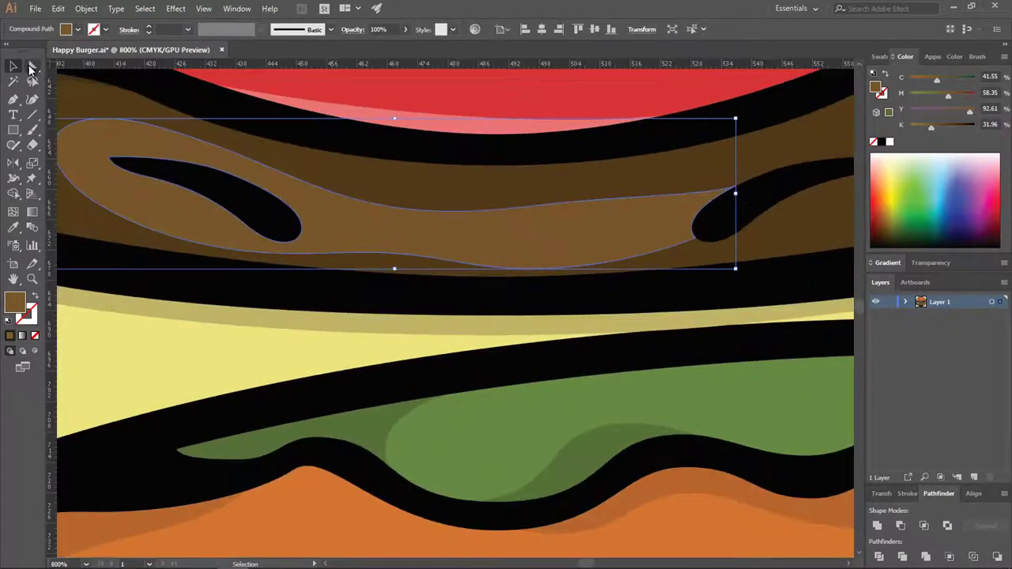
drag(472, 261, 470, 246)
click(566, 268)
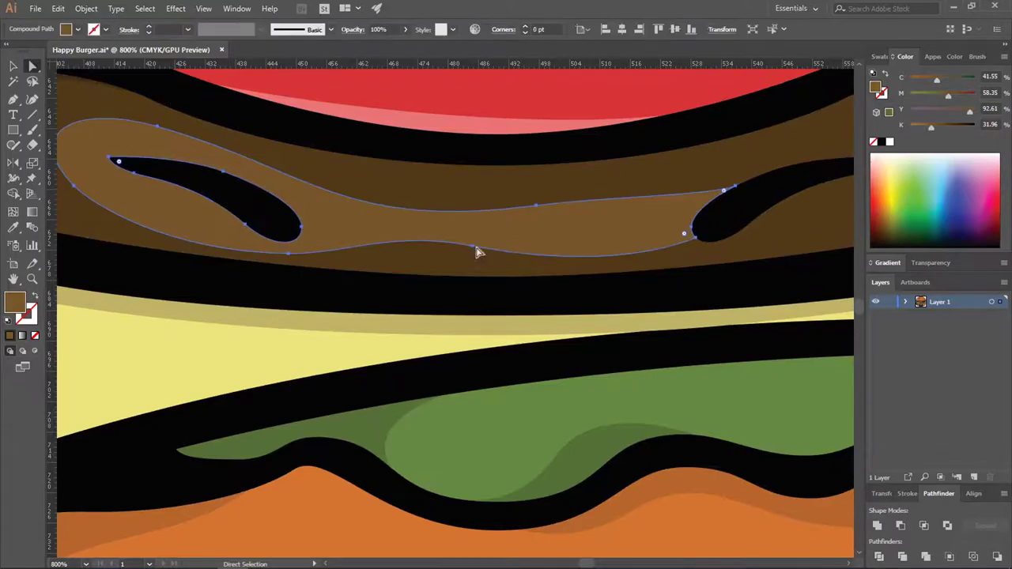
key(ctrl+plus)
drag(588, 284, 655, 280)
scroll(633, 286, down, 9)
click(571, 240)
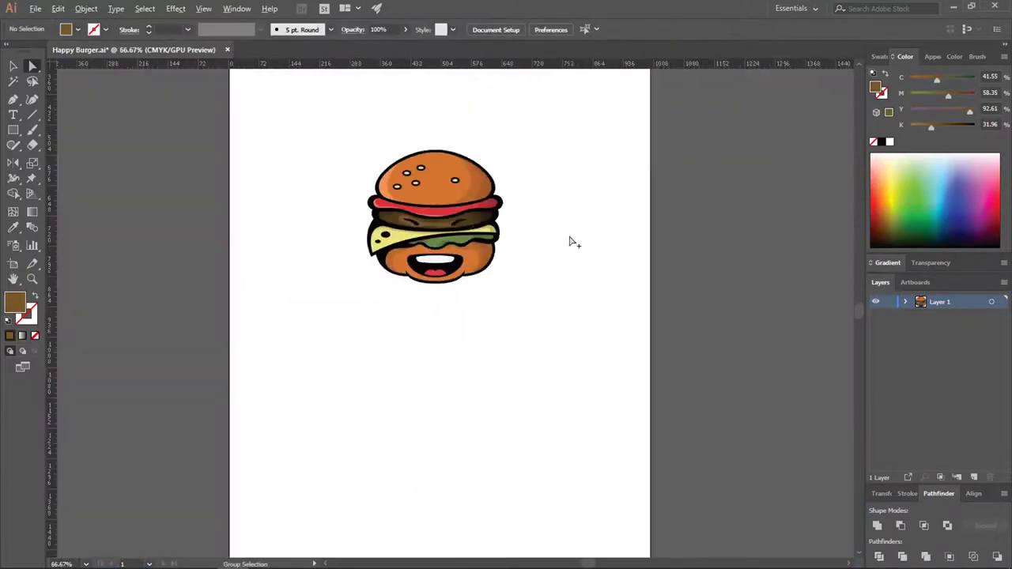
Draw a closed shape with a curved upper edge over the cheese's lower-left corner
scroll(401, 280, up, 5)
drag(175, 199, 175, 218)
key(ctrl+z)
key(p)
click(170, 191)
drag(290, 253, 415, 209)
key(ctrl+z)
drag(323, 235, 440, 194)
click(323, 235)
click(251, 323)
click(221, 350)
click(158, 343)
click(131, 265)
click(140, 200)
click(171, 192)
Trim the corner shape to the cheese with Shape Builder and fill it with light yellow (C 3.97, M 2.14, Y 39.52, K 0)
click(13, 66)
shift+click(332, 197)
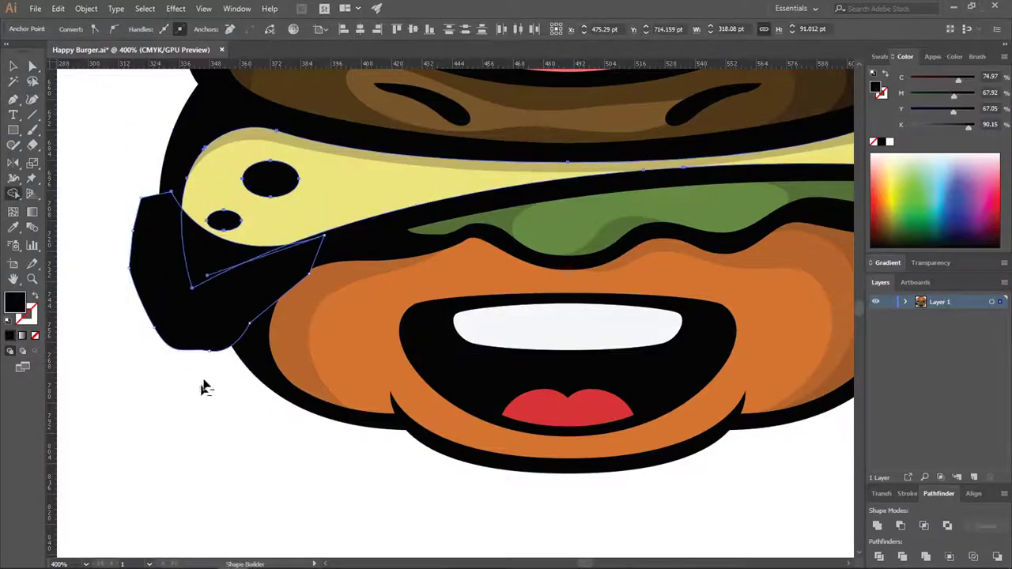
double_click(13, 304)
click(67, 49)
click(327, 48)
Refine the upper curve of the cheese corner's highlight and deselect it
scroll(207, 231, up, 1)
click(32, 67)
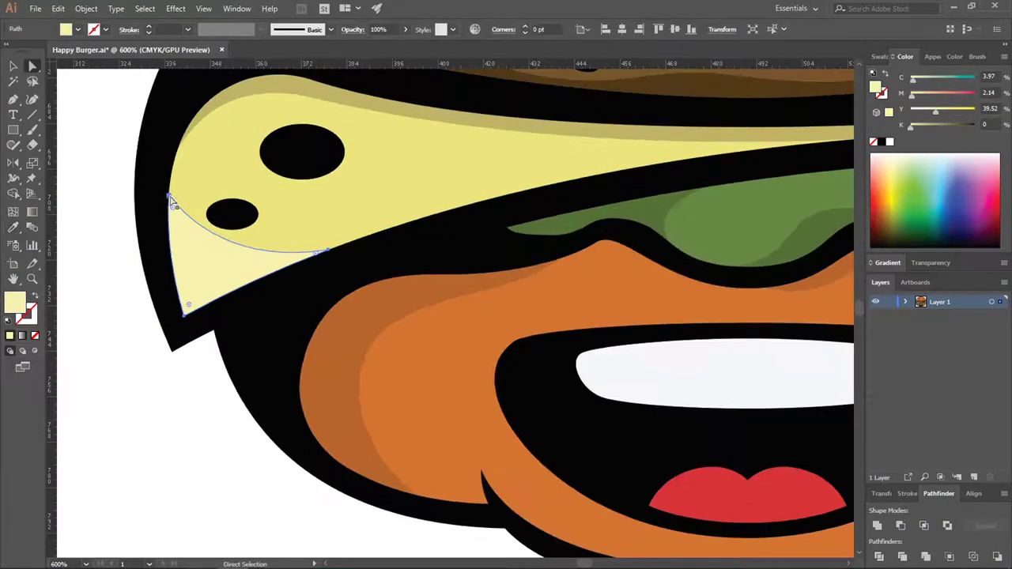
click(168, 196)
drag(201, 240, 237, 269)
key(ctrl+shift+a)
scroll(273, 369, down, 4)
scroll(400, 305, up, 3)
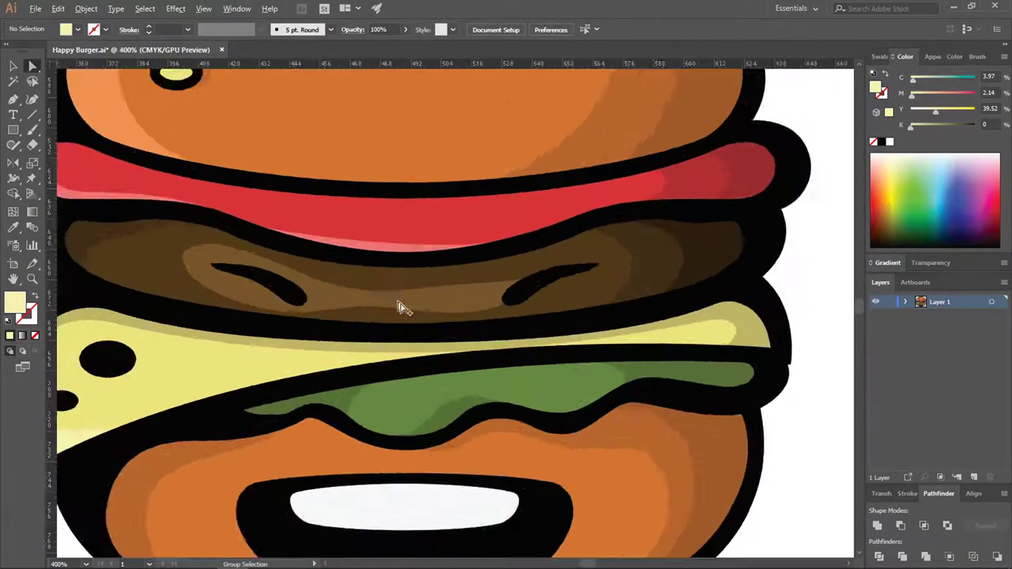
scroll(400, 306, down, 3)
scroll(411, 345, up, 2)
Draw a closed wavy highlight shape inside the lettuce, following its lower edge across the two drooping folds
click(12, 98)
scroll(506, 356, up, 2)
scroll(237, 285, down, 3)
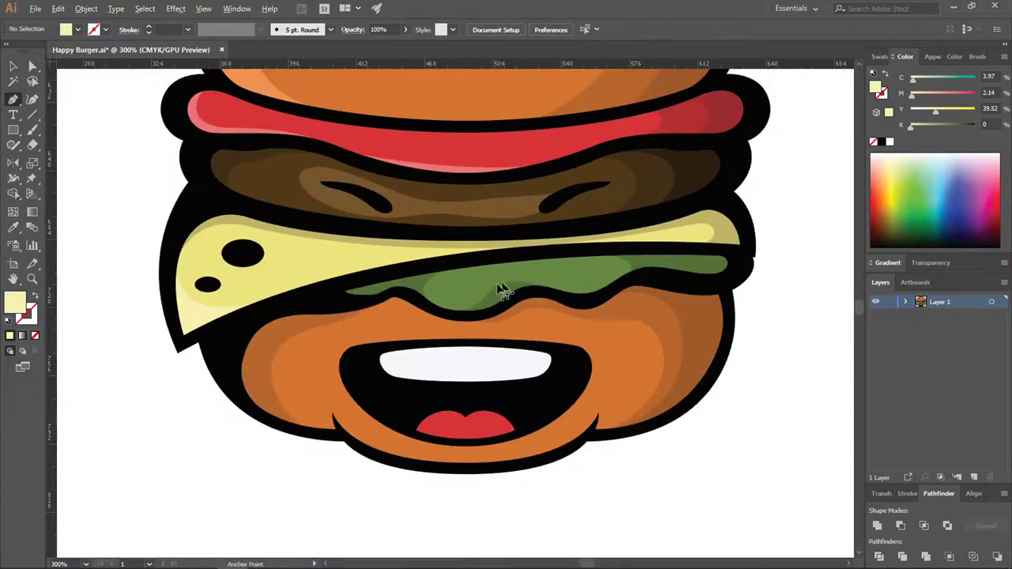
scroll(471, 286, up, 3)
click(426, 252)
drag(405, 339, 431, 351)
drag(532, 263, 616, 241)
scroll(617, 241, down, 2)
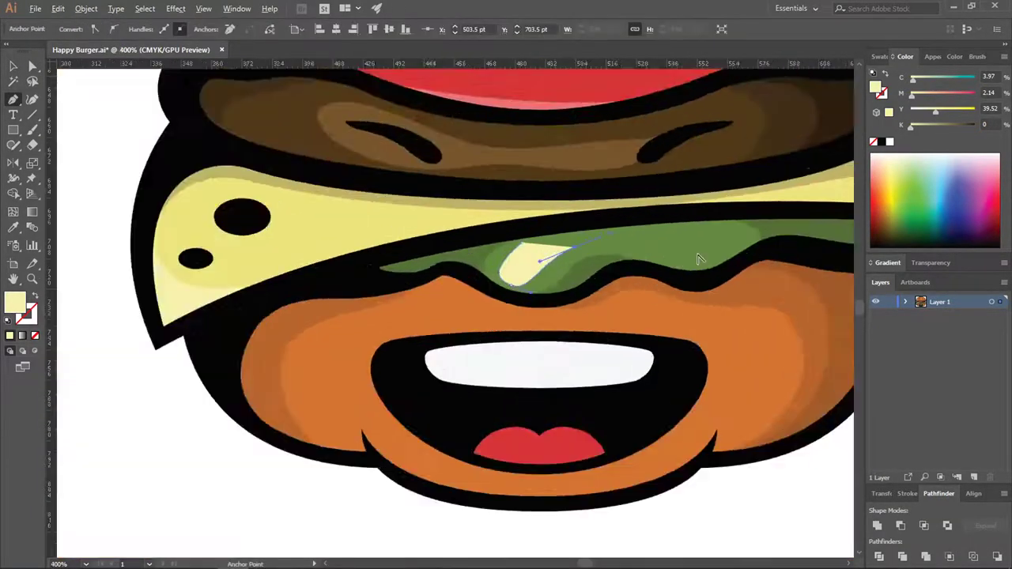
scroll(699, 263, up, 2)
drag(709, 267, 751, 251)
drag(712, 202, 556, 222)
Refine the curves at the left end of the lettuce's highlight
key(a)
drag(332, 234, 355, 231)
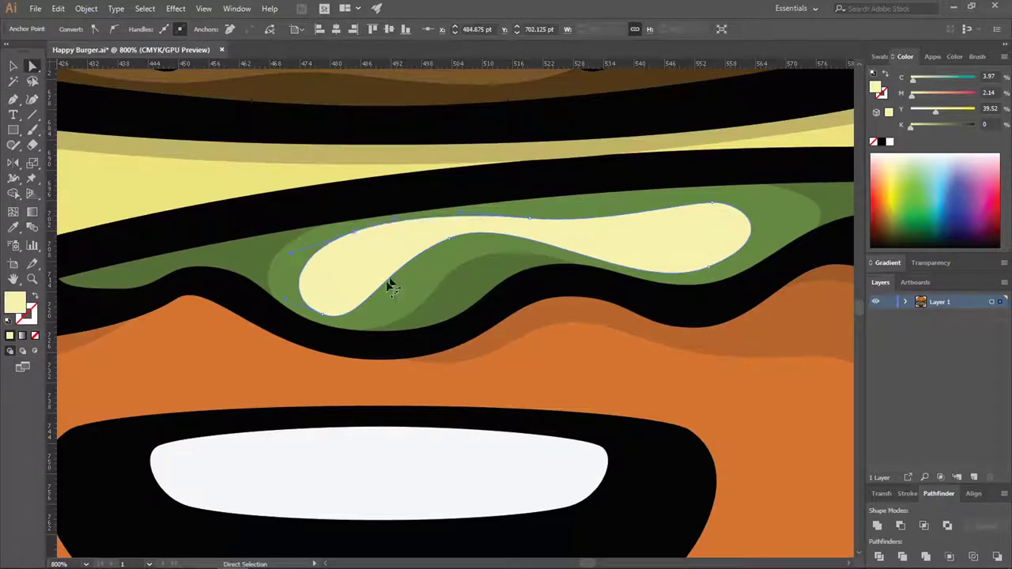
drag(323, 314, 363, 306)
scroll(484, 299, down, 2)
click(582, 271)
Fill the lettuce's highlight with a brighter version of the lettuce green (C 57.87, M 11.35, Y 100, K 0.31) and deselect it
key(i)
click(432, 297)
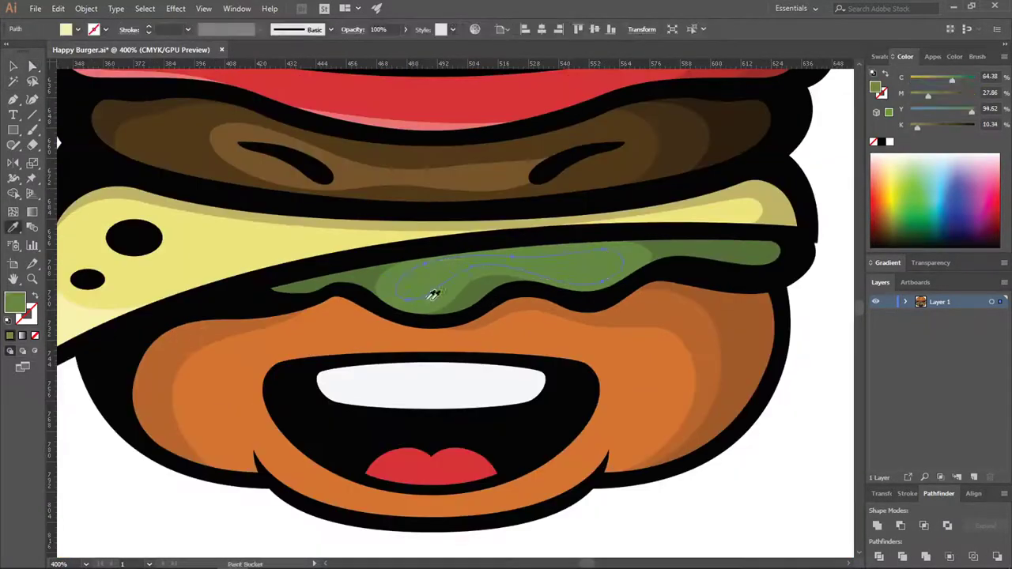
double_click(15, 303)
click(103, 97)
click(114, 94)
click(314, 50)
scroll(576, 198, down, 3)
key(v)
click(353, 317)
scroll(352, 316, down, 2)
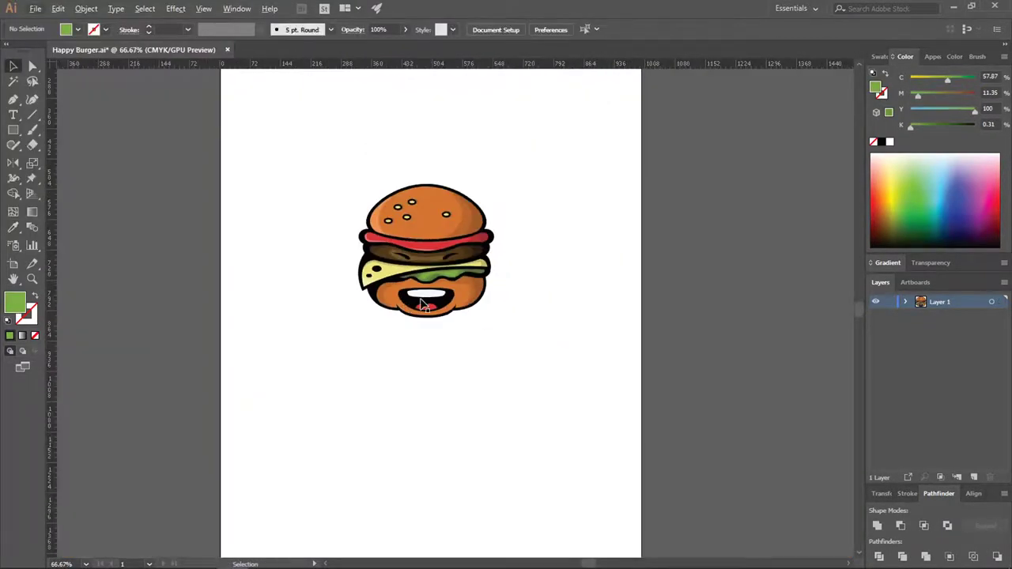
Draw a closed shape with a curved inner edge over the right end of the teeth as a shadow
scroll(423, 304, up, 4)
scroll(481, 298, down, 2)
key(p)
scroll(519, 311, up, 4)
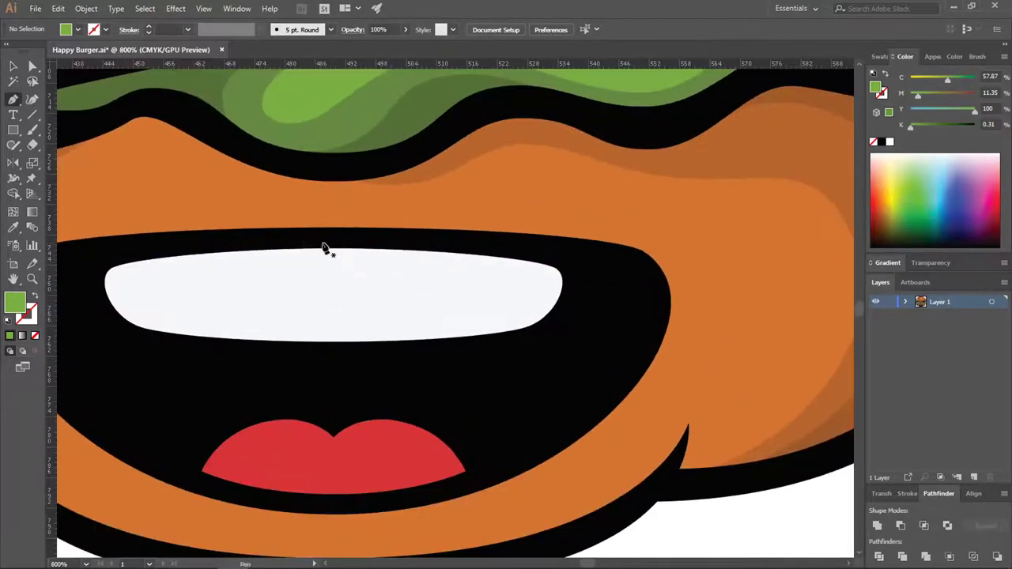
drag(323, 242, 418, 246)
drag(499, 339, 421, 415)
click(500, 338)
click(562, 339)
click(597, 295)
click(583, 252)
click(519, 232)
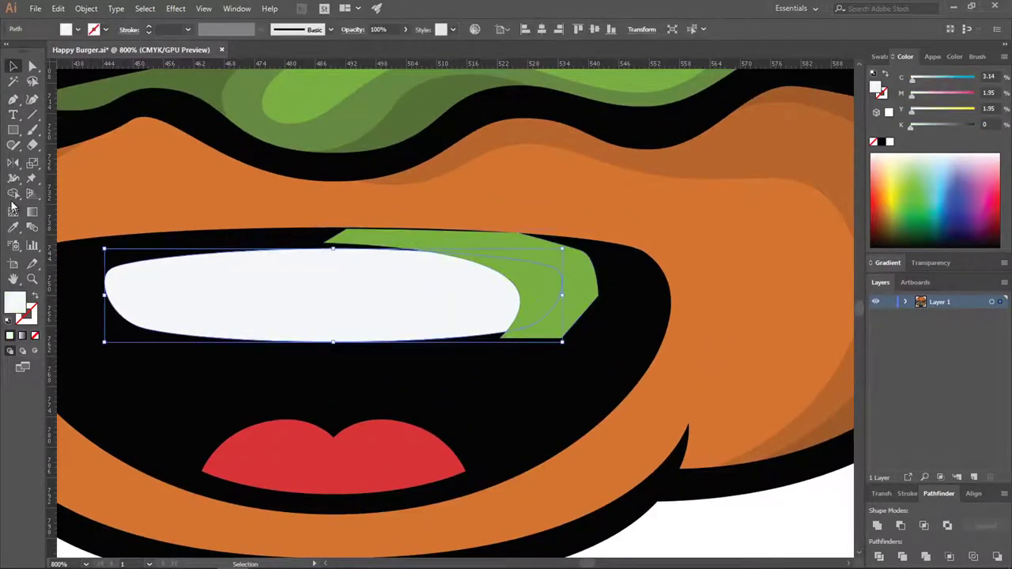
Trim the shadow shape to the right end of the teeth with Shape Builder
click(12, 194)
ctrl+shift+click(473, 240)
alt+click(577, 276)
key(v)
click(487, 235)
scroll(487, 236, down, 2)
click(507, 262)
Fill the teeth's right shadow with a light grey derived from the teeth colour (C 10.8, M 7.94, Y 8.56, K 0)
double_click(15, 302)
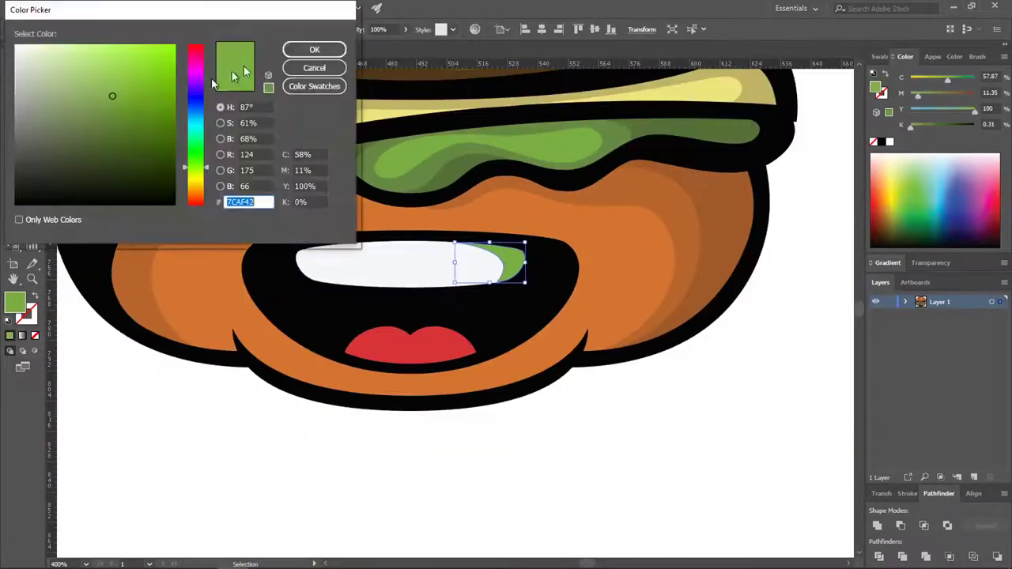
click(314, 67)
key(i)
click(443, 265)
double_click(15, 302)
click(15, 63)
click(314, 49)
Refine the inner curve of the teeth's right shadow and deselect it
key(a)
scroll(507, 272, up, 2)
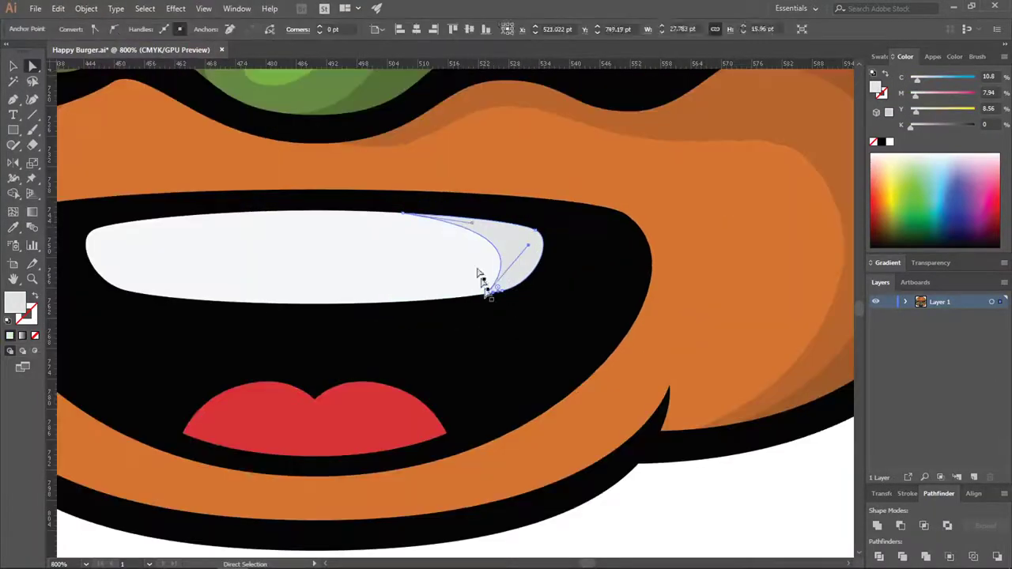
click(487, 293)
drag(472, 222, 485, 222)
key(ctrl+shift+a)
scroll(587, 360, down, 6)
scroll(587, 350, up, 4)
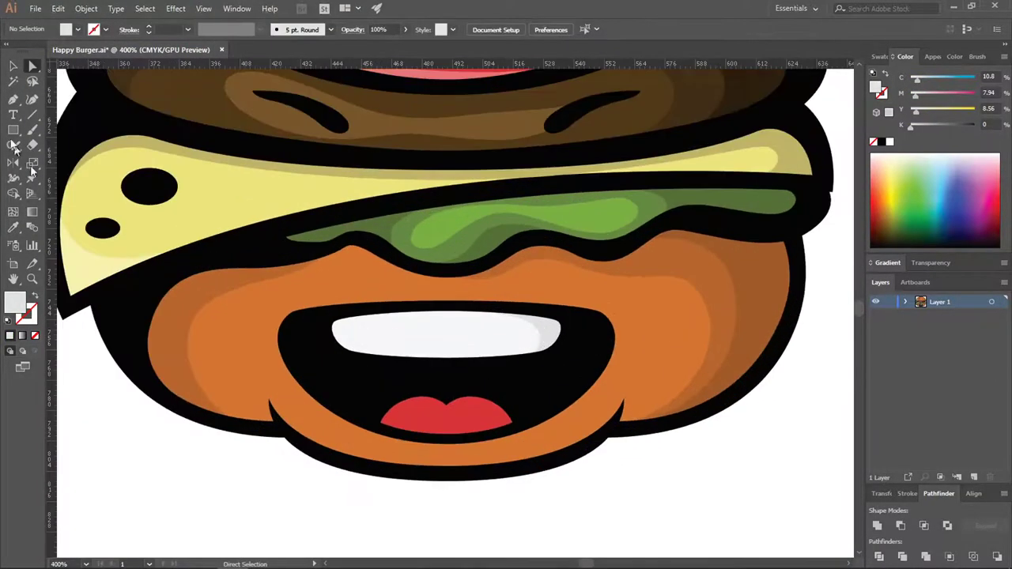
Draw a closed shape with a curved inner edge over the upper-left end of the teeth and select it together with the teeth
click(13, 99)
scroll(335, 343, up, 2)
drag(336, 341, 333, 319)
drag(519, 271, 639, 265)
drag(314, 256, 294, 267)
click(273, 346)
click(314, 382)
click(336, 341)
shift+click(379, 348)
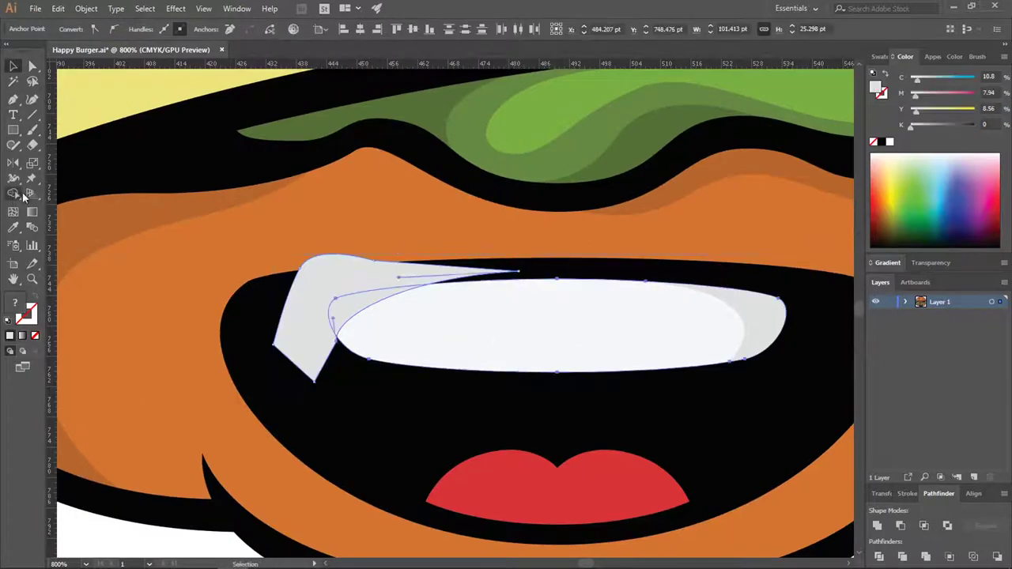
Trim the new shape to the teeth's left end with Shape Builder and darken both teeth shadows to C 26.66, M 21, Y 21.51, K 0
click(13, 193)
alt+click(308, 332)
shift+click(395, 348)
double_click(15, 303)
click(14, 86)
click(314, 50)
key(a)
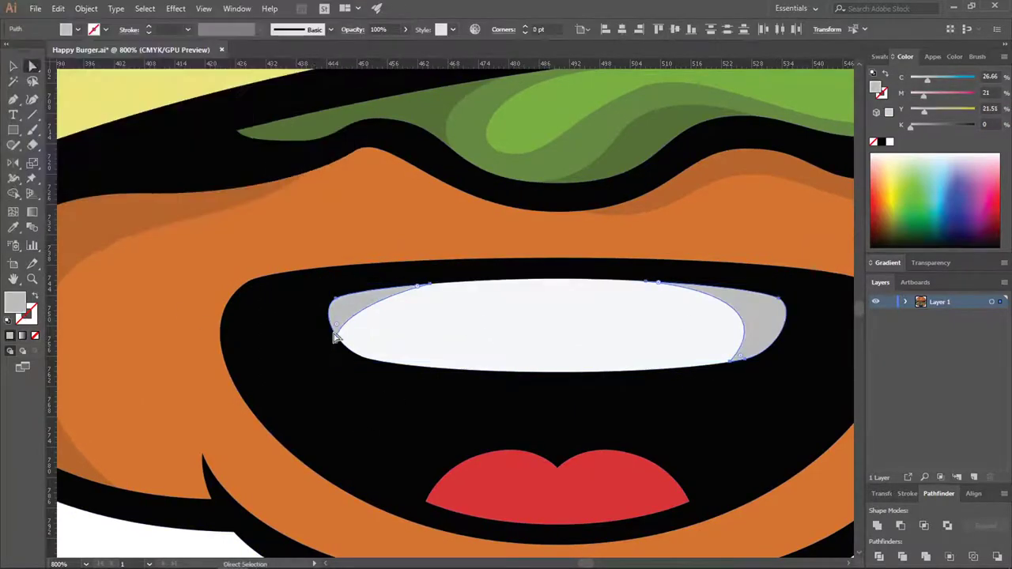
Refine the end anchors and inner curve of the teeth's left shadow and deselect it
click(337, 335)
scroll(348, 345, up, 3)
drag(328, 271, 315, 234)
click(428, 205)
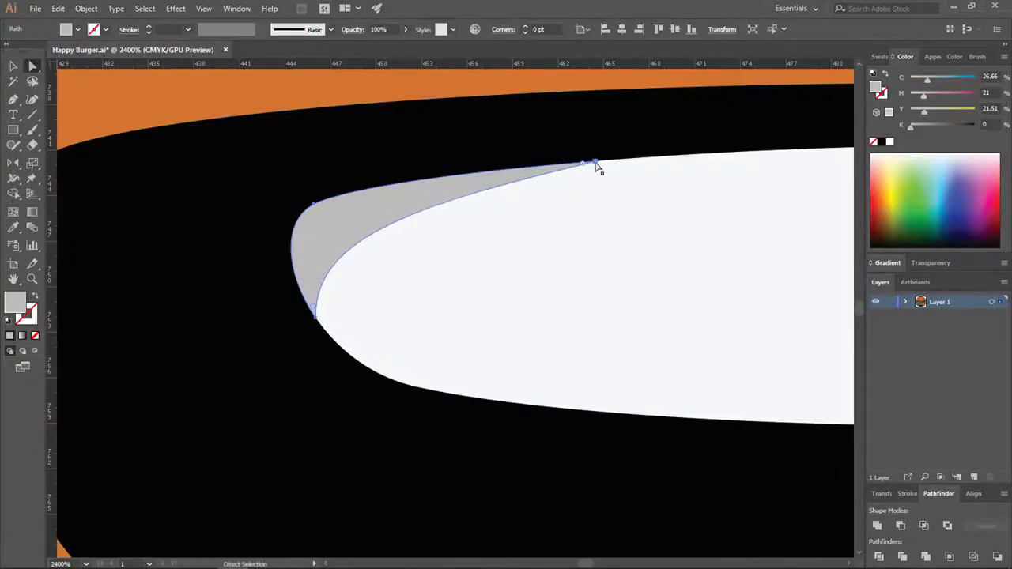
click(594, 161)
click(429, 204)
click(594, 162)
scroll(452, 181, up, 3)
drag(381, 242, 398, 187)
scroll(450, 268, down, 10)
click(509, 382)
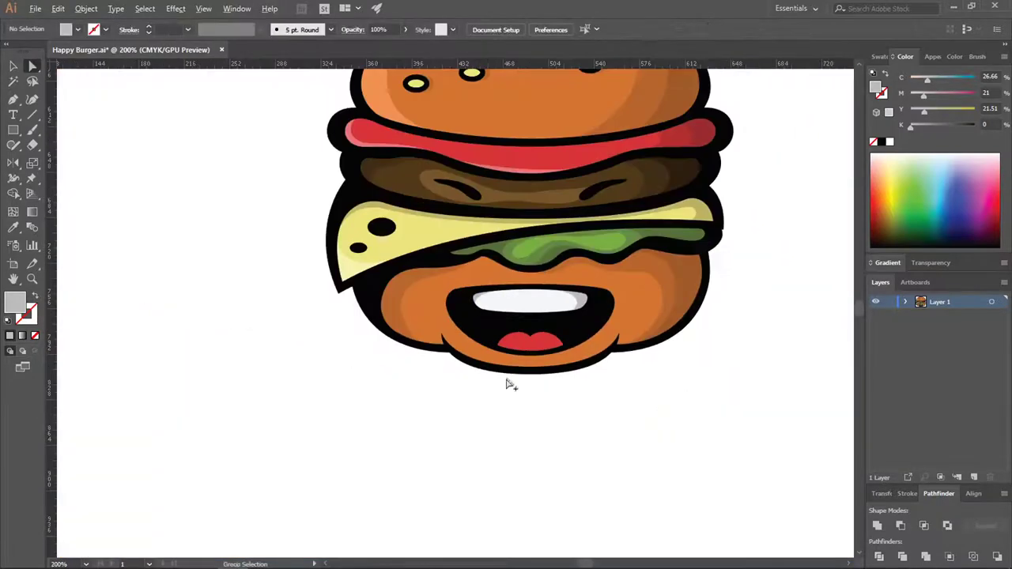
Draw a double-curved shadow along the tongue's upper-right edge, trimmed to the tongue and filled dark red (C 21.12, M 94.44, Y 88.53, K 11.68)
scroll(510, 383, down, 2)
scroll(539, 368, up, 2)
key(p)
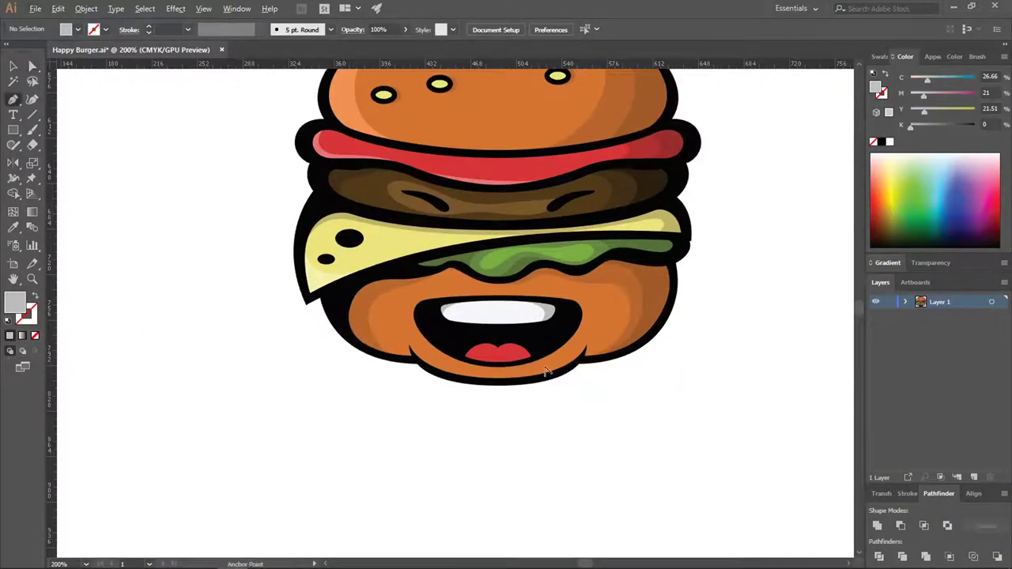
scroll(510, 360, up, 5)
drag(278, 306, 360, 246)
drag(547, 319, 590, 390)
click(548, 320)
scroll(547, 320, down, 3)
scroll(589, 336, up, 2)
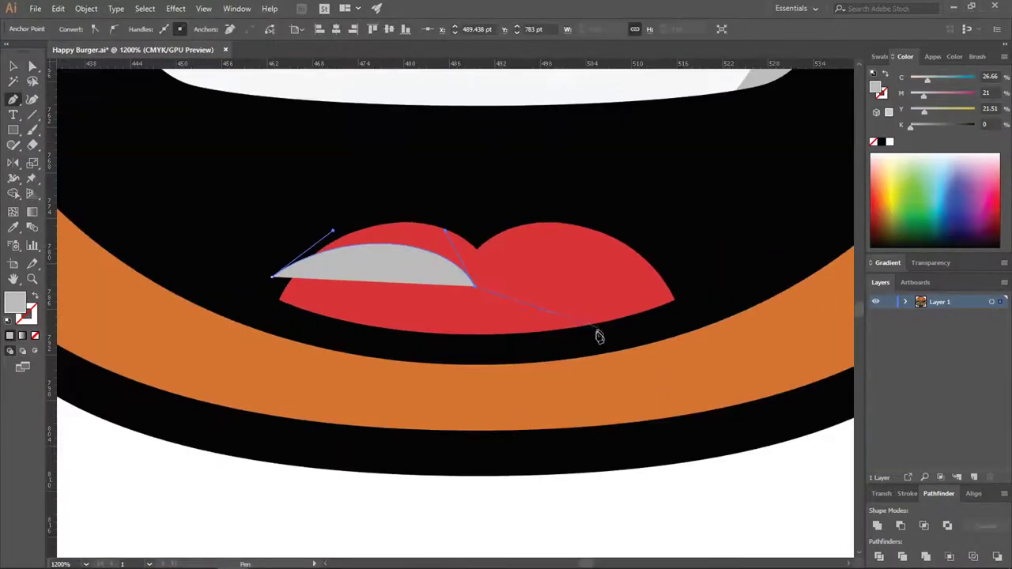
drag(598, 338, 625, 408)
click(749, 296)
click(682, 194)
click(368, 129)
click(264, 143)
scroll(519, 293, down, 4)
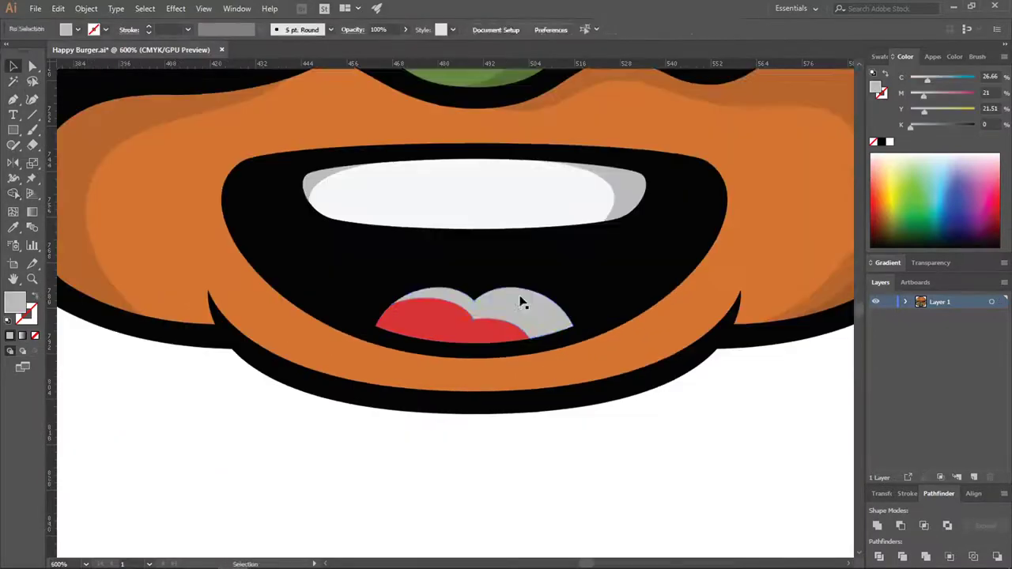
scroll(520, 293, down, 3)
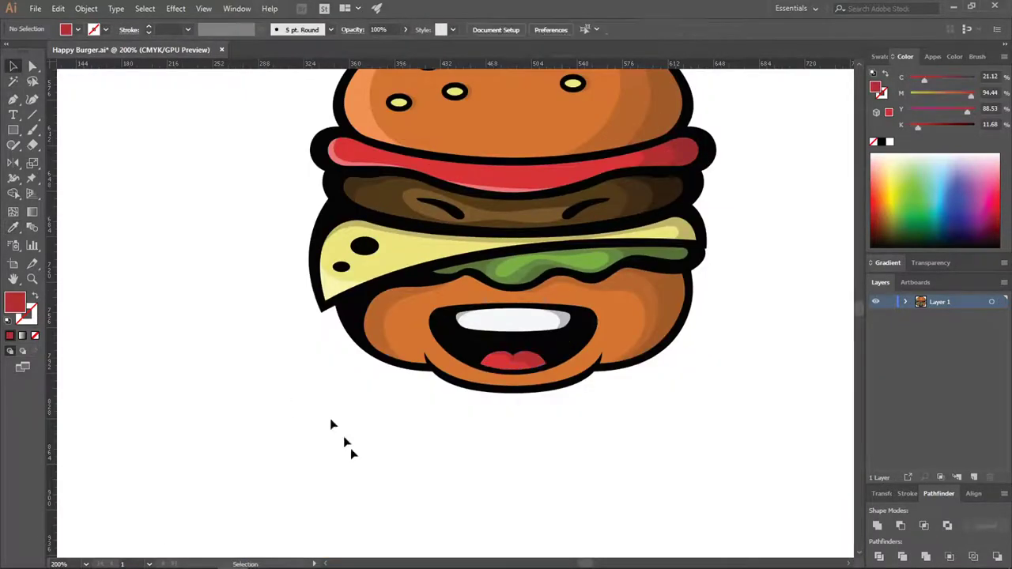
Draw a small closed oval highlight shape on the left half of the tongue
scroll(526, 319, up, 4)
scroll(506, 333, up, 4)
drag(445, 253, 380, 226)
drag(320, 277, 327, 299)
drag(420, 318, 464, 307)
drag(445, 253, 427, 245)
Fill the tongue highlight with the light pink sampled from the tomato's highlight (C 3.64, M 67.47, Y 45.22, K 0) and deselect it
scroll(498, 269, down, 5)
click(13, 229)
scroll(372, 339, down, 4)
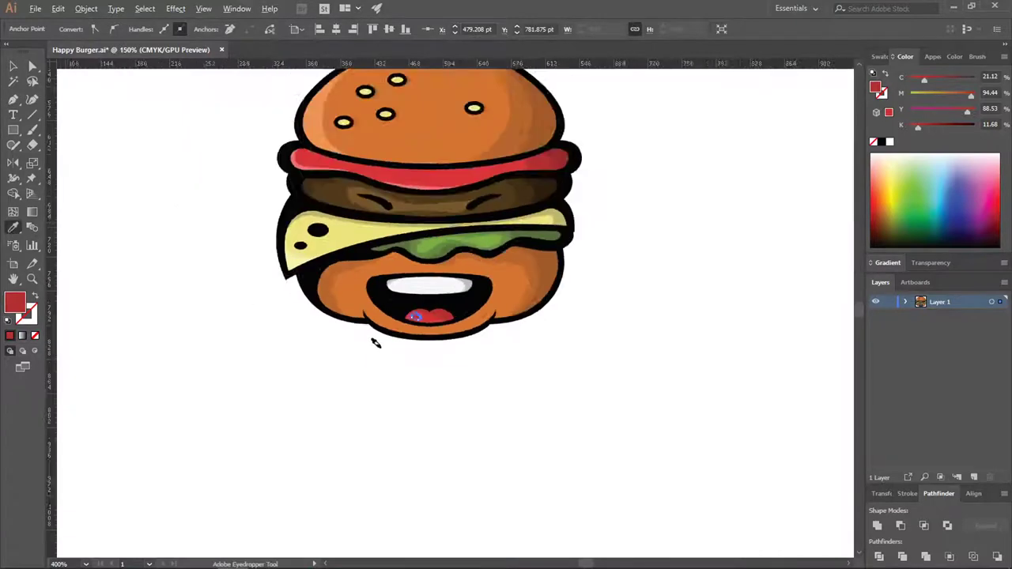
scroll(289, 219, up, 4)
click(277, 238)
key(ctrl+0)
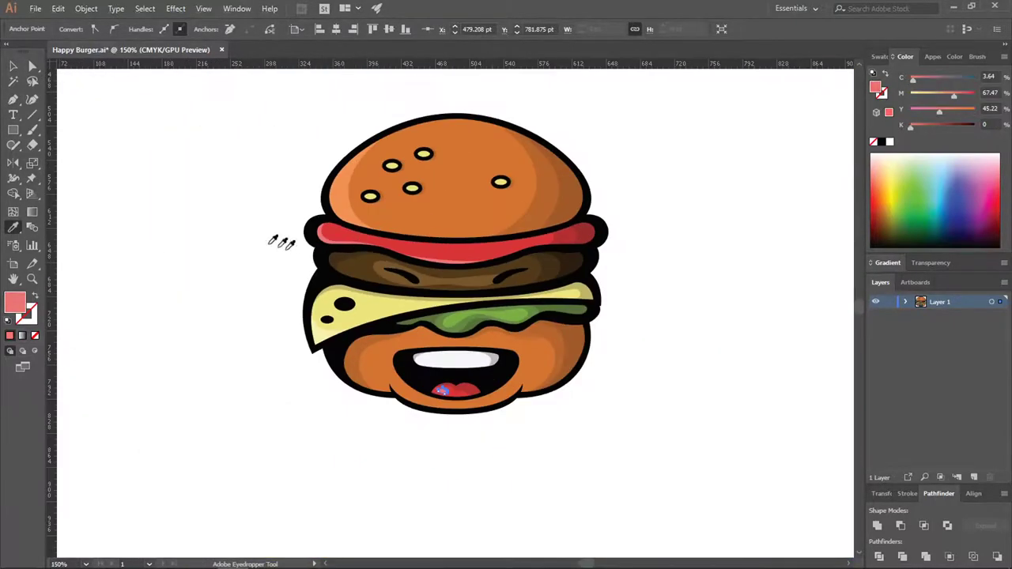
key(v)
scroll(602, 393, down, 1)
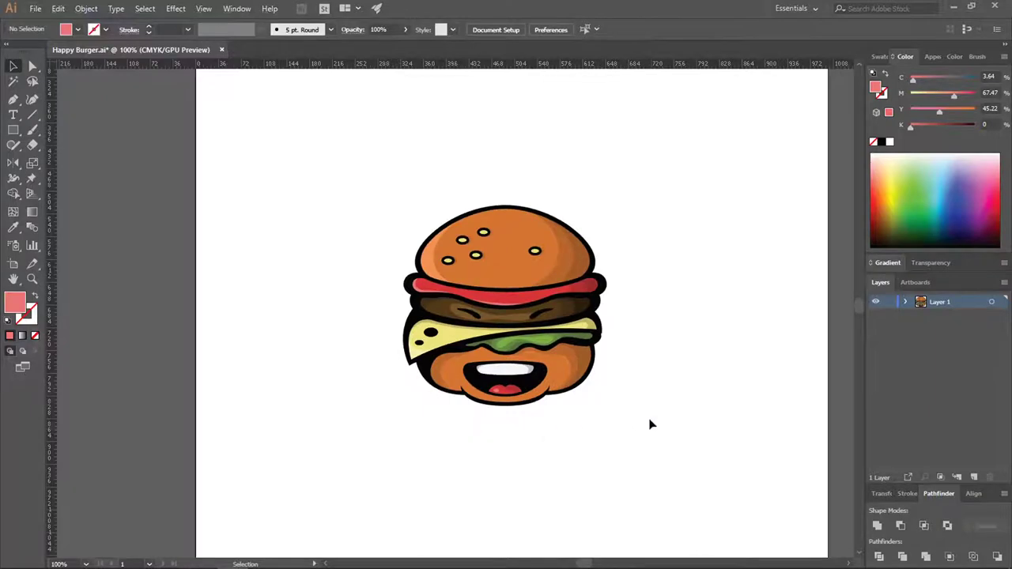
Recolour the burger's black outline to a very dark brown derived from the bun's shadow colour (C 63.5, M 69, Y 71.98, K 82.53)
scroll(623, 360, down, 1)
scroll(664, 393, up, 1)
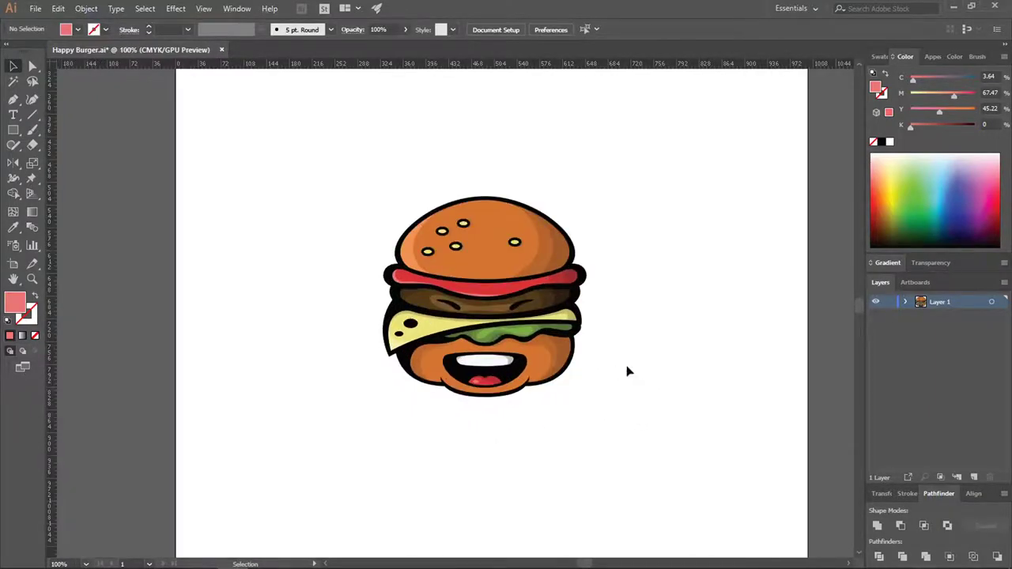
scroll(577, 320, up, 1)
click(402, 309)
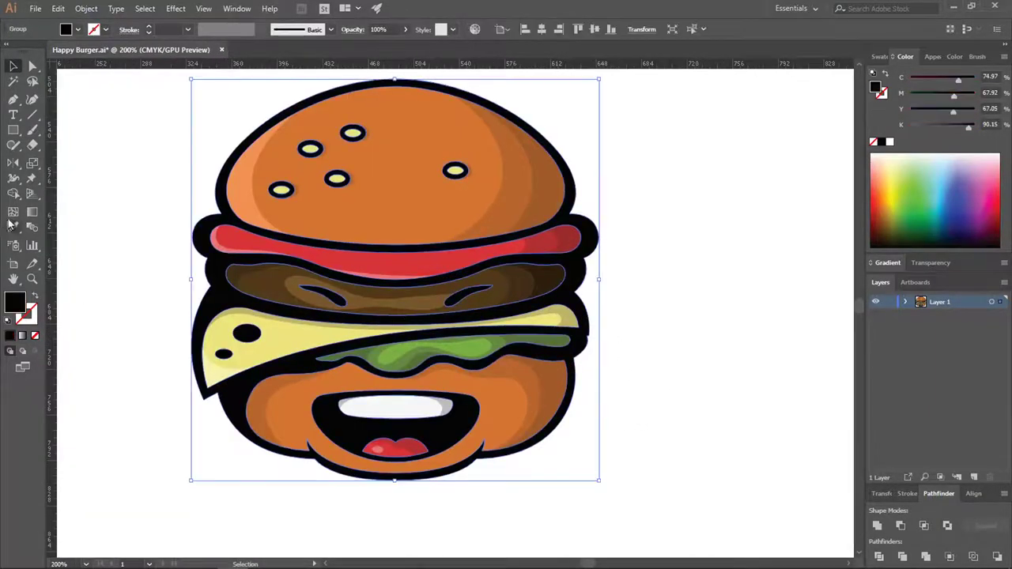
click(13, 226)
click(553, 184)
double_click(12, 300)
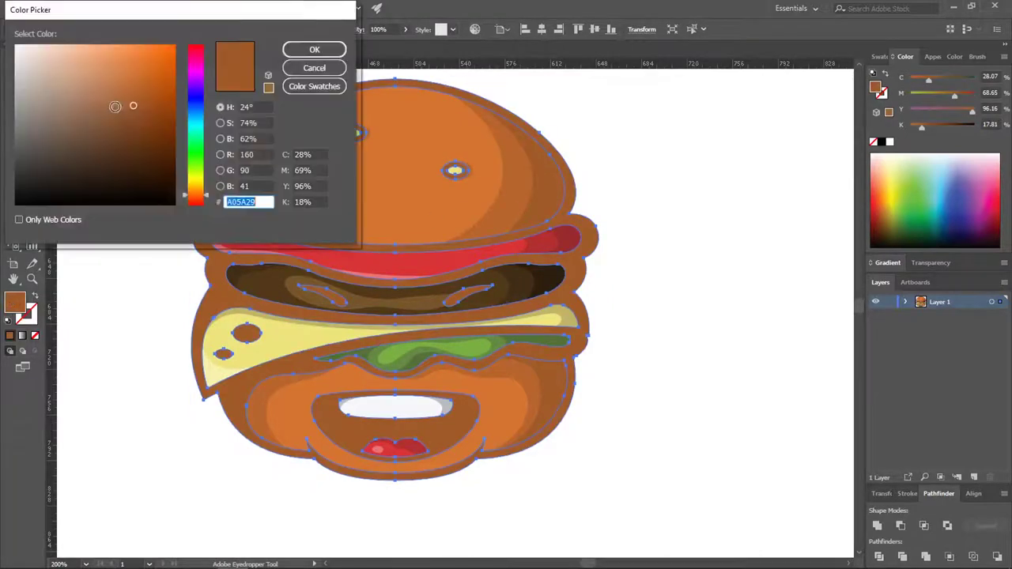
drag(135, 120, 137, 180)
click(295, 49)
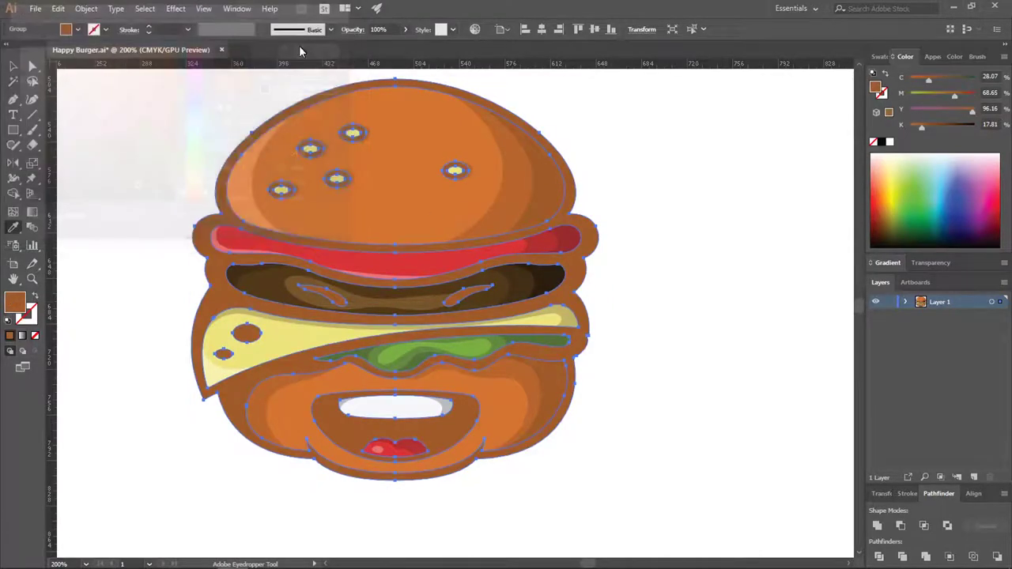
key(v)
click(659, 205)
scroll(668, 205, down, 4)
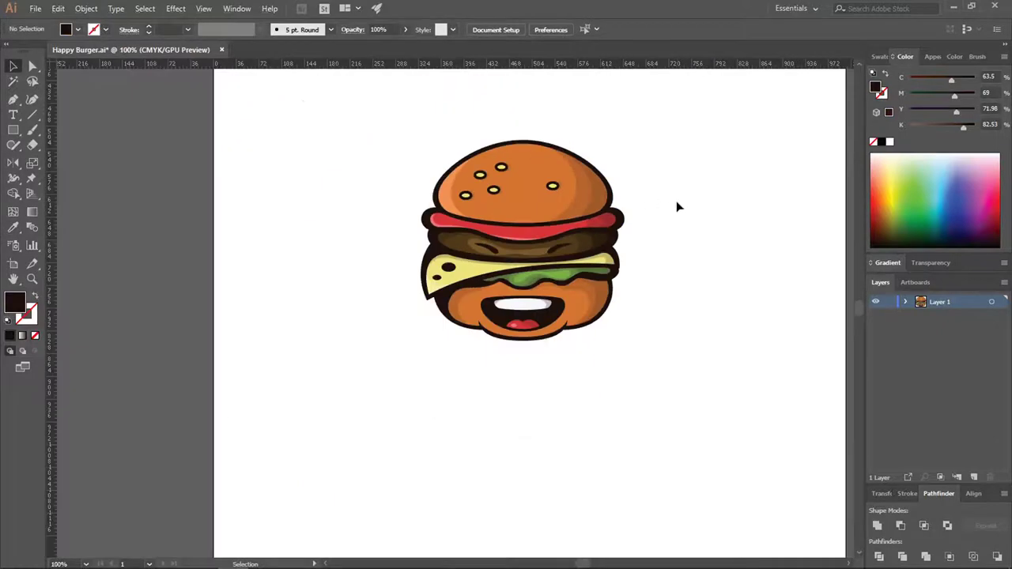
Save the document
scroll(685, 205, up, 1)
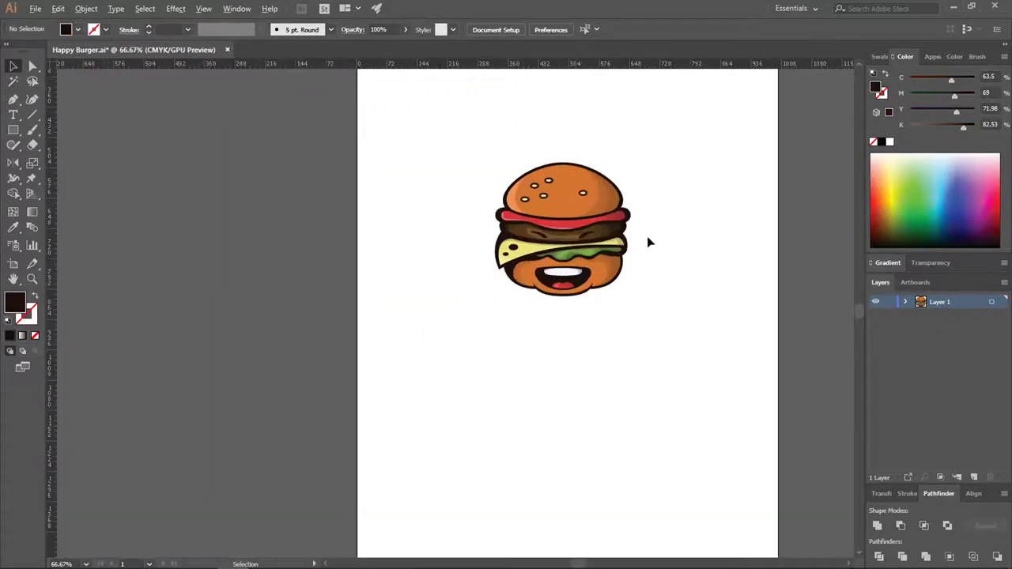
scroll(677, 195, down, 1)
scroll(678, 194, up, 1)
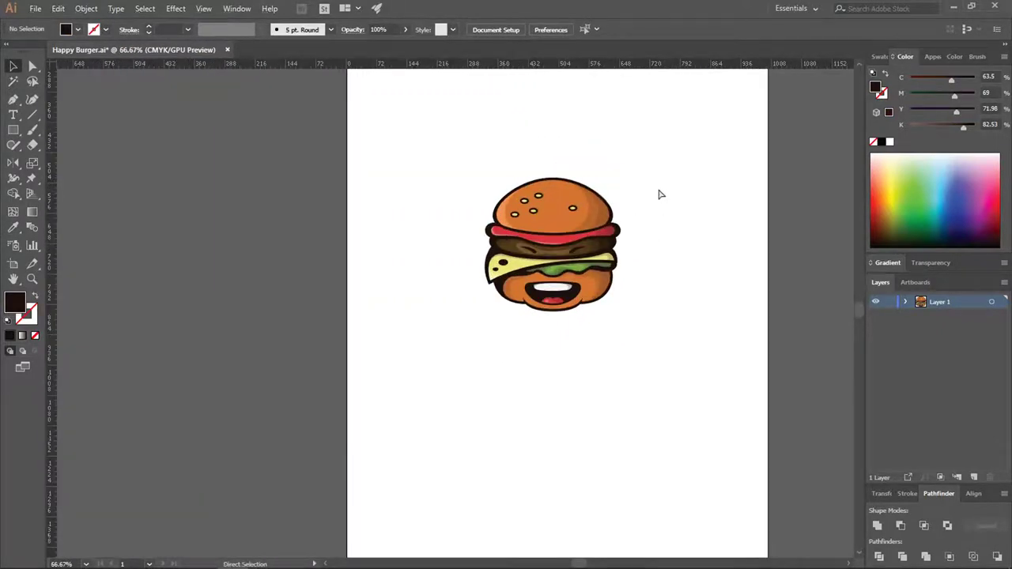
key(ctrl+s)
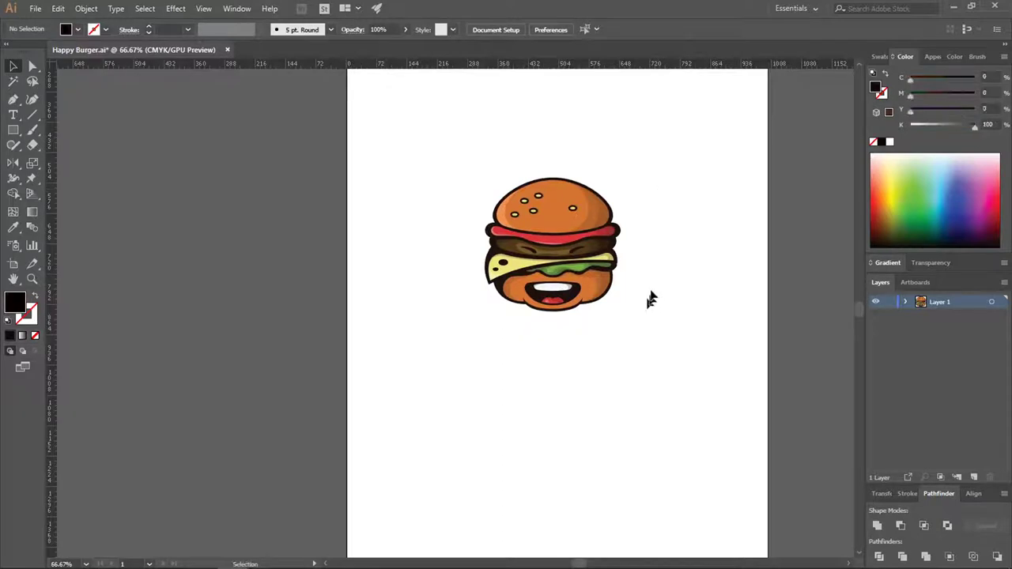
Add the text HAPPY below the burger and enlarge it to headline size
click(13, 115)
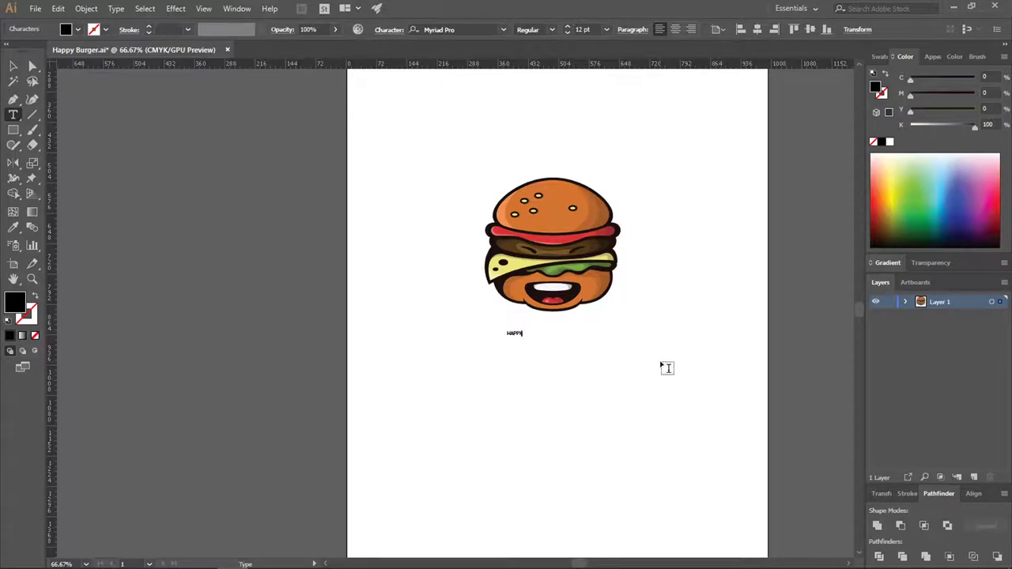
key(Escape)
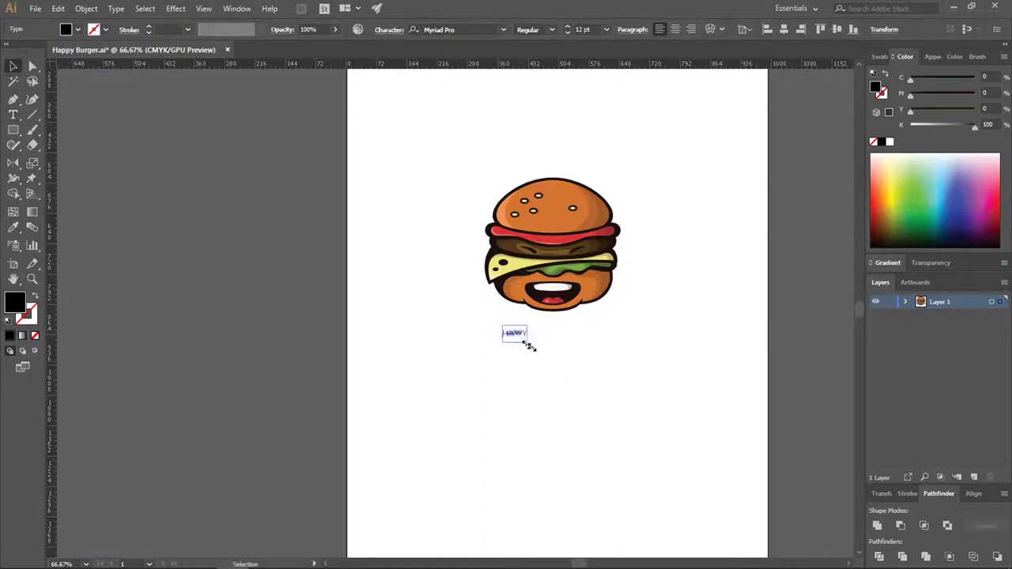
drag(526, 344, 568, 350)
click(528, 353)
Add the text BURGER under HAPPY, enlarge it past the width of HAPPY and centre it roughly below that word
scroll(528, 353, up, 3)
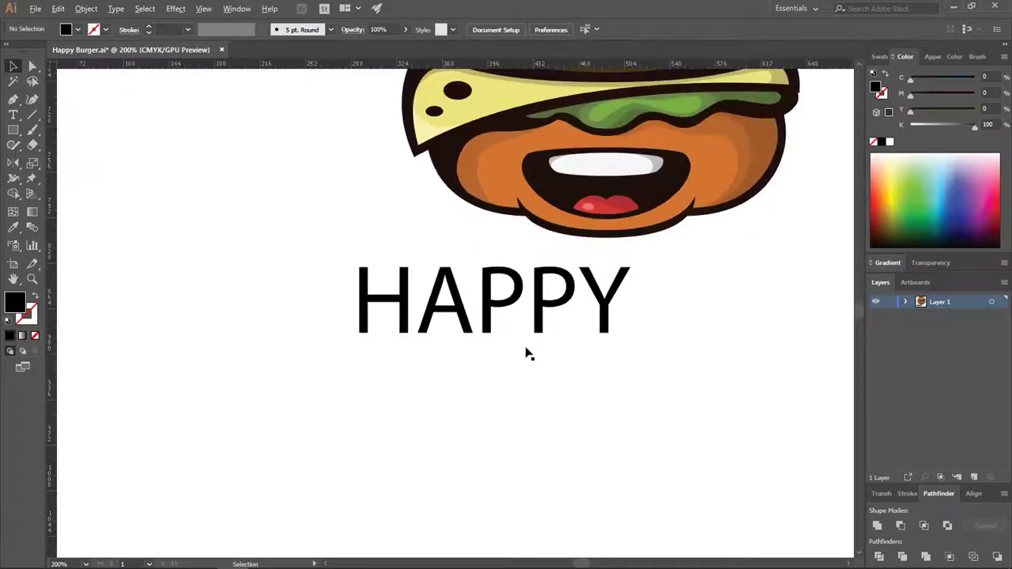
click(13, 116)
click(355, 387)
text(BURGER)
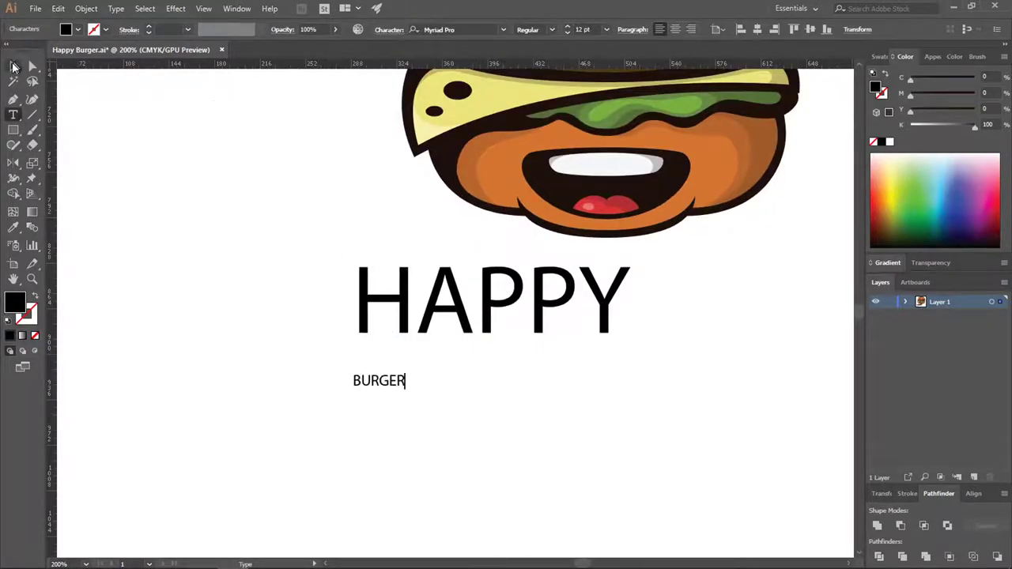
click(13, 67)
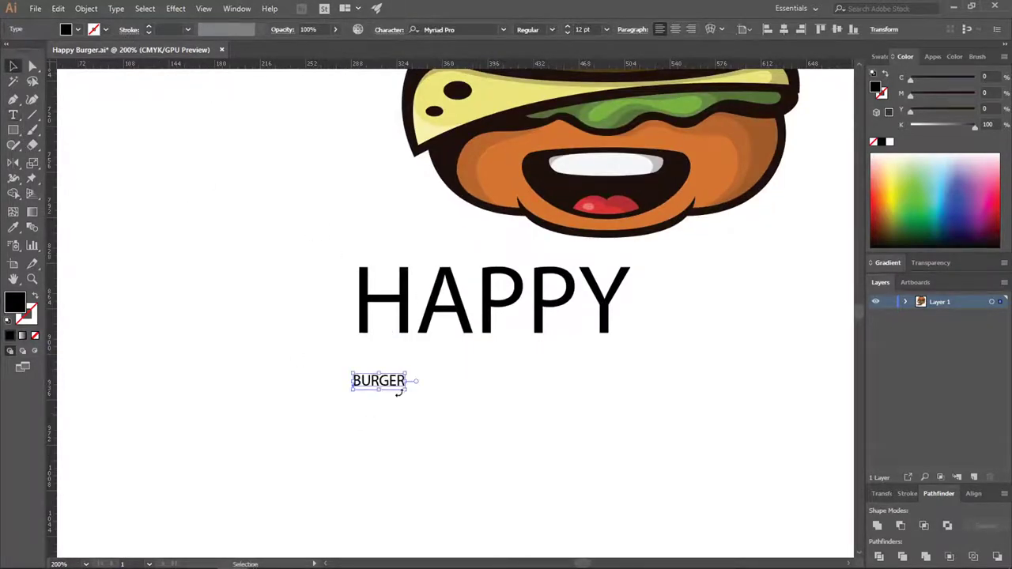
drag(408, 391, 566, 440)
drag(452, 403, 553, 406)
click(727, 355)
key(ctrl+1)
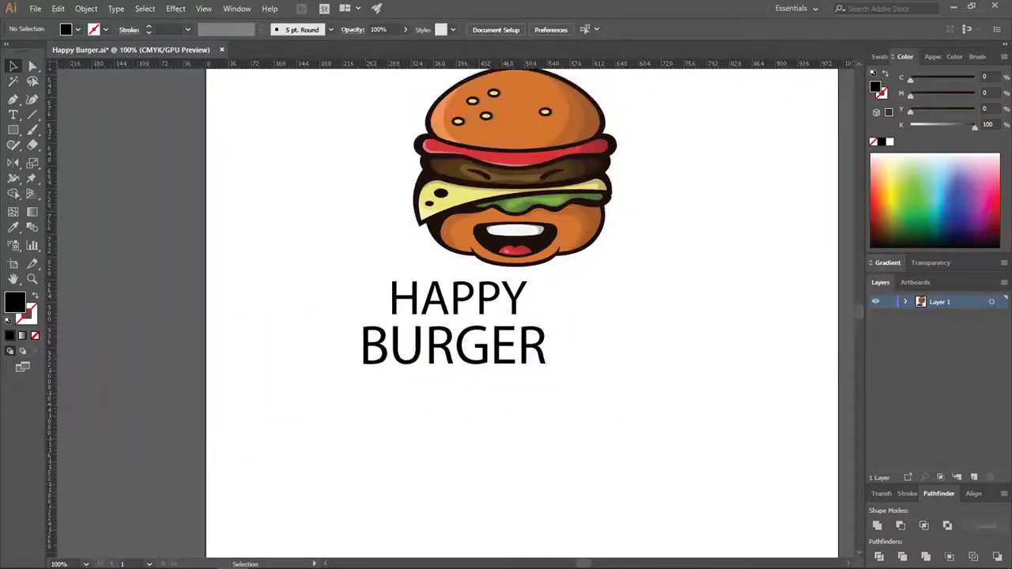
Select both words and move them slightly down, away from the burger
click(505, 345)
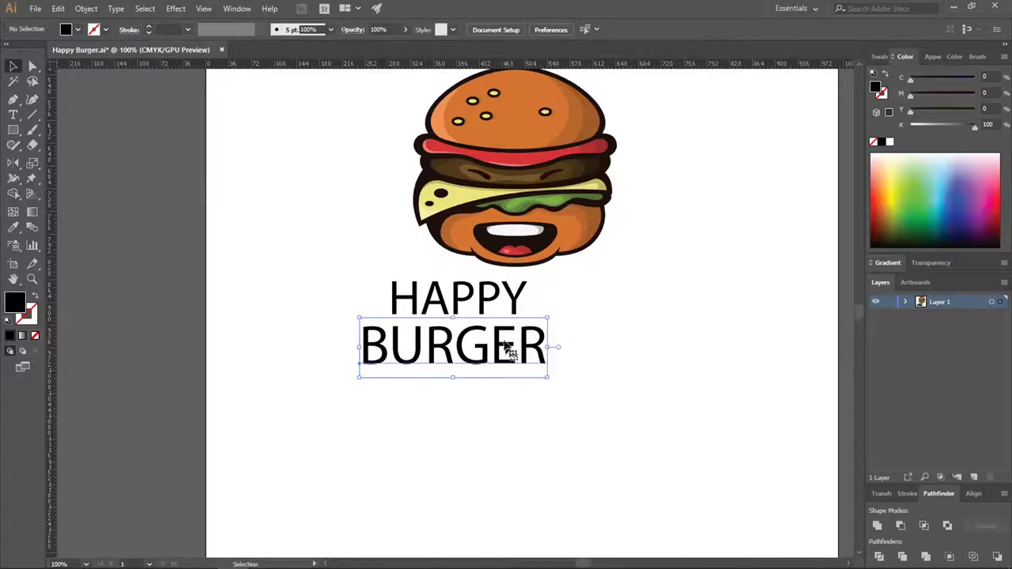
shift+click(486, 315)
drag(495, 296, 507, 326)
Set the font of both words to Montserrat Black and deselect them
click(455, 30)
text(m)
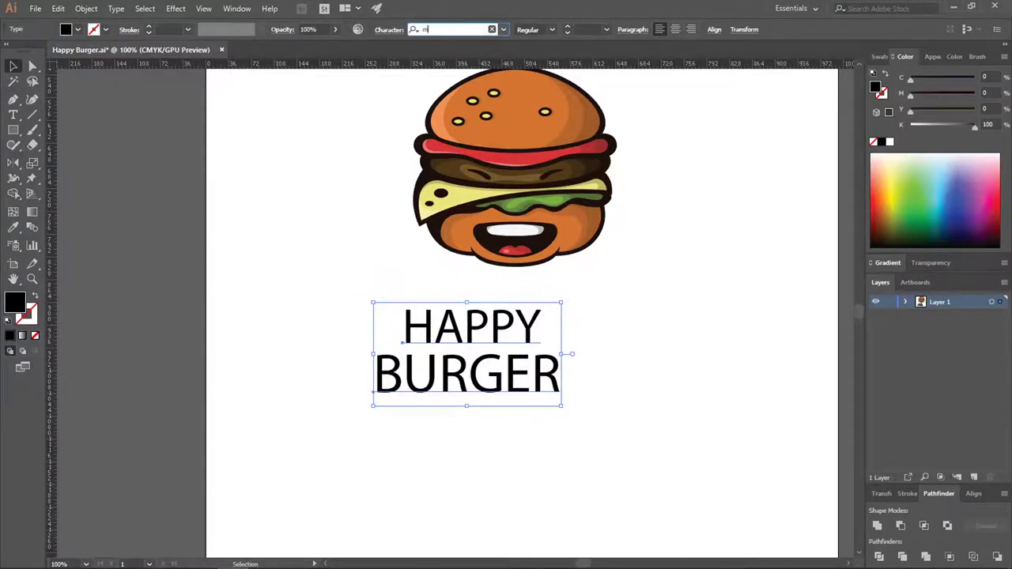
text(on)
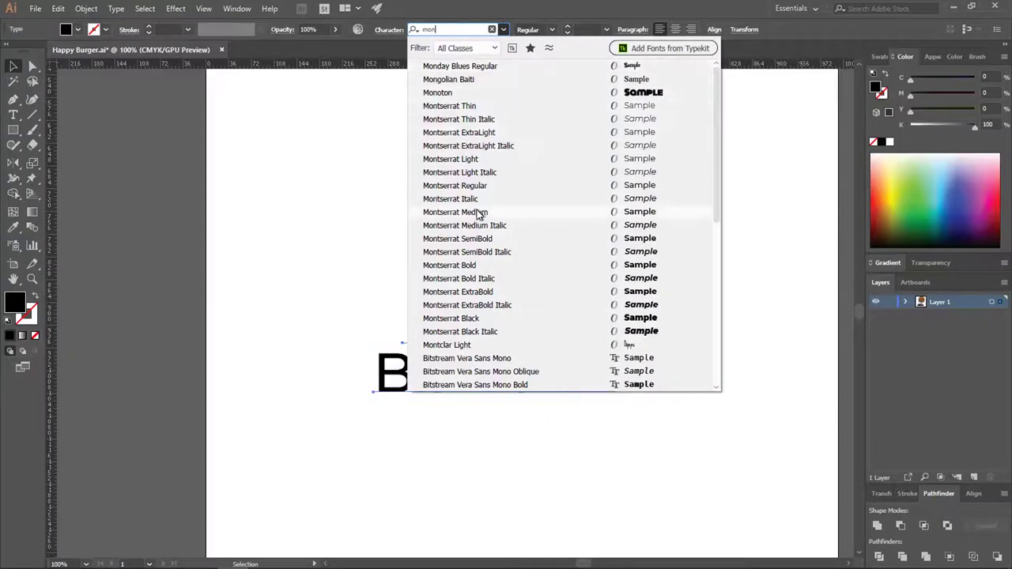
click(486, 317)
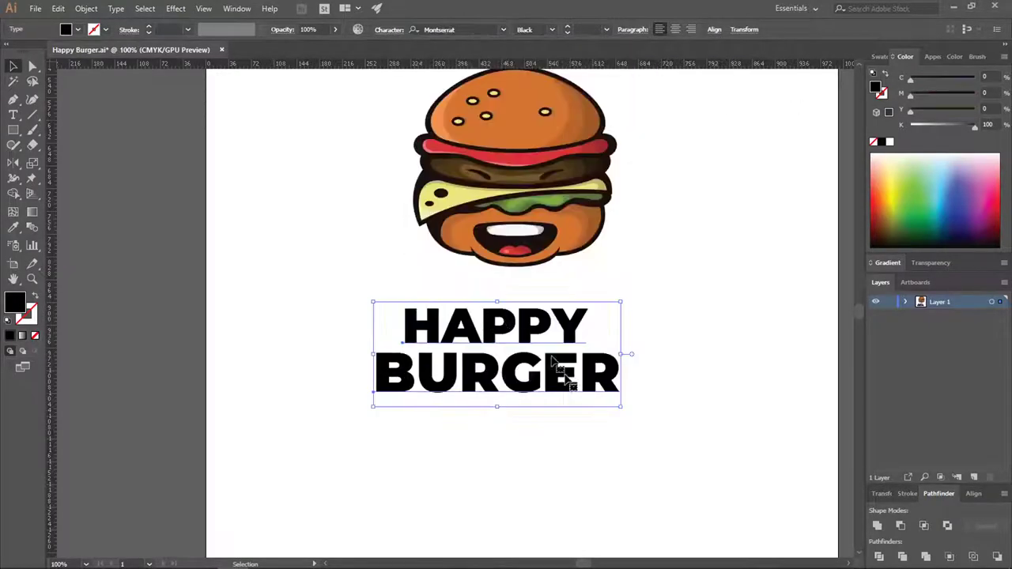
click(650, 439)
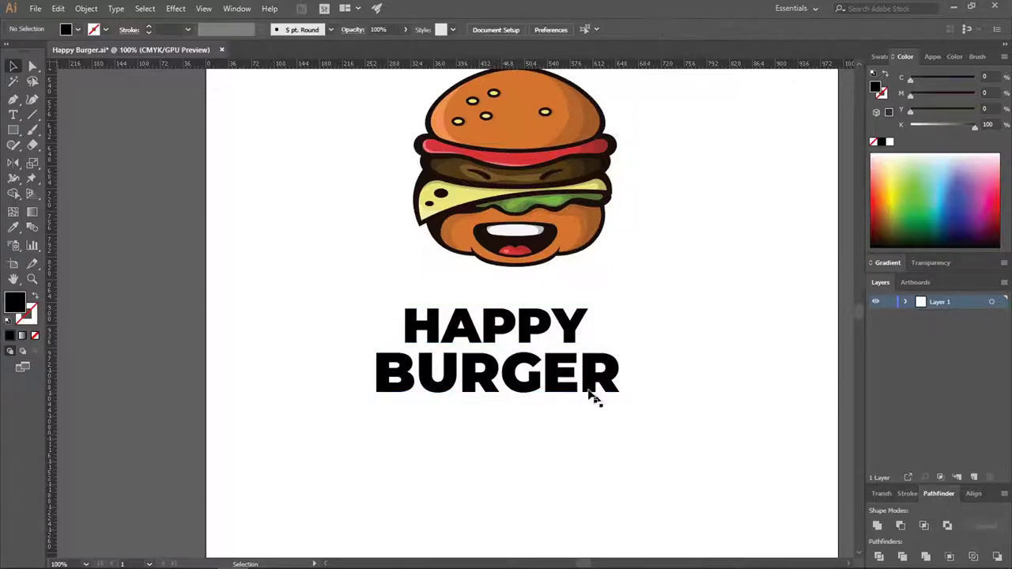
Change the font weight of the word HAPPY to Bold
click(558, 332)
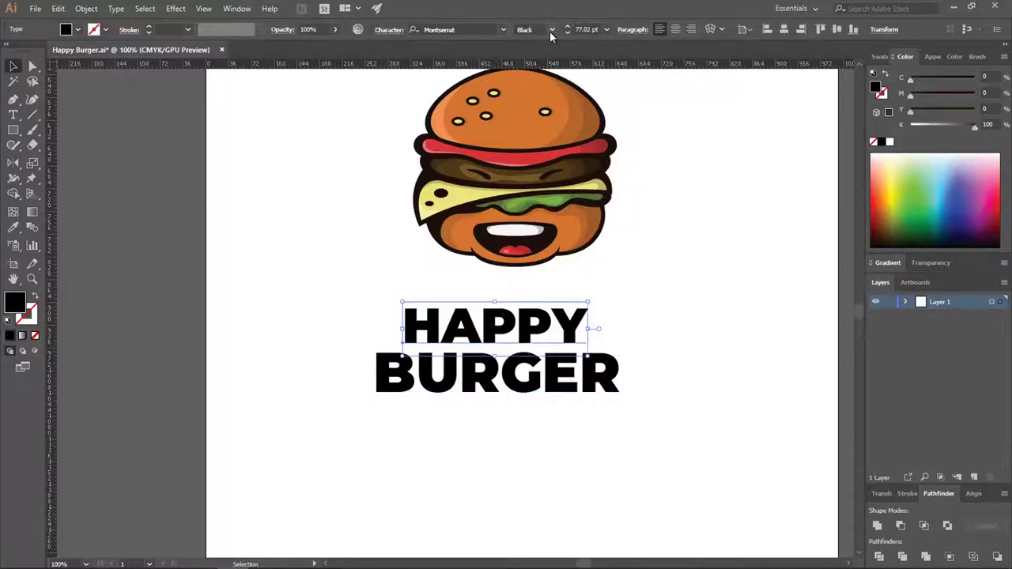
click(551, 31)
click(541, 211)
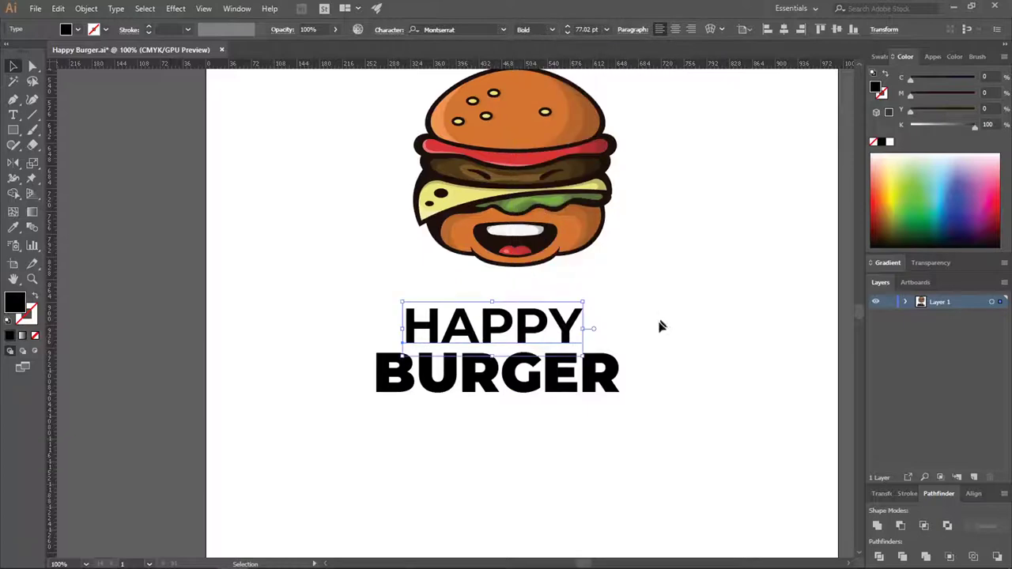
click(661, 326)
Scale the word HAPPY down so it is clearly smaller than BURGER
click(566, 335)
drag(583, 302, 346, 368)
click(651, 308)
Move both words together up close beneath the burger and centre them under it
scroll(493, 308, down, 3)
scroll(531, 315, up, 2)
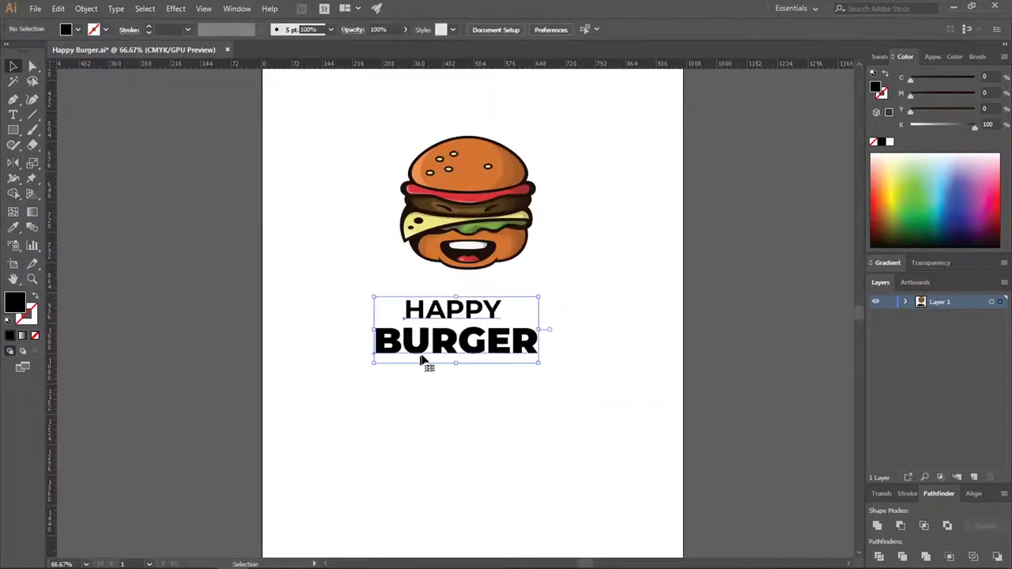
drag(457, 351, 470, 334)
click(592, 294)
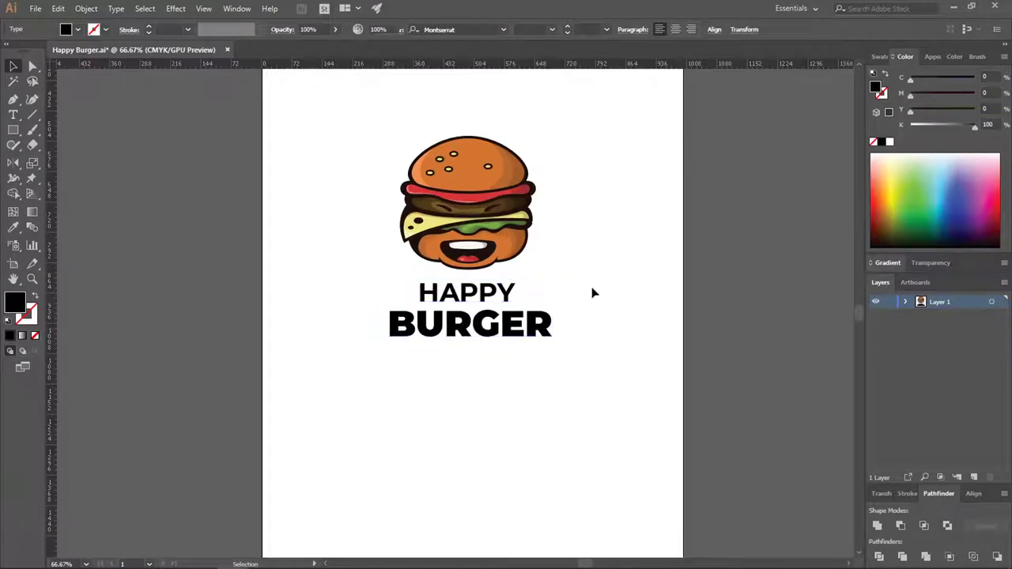
Shrink the word BURGER about its centre to about 76 pt so it matches the burger's width
click(510, 340)
drag(551, 347, 551, 344)
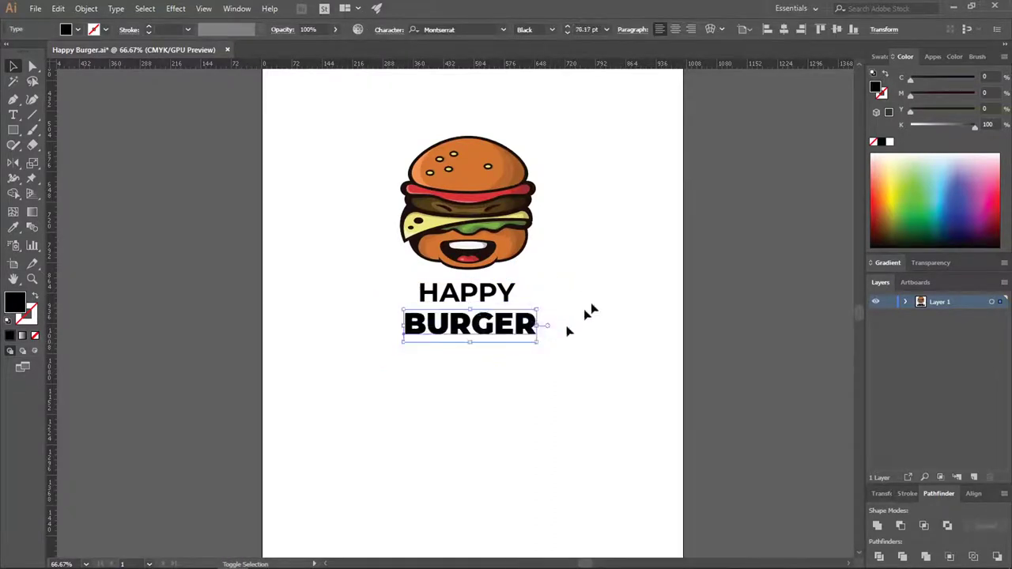
click(585, 321)
scroll(423, 283, up, 1)
scroll(545, 276, down, 3)
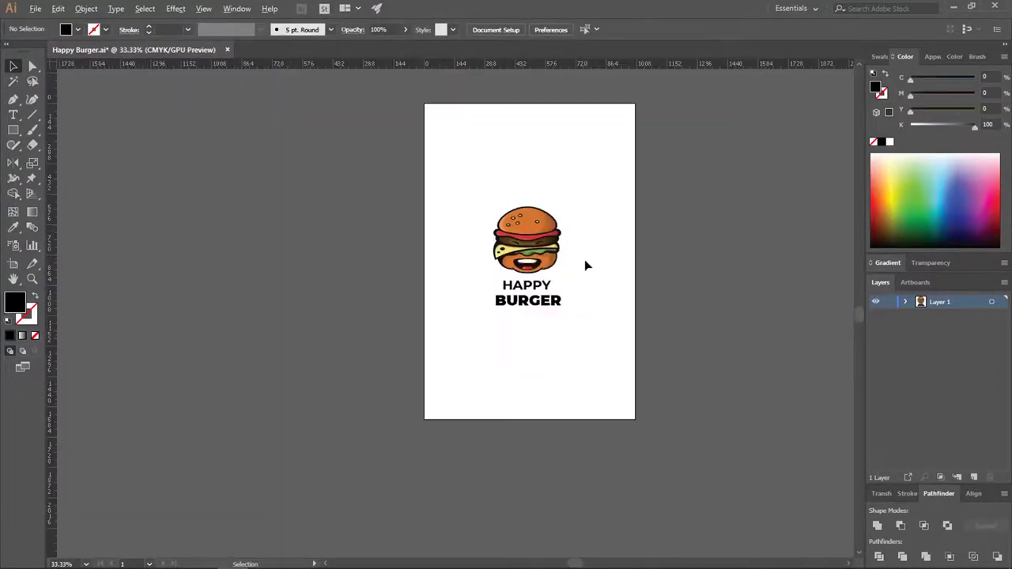
Nudge the word BURGER slightly up and to the left so it sits closer beneath HAPPY
scroll(555, 299, up, 3)
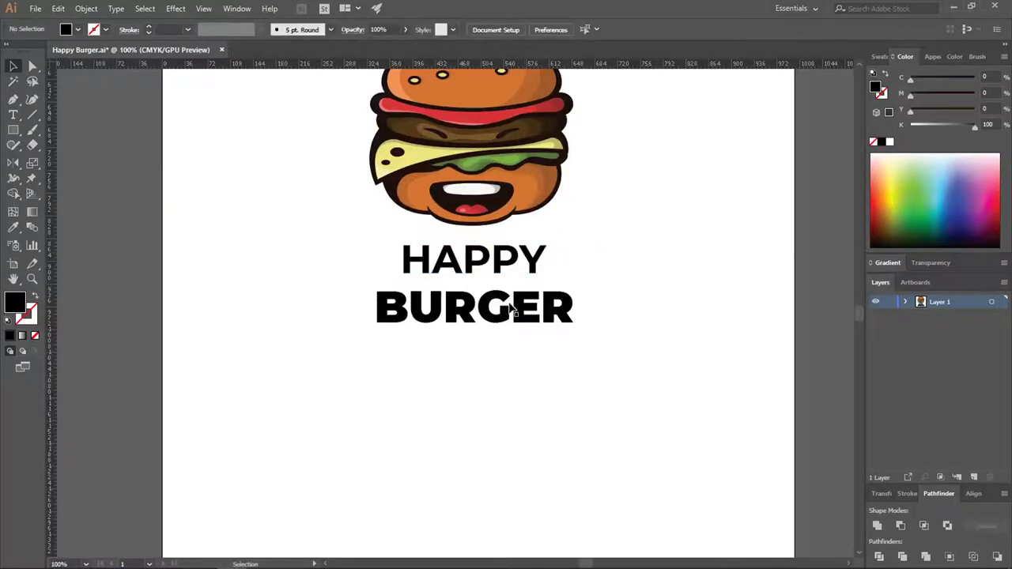
drag(510, 306, 503, 301)
click(603, 257)
scroll(588, 280, down, 2)
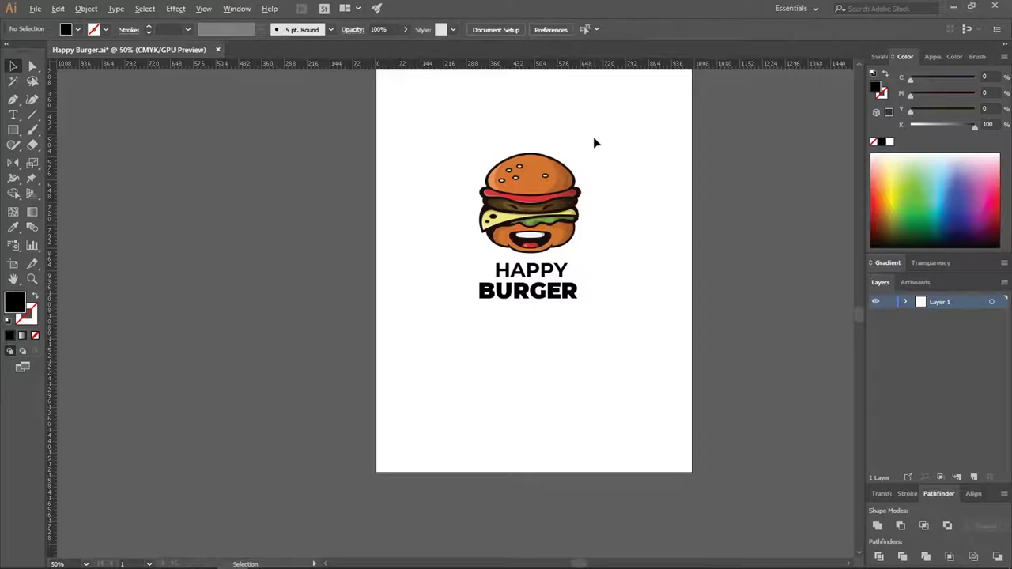
scroll(593, 136, up, 1)
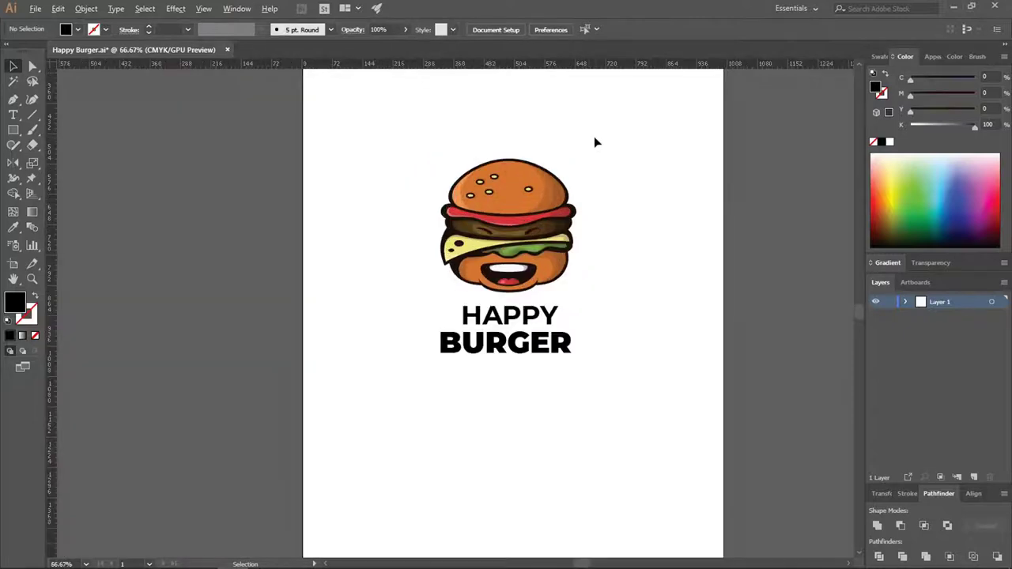
Recolour both words HAPPY and BURGER with the burger outline's dark brown using the Eyedropper
click(555, 350)
click(12, 229)
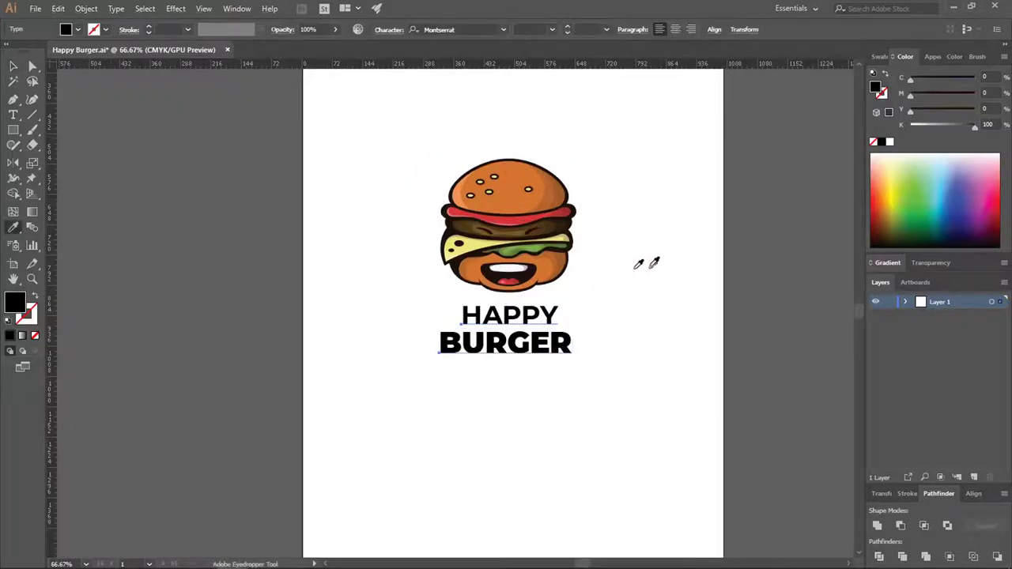
scroll(591, 267, up, 2)
click(545, 161)
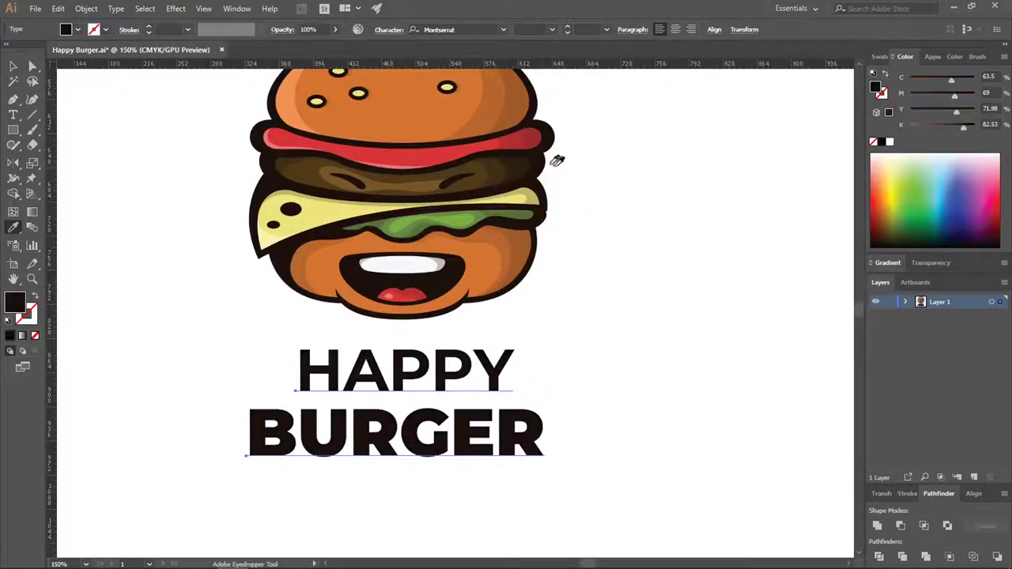
scroll(605, 253, down, 1)
click(13, 66)
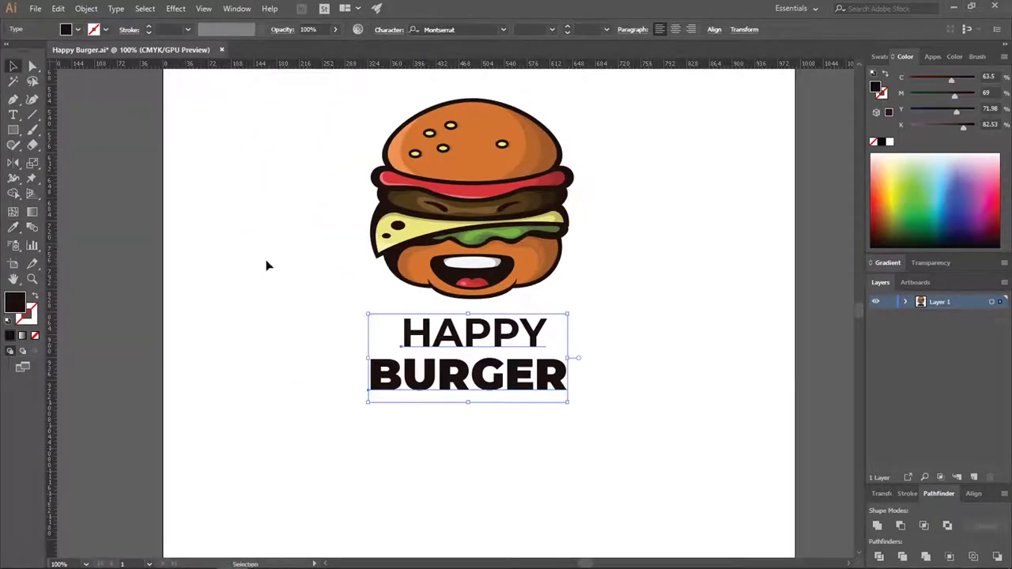
click(267, 264)
scroll(576, 272, down, 1)
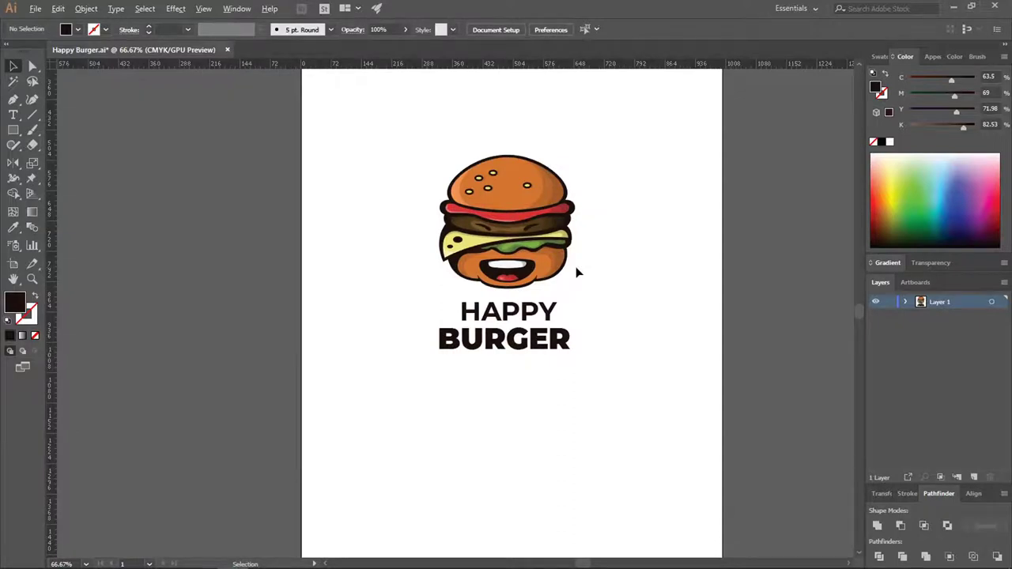
Set the tracking of both words HAPPY and BURGER to 100
scroll(577, 272, up, 1)
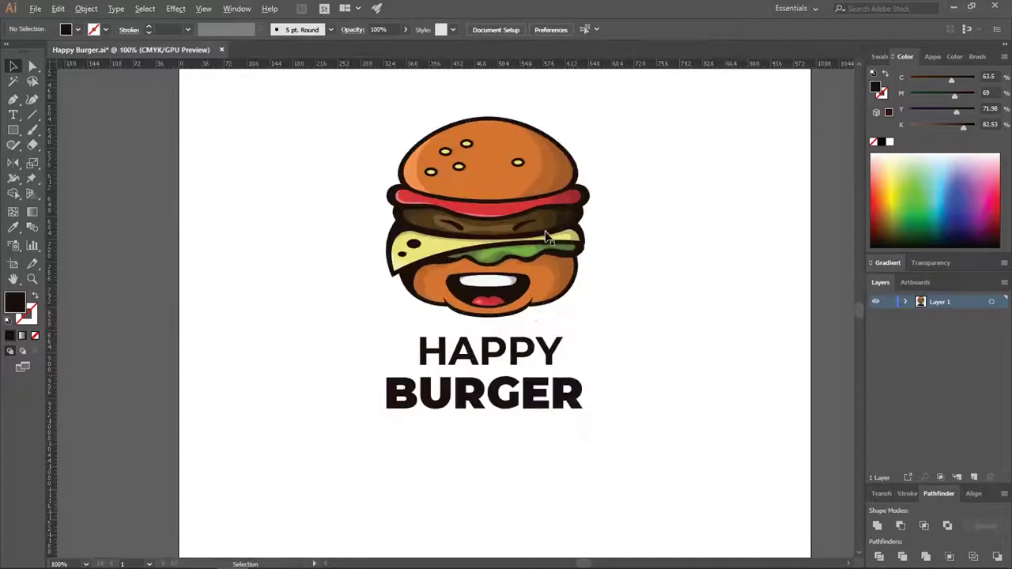
click(543, 402)
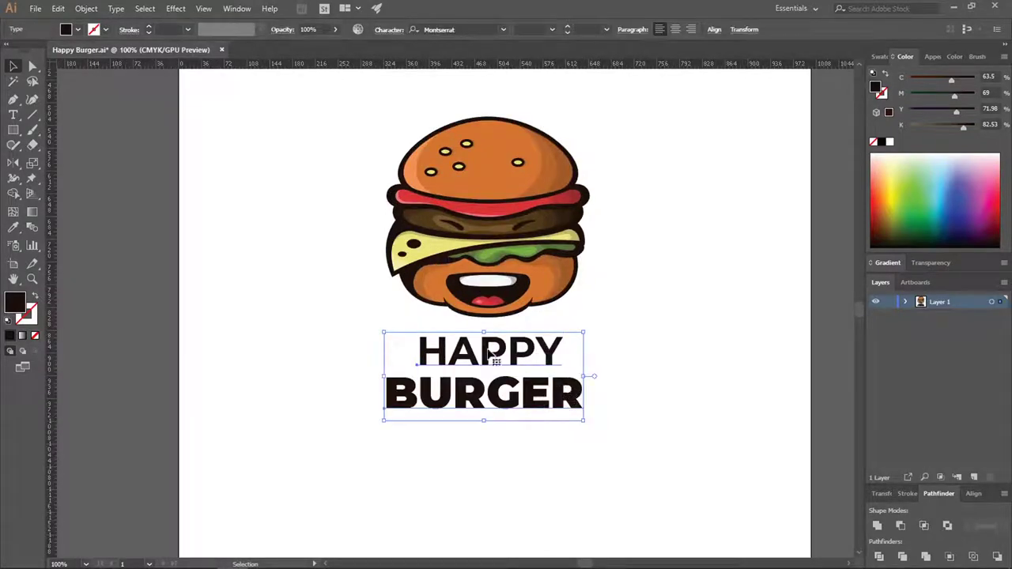
click(389, 30)
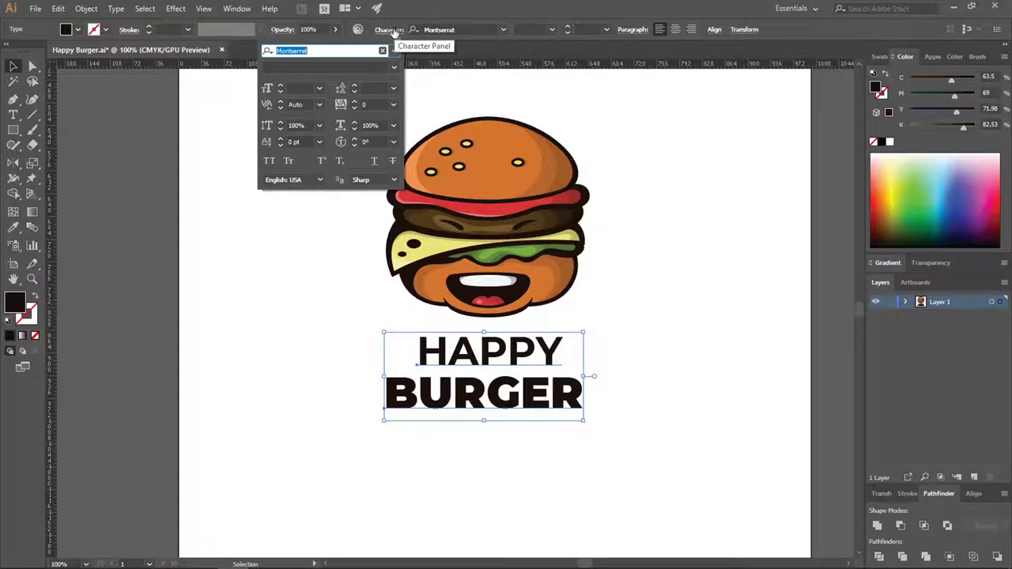
click(355, 101)
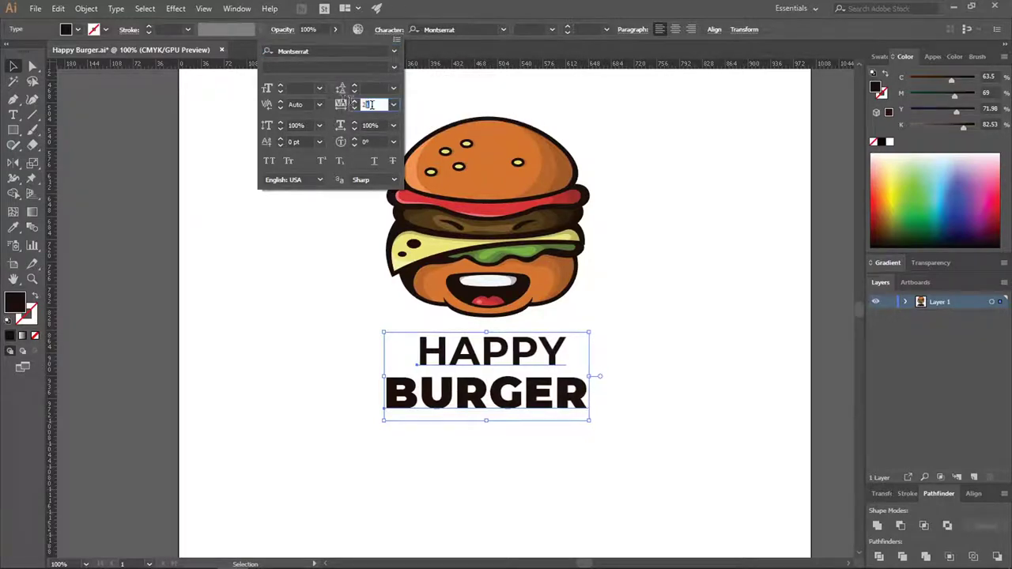
text(100)
key(Return)
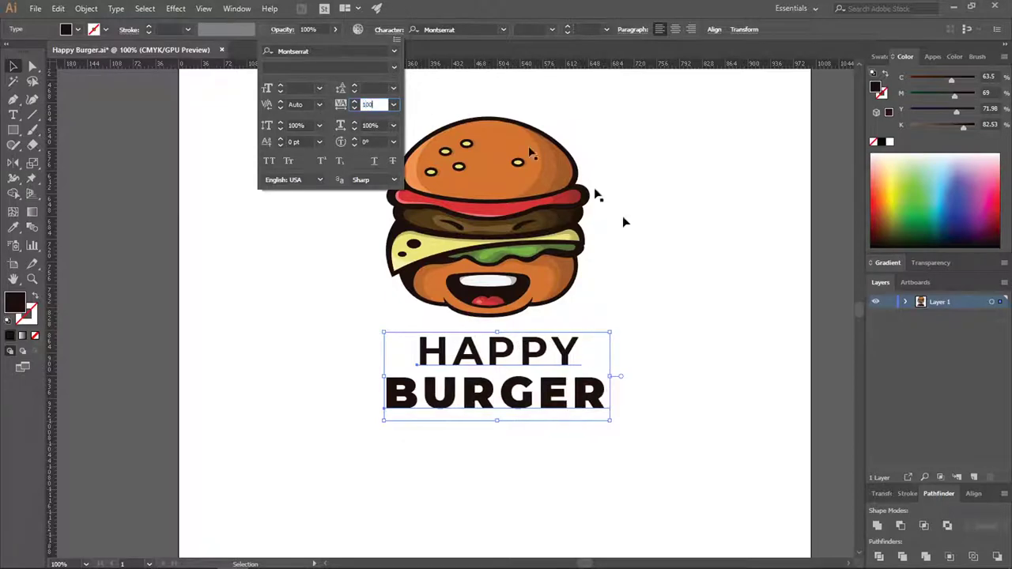
click(647, 317)
key(ctrl+minus)
key(ctrl+minus)
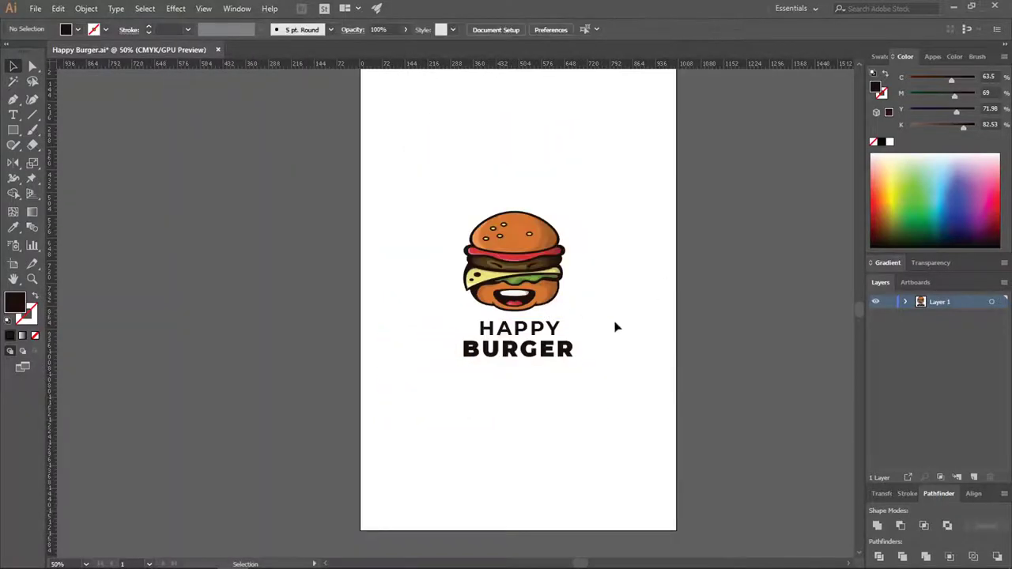
Shift HAPPY and BURGER slightly left and up so both are centred beneath the burger
key(ctrl+plus)
key(ctrl+plus)
mouse_move(544, 336)
mouse_down()
mouse_move(522, 335)
mouse_move(537, 333)
mouse_up()
drag(541, 378, 528, 369)
click(588, 317)
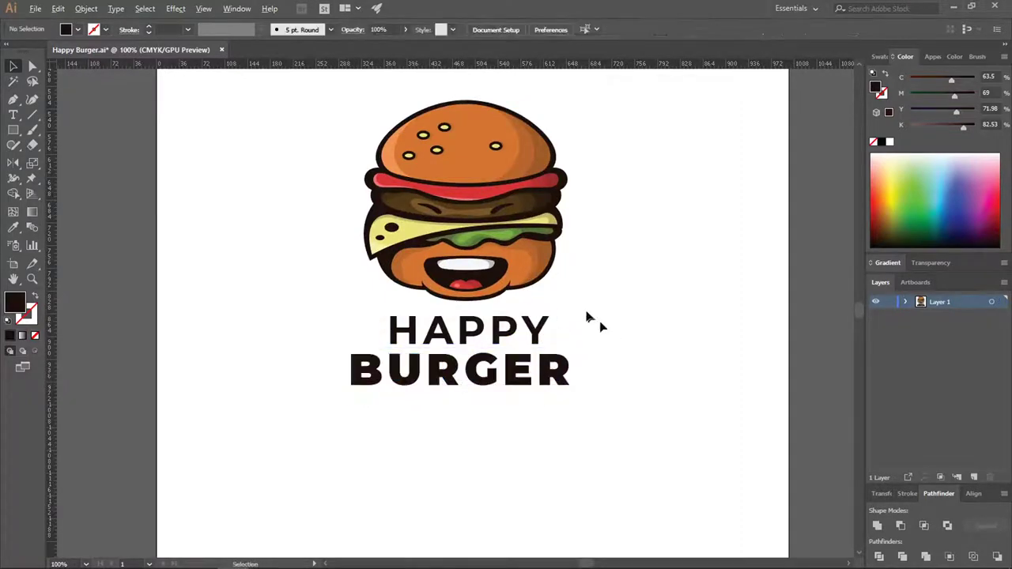
key(ctrl+minus)
key(ctrl+minus)
Set the tracking of the word HAPPY to 200
scroll(575, 337, up, 2)
click(506, 297)
click(382, 29)
click(364, 104)
text(200)
click(606, 276)
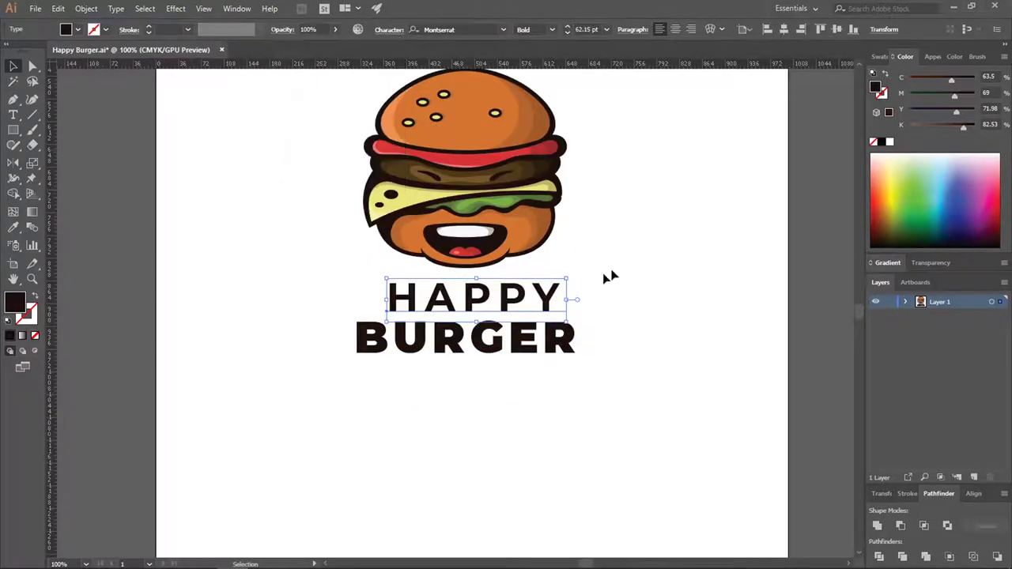
click(614, 269)
Move the word HAPPY slightly left so it is centred above BURGER
scroll(613, 292, down, 2)
scroll(599, 305, up, 1)
drag(584, 293, 578, 293)
scroll(573, 286, up, 2)
click(635, 292)
scroll(633, 291, down, 3)
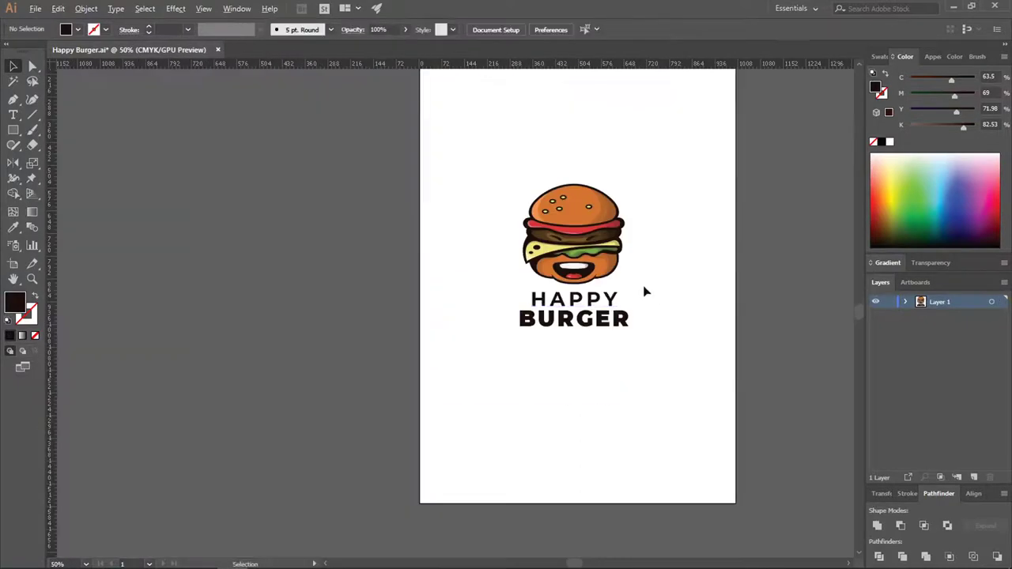
Enlarge the word BURGER so it is wider than the burger, and shift it back to the left beneath HAPPY
scroll(632, 301, up, 2)
click(523, 360)
drag(631, 363, 671, 371)
drag(608, 332, 590, 334)
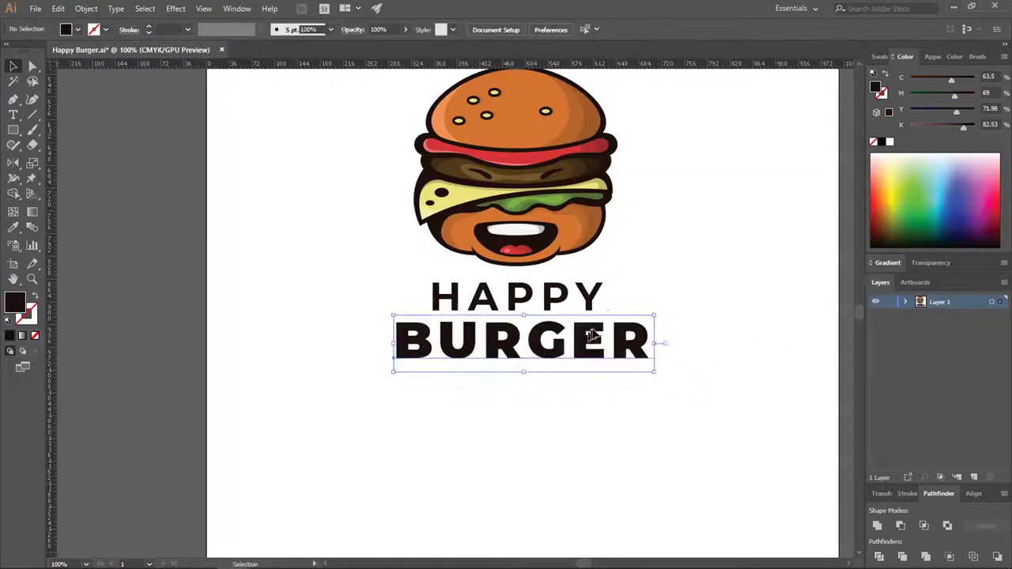
Adjust the vertical spacing of HAPPY and BURGER beneath the burger and shift BURGER slightly left
drag(554, 297, 553, 302)
drag(541, 350, 541, 357)
scroll(575, 266, down, 3)
scroll(586, 274, up, 3)
drag(551, 291, 551, 287)
drag(554, 336, 547, 336)
scroll(581, 274, down, 3)
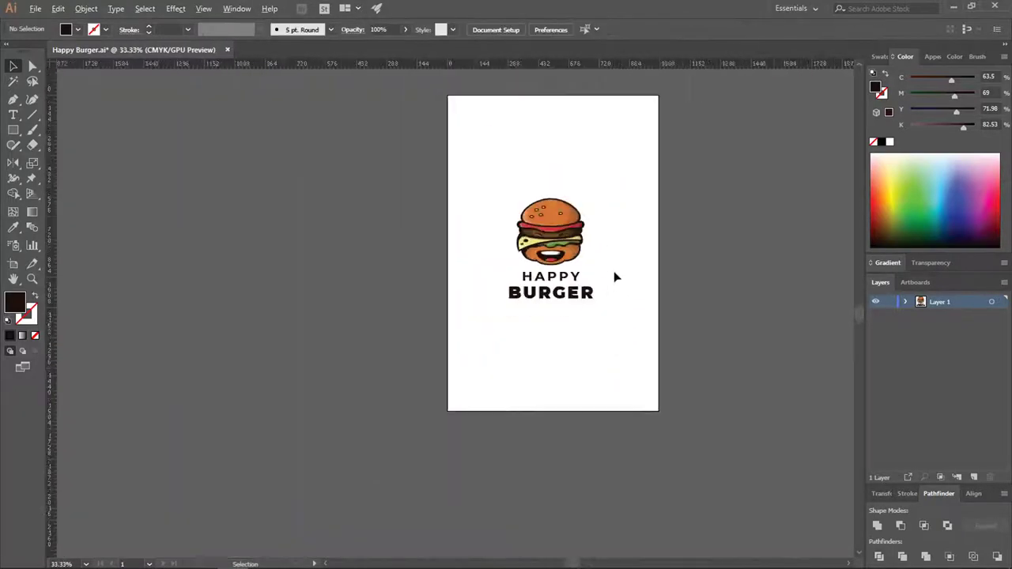
Shrink the word BURGER slightly to about 78 pt
scroll(581, 275, up, 3)
click(585, 338)
drag(626, 366, 623, 365)
scroll(641, 296, down, 2)
scroll(601, 300, up, 3)
click(698, 269)
scroll(609, 265, down, 5)
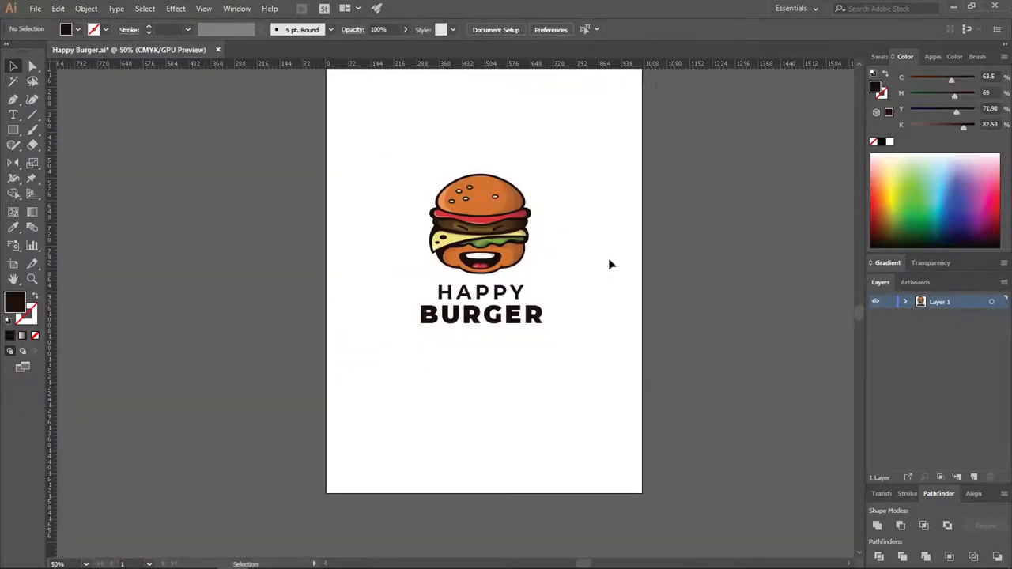
Enlarge the word HAPPY and lower both words slightly to leave more space beneath the burger
scroll(571, 315, up, 4)
drag(513, 362, 513, 370)
click(523, 311)
drag(568, 336, 583, 344)
drag(538, 313, 538, 320)
click(623, 277)
scroll(623, 278, down, 2)
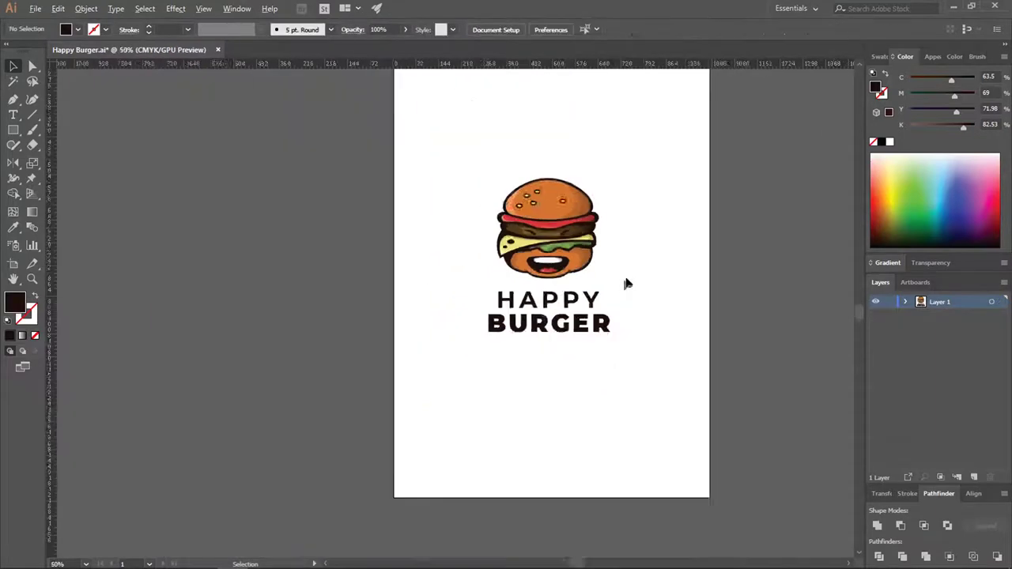
Scale the word HAPPY down slightly, re-centre it under the burger and raise BURGER closer to it
scroll(560, 304, up, 2)
scroll(597, 296, up, 1)
click(597, 296)
drag(678, 335, 657, 330)
mouse_move(551, 321)
mouse_down()
mouse_move(570, 327)
mouse_move(563, 324)
mouse_up()
drag(571, 367, 570, 361)
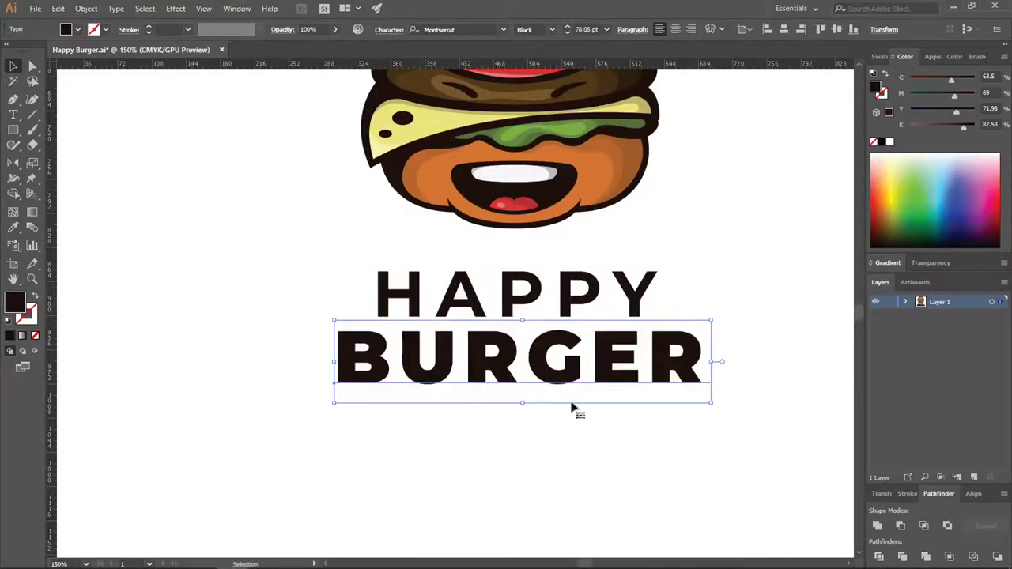
click(571, 408)
scroll(545, 396, down, 2)
Change the font style of the word HAPPY to a lighter Montserrat weight than Bold
click(581, 352)
click(551, 29)
click(632, 316)
scroll(623, 315, down, 2)
scroll(585, 341, up, 4)
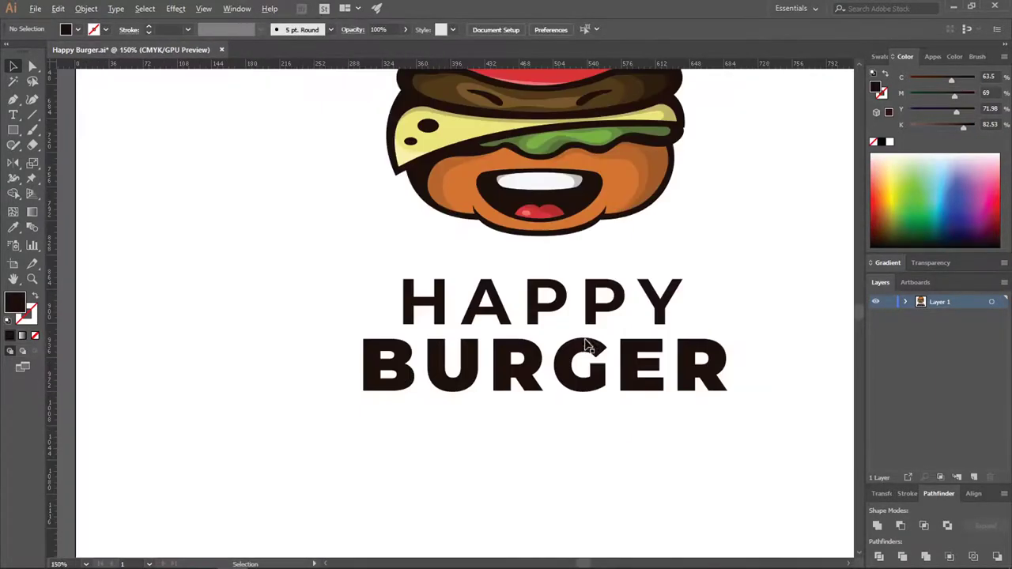
click(586, 314)
click(552, 31)
click(541, 183)
click(467, 257)
scroll(466, 260, down, 4)
scroll(492, 269, up, 5)
Move the word BURGER slightly left so it is centred beneath HAPPY
drag(470, 334, 463, 332)
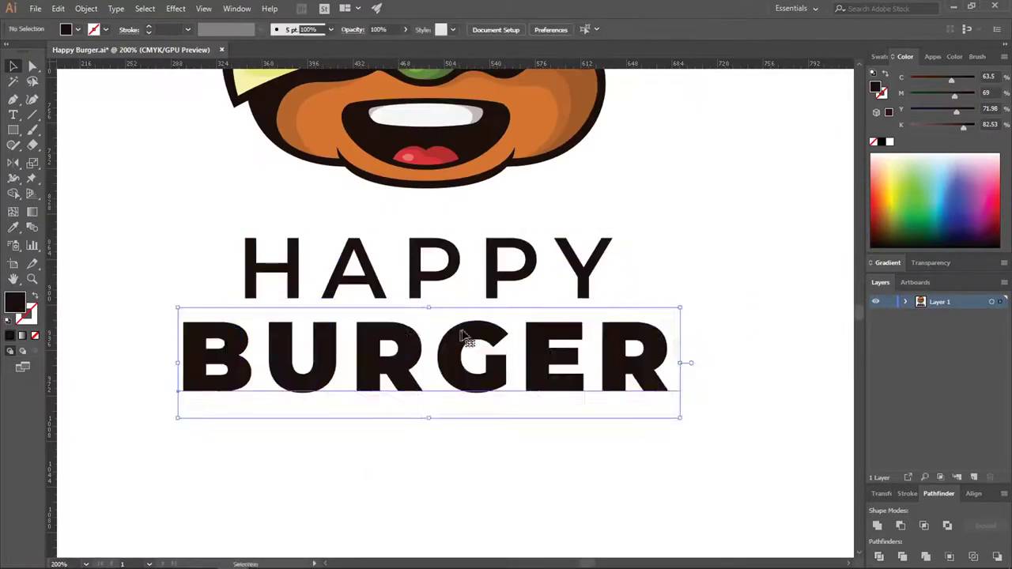
click(573, 223)
scroll(572, 237, down, 5)
scroll(599, 238, up, 1)
scroll(602, 261, down, 2)
Select both words and move them up together, closer to the burger
drag(608, 307, 579, 265)
scroll(579, 265, up, 6)
drag(510, 248, 511, 230)
scroll(520, 283, down, 4)
click(525, 342)
Select both words again and lower them slightly to fine-tune the gap beneath the burger
scroll(526, 327, down, 1)
scroll(527, 324, up, 2)
drag(546, 345, 513, 276)
scroll(521, 294, up, 3)
drag(479, 238, 479, 250)
scroll(480, 250, down, 3)
click(510, 229)
Review the proportions and spacing of the burger and lettering across the whole logo
key(ctrl+plus)
key(ctrl+plus)
key(ctrl+plus)
key(ctrl+minus)
key(ctrl+minus)
key(ctrl+minus)
key(ctrl+minus)
key(ctrl+minus)
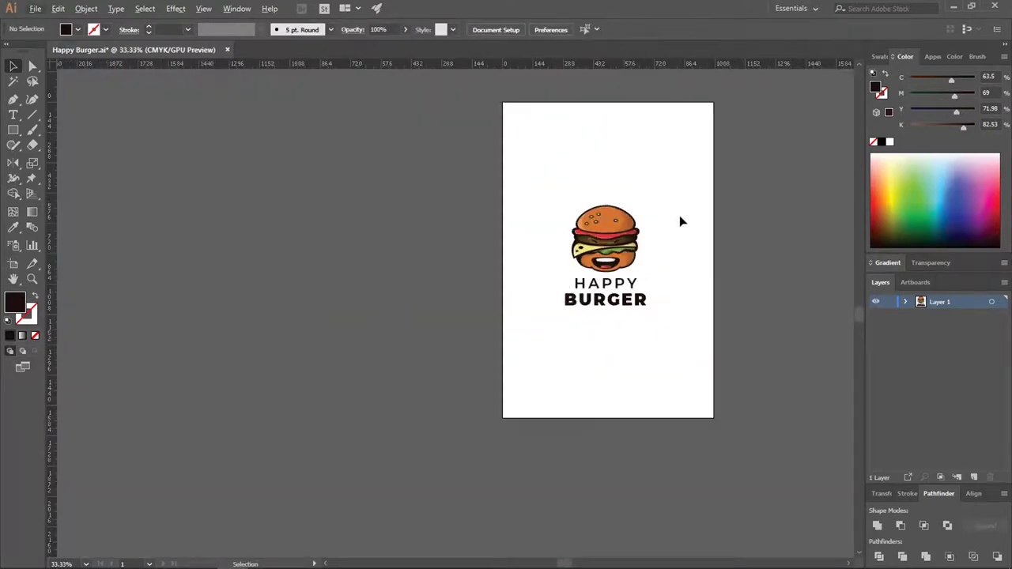
key(ctrl+plus)
key(ctrl+plus)
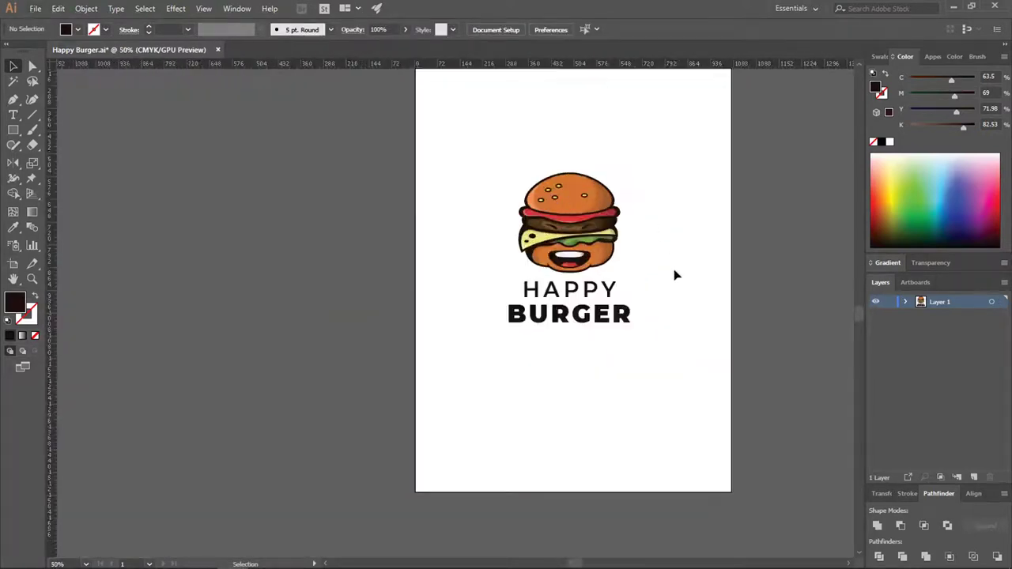
key(ctrl+plus)
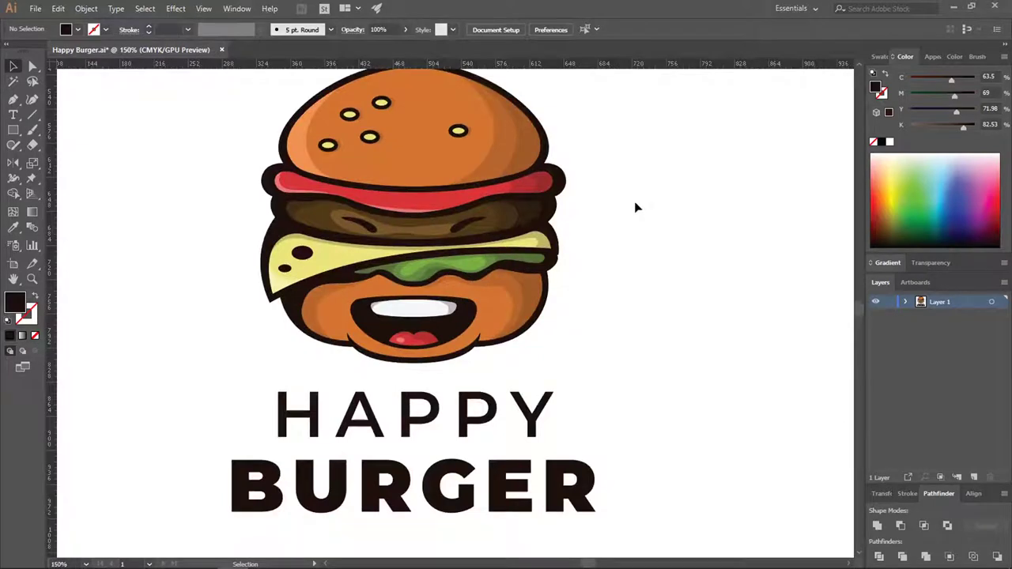
Recolour the base fill of the top and bottom buns to a brighter orange
key(ctrl+minus)
click(489, 139)
key(ctrl+plus)
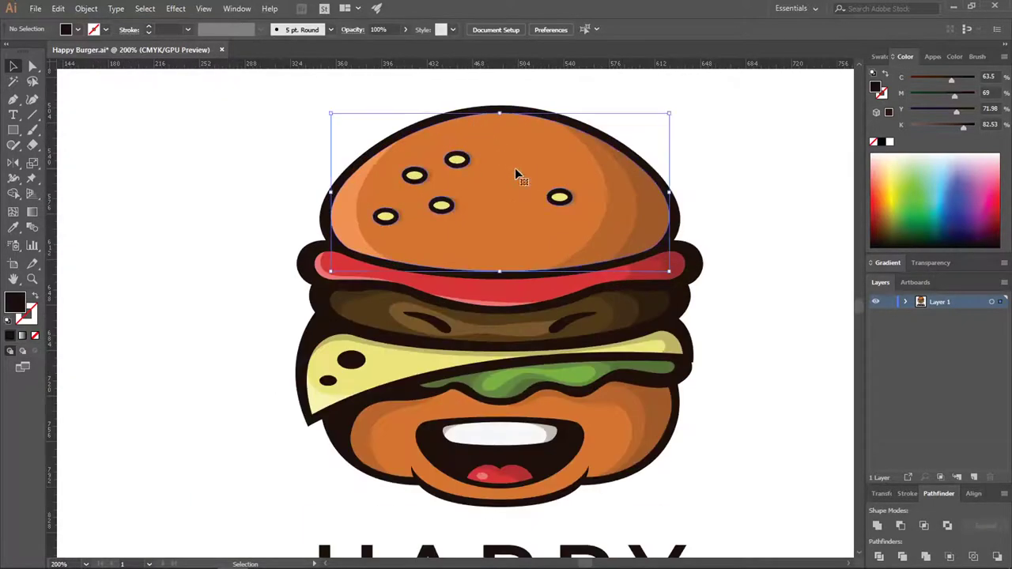
shift+click(581, 364)
double_click(16, 305)
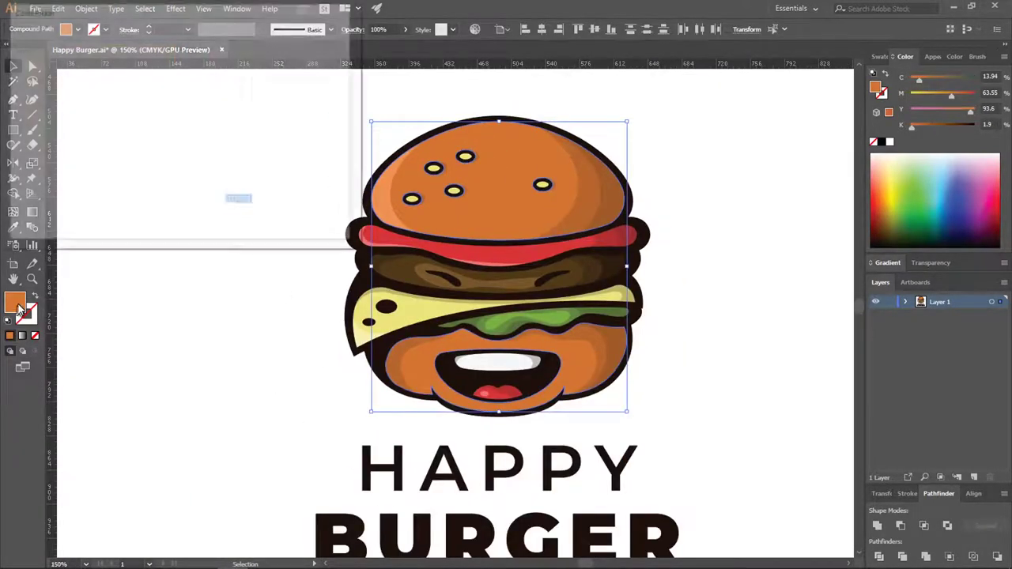
click(314, 49)
Recolour the inner shading shapes on the top and bottom buns to a more saturated dark orange
click(587, 181)
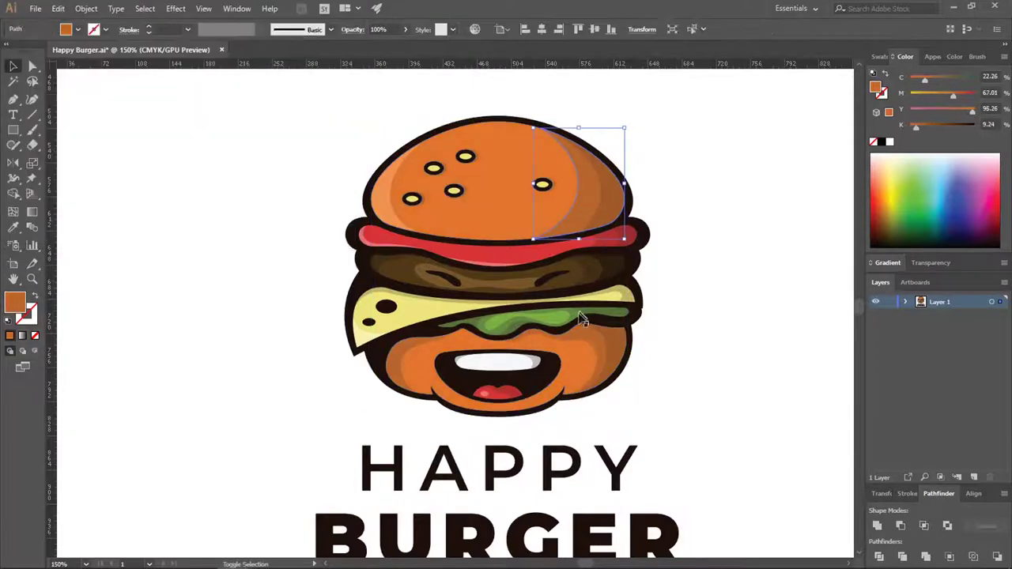
shift+click(587, 348)
shift+click(407, 352)
double_click(16, 303)
click(145, 83)
click(314, 49)
click(610, 183)
click(587, 345)
shift+click(586, 182)
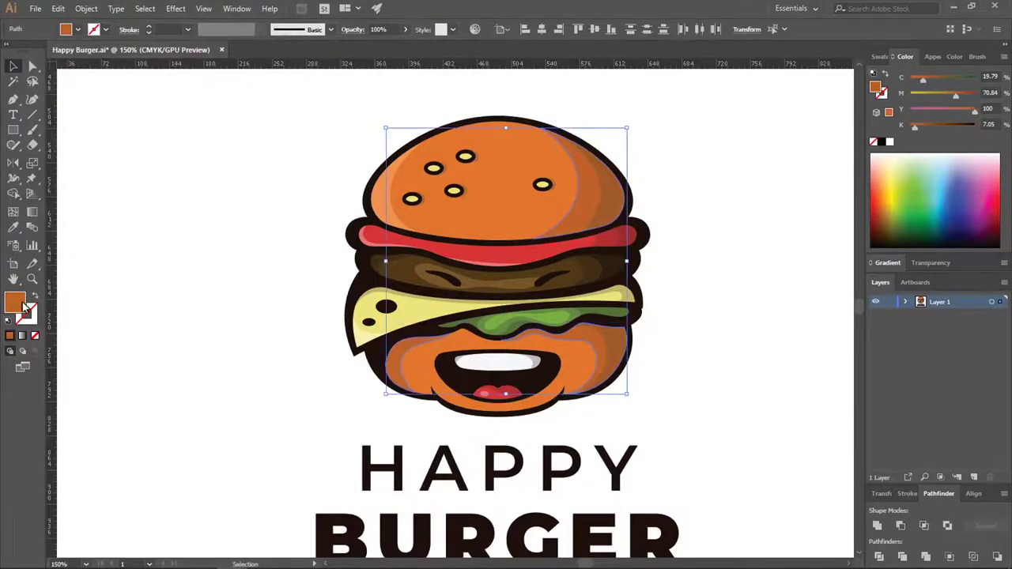
double_click(16, 303)
click(314, 49)
Set the darkest outer shading on both buns to C 22.3, M 76.51, Y 100, K 12.18
click(611, 183)
shift+click(612, 352)
double_click(16, 303)
click(161, 92)
click(314, 49)
click(664, 205)
scroll(664, 206, down, 3)
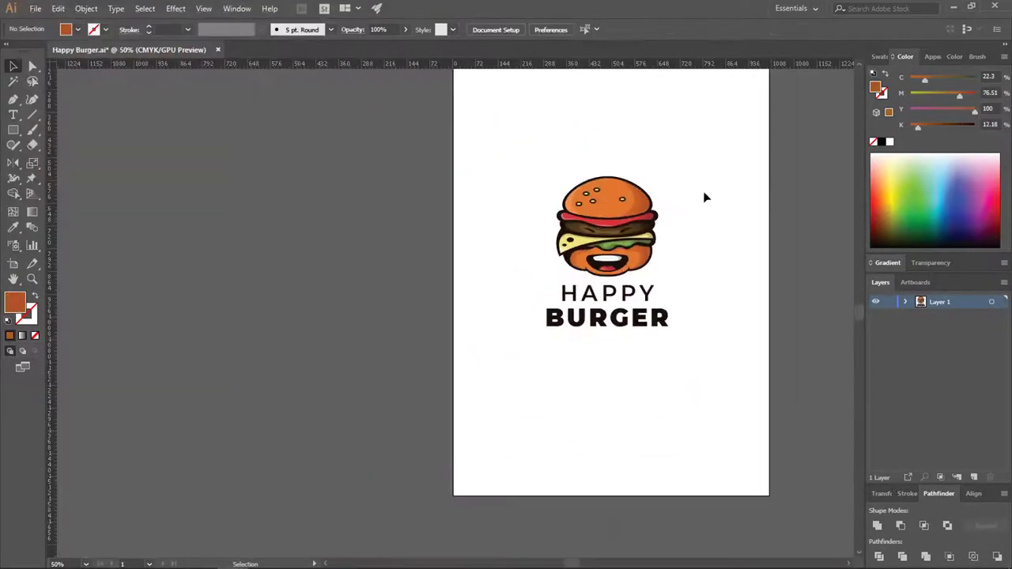
Recolour the tomato slice and the tongue to a brighter red, C 5.09, M 96.29, Y 93.24, K 0.33
scroll(649, 225, up, 4)
click(610, 199)
shift+click(490, 396)
double_click(16, 303)
click(146, 62)
click(314, 50)
scroll(565, 198, down, 3)
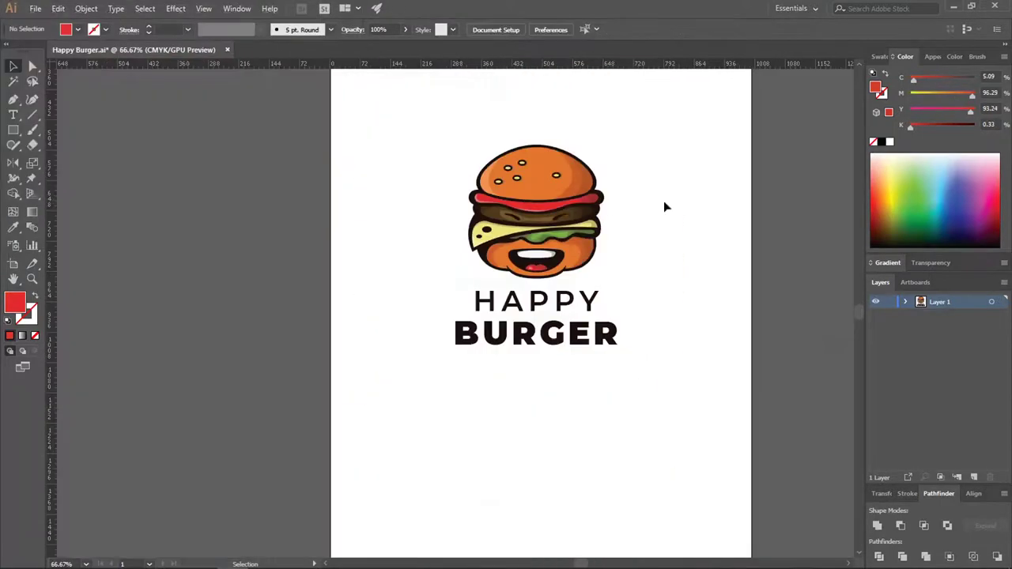
Recolour the inner shading band near the tomato slice's right end to a more saturated dark red
scroll(583, 236, up, 3)
click(577, 119)
double_click(15, 302)
click(149, 83)
click(314, 49)
Set the darkest shading at the tomato slice's right tip to the red A51919
click(610, 115)
double_click(16, 303)
click(153, 101)
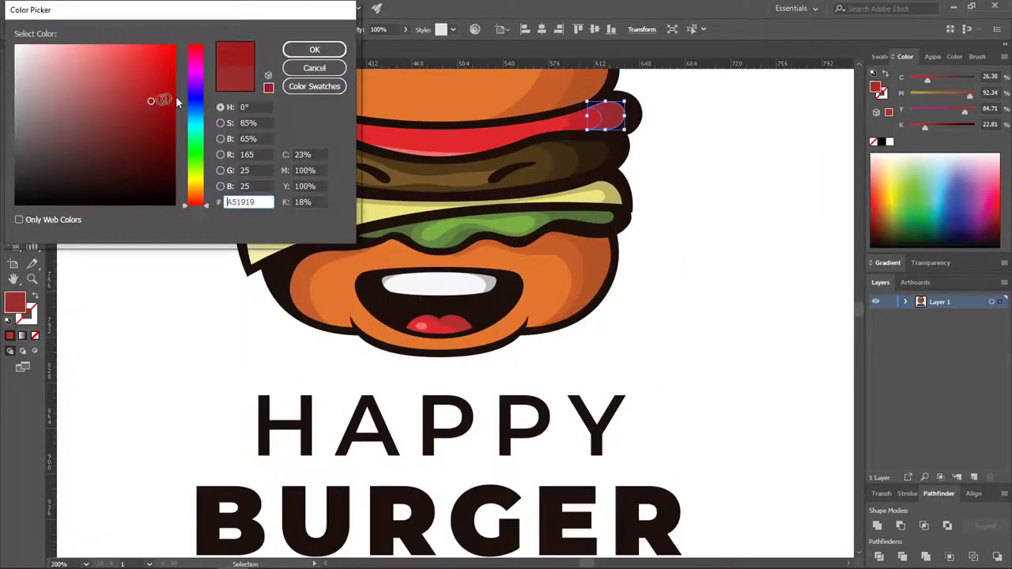
click(314, 49)
scroll(655, 242, down, 3)
scroll(604, 232, up, 3)
Recolour the cheese slice's main fill to the brighter yellow F4E158
click(413, 239)
double_click(16, 302)
click(103, 48)
click(118, 50)
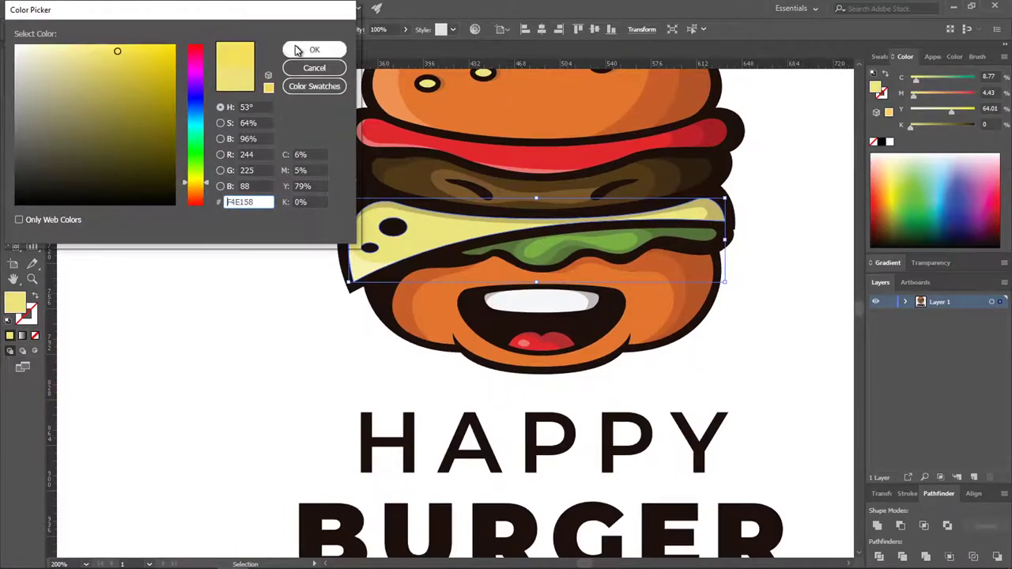
click(297, 49)
Recolour the cheese slice's darker shading to a richer yellow, C 13.42, M 15.77, Y 94.57, K 0
click(366, 263)
click(382, 211)
key(i)
click(403, 236)
double_click(16, 303)
click(139, 62)
click(306, 49)
click(311, 287)
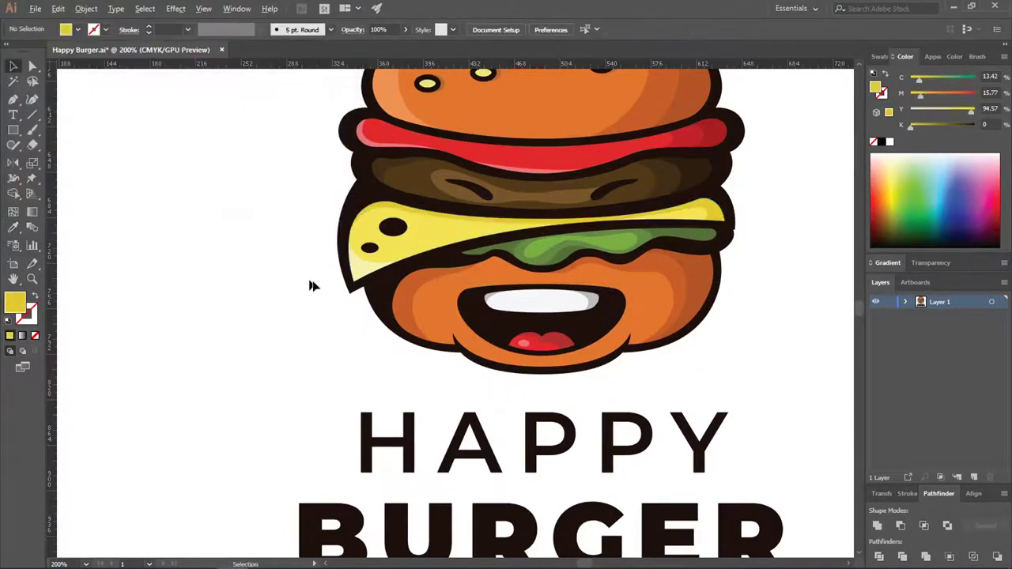
Recolour the cheese slice's highlight to a pale yellow, C 1.54, M 2.19, Y 55.86, K 0
scroll(300, 229, up, 3)
click(372, 308)
key(i)
click(411, 271)
double_click(16, 302)
click(102, 50)
scroll(321, 195, up, 4)
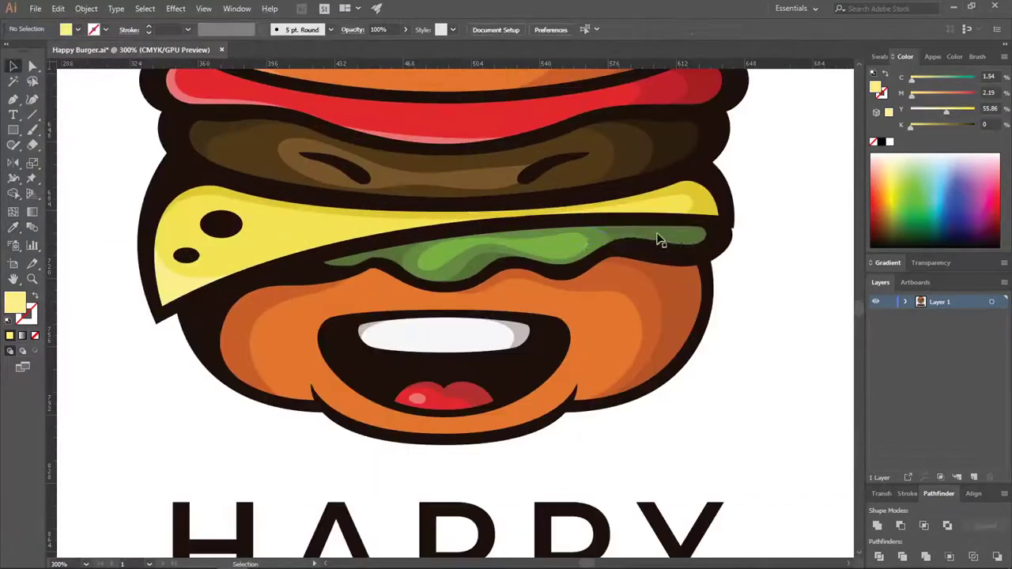
Recolour the lettuce's dark shading to a deeper, more saturated green based on its main green
click(472, 264)
click(434, 259)
double_click(16, 303)
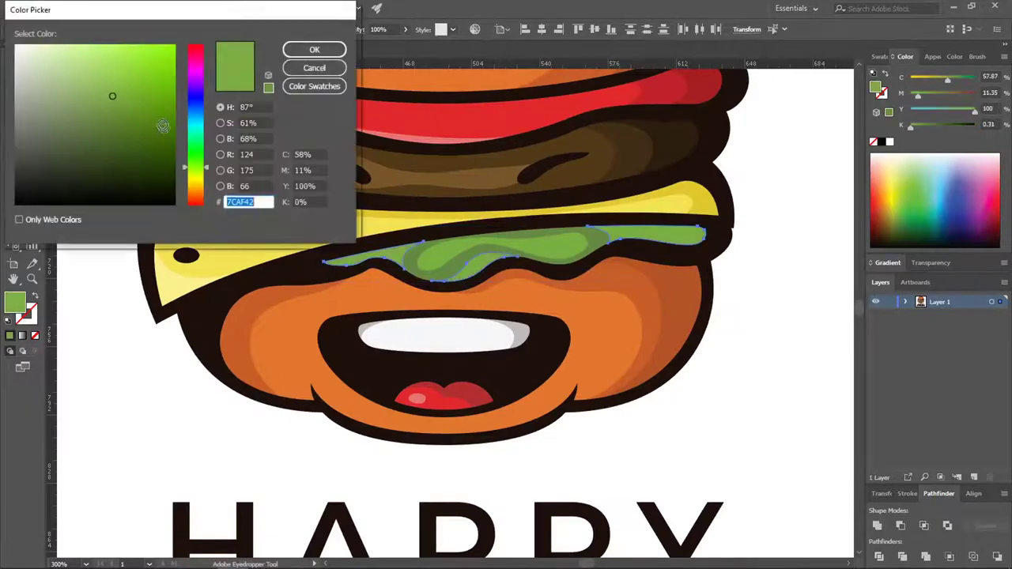
click(161, 127)
click(312, 51)
key(v)
key(ctrl+shift+a)
Set the lettuce's main fill to C 61.46, M 13.82, Y 100, K 1.04
click(596, 239)
double_click(16, 302)
click(117, 102)
click(314, 49)
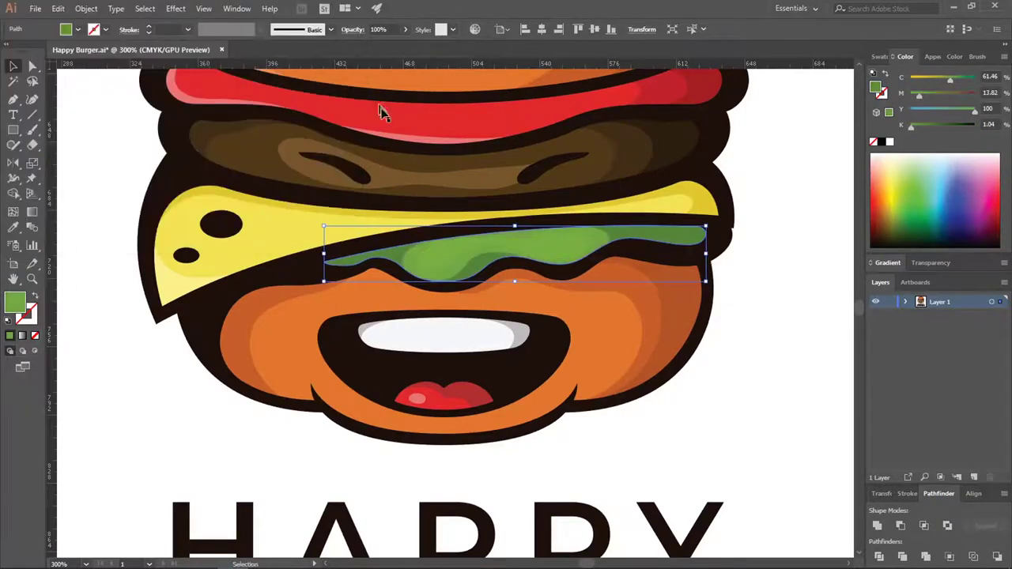
Recolour the lettuce's highlights to a bright green, C 46.09, M 0, Y 94.64, K 0
click(442, 255)
double_click(16, 303)
click(125, 72)
click(314, 49)
scroll(380, 231, down, 3)
click(285, 249)
scroll(286, 250, down, 1)
scroll(198, 251, up, 1)
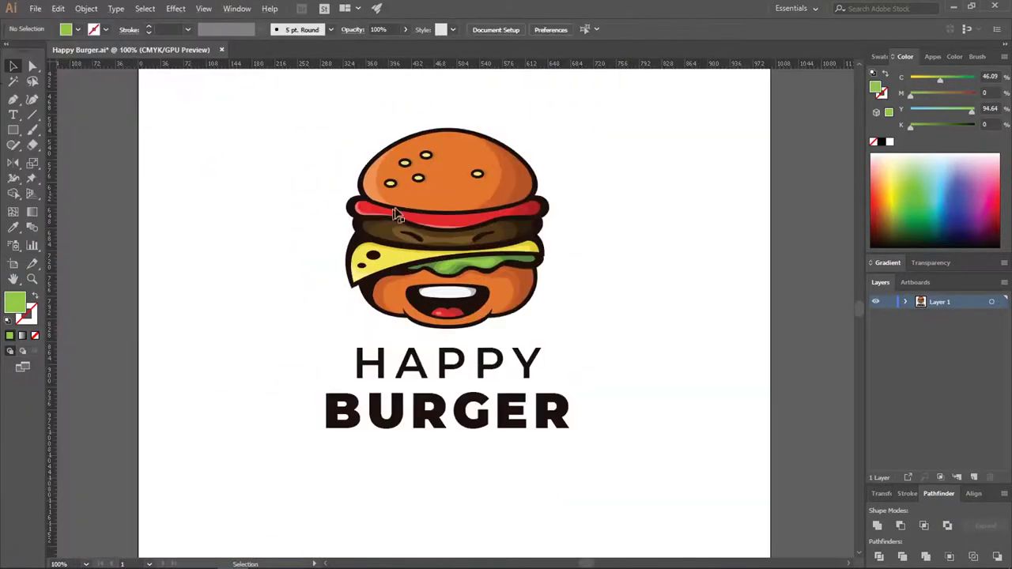
Scale the HAPPY and BURGER lines down slightly together and move them up closer to the burger
scroll(398, 214, down, 2)
scroll(638, 308, up, 1)
scroll(566, 315, up, 1)
click(585, 340)
shift+click(575, 396)
drag(656, 413, 636, 408)
drag(539, 392, 539, 379)
click(657, 262)
scroll(656, 262, down, 3)
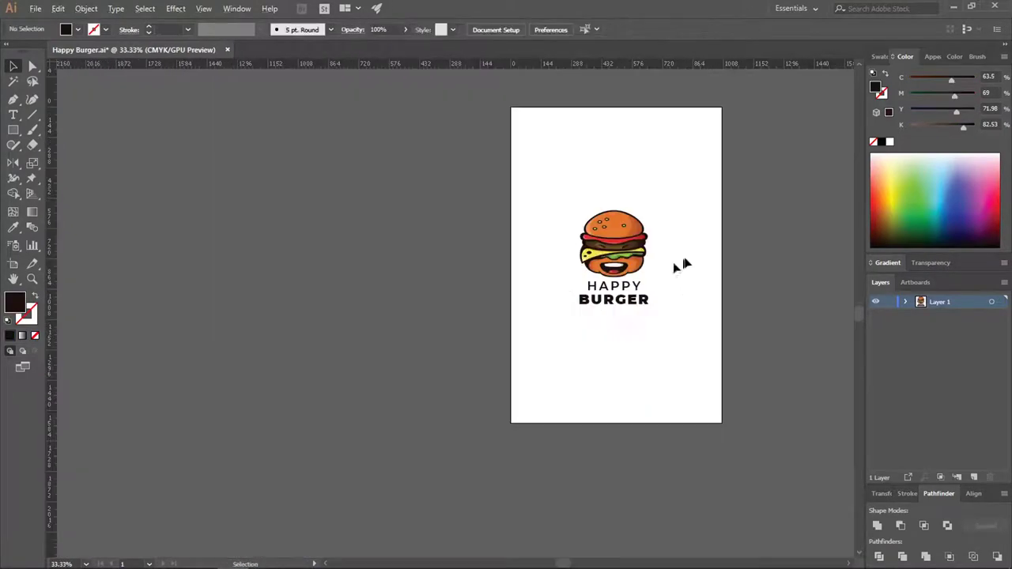
Check the character settings of HAPPY and set the letter tracking of BURGER to 150
scroll(653, 294, up, 5)
click(553, 290)
click(388, 29)
click(341, 105)
click(655, 266)
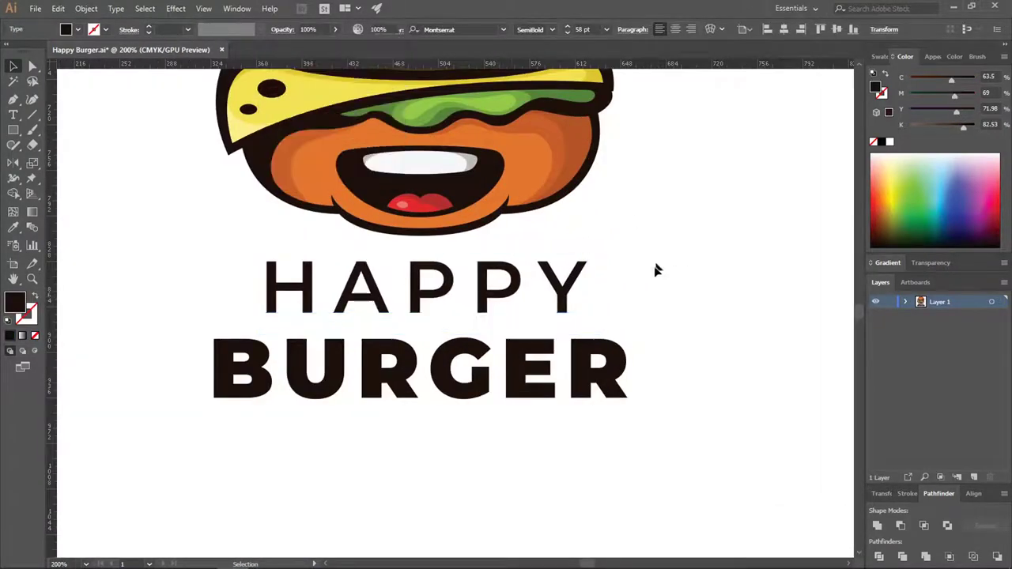
scroll(673, 266, down, 3)
scroll(672, 266, up, 3)
click(616, 276)
click(389, 29)
text(150)
key(Return)
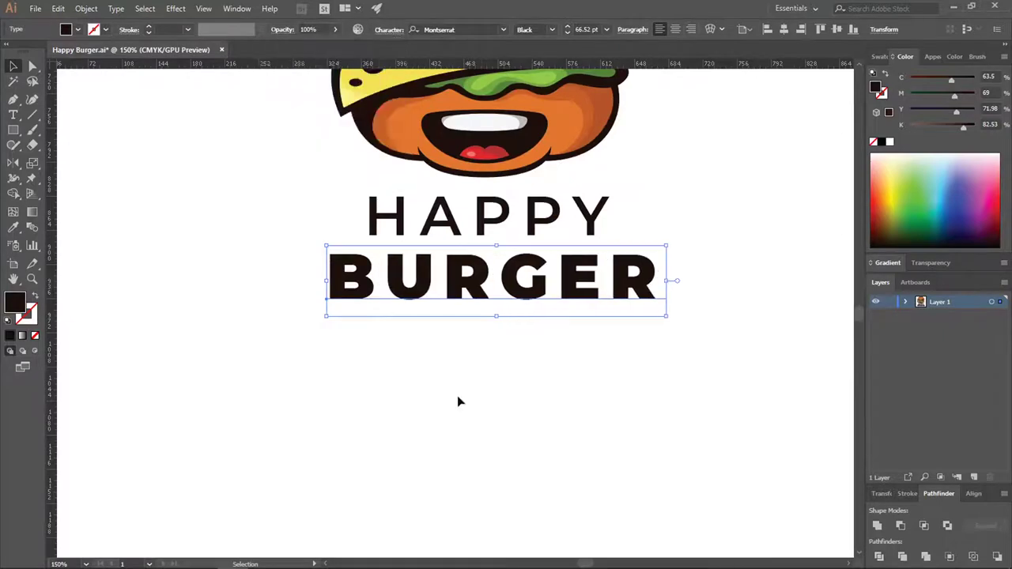
scroll(466, 380, down, 2)
click(506, 332)
Recolour the five sesame seeds on the top bun with the cheese's brighter yellow
click(612, 298)
scroll(456, 103, up, 3)
click(416, 144)
shift+click(352, 170)
shift+click(309, 229)
shift+click(393, 213)
shift+click(568, 203)
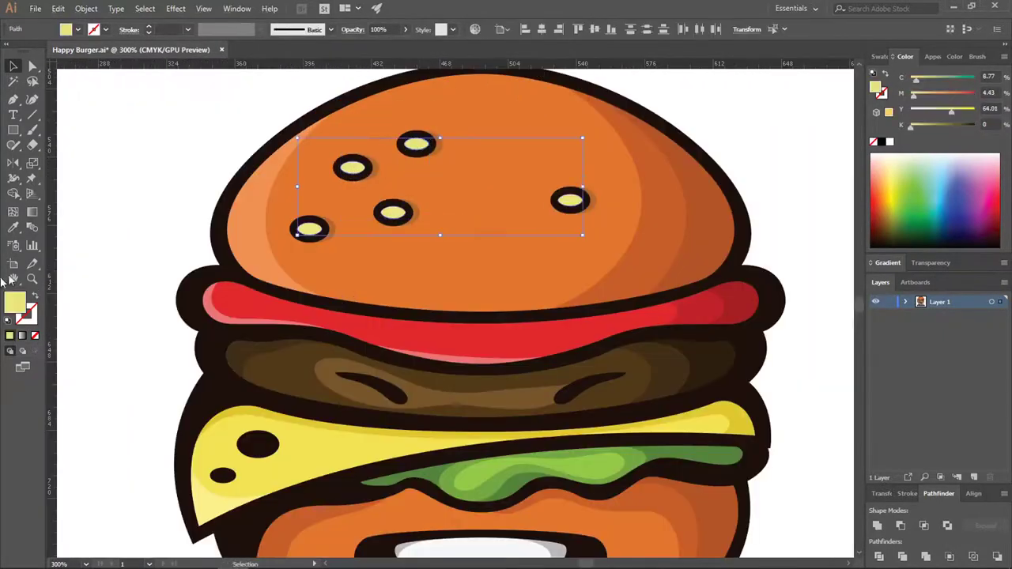
key(i)
Recolour the highlight along the top bun's left side to the light orange F7904B
click(253, 210)
click(304, 198)
double_click(13, 303)
click(108, 45)
click(128, 49)
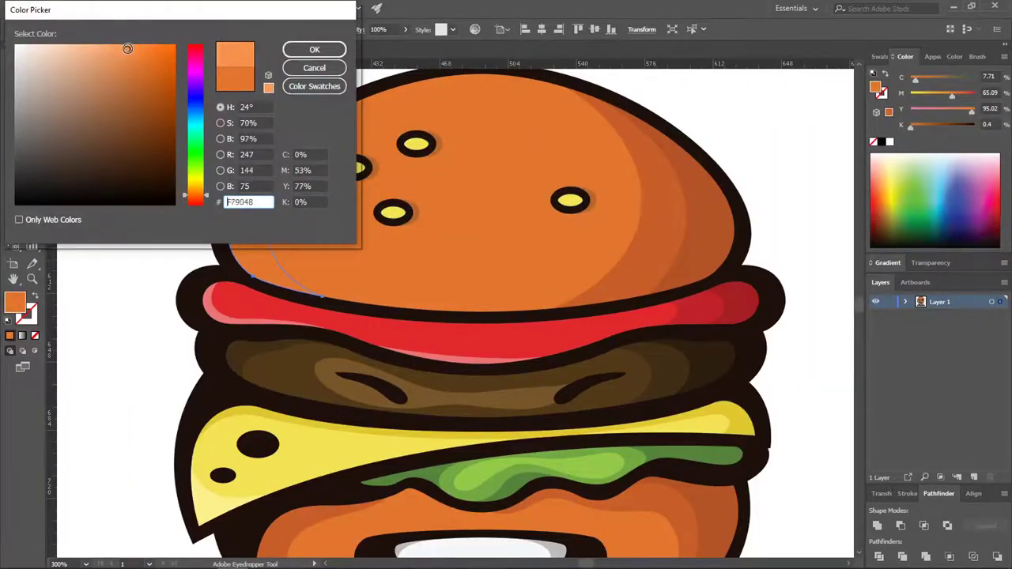
click(313, 49)
scroll(571, 175, down, 1)
key(v)
Recolour the tomato slice's and the tongue's highlights to a vivid light red, C 0, M 86.06, Y 70.92, K 0
scroll(426, 317, up, 2)
click(261, 226)
shift+click(502, 266)
scroll(492, 365, up, 3)
key(i)
click(461, 365)
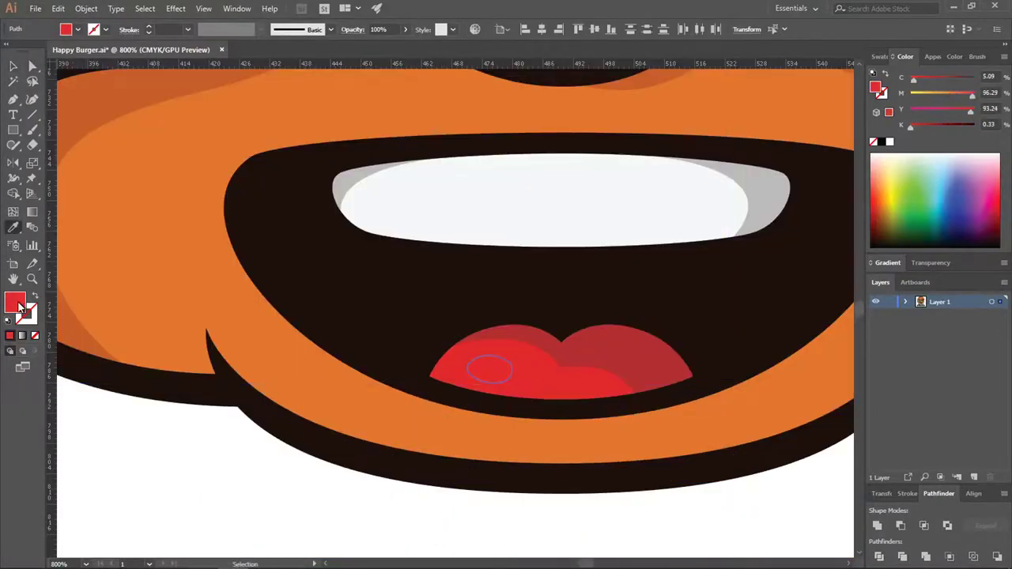
double_click(15, 303)
click(108, 47)
click(314, 49)
scroll(462, 197, down, 1)
double_click(15, 303)
click(136, 49)
key(v)
click(398, 321)
scroll(398, 322, down, 2)
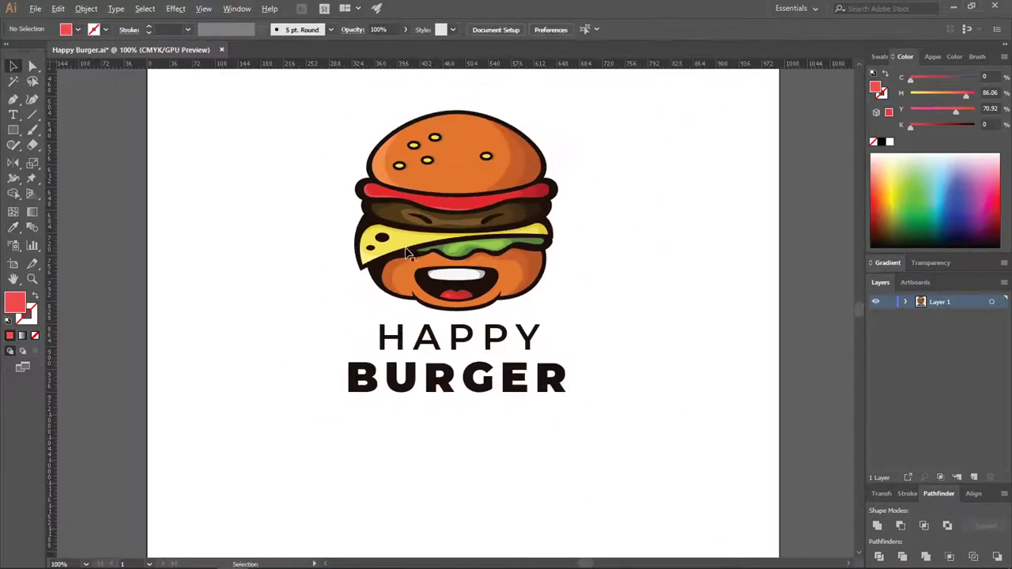
Recolour the tongue's darker shading to a saturated dark red, C 16.97, M 99.29, Y 95.18, K 6.95
scroll(683, 296, down, 1)
scroll(550, 298, up, 3)
click(514, 291)
key(i)
click(13, 65)
click(177, 194)
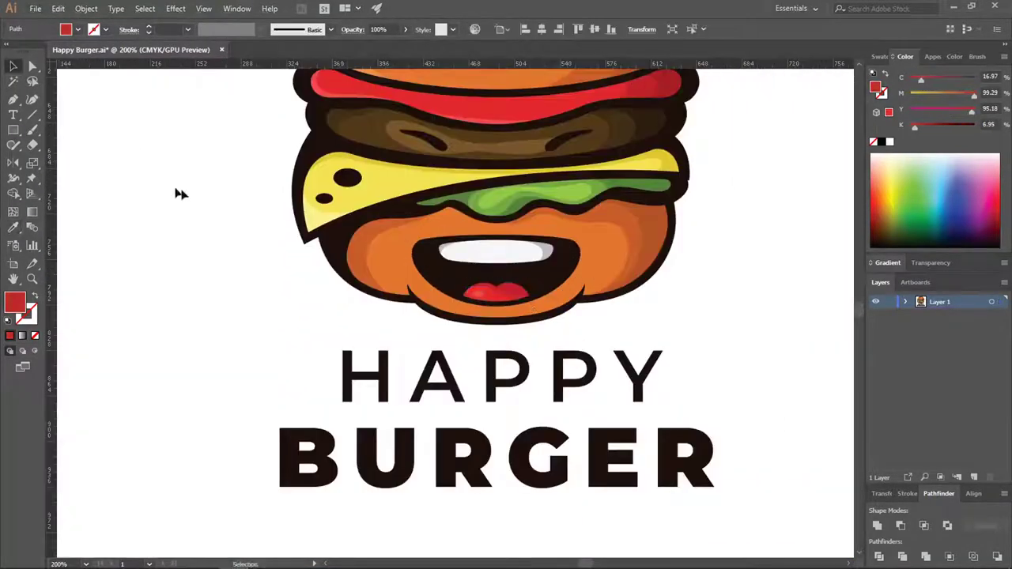
Convert the HAPPY and BURGER text lines to outlines
scroll(488, 233, down, 3)
scroll(600, 254, down, 1)
scroll(492, 131, up, 1)
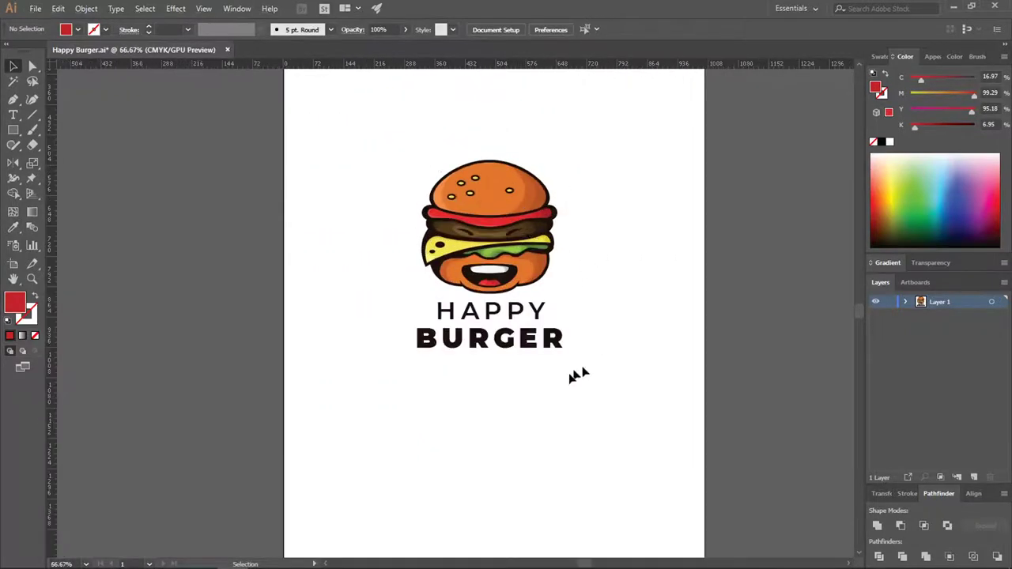
scroll(499, 252, up, 1)
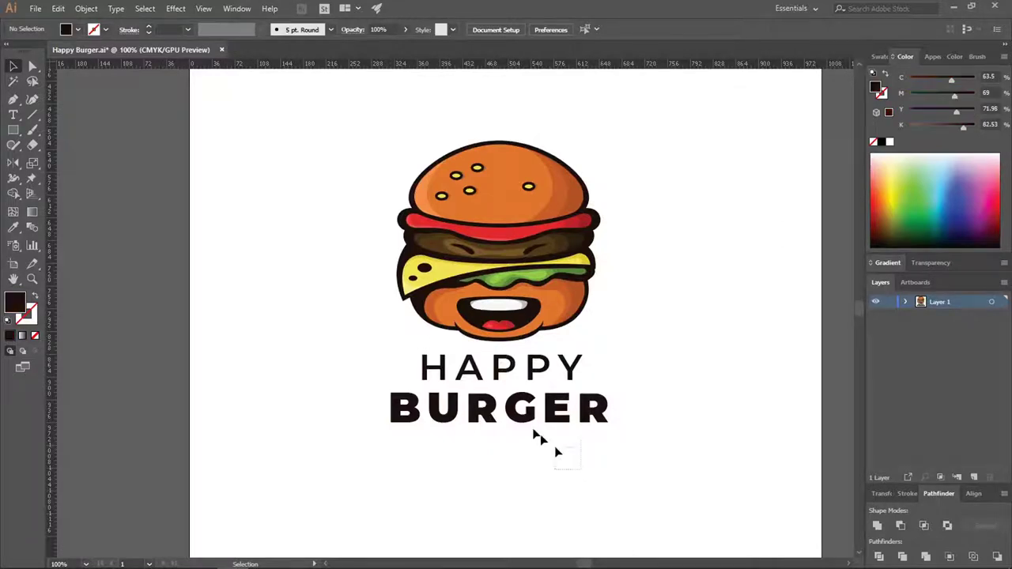
click(475, 379)
right_click(504, 382)
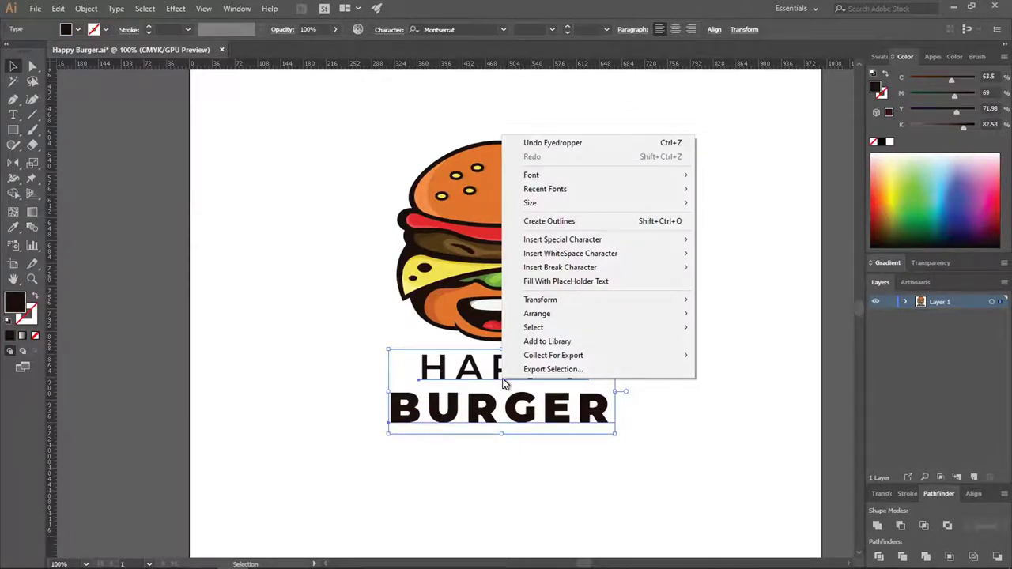
click(547, 223)
click(708, 328)
key(ctrl+minus)
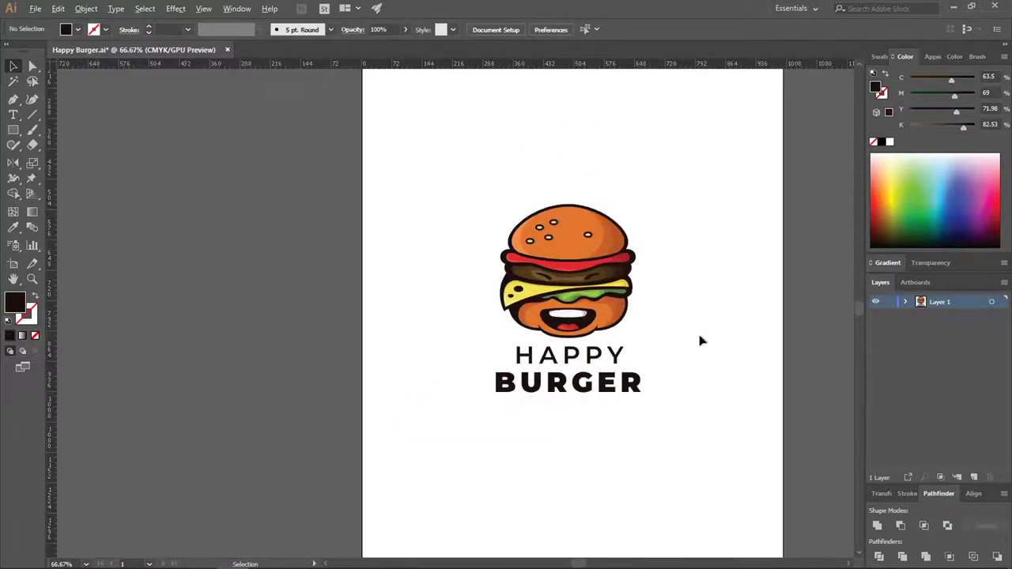
Group all the burger artwork and centre it horizontally on the artboard
scroll(700, 341, up, 1)
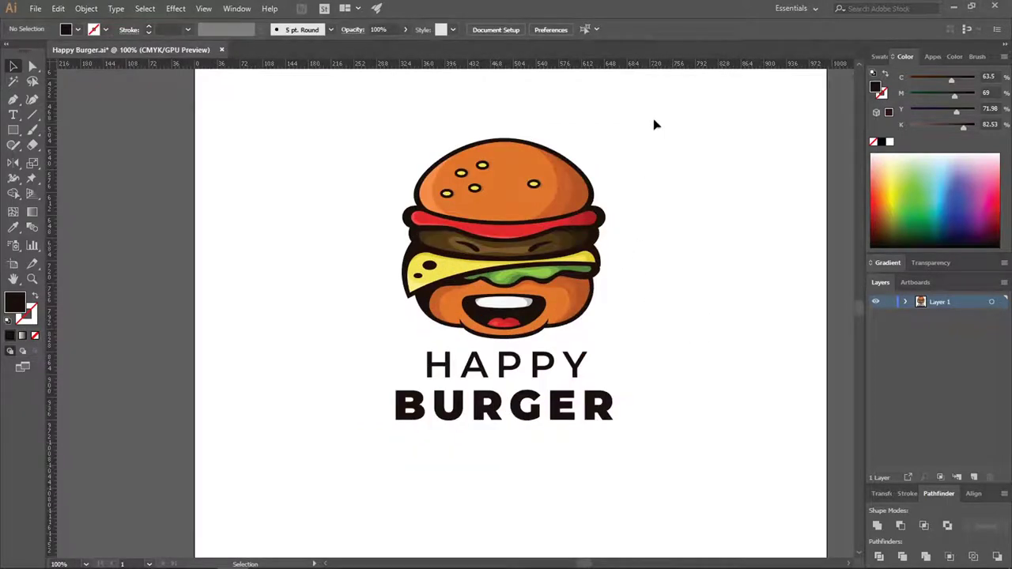
drag(452, 278, 323, 345)
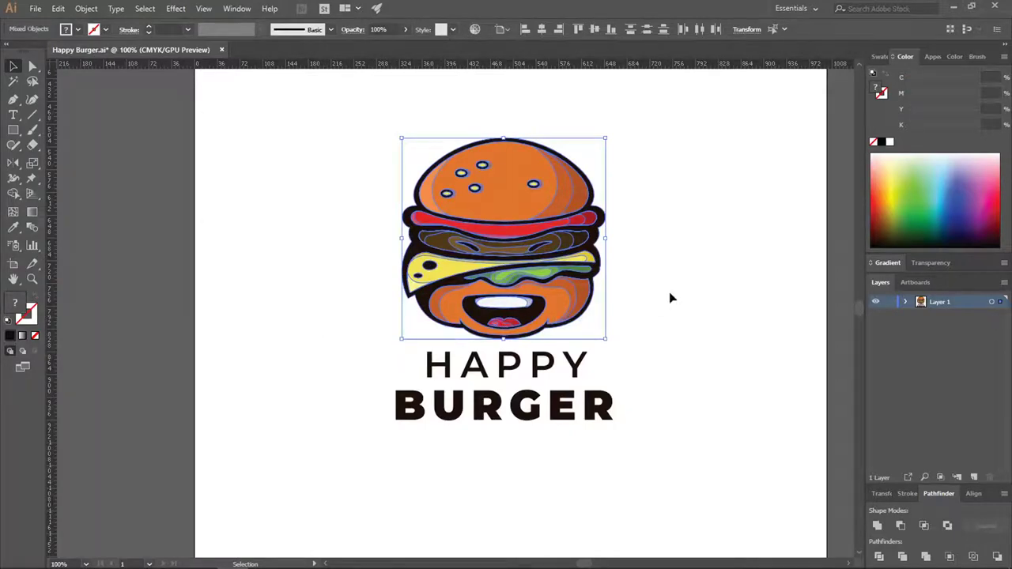
right_click(473, 195)
click(506, 273)
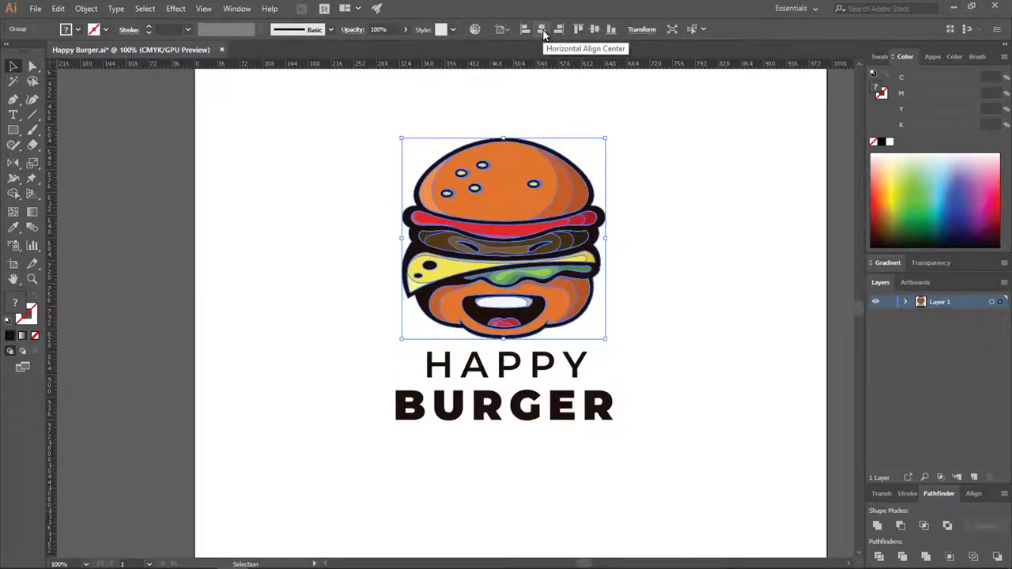
click(542, 30)
click(743, 212)
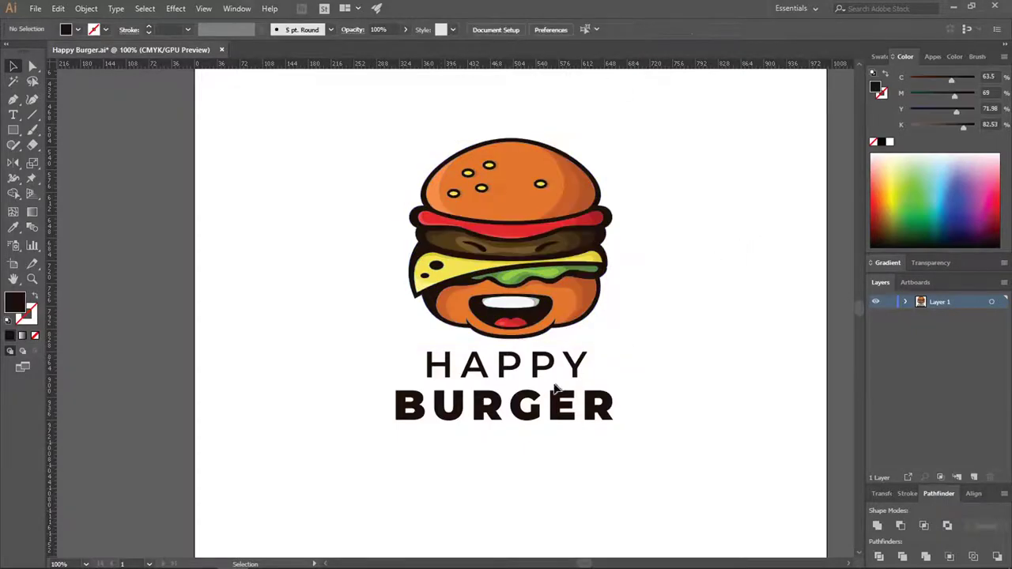
Centre the outlined HAPPY BURGER lettering horizontally on the artboard
click(551, 366)
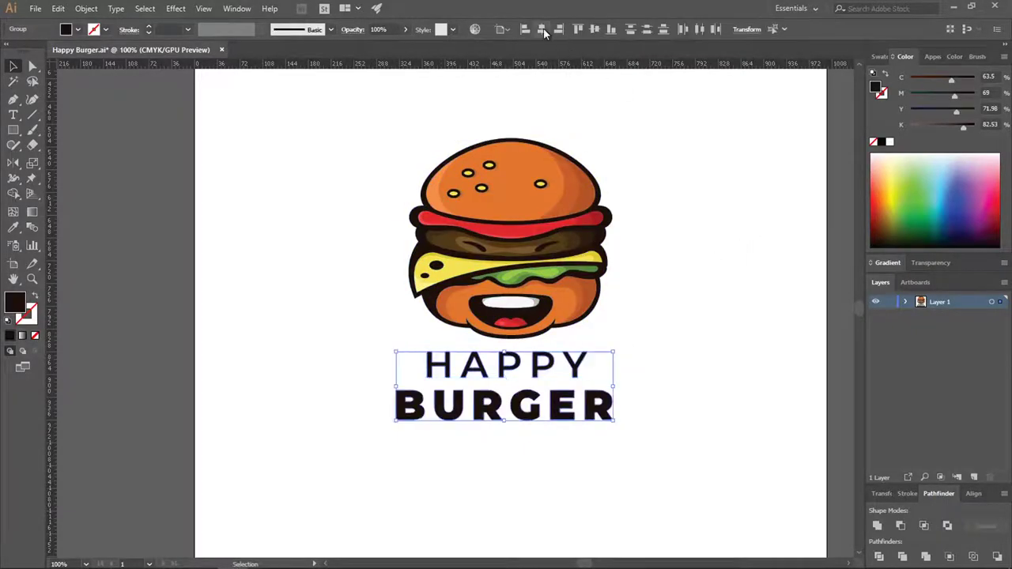
click(543, 29)
click(681, 241)
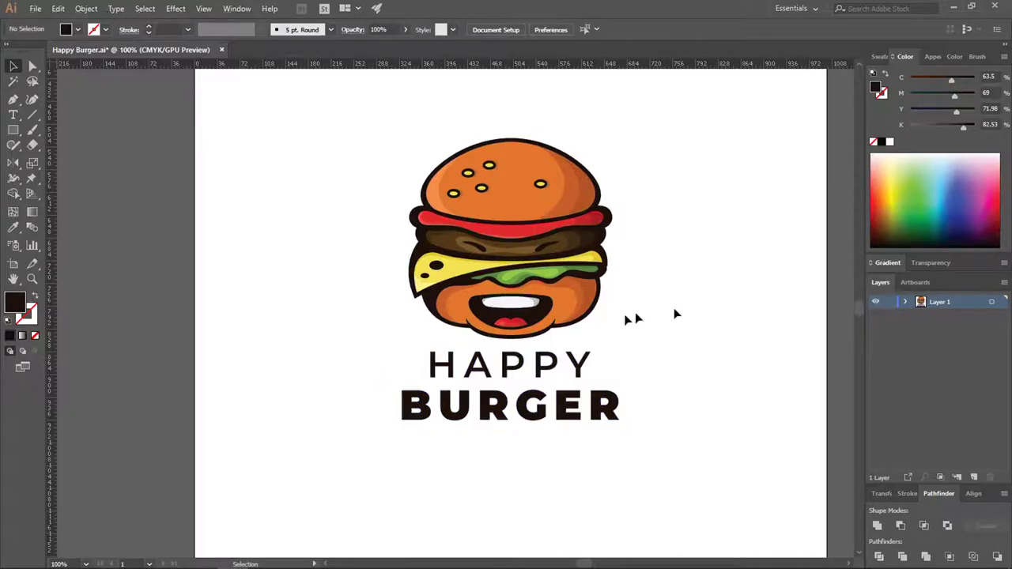
Enlarge the HAPPY BURGER lettering slightly from its centre, keeping it below the burger
key(ctrl+minus)
scroll(567, 375, up, 2)
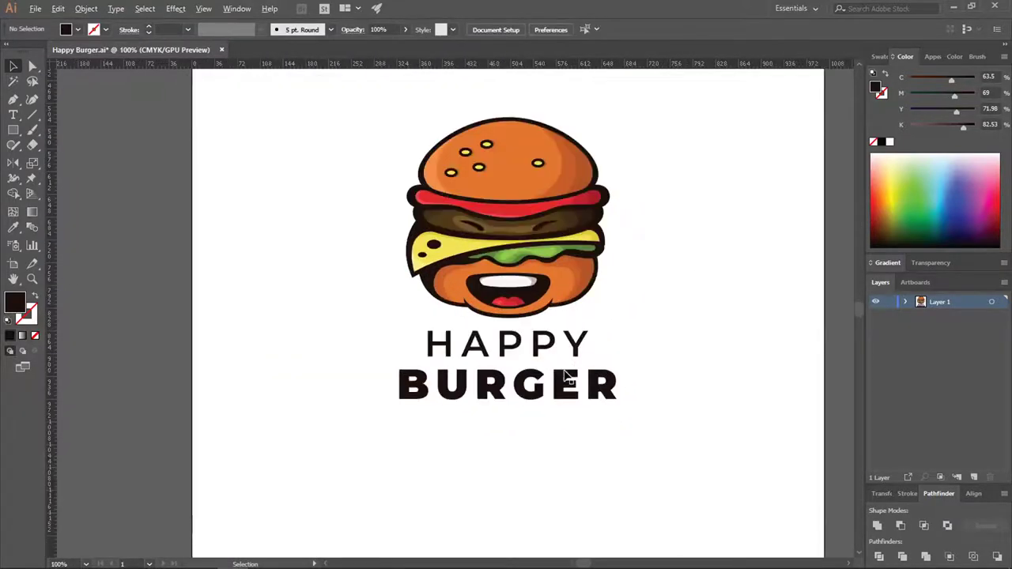
scroll(563, 369, down, 3)
scroll(611, 326, up, 4)
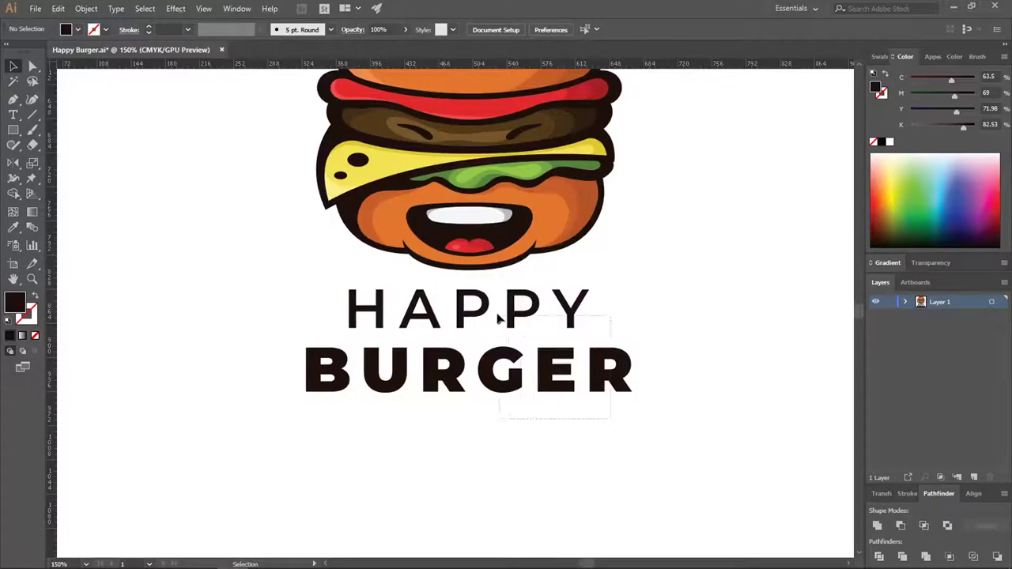
click(565, 315)
drag(635, 341, 649, 346)
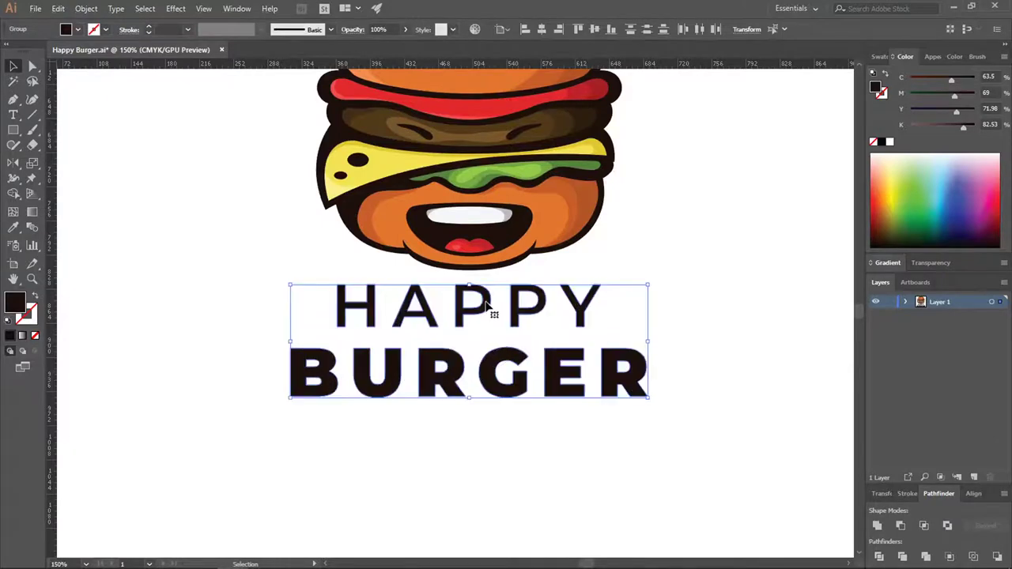
click(547, 279)
scroll(537, 273, down, 3)
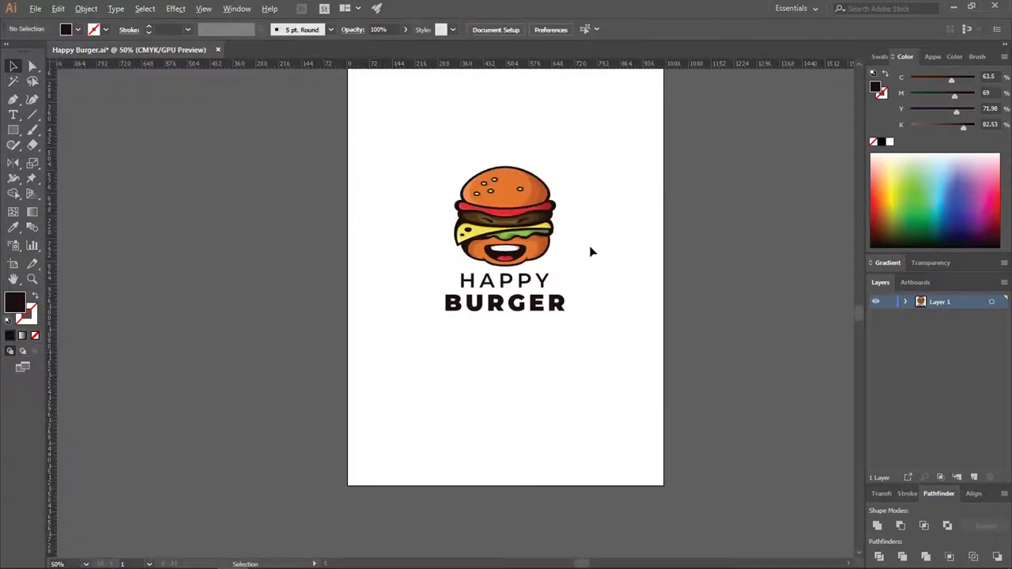
scroll(591, 251, down, 1)
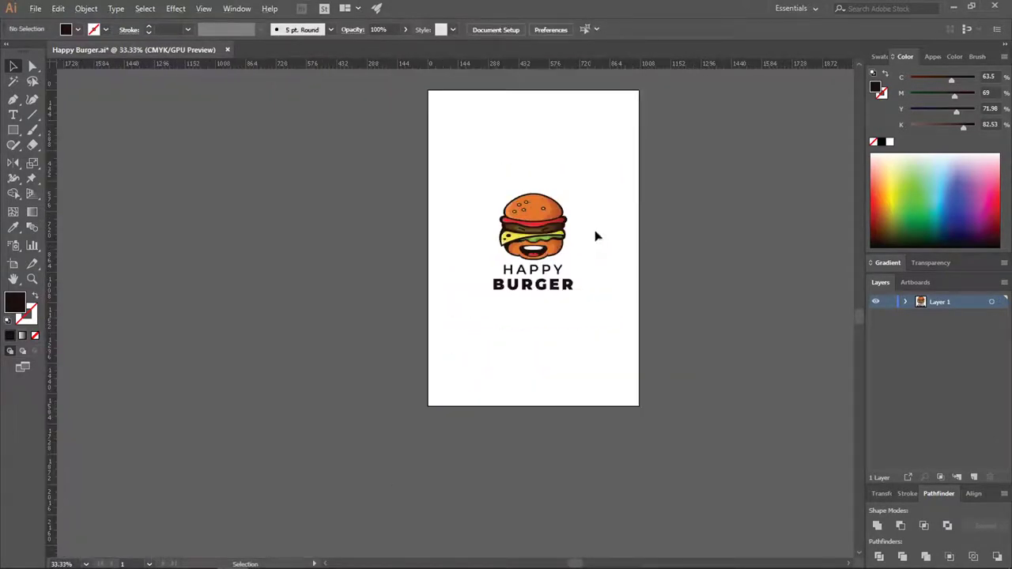
Move the whole logo, burger and lettering together, straight up to the upper part of the artboard
click(528, 247)
scroll(528, 247, up, 2)
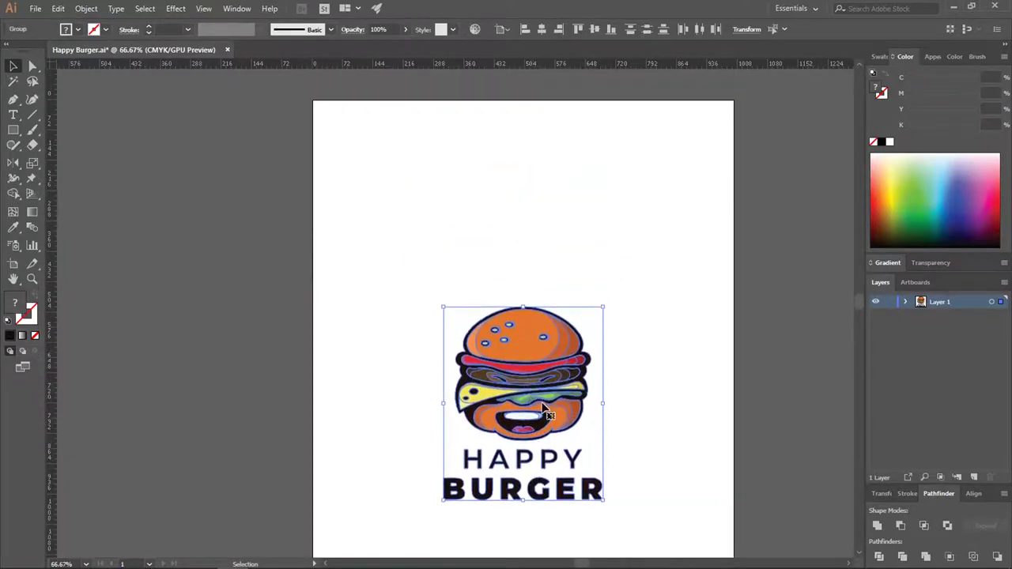
drag(543, 407, 538, 246)
click(642, 229)
scroll(639, 230, down, 2)
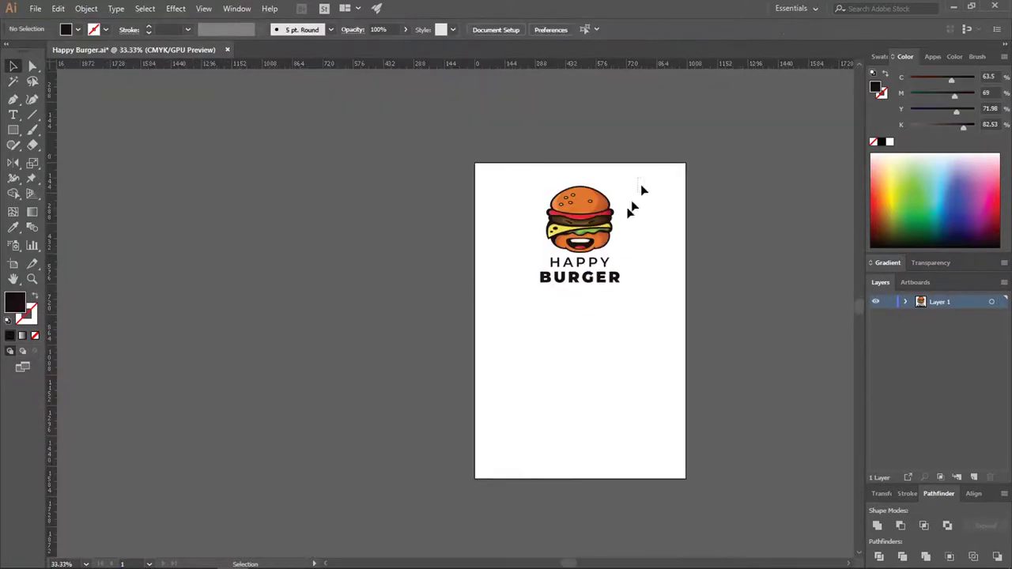
Scale the whole logo down proportionally from its centre to about two thirds of its size
key(ctrl+a)
scroll(631, 230, up, 2)
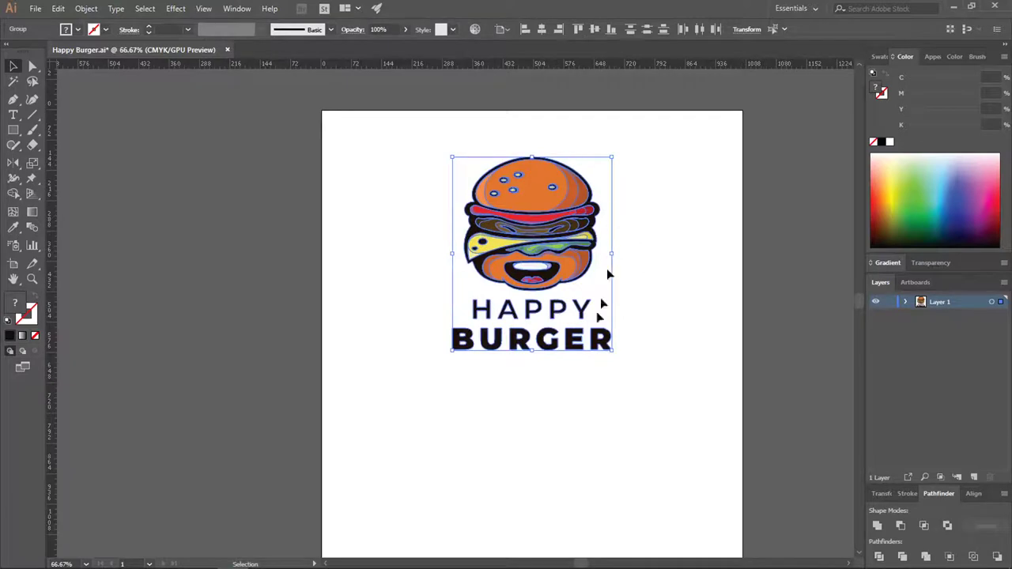
scroll(615, 353, down, 2)
scroll(613, 342, up, 3)
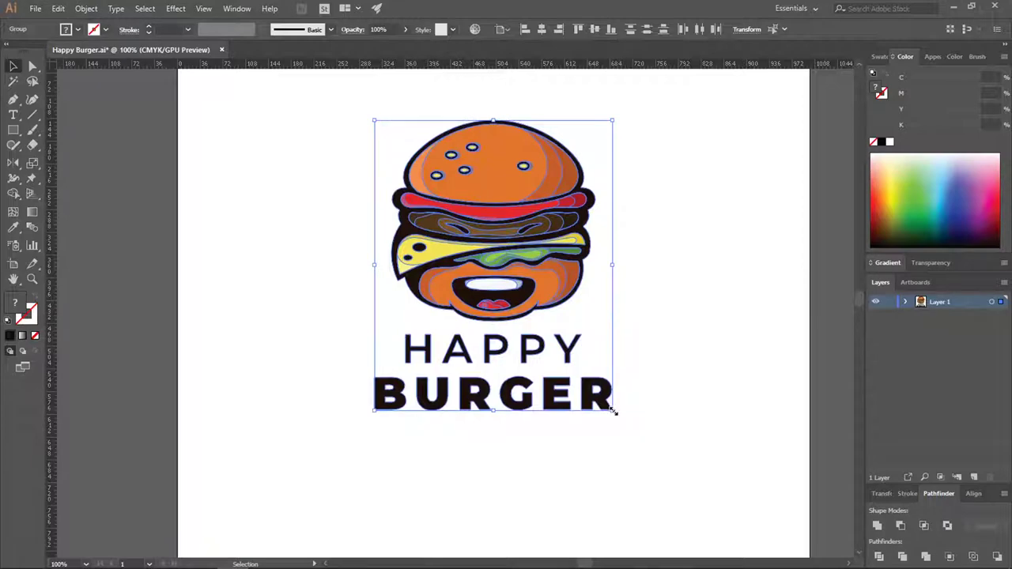
drag(614, 412, 579, 362)
click(609, 343)
scroll(643, 324, down, 3)
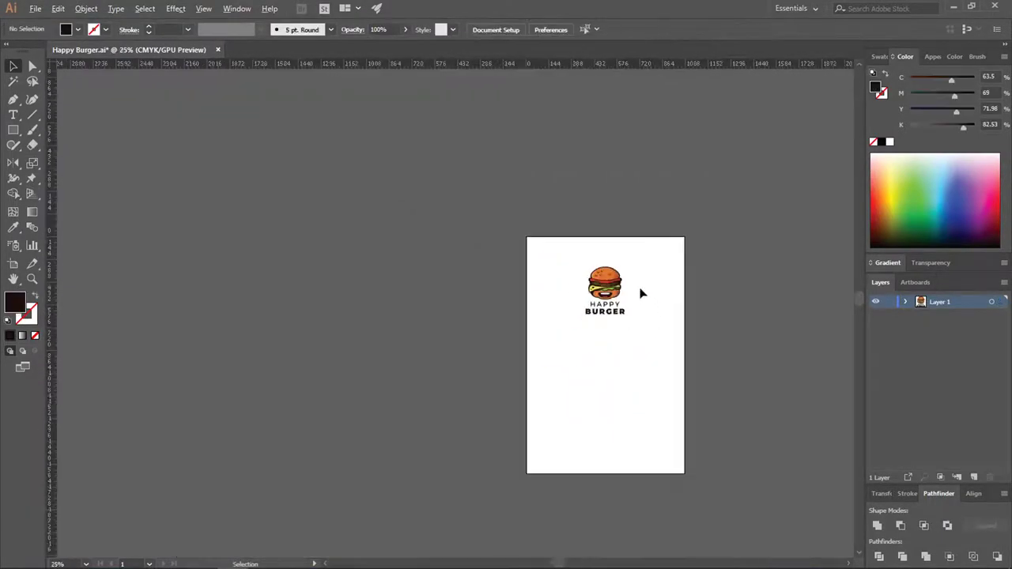
Shrink the complete logo a little more about its centre, keeping its proportions
scroll(637, 287, up, 2)
click(585, 309)
scroll(587, 311, up, 3)
drag(612, 469, 578, 432)
click(624, 348)
scroll(624, 349, down, 3)
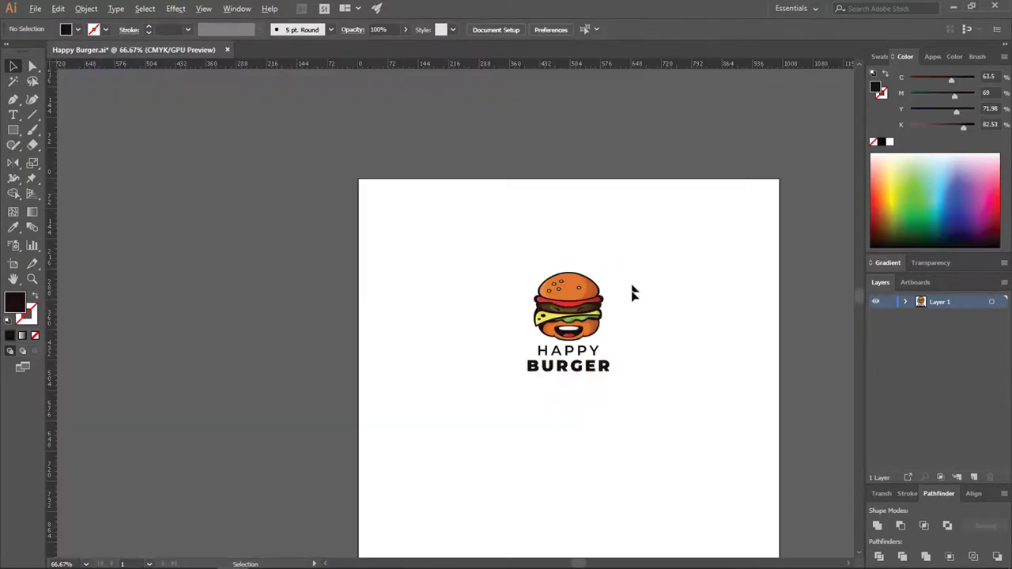
Move the complete HAPPY BURGER logo straight up, closer to the artboard's upper edge
scroll(633, 292, down, 1)
scroll(632, 219, up, 1)
scroll(553, 305, up, 2)
click(553, 305)
drag(554, 305, 553, 220)
scroll(522, 253, down, 2)
click(608, 169)
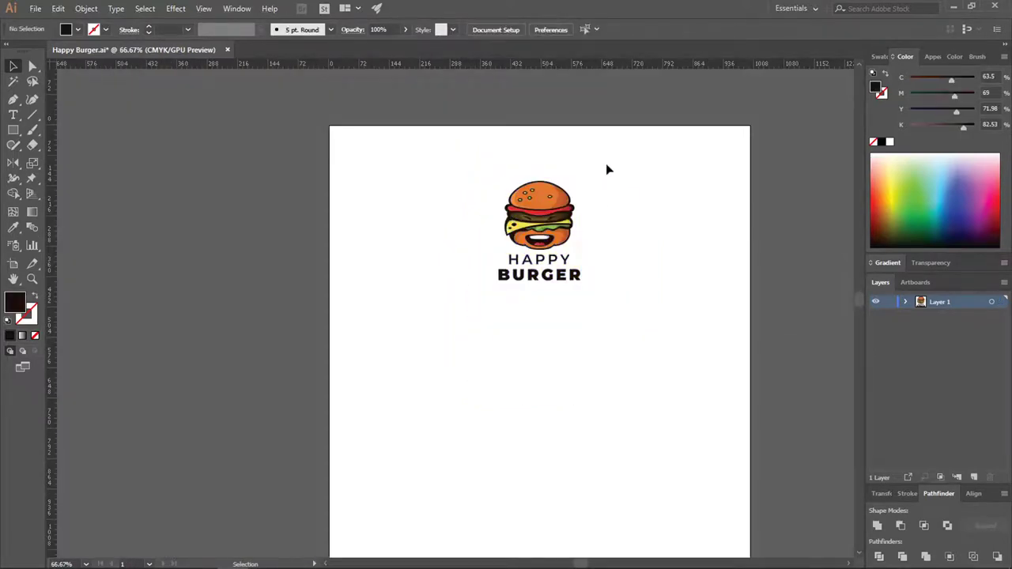
Duplicate the complete logo straight down, placing the copy below the original on the artboard
drag(607, 165, 424, 341)
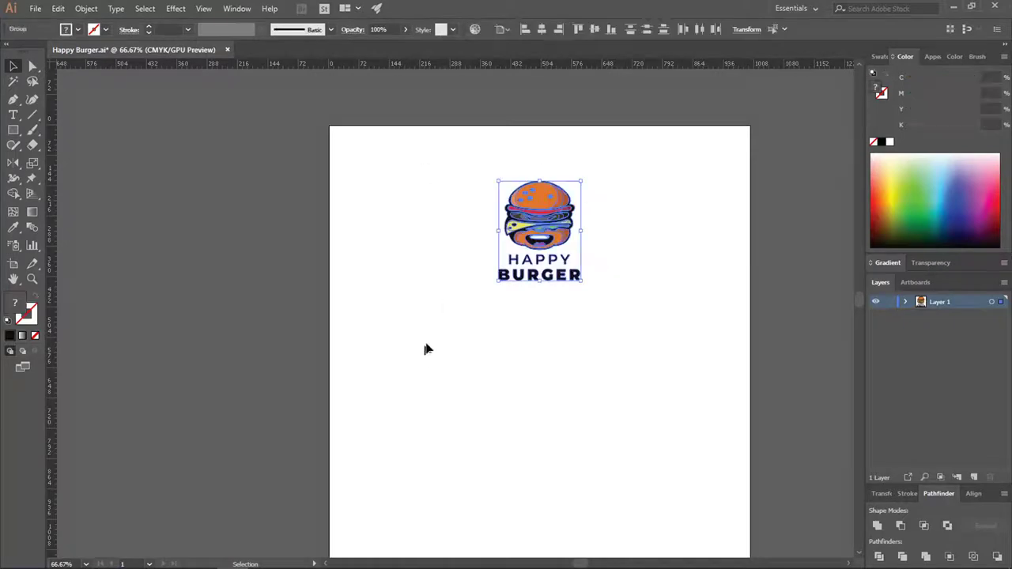
drag(552, 235, 553, 388)
click(648, 336)
scroll(581, 337, down, 2)
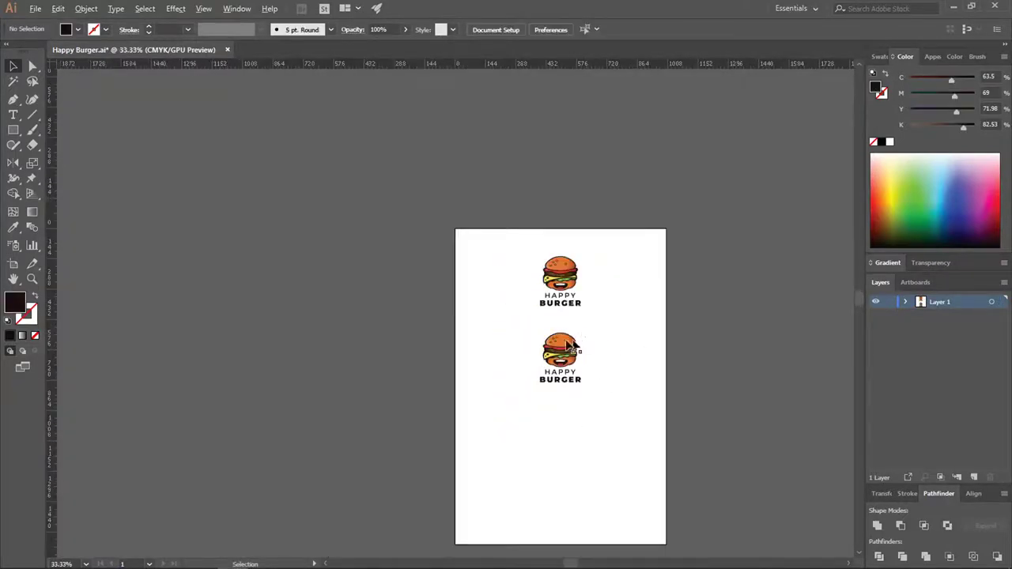
Ungroup the burger illustration of the lower logo copy so that its shapes can be recoloured separately
scroll(574, 344, up, 4)
scroll(566, 309, down, 2)
scroll(563, 264, down, 2)
scroll(574, 277, up, 2)
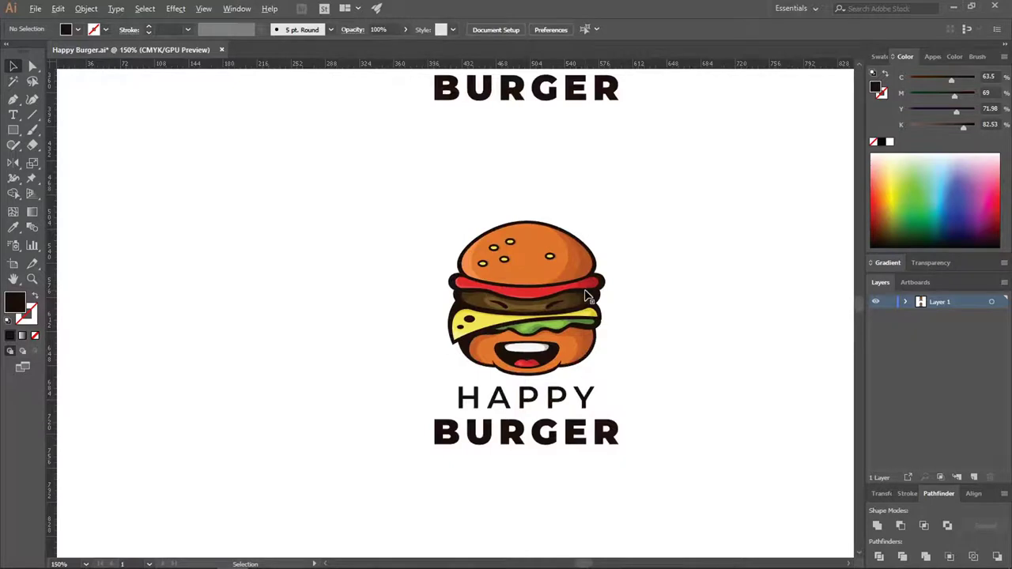
scroll(586, 295, up, 1)
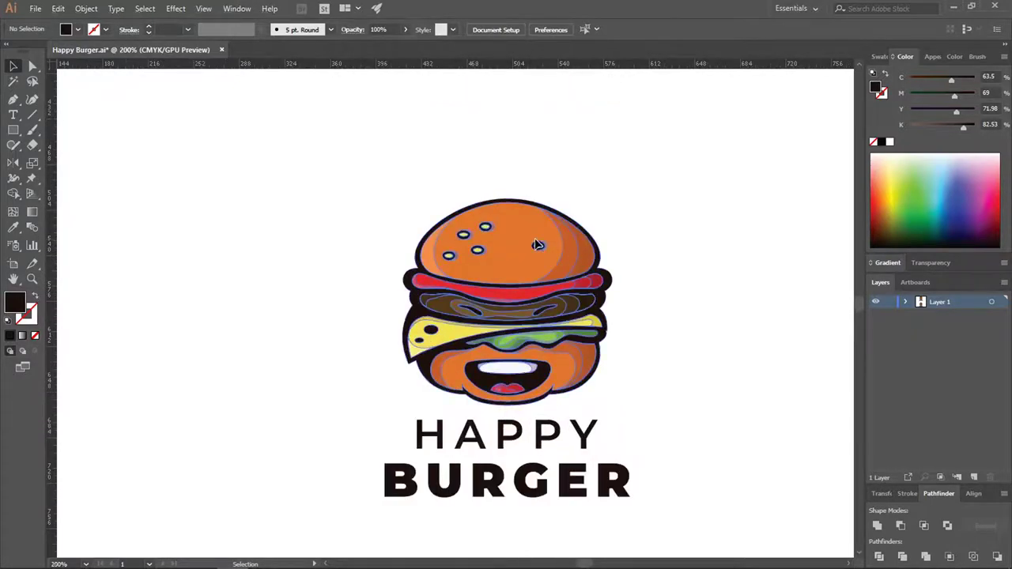
right_click(530, 245)
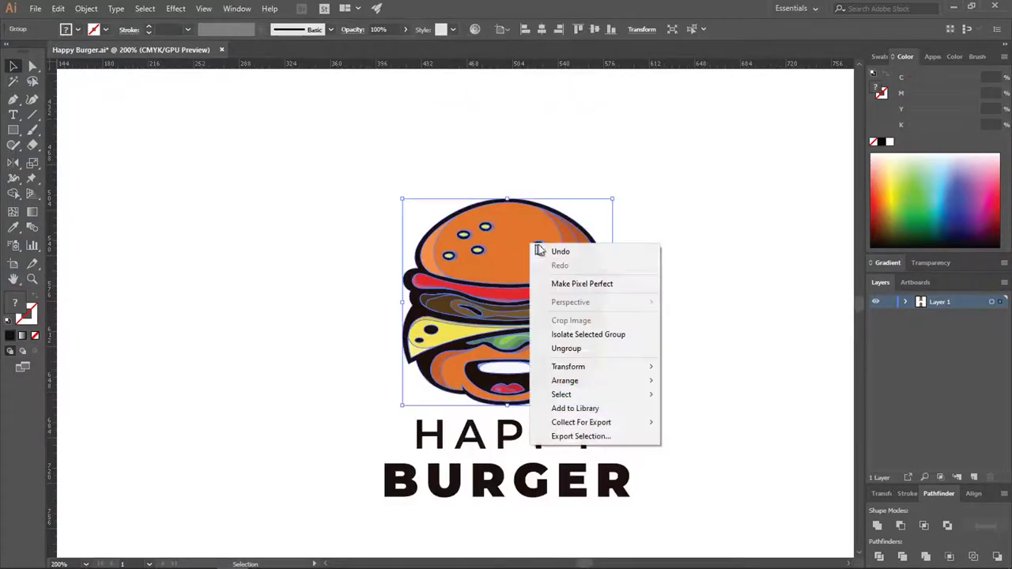
click(593, 348)
click(663, 240)
Recolour the darkest shading shapes of the copy's buns, tomato, patty, cheese and lettuce with the mustard fill #BA8E22
scroll(600, 307, up, 2)
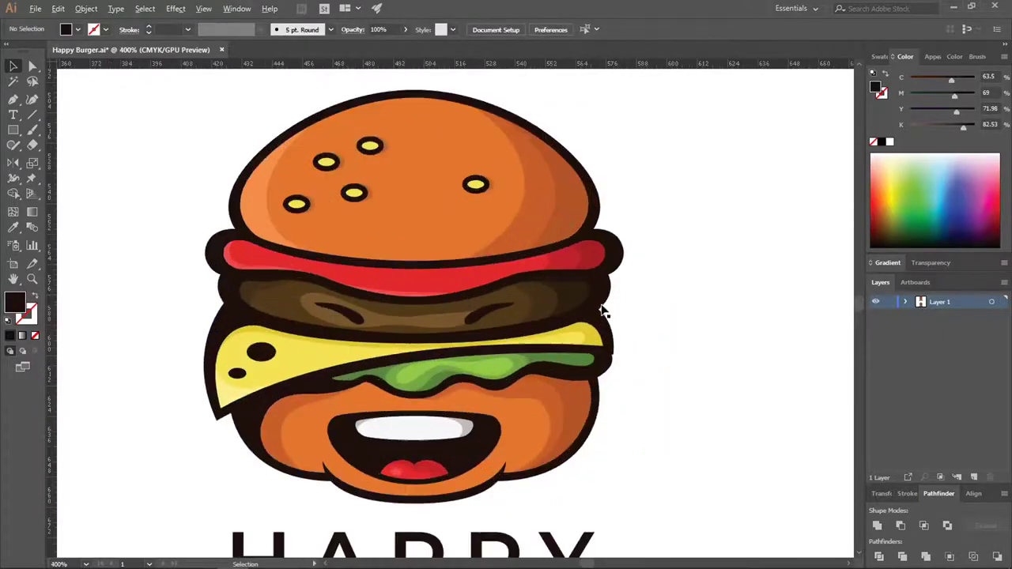
click(565, 202)
shift+click(598, 256)
shift+click(579, 301)
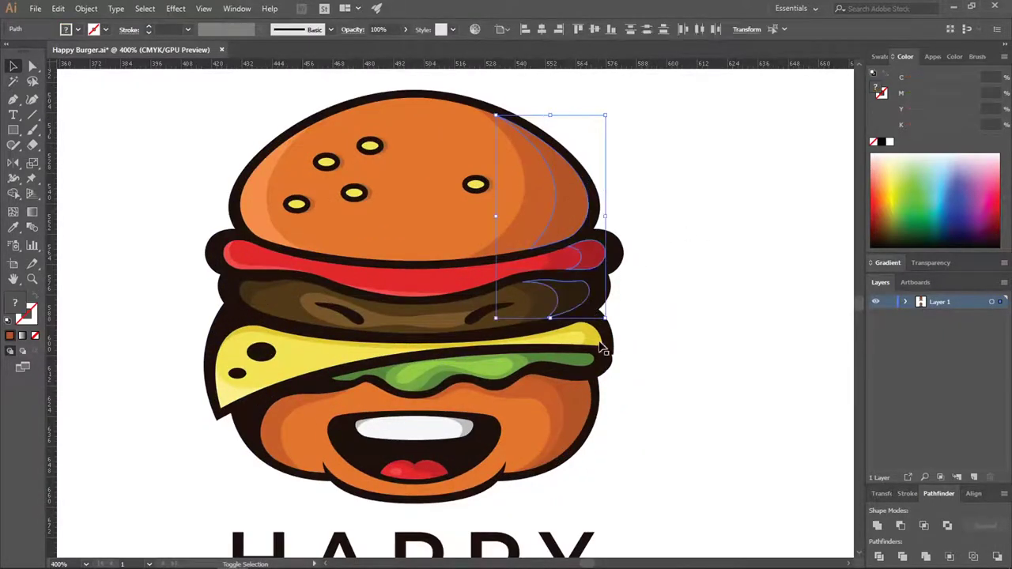
shift+click(596, 347)
shift+click(583, 367)
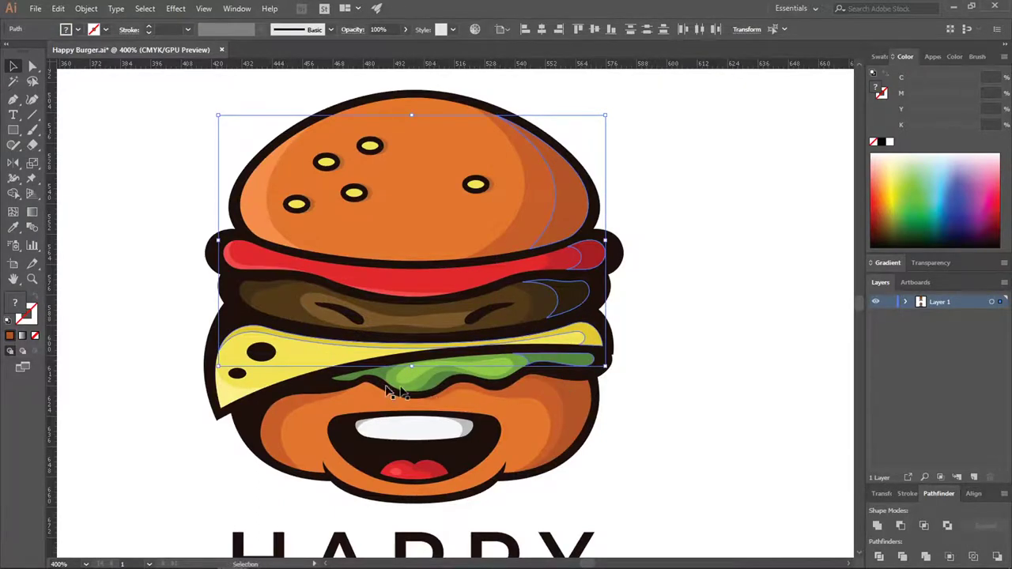
scroll(389, 393, up, 2)
scroll(587, 355, down, 1)
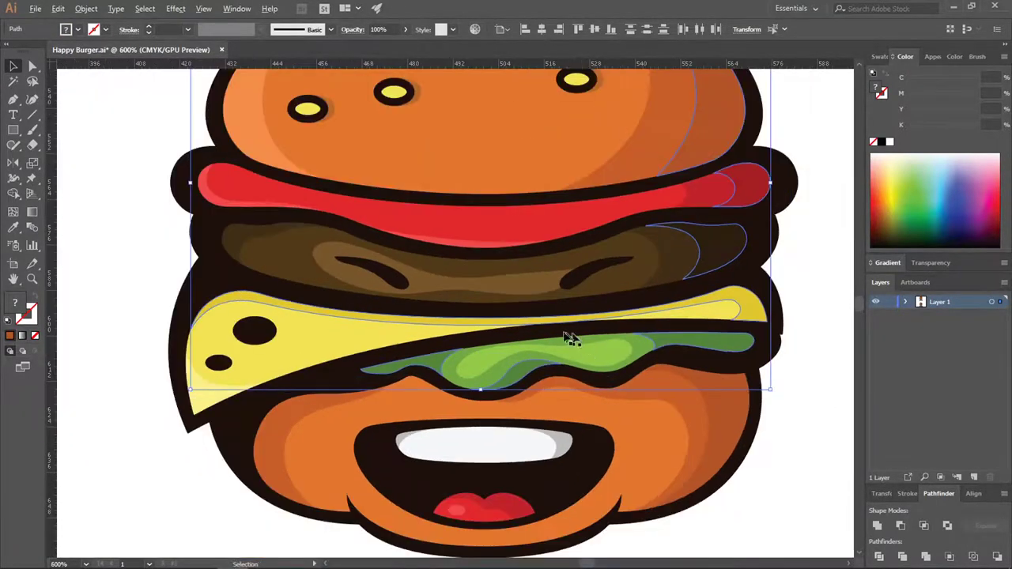
scroll(522, 262, down, 1)
shift+click(651, 376)
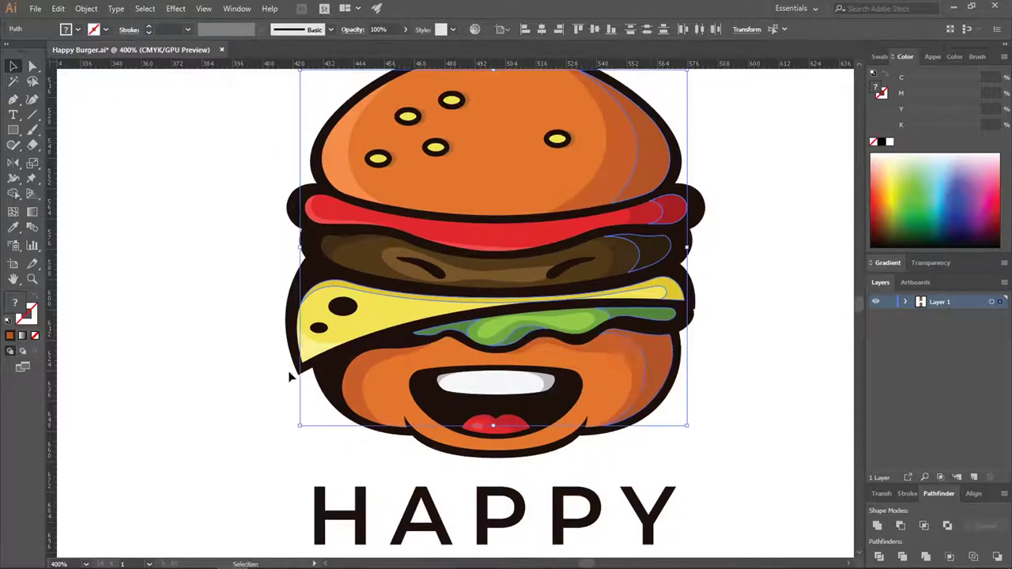
double_click(19, 303)
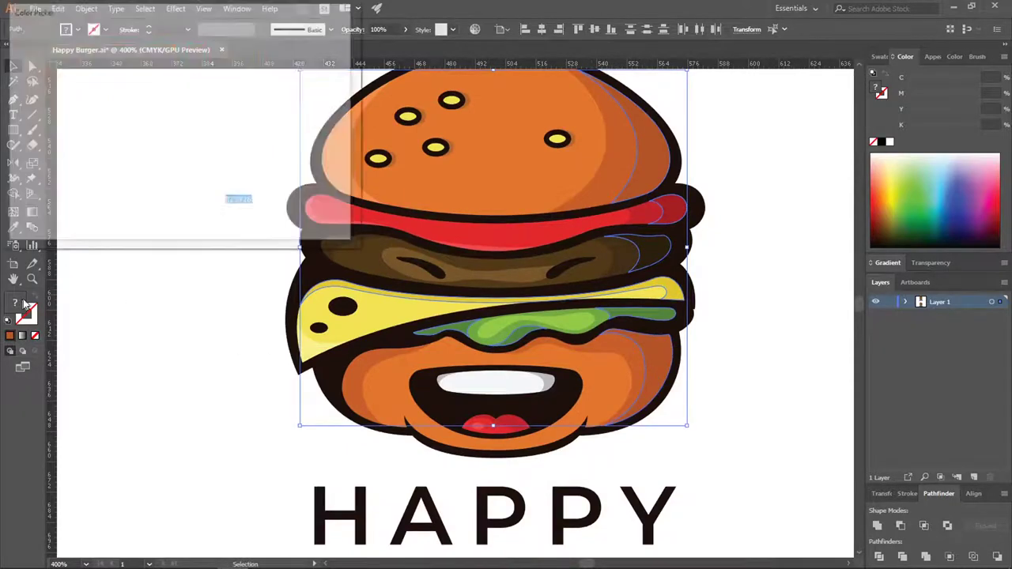
drag(197, 202, 198, 194)
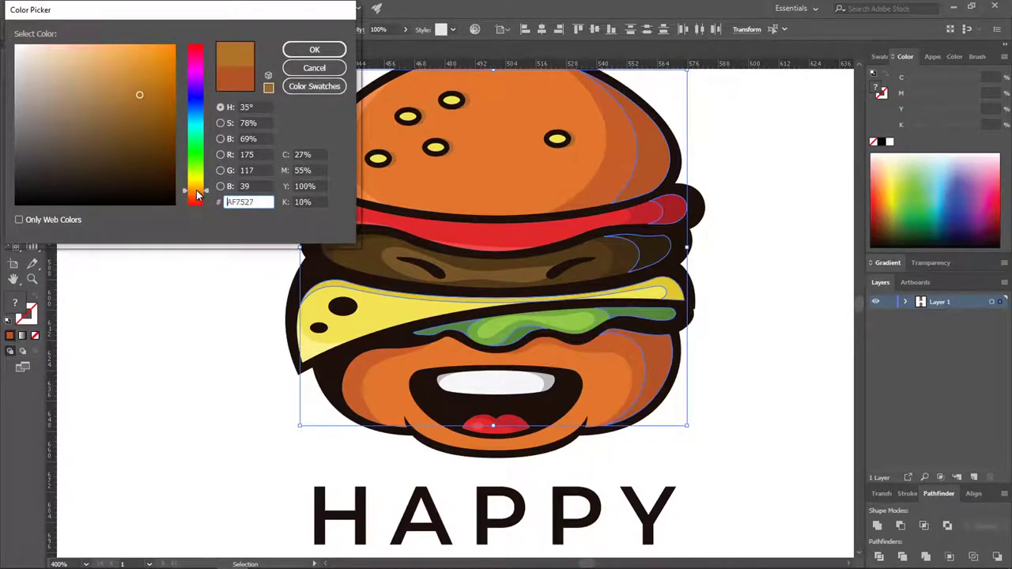
click(145, 86)
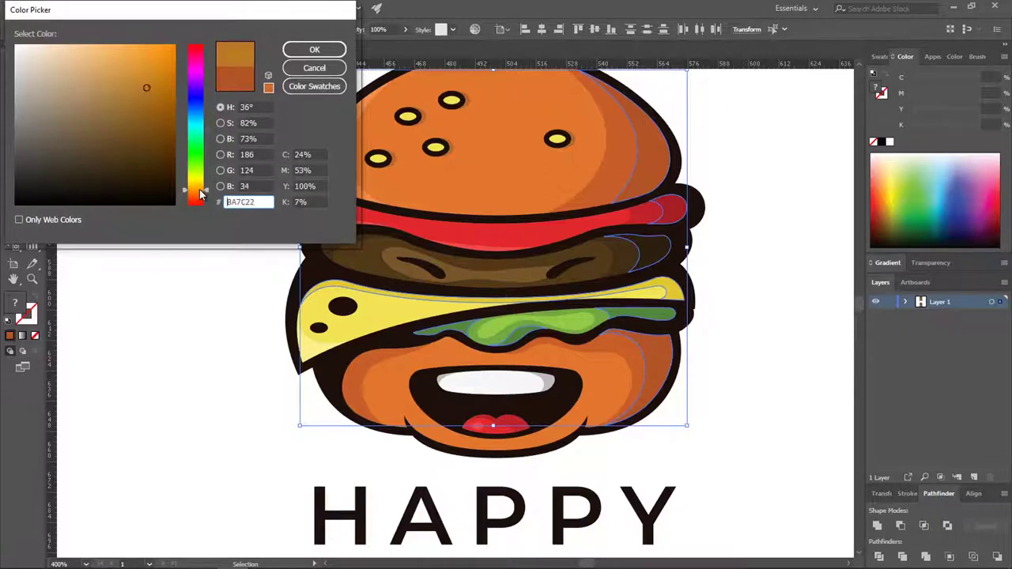
drag(201, 195, 202, 189)
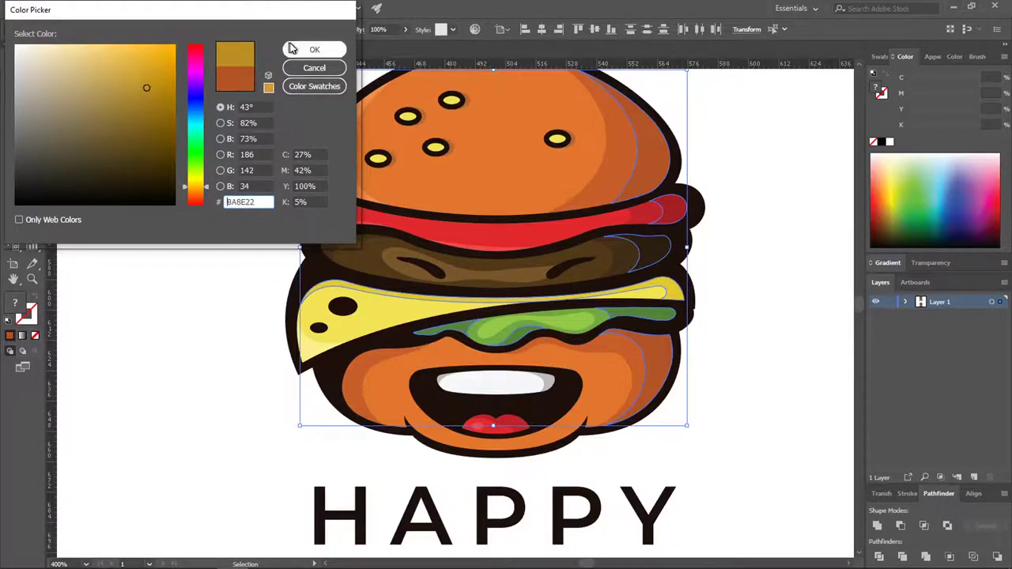
click(315, 49)
Change the fill of those darkest shading shapes to a brighter, more saturated golden amber
double_click(17, 304)
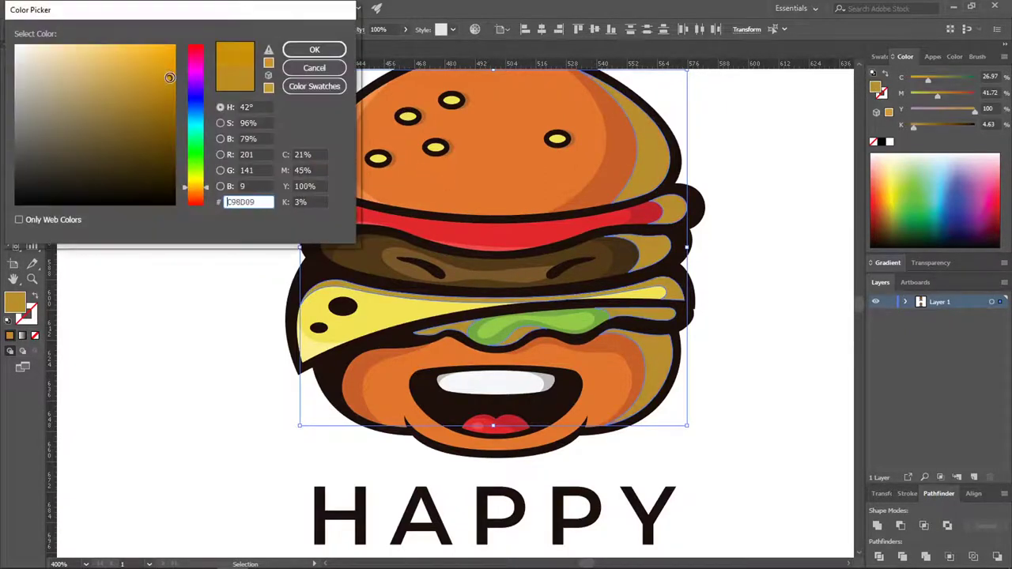
click(314, 49)
click(741, 142)
Recolour the mid-tone shading shapes of the buns, tomato, patty, cheese and lettuce with a golden orange fill
click(621, 158)
shift+click(642, 211)
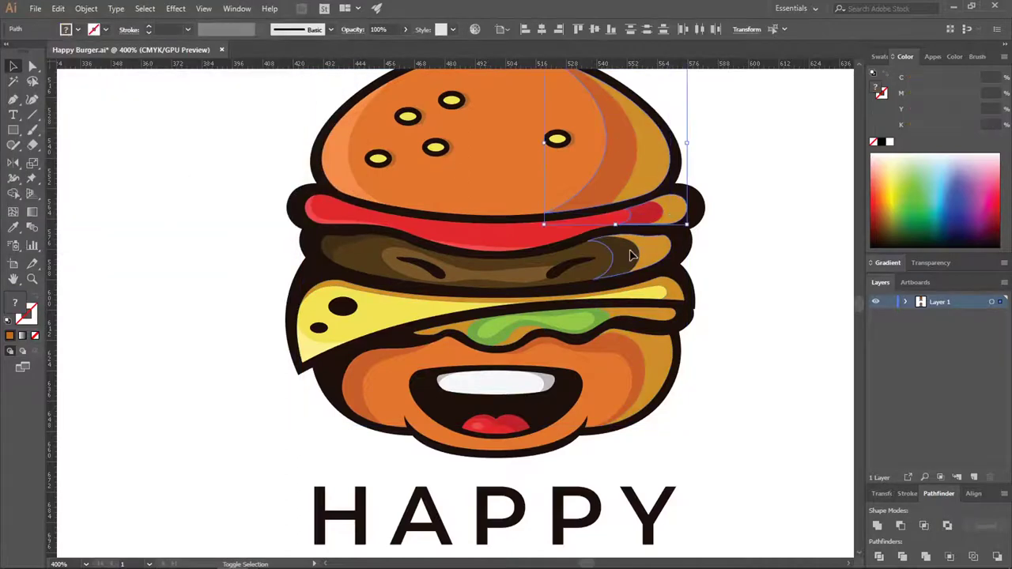
shift+click(630, 257)
shift+click(646, 294)
shift+click(632, 313)
shift+click(617, 352)
click(13, 228)
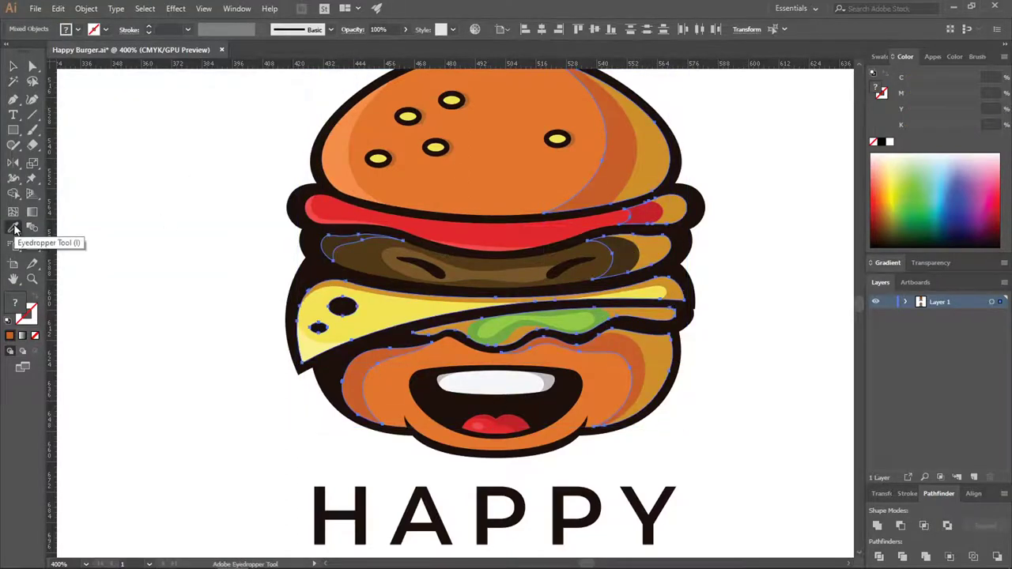
double_click(17, 302)
click(137, 63)
click(315, 49)
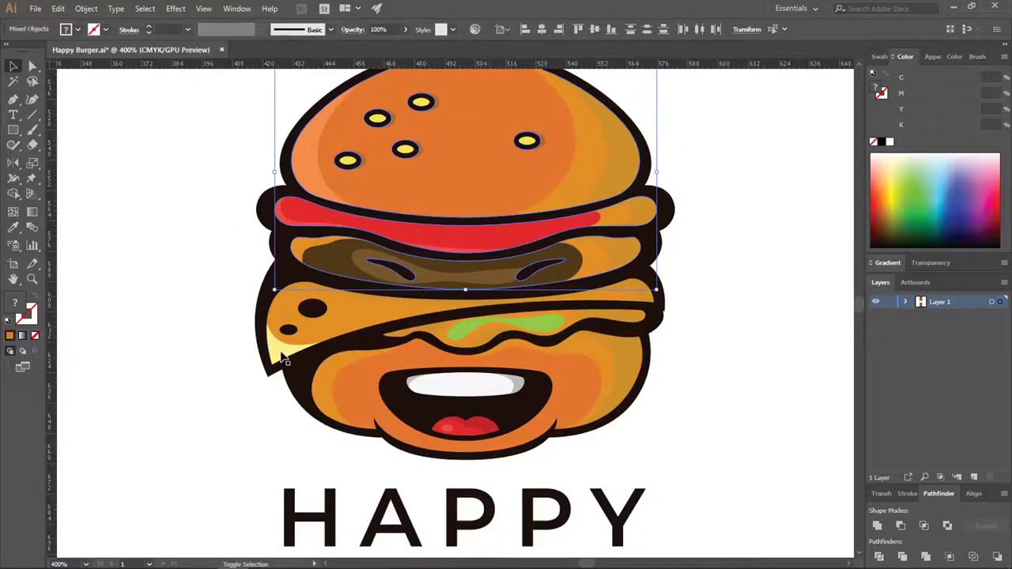
Fill the base areas of the burger's layers with golden yellow and their highlight shapes with pale gold #FFC661
shift+click(285, 360)
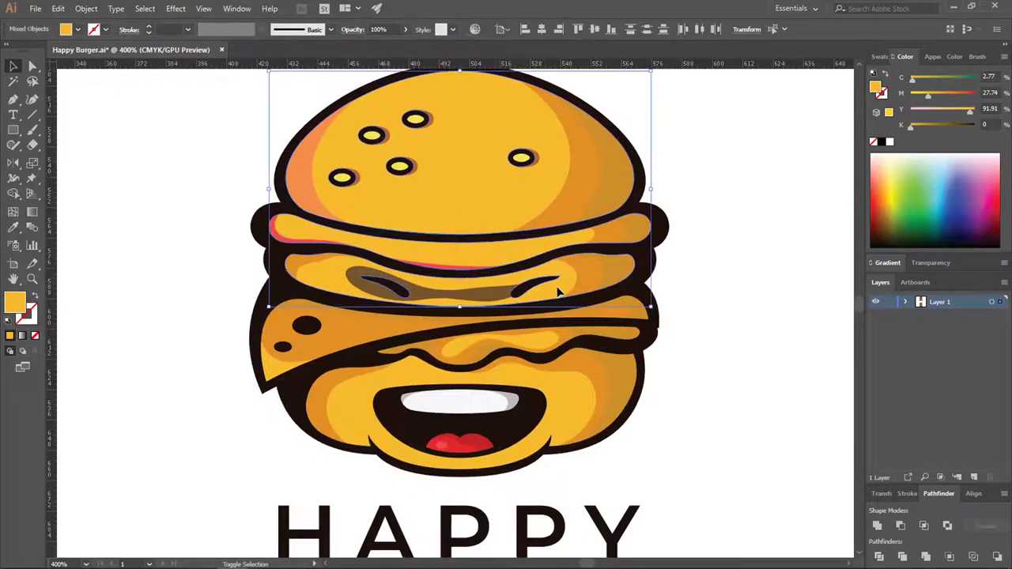
shift+click(462, 342)
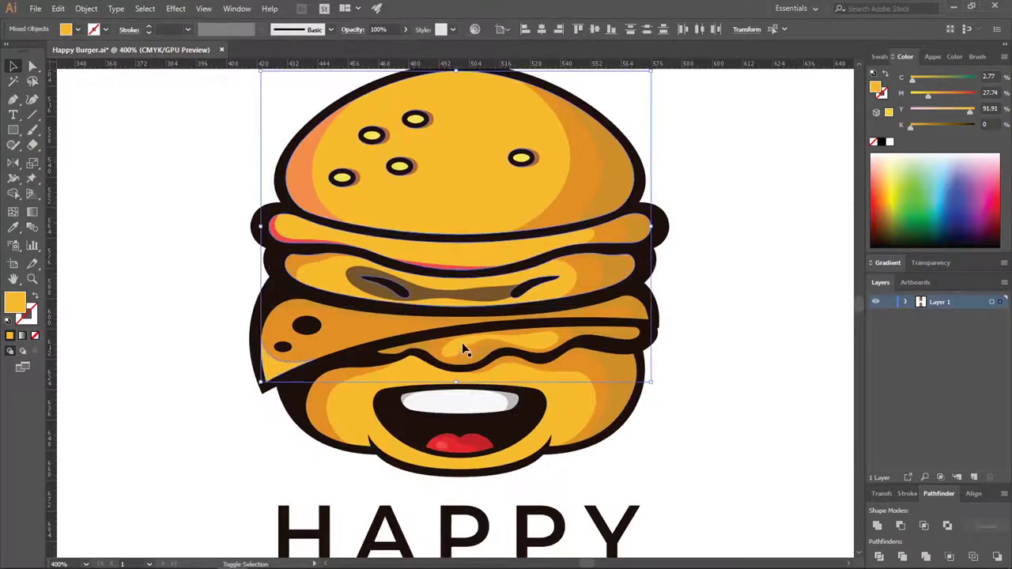
click(391, 45)
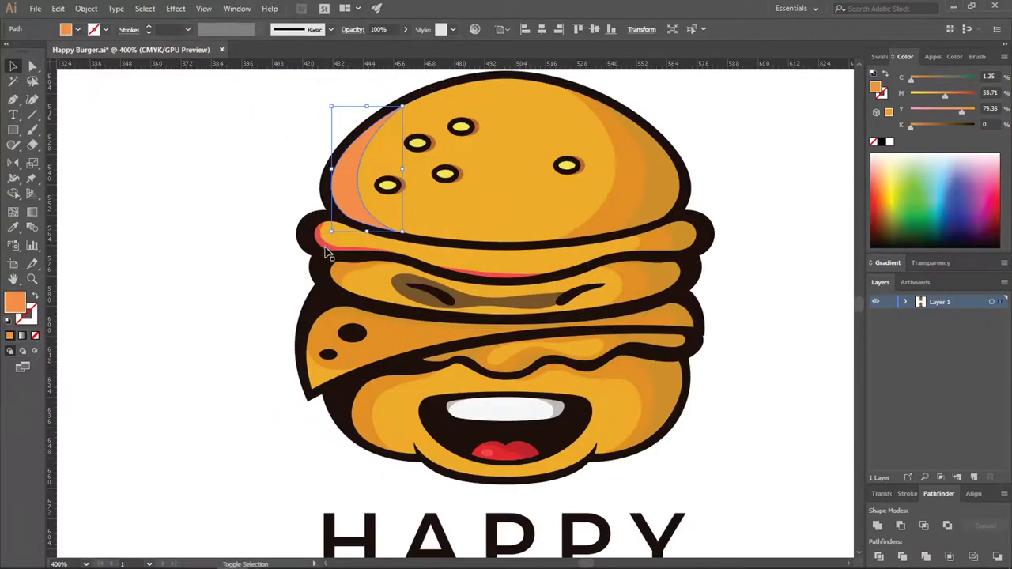
double_click(15, 301)
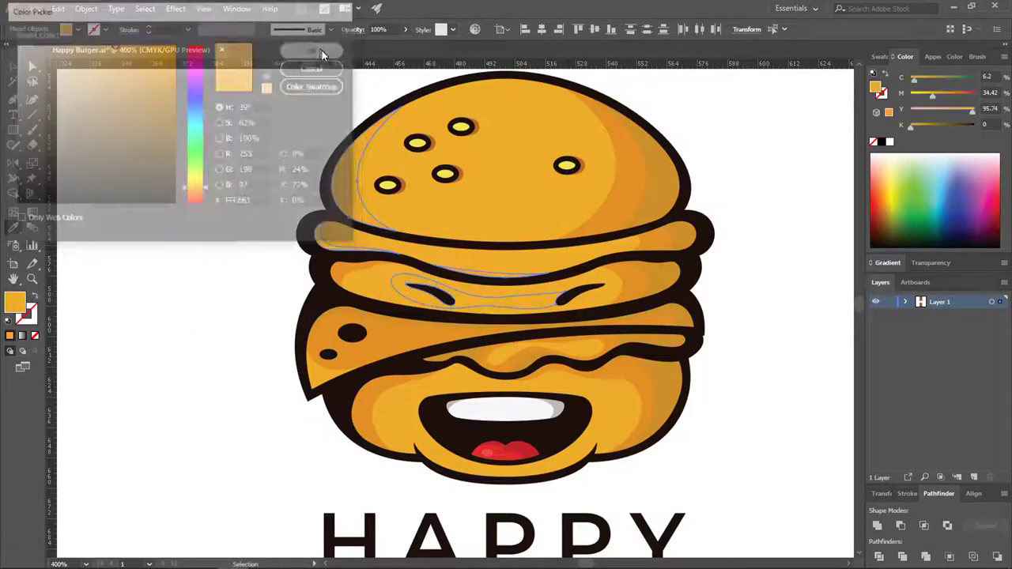
Shift the darkest shading shapes to a deeper orange, about C 14, M 56, Y 100, K 1
scroll(641, 307, up, 4)
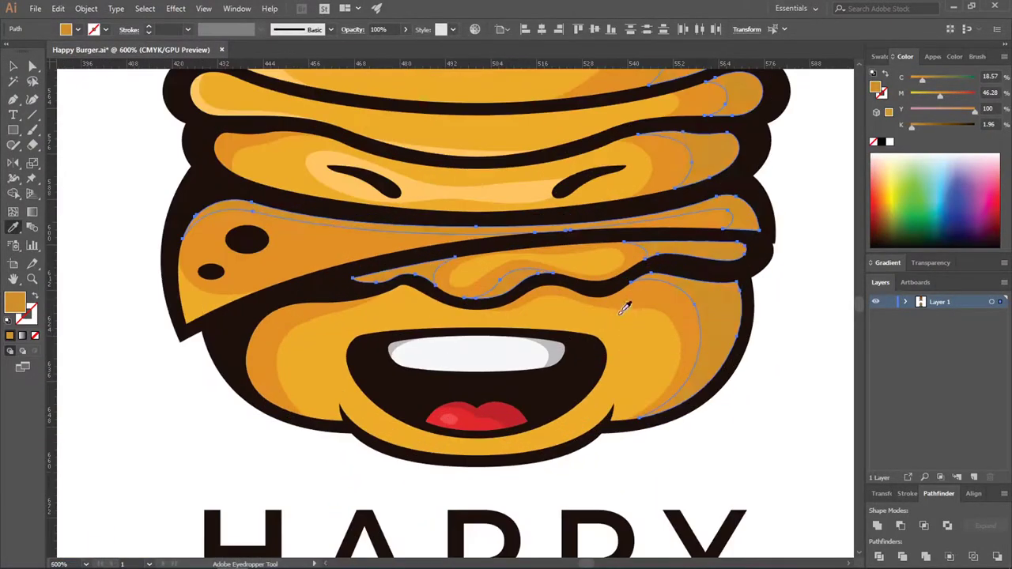
double_click(14, 301)
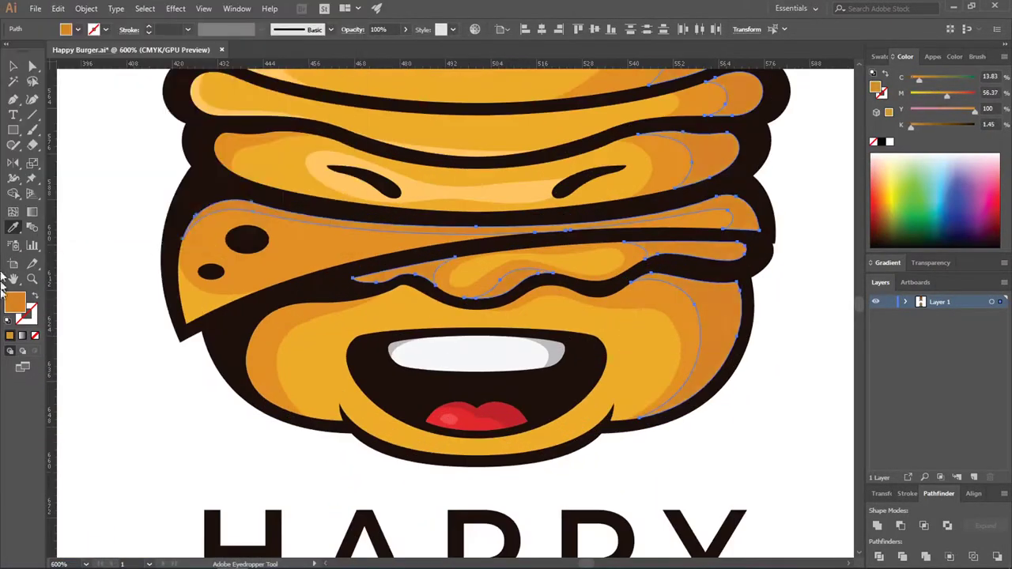
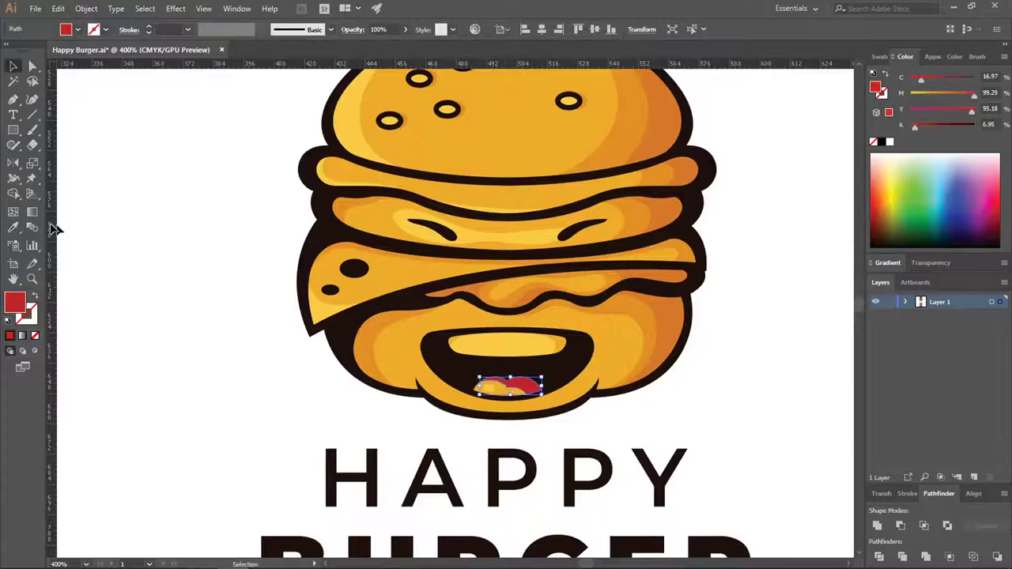
Match the red part of the tongue to the burger's golden orange shading colour and deselect it
click(14, 229)
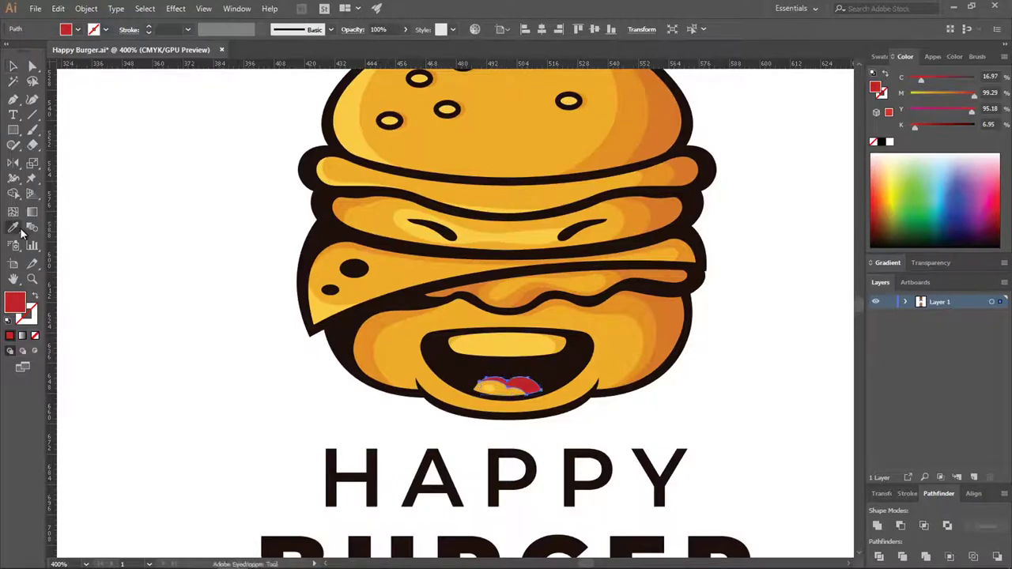
click(657, 172)
scroll(510, 252, down, 2)
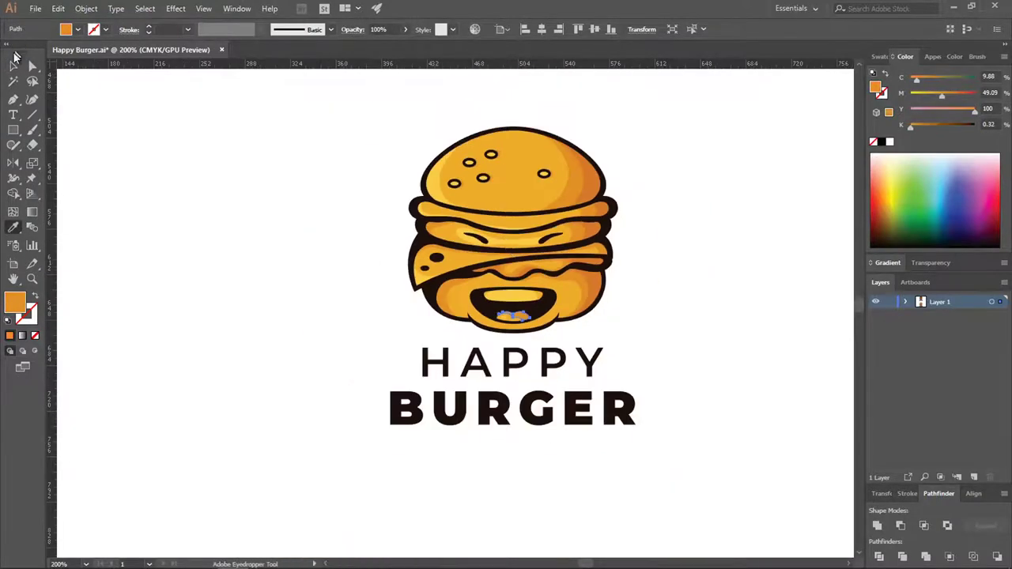
click(13, 66)
click(339, 199)
Duplicate the golden logo and place the copy further down, near the artboard's left edge
scroll(572, 199, down, 3)
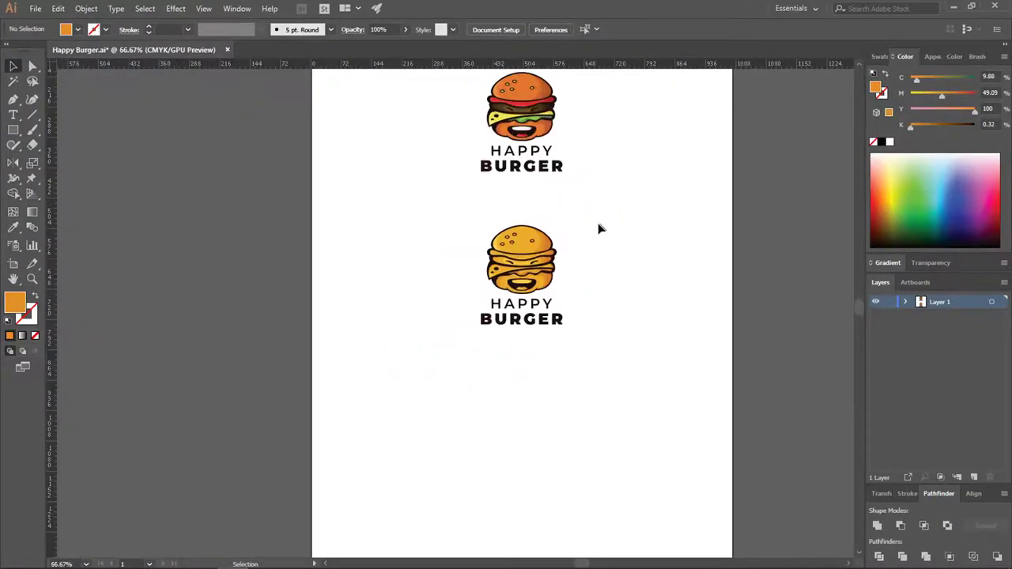
drag(599, 225, 387, 331)
scroll(636, 204, down, 1)
scroll(592, 291, up, 2)
drag(534, 211, 370, 422)
click(540, 342)
scroll(540, 341, down, 2)
scroll(460, 453, up, 2)
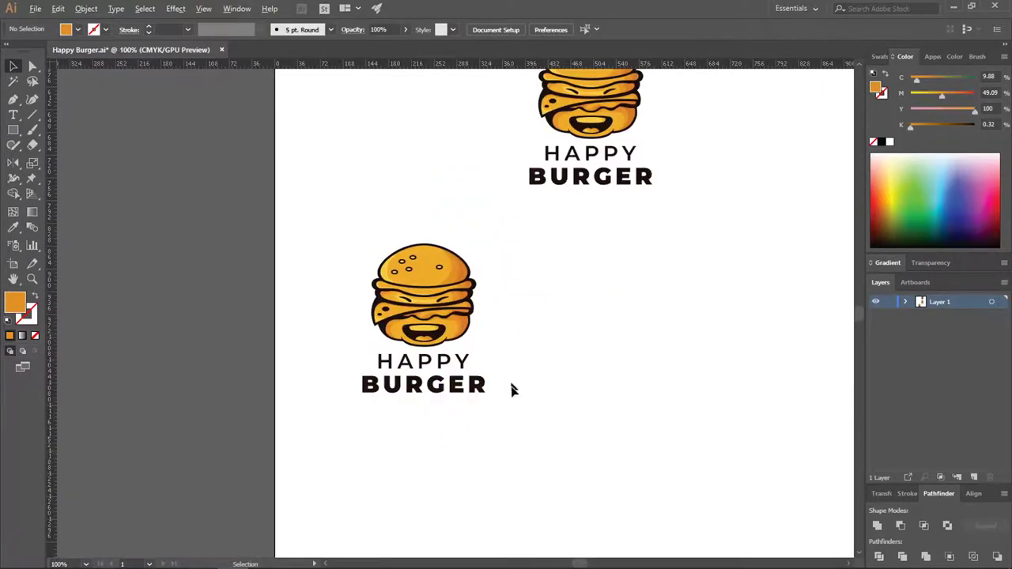
Copy only the black burger outline and the HAPPY BURGER lettering horizontally to the right of the lowest golden logo
scroll(511, 388, down, 2)
scroll(508, 355, up, 3)
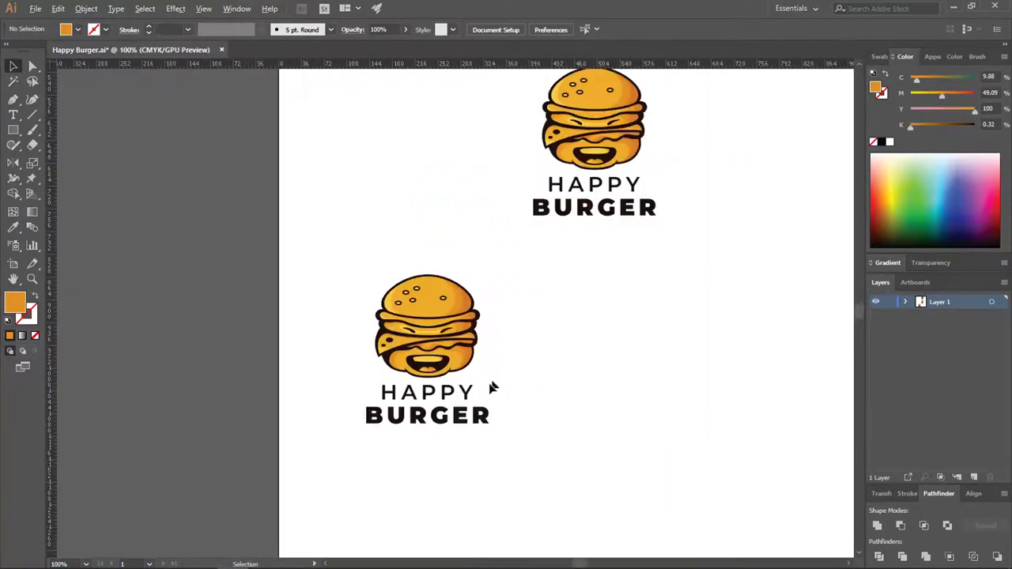
click(479, 286)
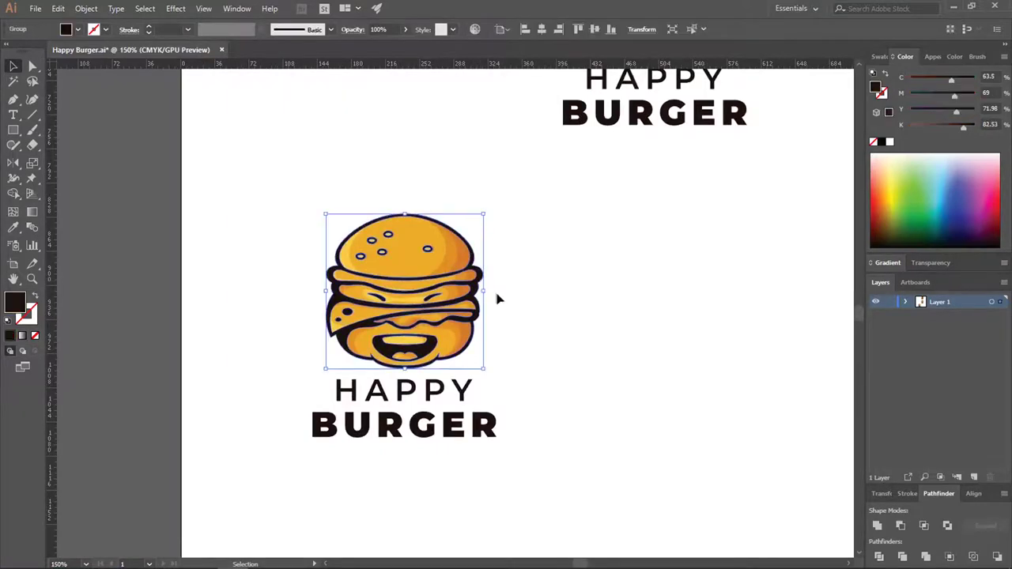
scroll(444, 400, up, 2)
shift+click(482, 408)
scroll(481, 407, down, 2)
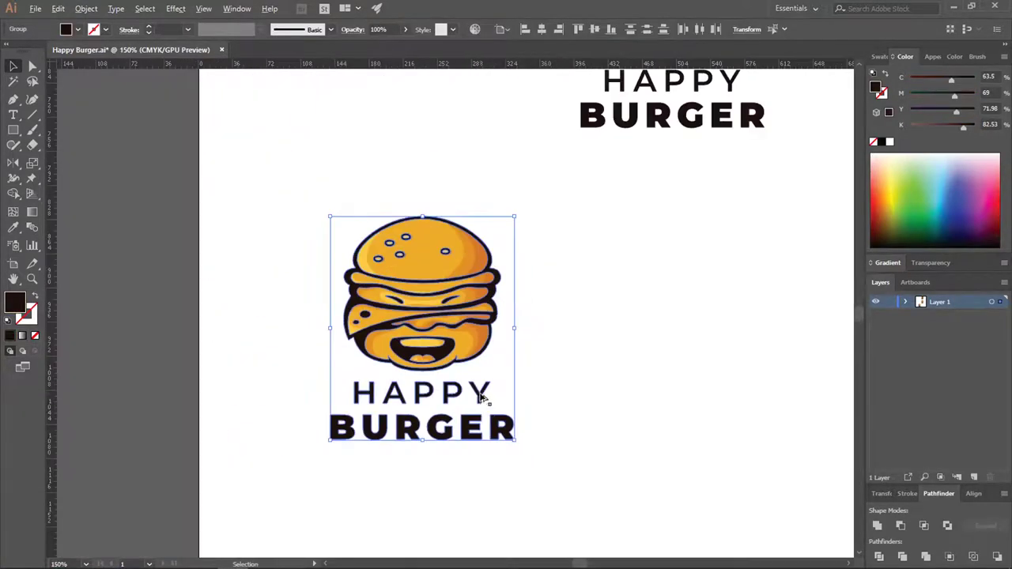
drag(481, 398, 714, 401)
Delete the lowest golden logo and select the complete black line-art version beside it
drag(506, 199, 255, 490)
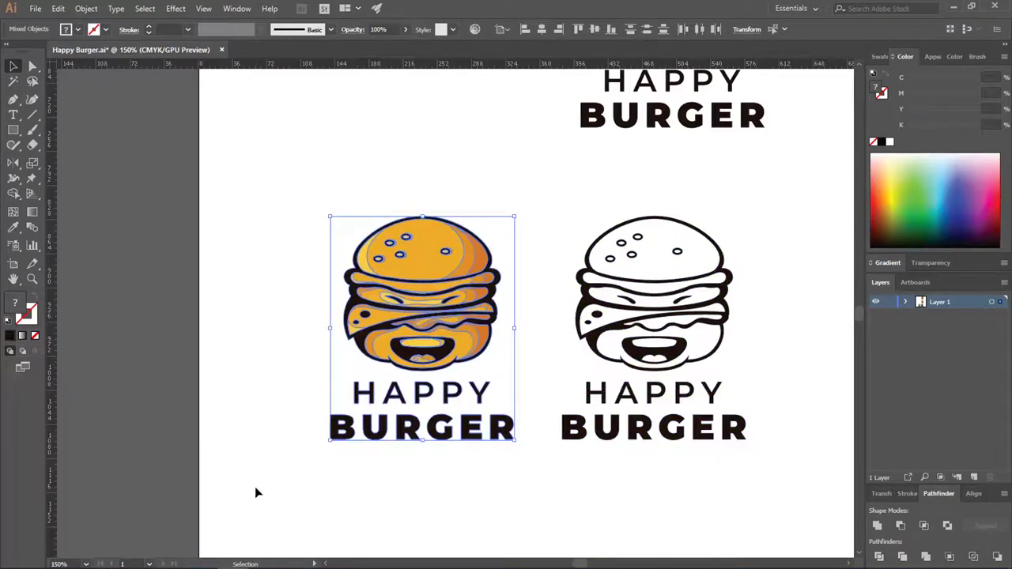
key(Delete)
drag(826, 223, 493, 483)
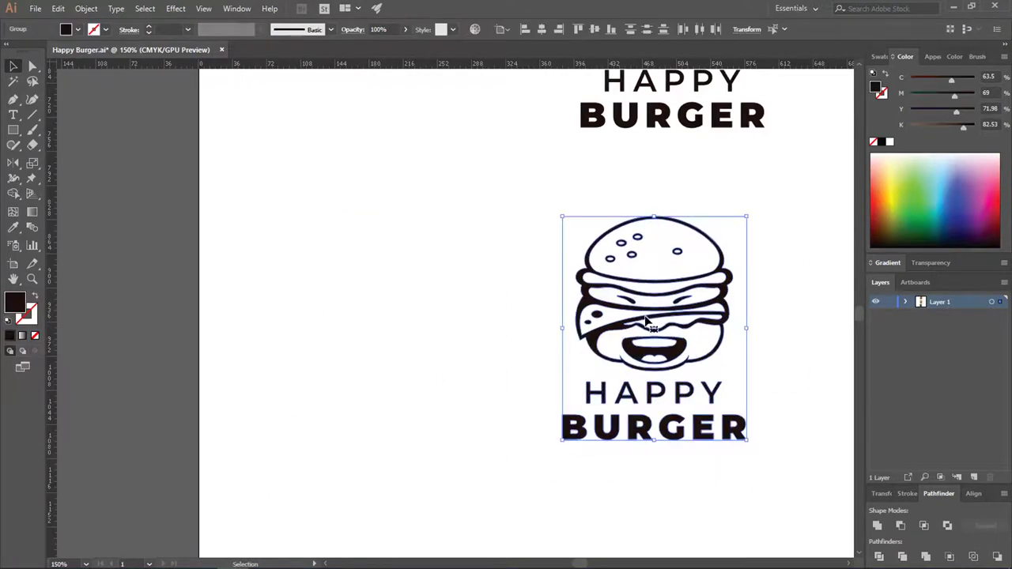
Move the black line-art logo to the left part of the artboard and deselect it
drag(648, 321, 415, 322)
click(246, 355)
scroll(246, 355, down, 2)
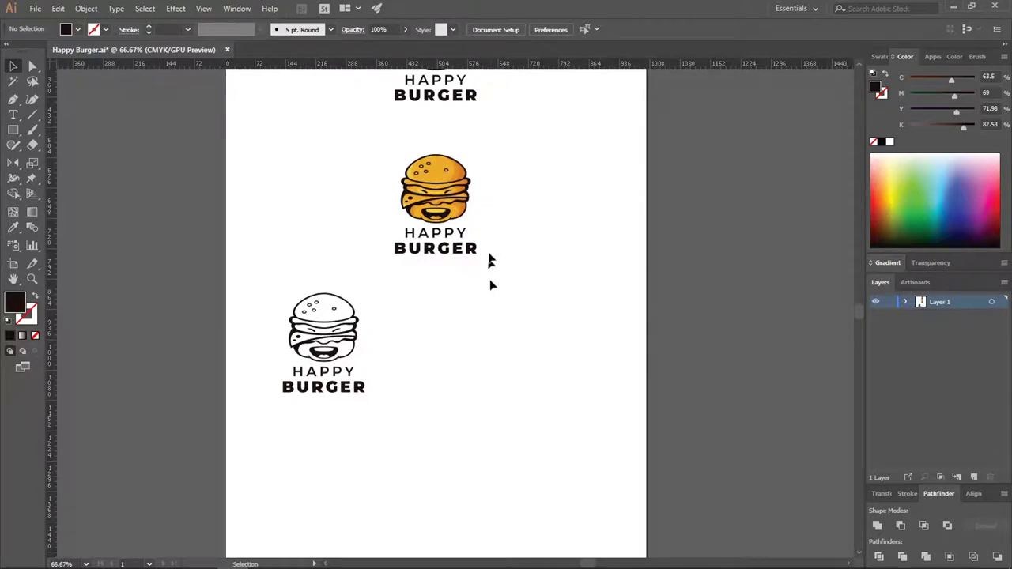
Duplicate the golden logo and place the copy to the right of the line-art version
scroll(492, 261, up, 1)
drag(476, 115, 324, 307)
drag(419, 200, 472, 395)
click(591, 355)
Remove the black outline from the copied golden burger and unite its remaining colour shapes into one silhouette
scroll(401, 423, up, 1)
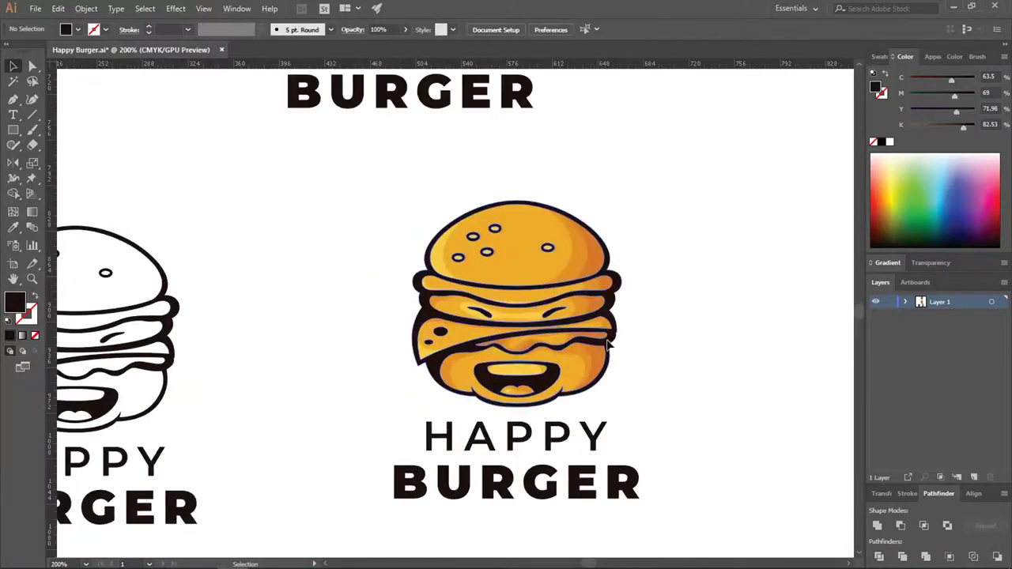
click(554, 391)
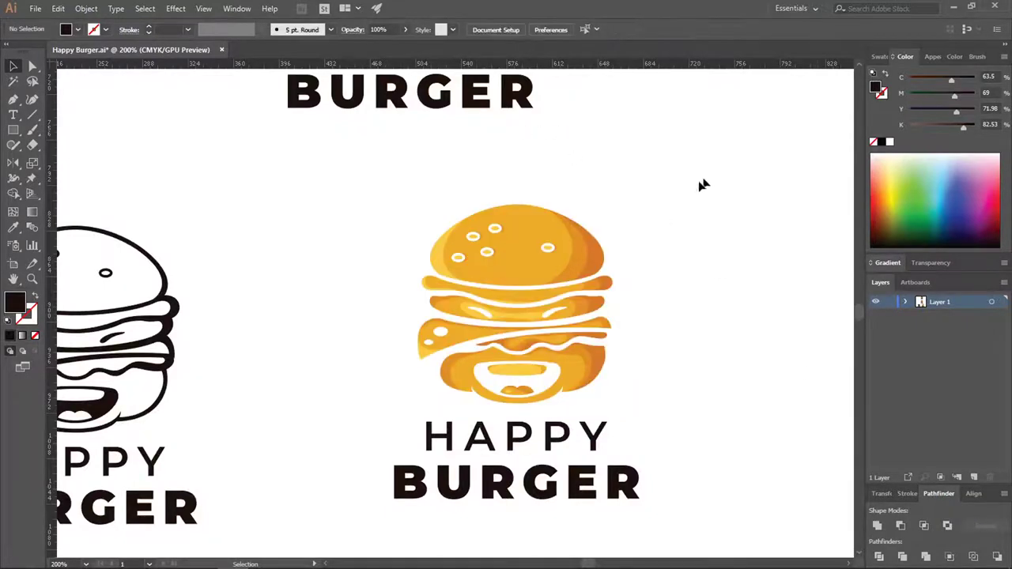
drag(703, 185, 353, 409)
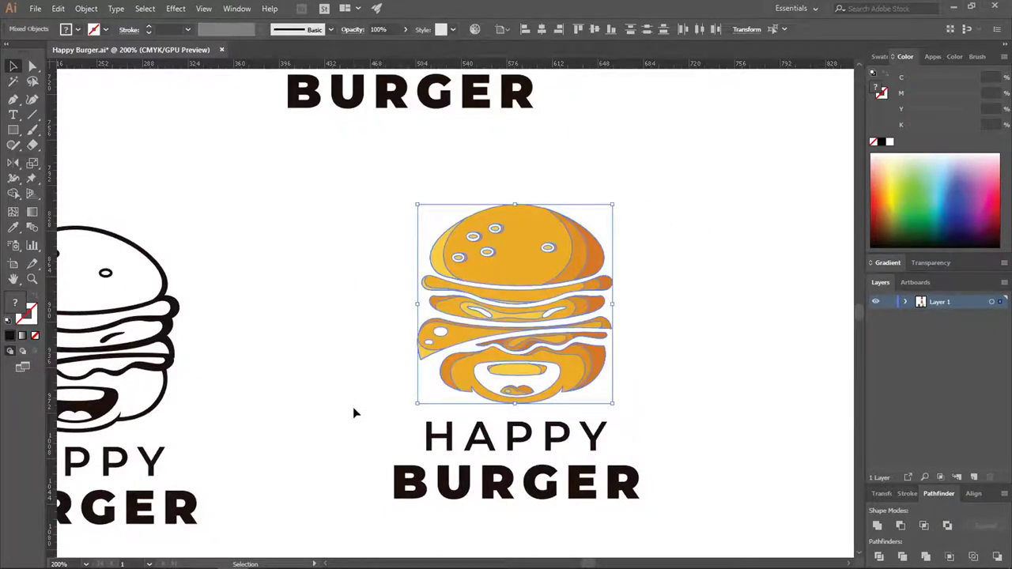
click(875, 528)
click(598, 287)
key(ctrl+1)
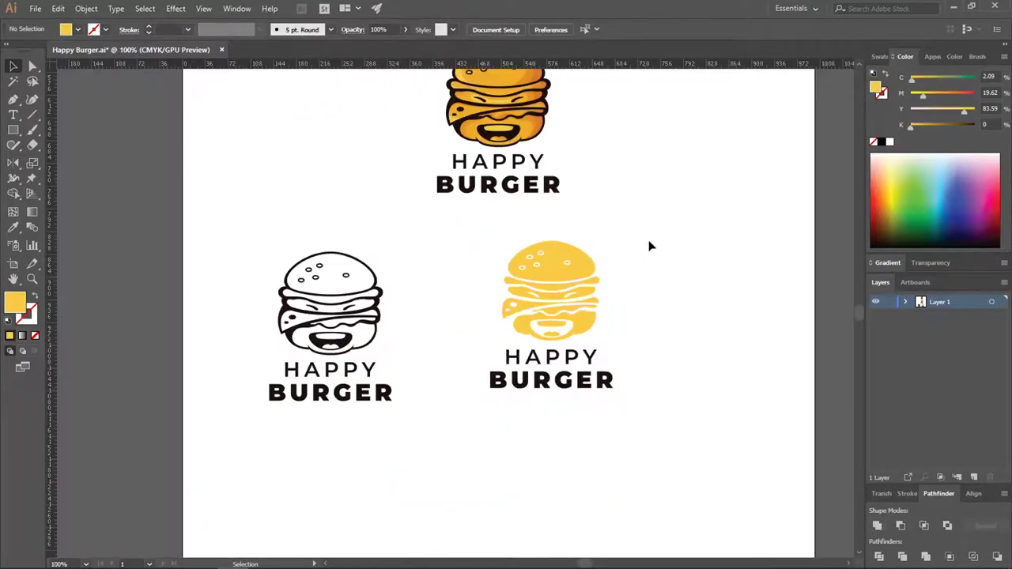
Fill the united burger silhouette with the light grey EFEFEF and deselect it
drag(648, 245, 488, 336)
scroll(509, 342, up, 3)
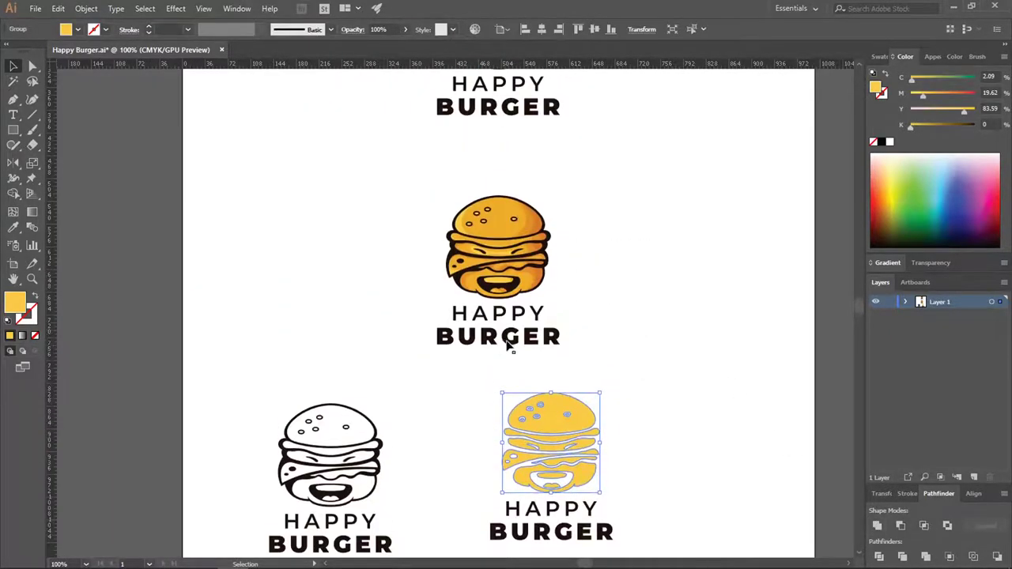
scroll(508, 342, up, 1)
double_click(15, 303)
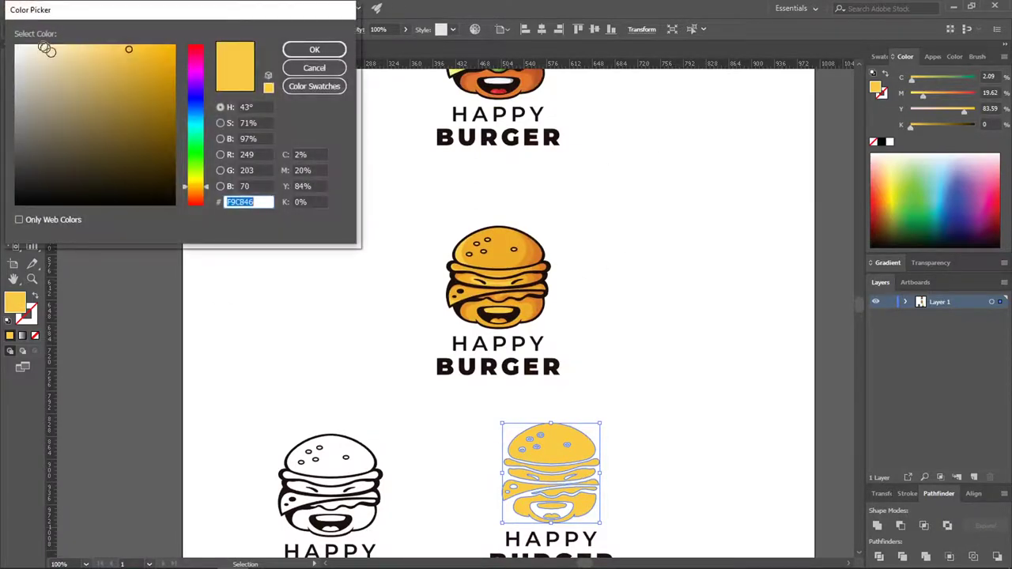
click(15, 46)
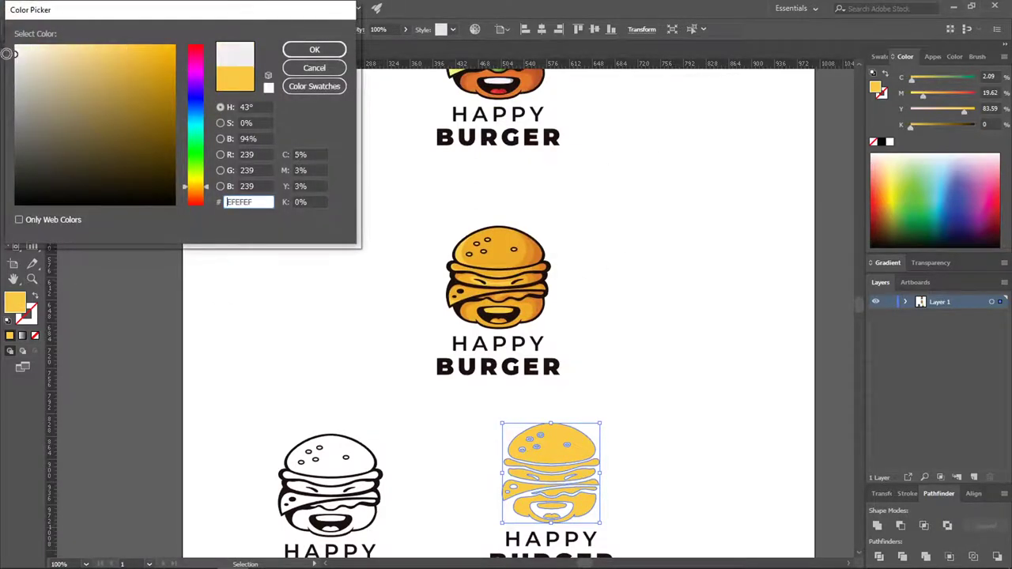
click(314, 49)
click(609, 274)
key(ctrl+minus)
key(ctrl+minus)
scroll(605, 409, up, 2)
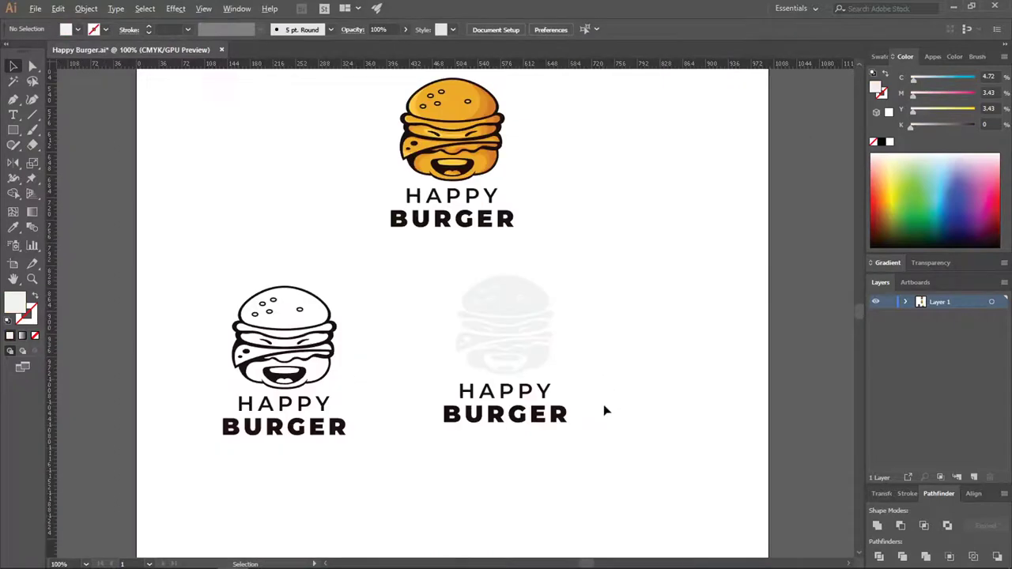
Match the HAPPY BURGER lettering under the light grey burger to the burger's fill colour
click(548, 393)
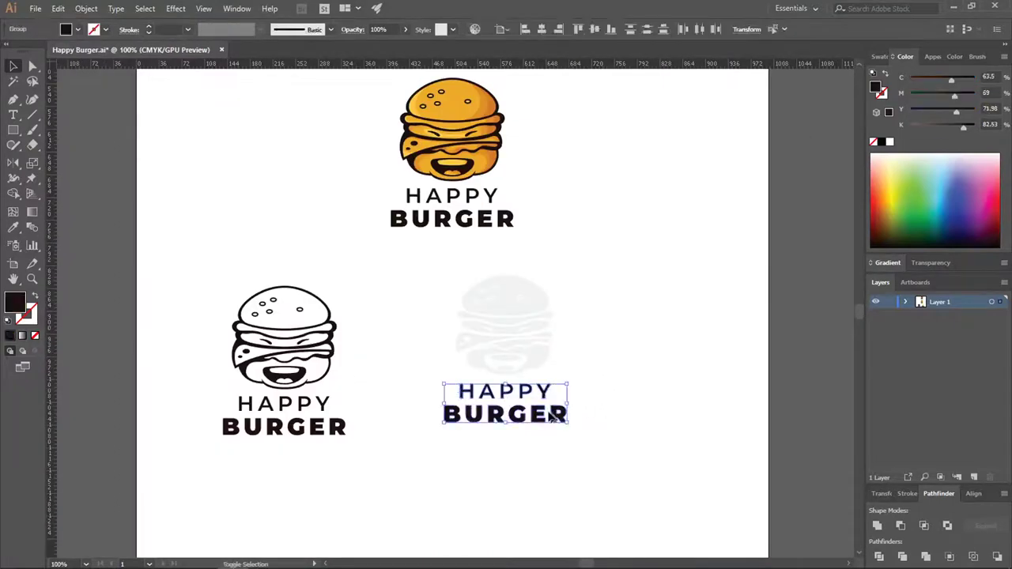
key(i)
click(481, 290)
click(13, 66)
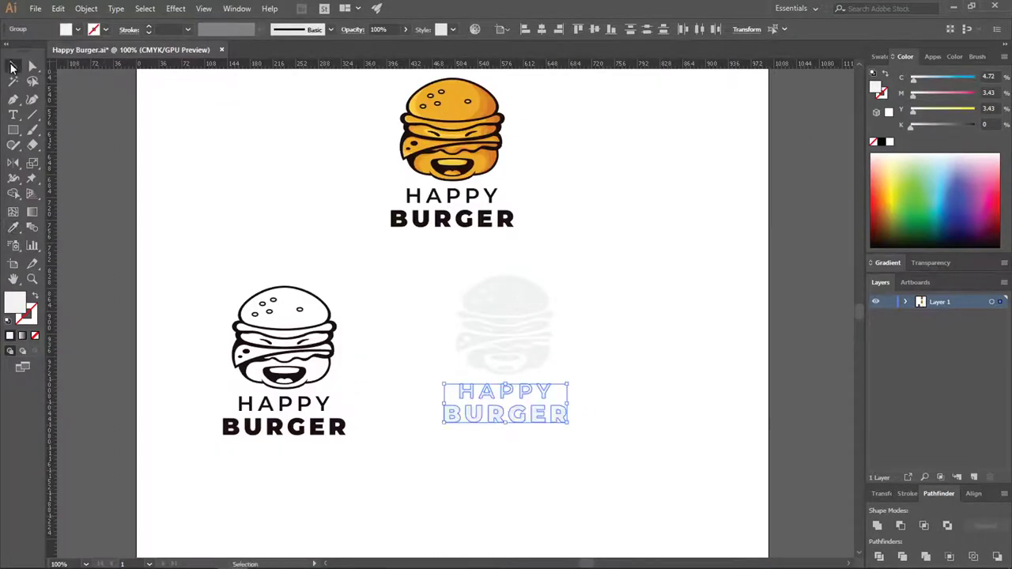
Move the complete light grey logo off the artboard onto the dark canvas to its right and deselect it
drag(591, 266, 435, 407)
scroll(350, 362, down, 2)
drag(429, 350, 739, 352)
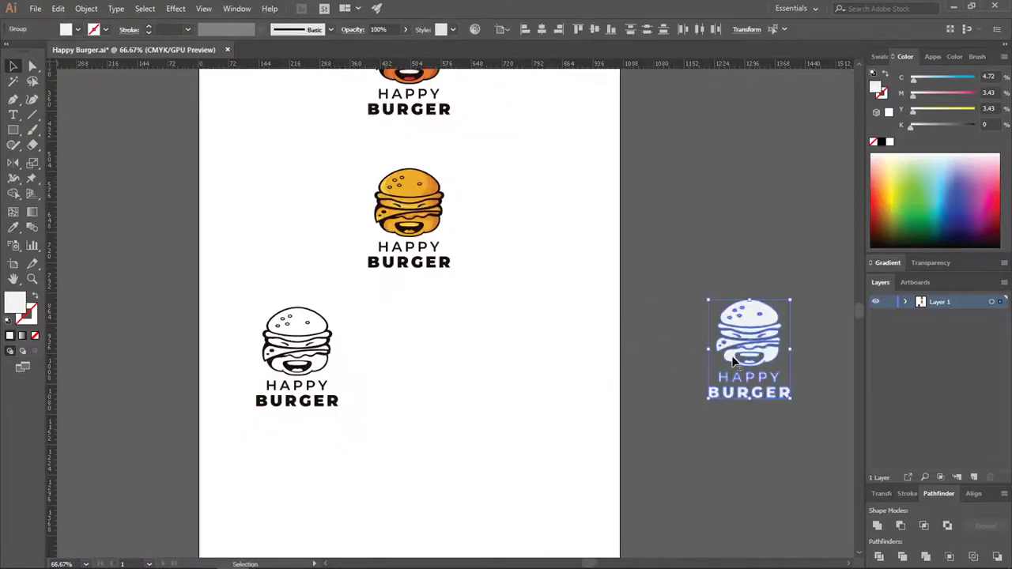
click(366, 385)
scroll(366, 384, down, 1)
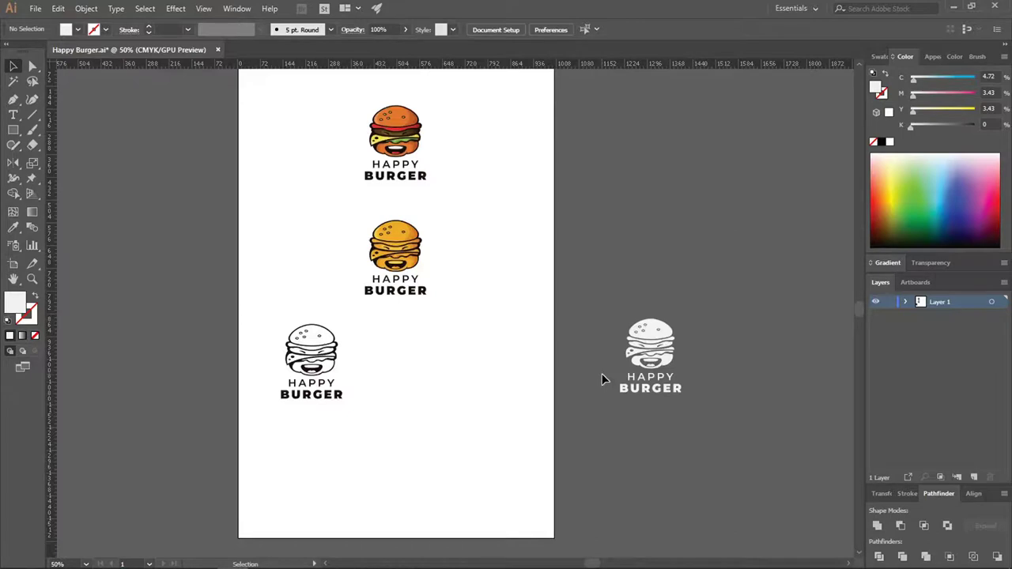
Copy the line-art logo beside the light grey logo off the artboard and match its colour to that logo
drag(372, 325, 291, 413)
drag(312, 366, 744, 366)
click(13, 228)
scroll(727, 370, up, 2)
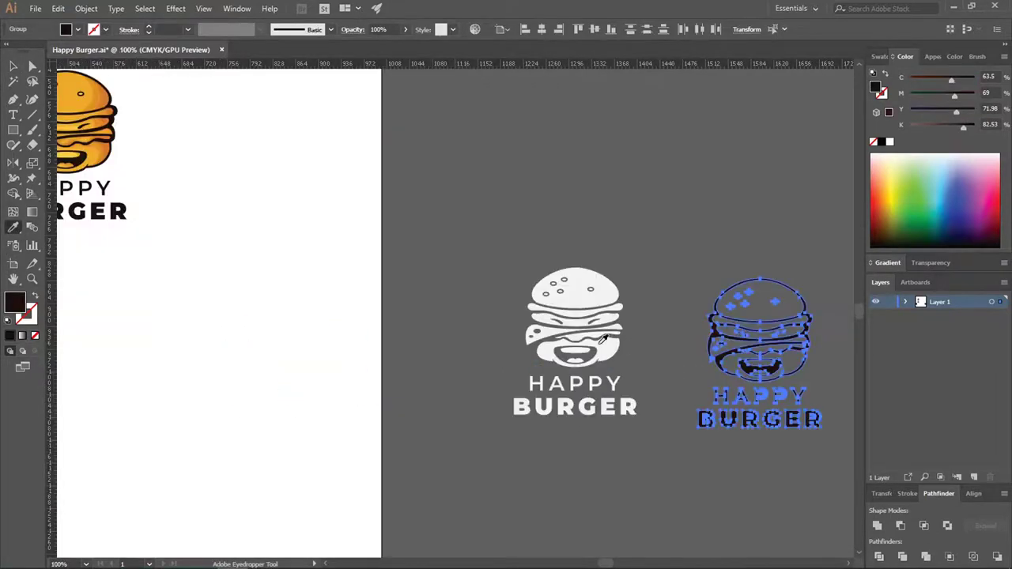
click(602, 339)
click(13, 66)
click(540, 214)
scroll(541, 214, down, 1)
scroll(768, 316, up, 1)
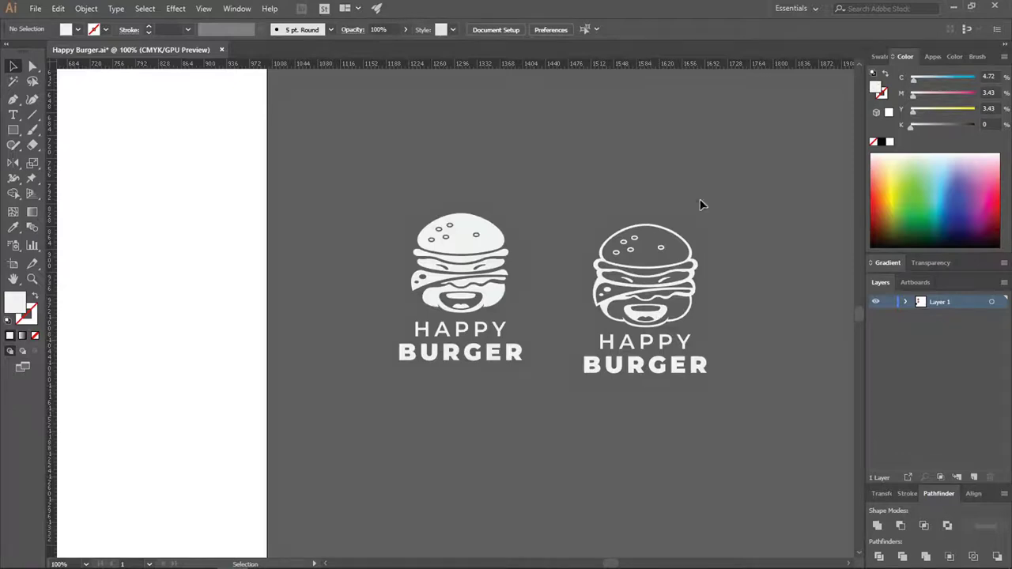
Delete the light grey line-art copy beside the solid light grey logo
drag(699, 205, 581, 411)
key(Delete)
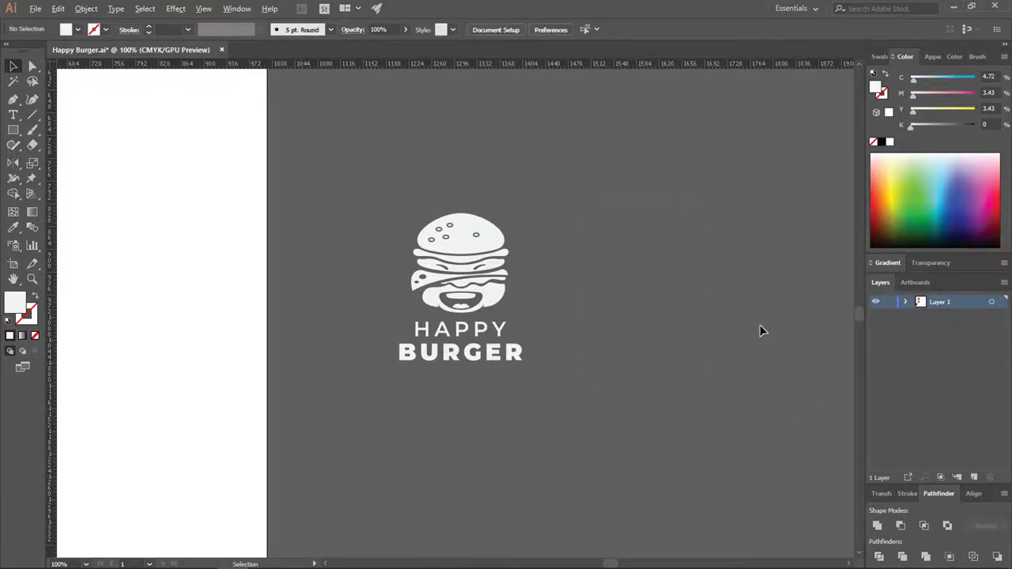
Move the solid light grey logo back onto the artboard, to the right of the line-art logo
scroll(761, 330, down, 2)
scroll(734, 304, down, 1)
scroll(511, 242, up, 1)
click(722, 347)
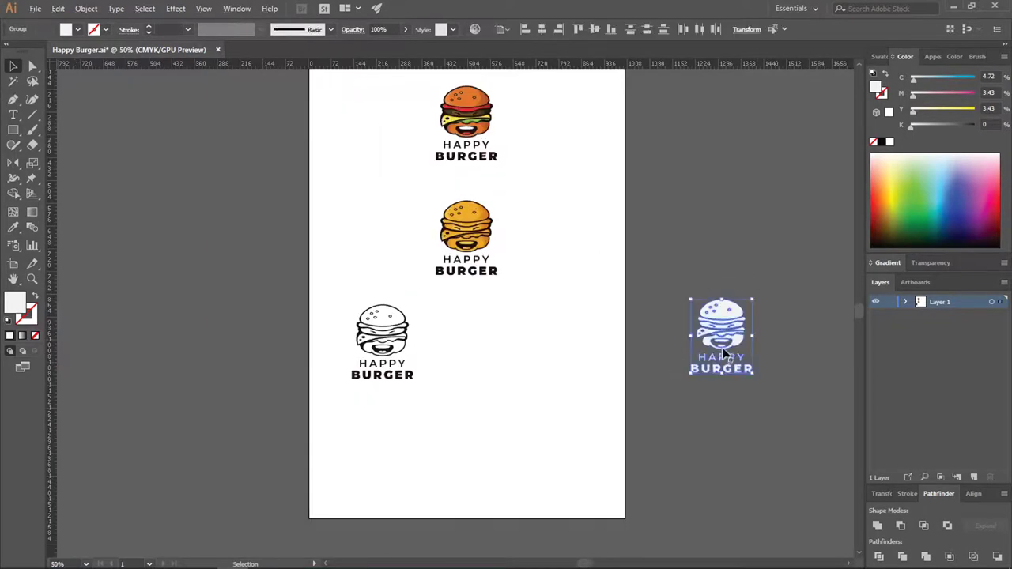
drag(722, 347, 535, 337)
scroll(594, 362, up, 2)
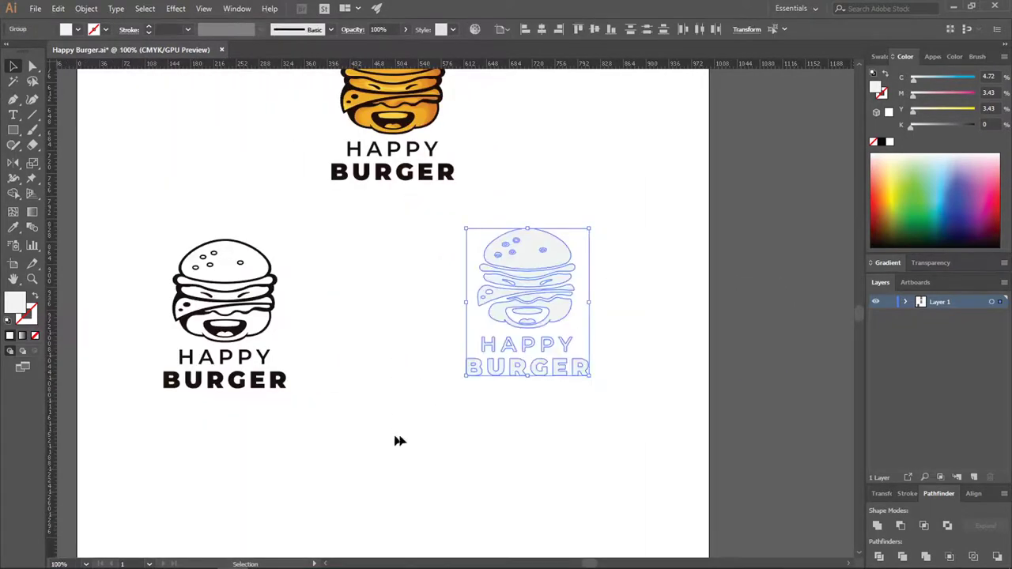
Group the light grey logo and the black line-art logo, each as its own group
right_click(527, 253)
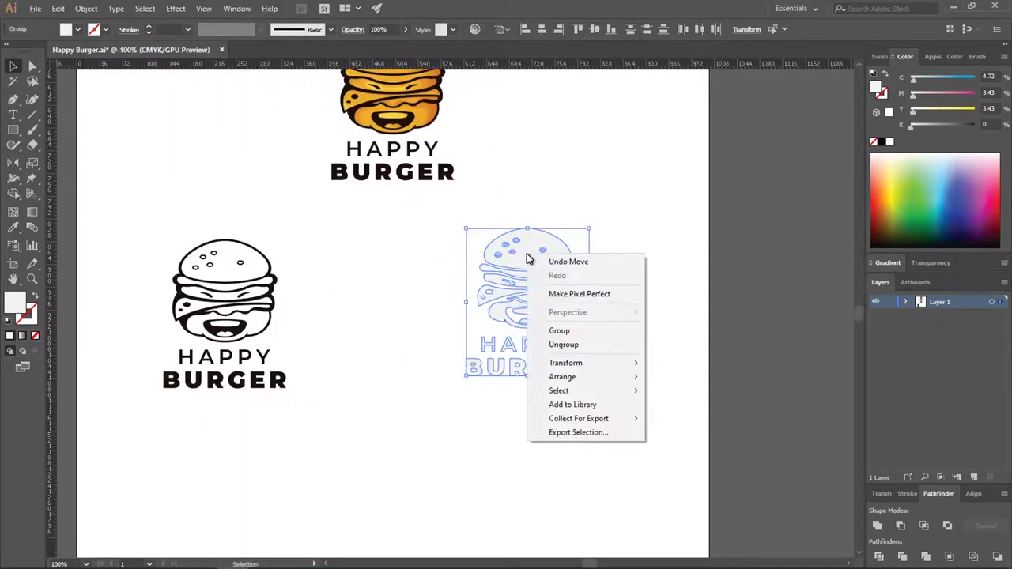
click(580, 333)
scroll(688, 316, down, 1)
drag(457, 259, 332, 380)
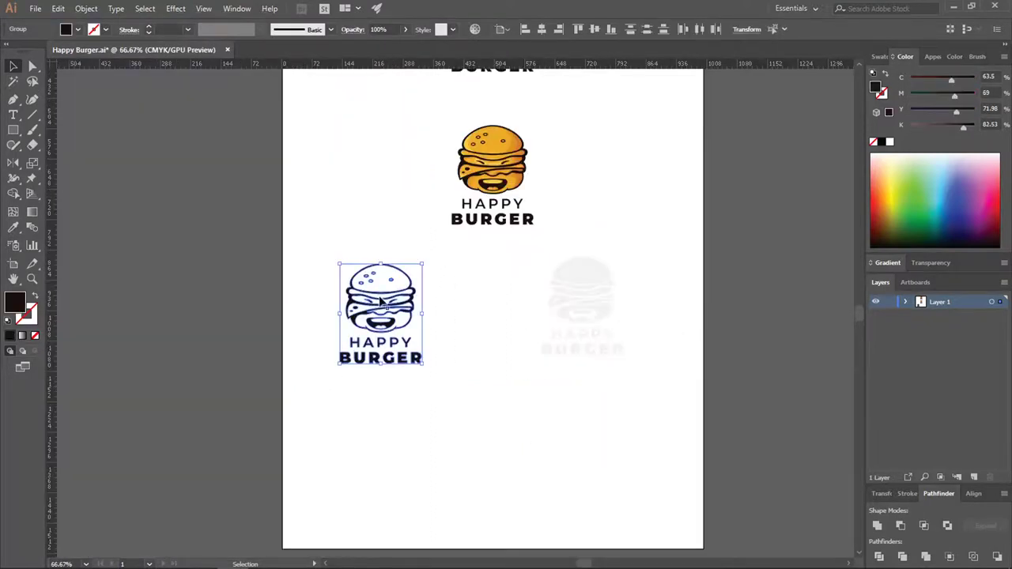
right_click(383, 312)
click(436, 385)
scroll(511, 300, up, 1)
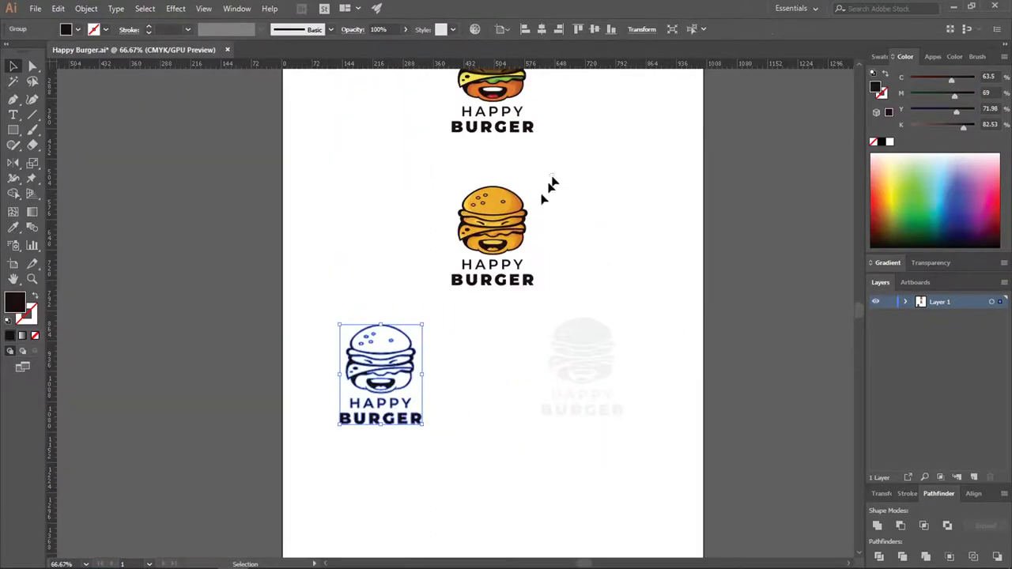
Group the golden logo and the full-colour logo, each as its own group, and clear the selection
drag(553, 176, 452, 284)
right_click(474, 223)
click(509, 298)
scroll(559, 228, up, 3)
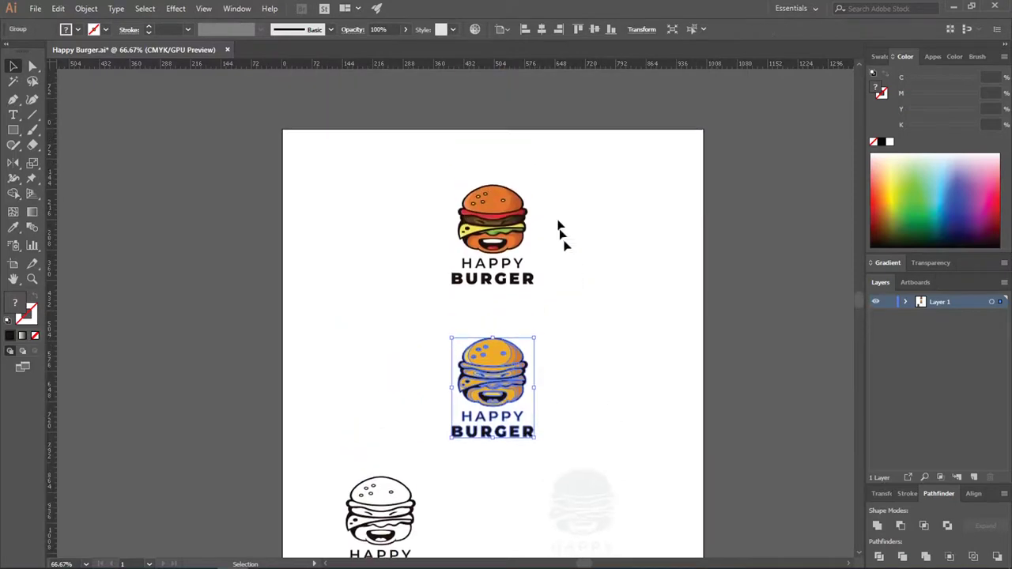
drag(555, 180, 446, 296)
right_click(483, 211)
click(514, 290)
click(602, 243)
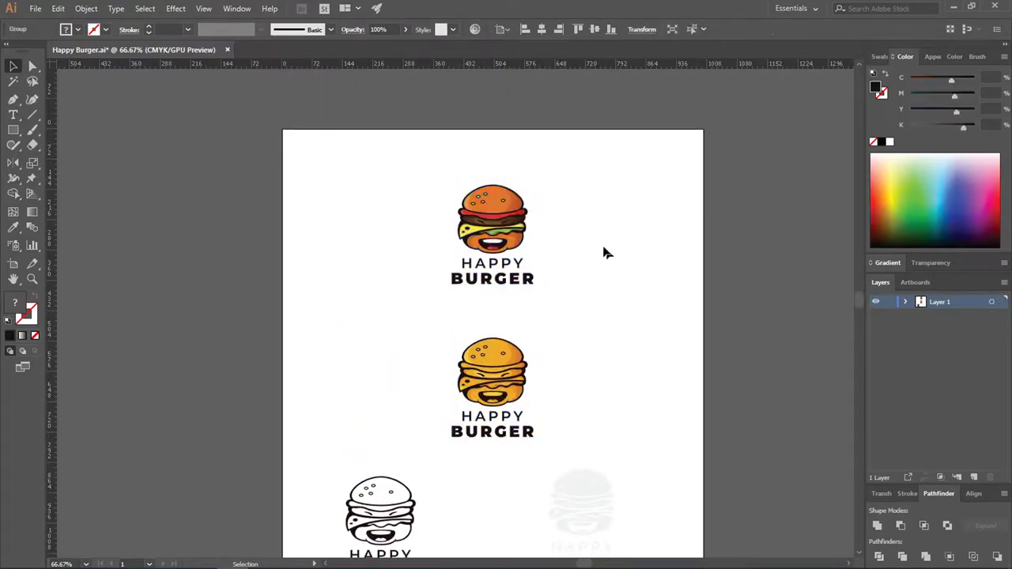
Move the light grey logo and the line-art logo straight down towards the lower part of the artboard
scroll(602, 243, down, 1)
scroll(639, 293, down, 2)
scroll(607, 374, up, 2)
drag(622, 320, 622, 398)
shift+click(471, 353)
click(466, 366)
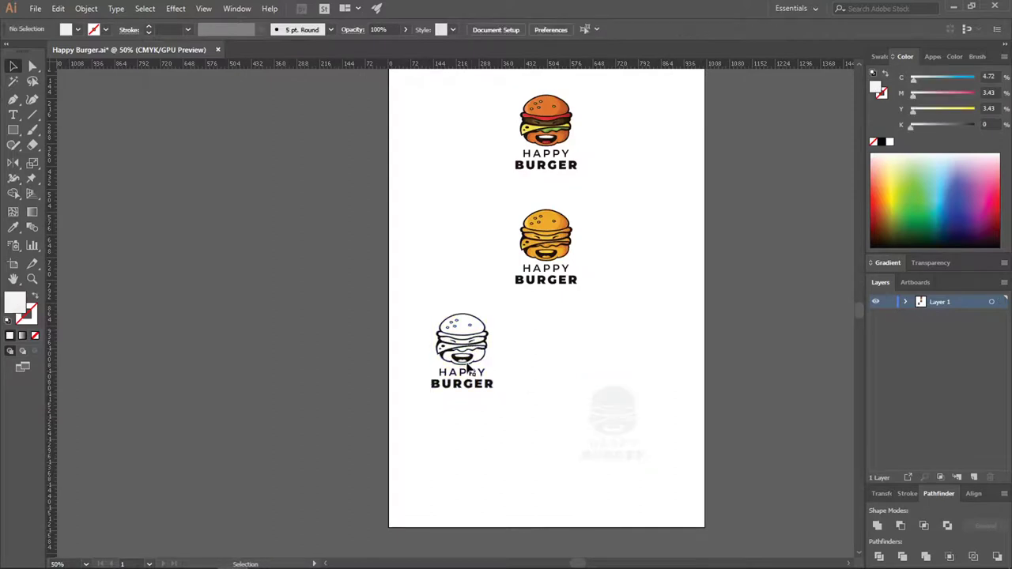
drag(461, 359, 461, 433)
click(593, 231)
Move the golden logo straight down to the middle of the artboard and deselect it
scroll(594, 231, up, 1)
drag(594, 232, 489, 339)
drag(546, 273, 546, 310)
click(637, 261)
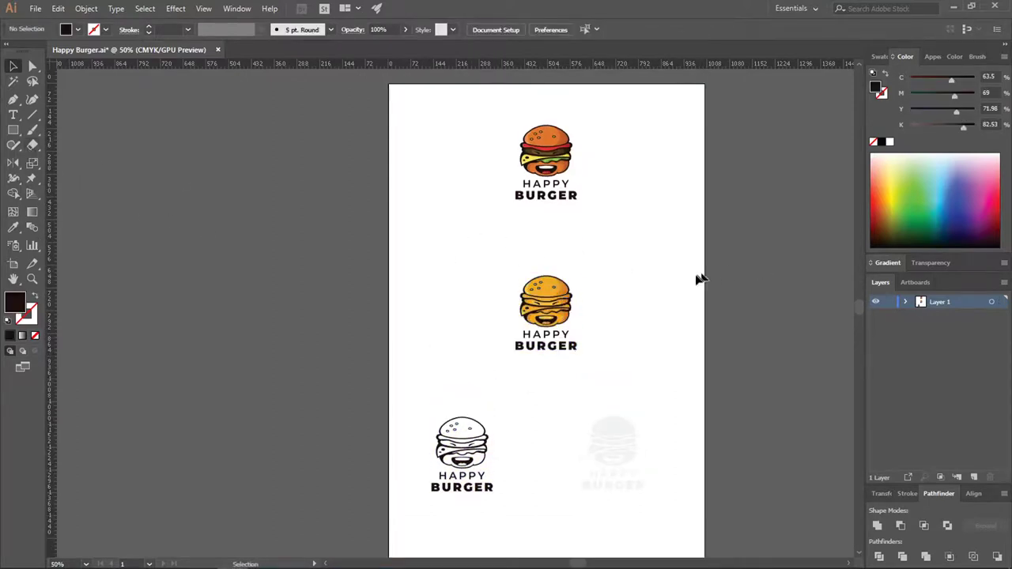
Add a new layer beneath Layer 1 and create a 1000 × 500 pt rectangle on it
click(973, 478)
drag(955, 301, 953, 326)
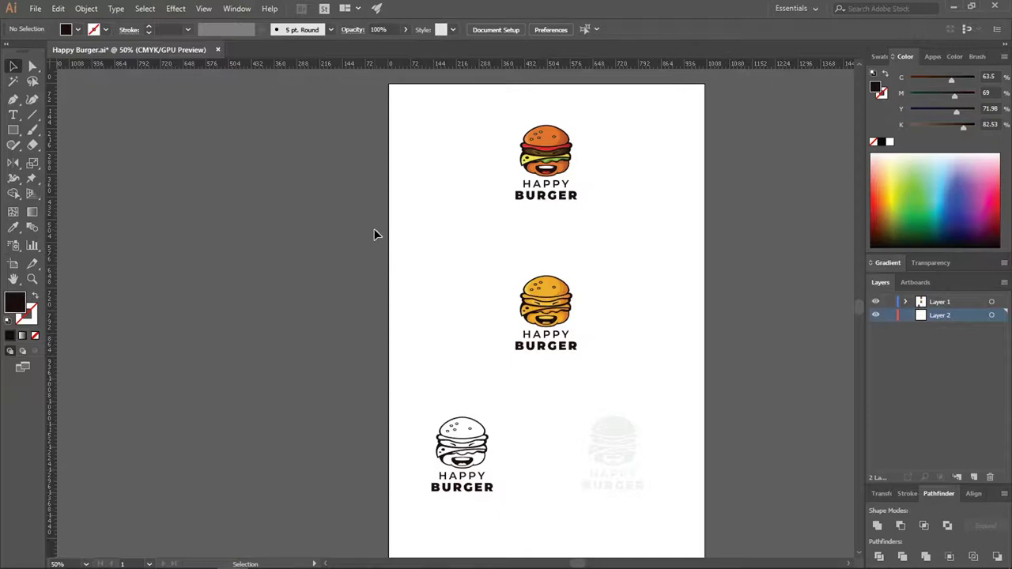
key(m)
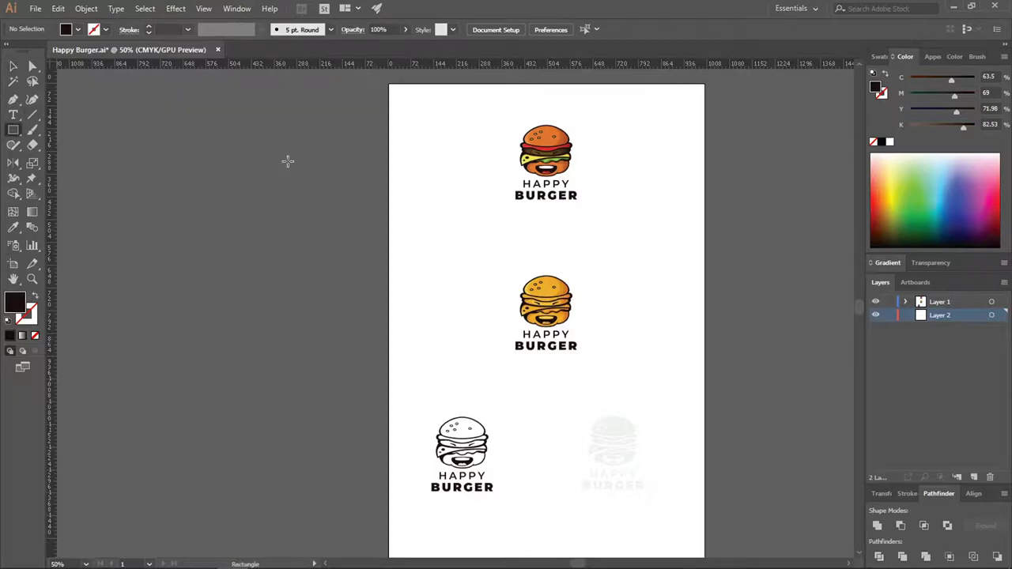
click(408, 139)
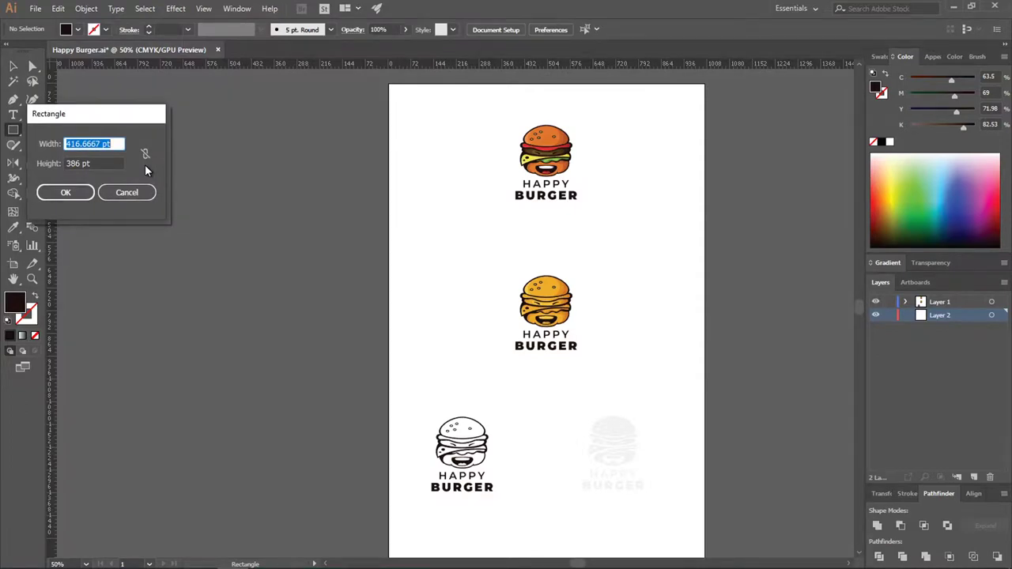
text(1000)
key(Tab)
text(5)
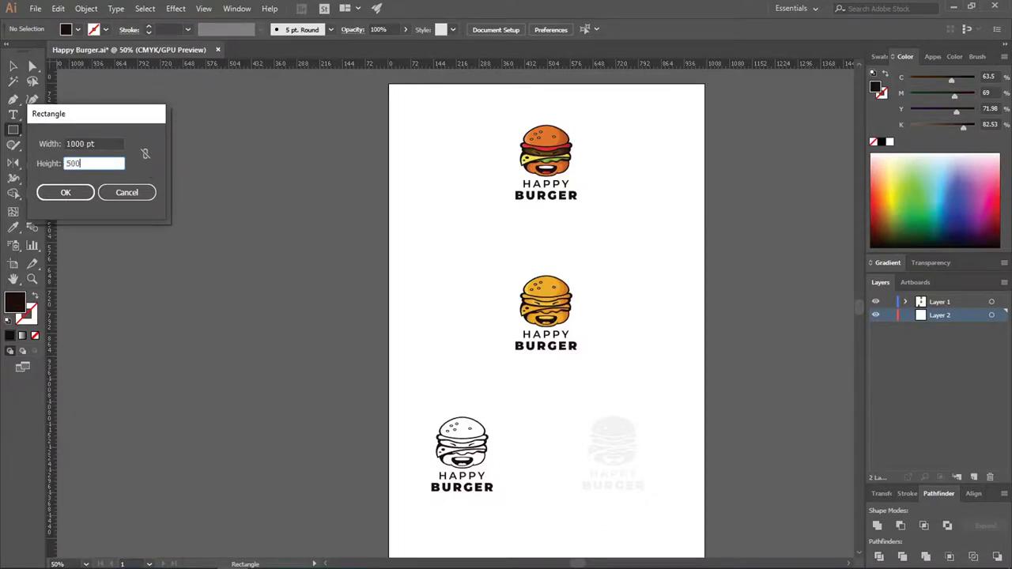
text(00)
key(Tab)
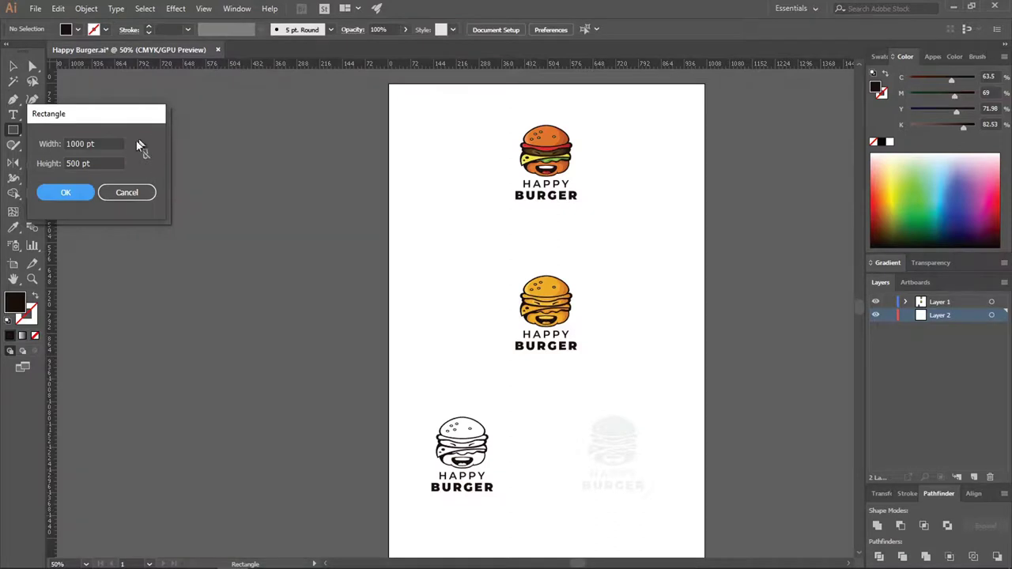
click(63, 192)
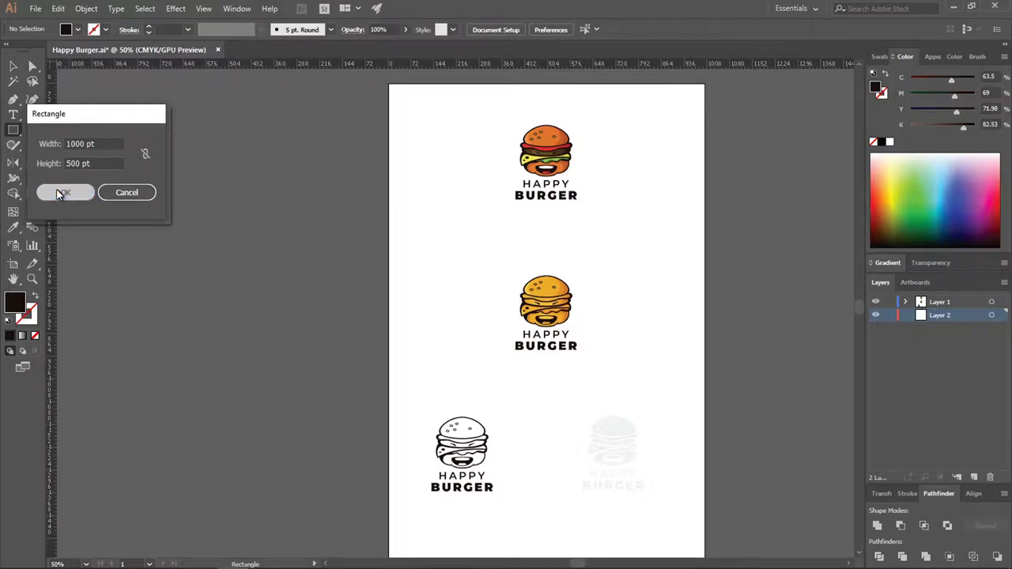
Move the rectangle behind the full-colour logo and align it to the artboard's left and top edges
key(v)
drag(447, 160, 432, 116)
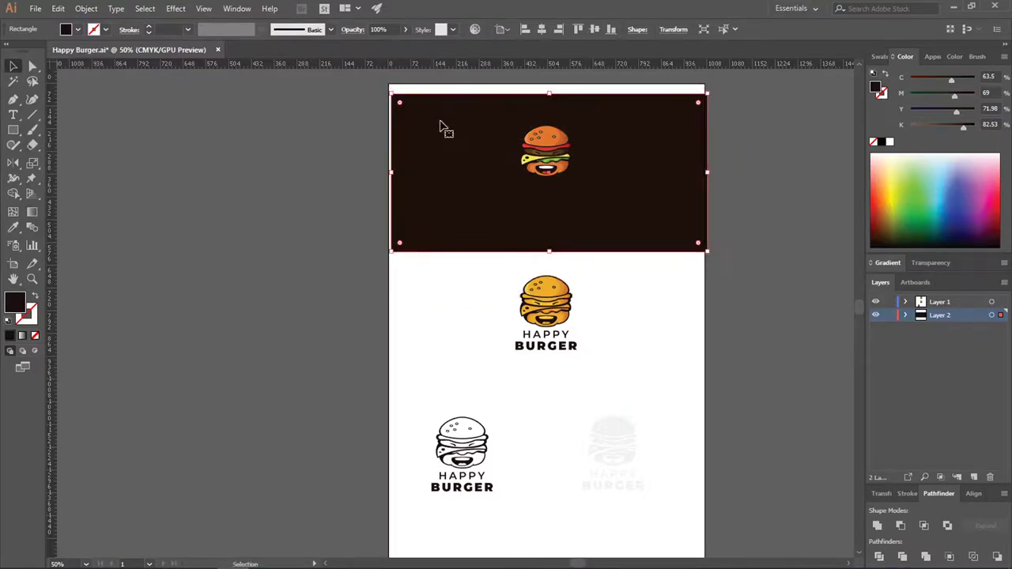
scroll(483, 104, up, 2)
scroll(532, 123, up, 1)
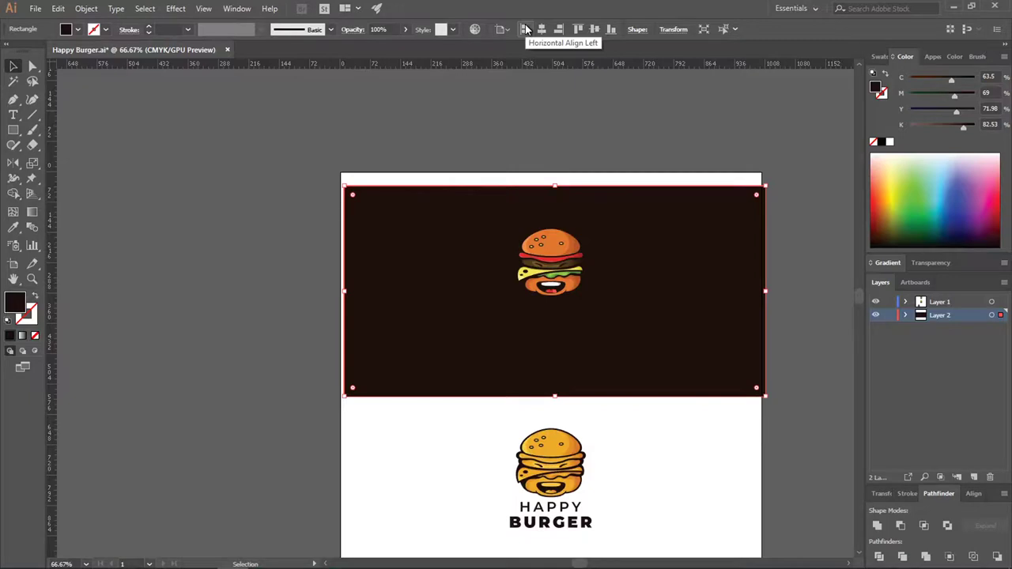
click(526, 30)
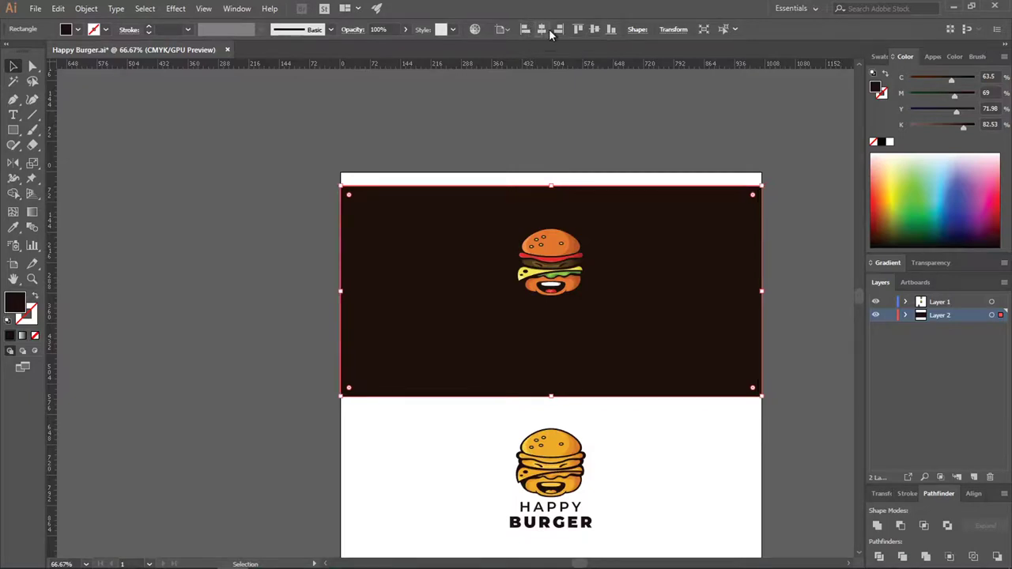
click(578, 29)
click(532, 118)
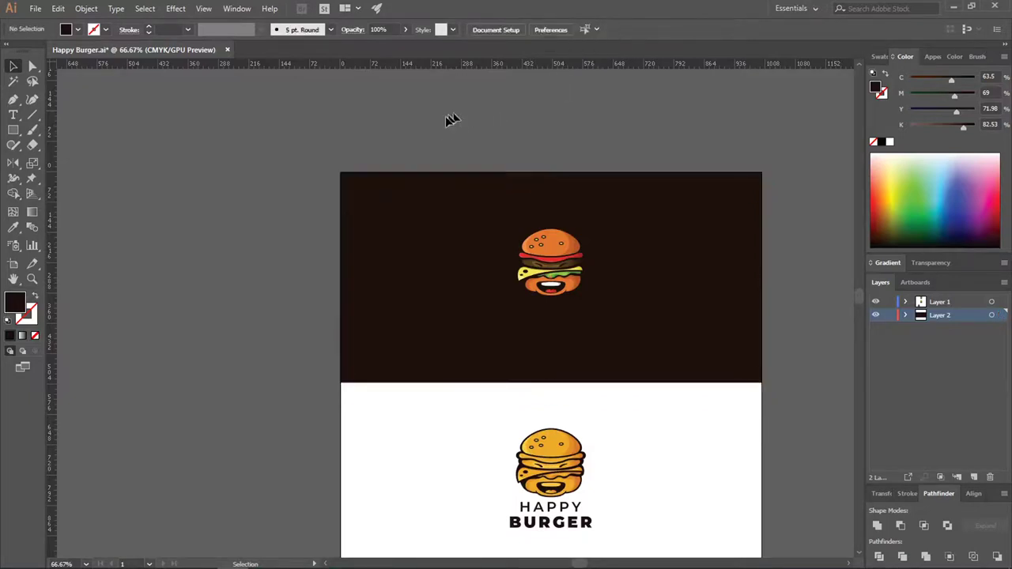
Fill the rectangle behind the full-colour logo with light grey EDEDED and deselect it
scroll(451, 119, down, 1)
scroll(538, 136, up, 1)
click(620, 194)
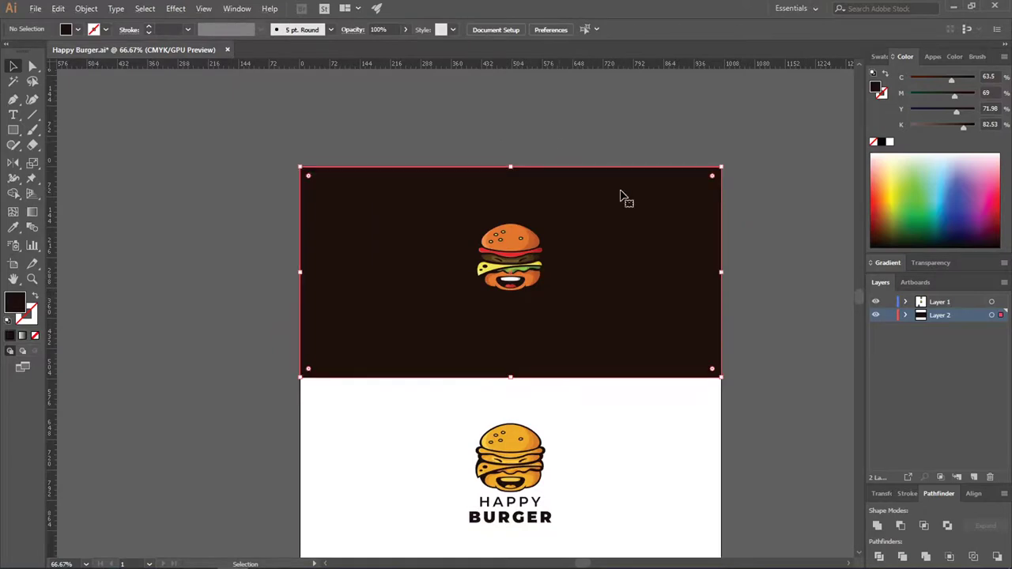
double_click(14, 294)
drag(35, 59, 5, 54)
click(314, 49)
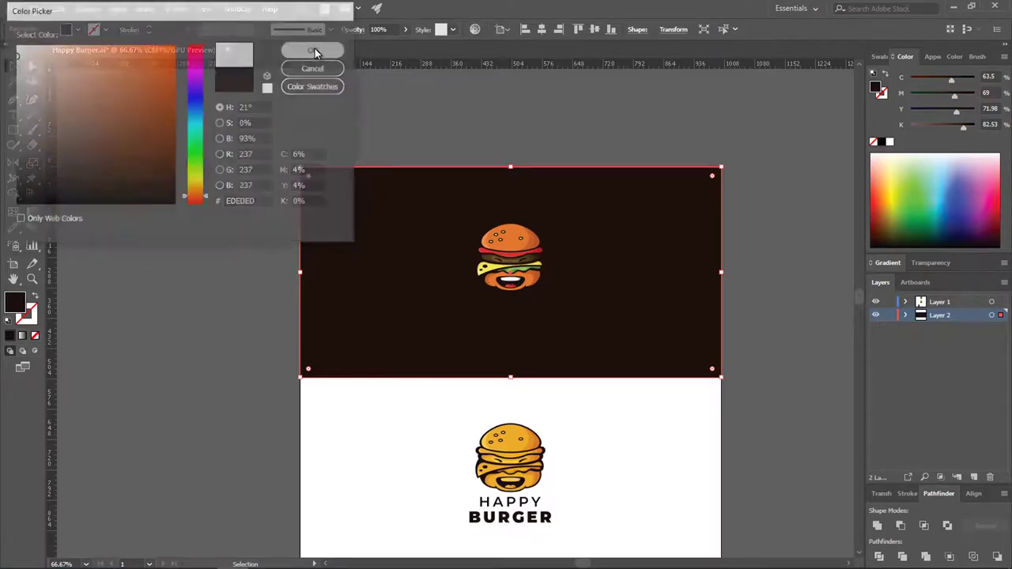
click(549, 122)
Duplicate the light grey rectangle behind the golden logo, placing its top edge flush against the first rectangle's bottom edge
scroll(564, 132, down, 2)
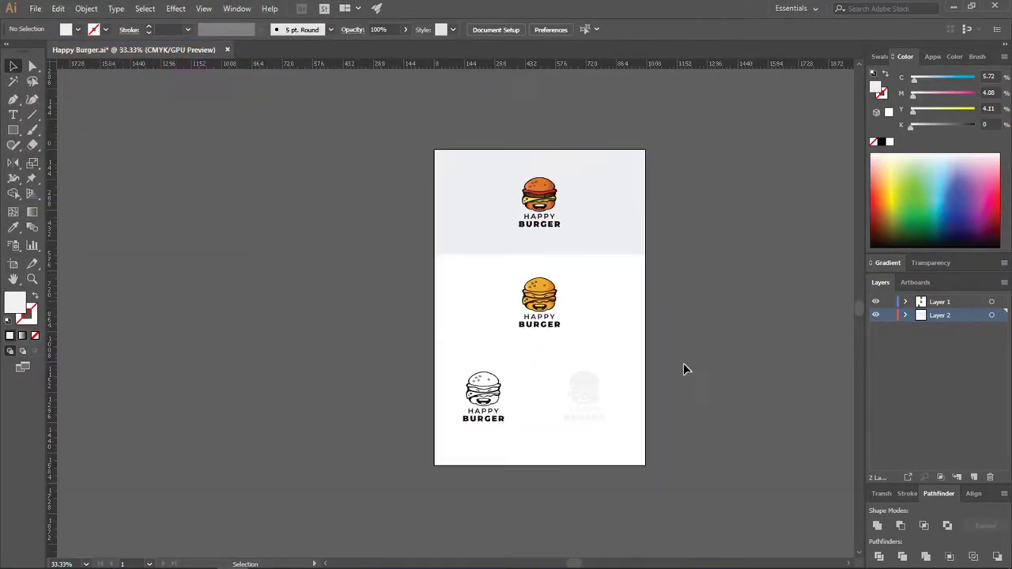
scroll(668, 364, up, 2)
click(585, 189)
drag(581, 142, 625, 266)
scroll(585, 210, up, 4)
drag(630, 272, 637, 270)
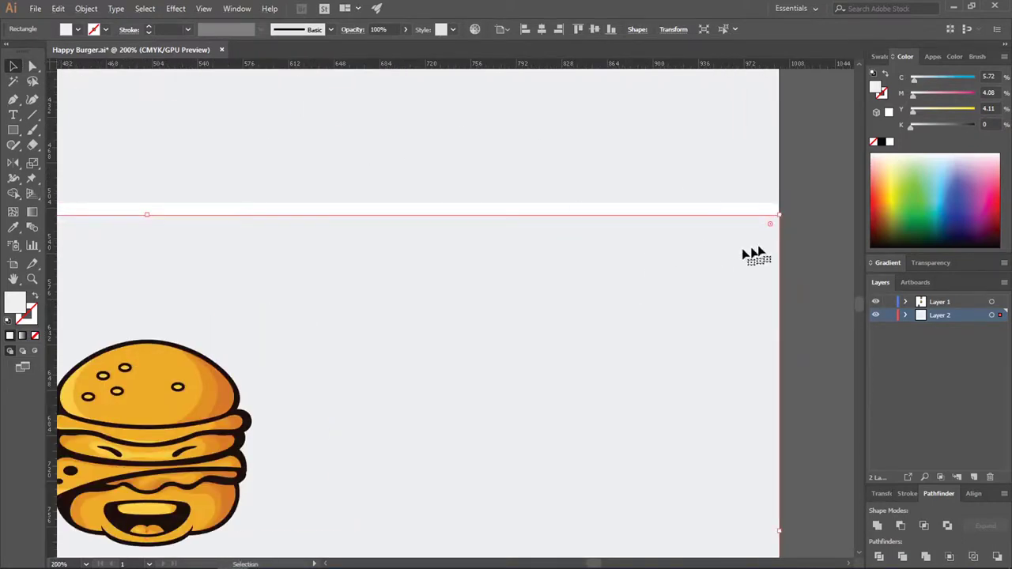
click(32, 65)
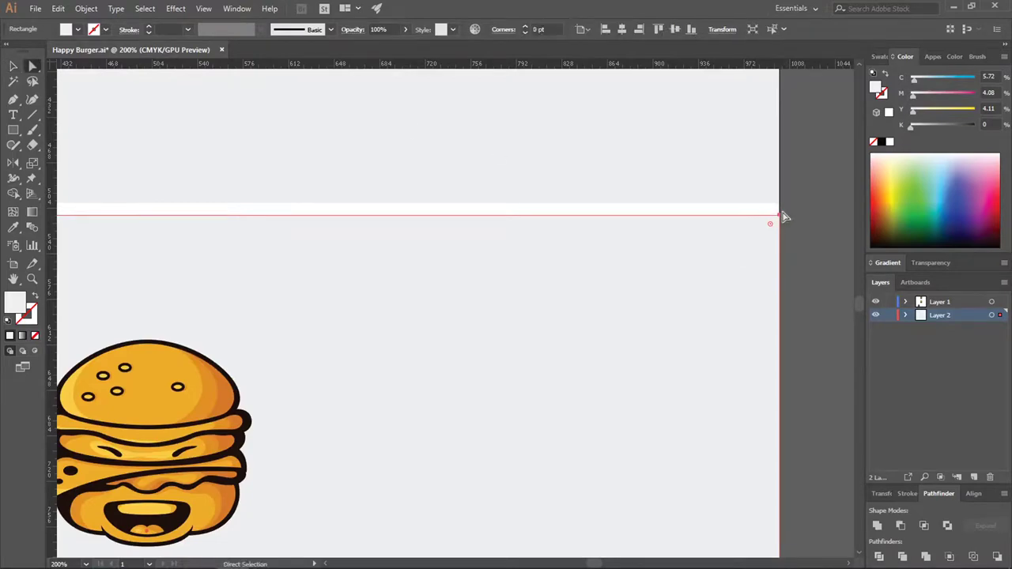
drag(780, 214, 778, 205)
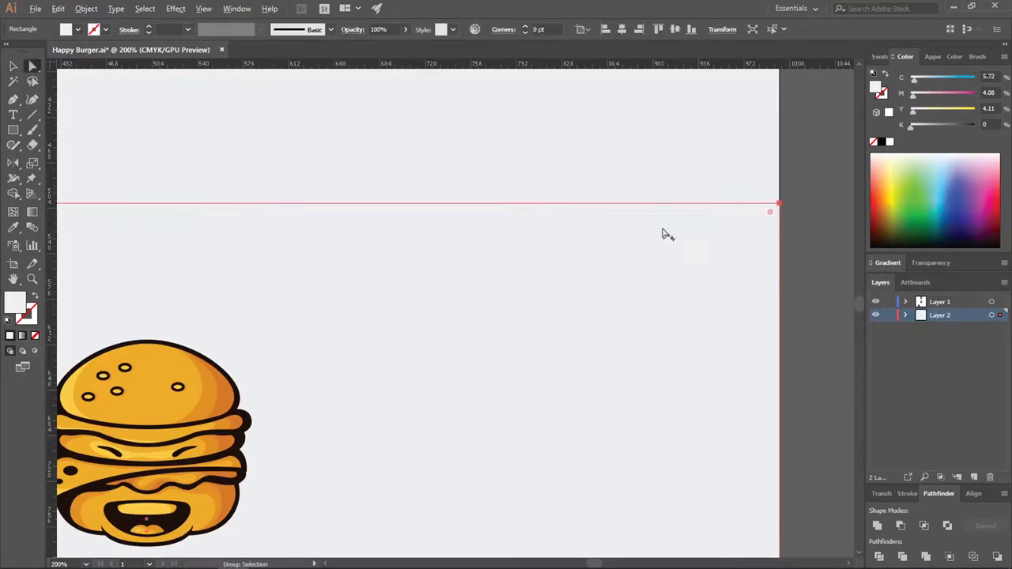
scroll(661, 232, down, 5)
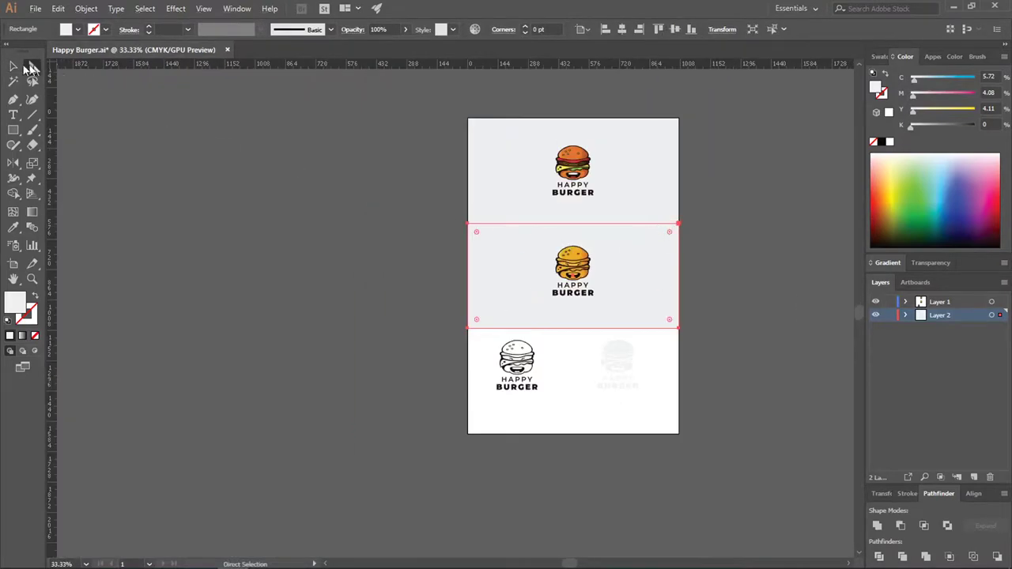
Fill the rectangle behind the golden logo with white FFFFFF
double_click(14, 302)
click(14, 47)
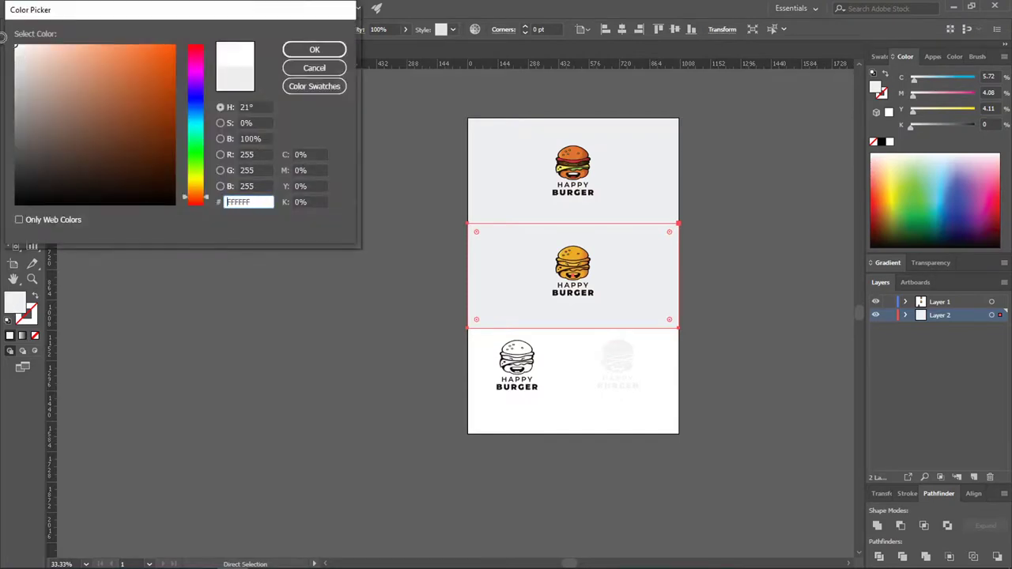
click(316, 50)
click(13, 68)
Create a 500 × 500 pt square beside the golden logo
scroll(572, 316, up, 2)
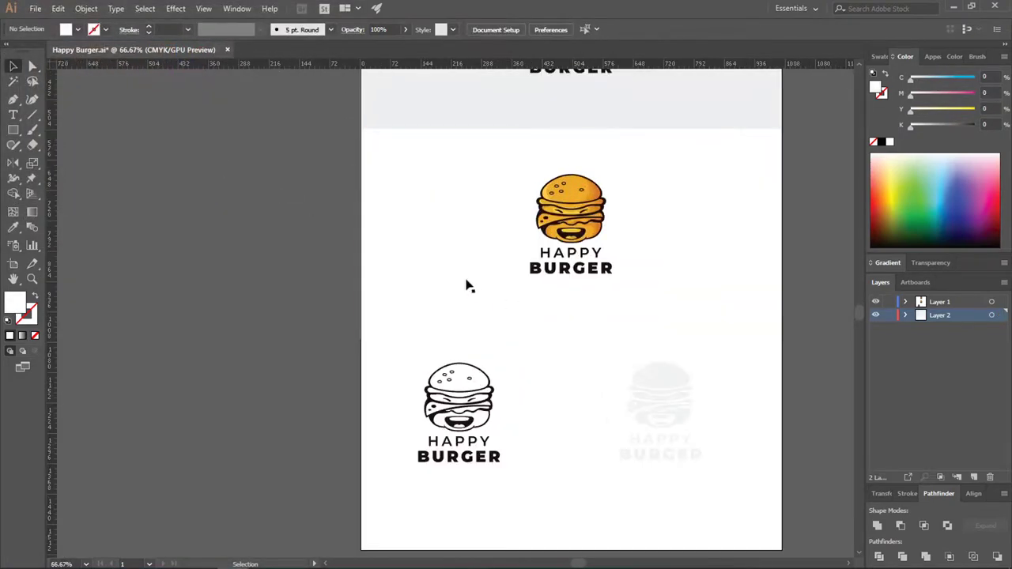
key(m)
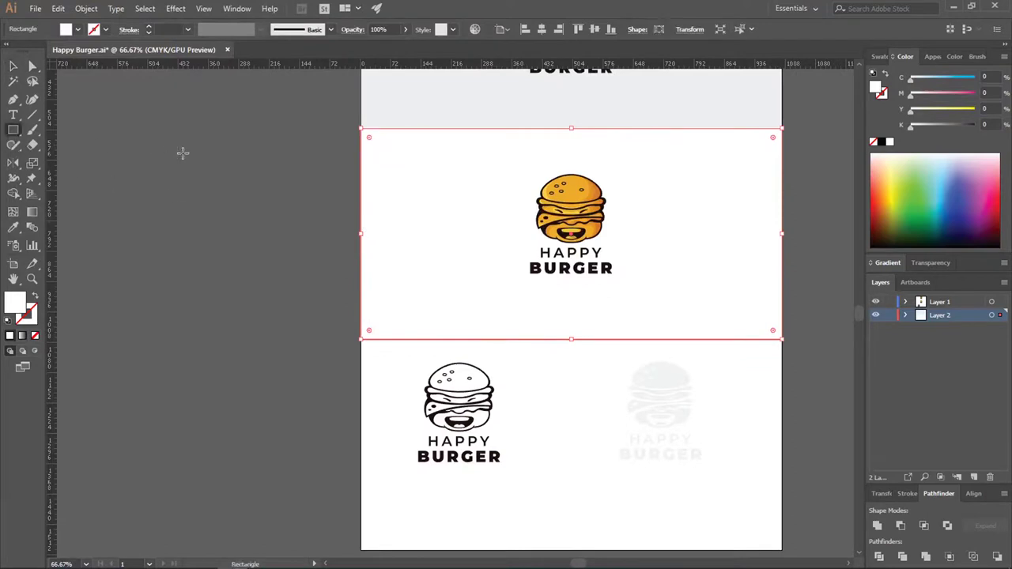
click(181, 153)
drag(110, 143, 25, 138)
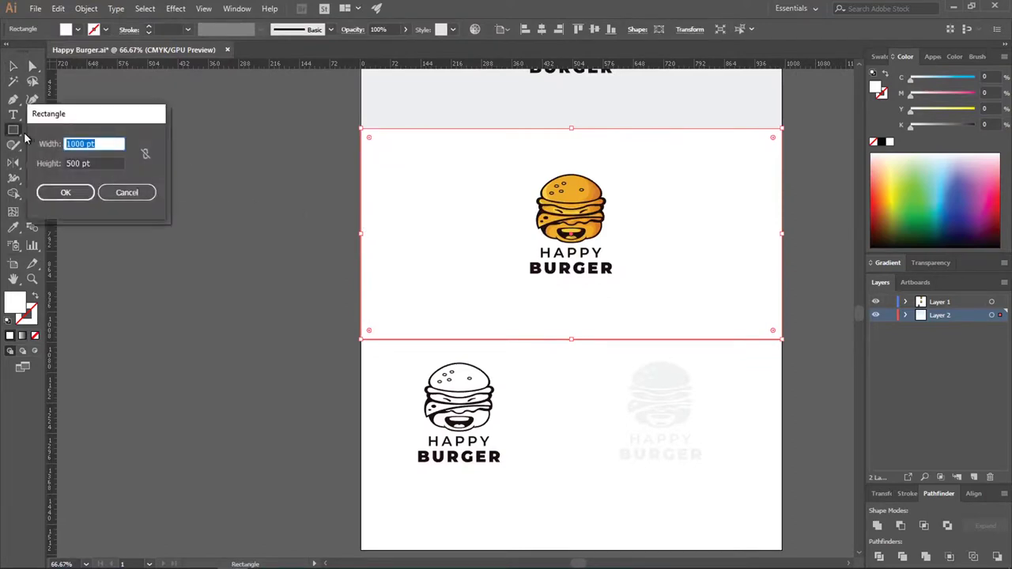
text(500)
click(66, 192)
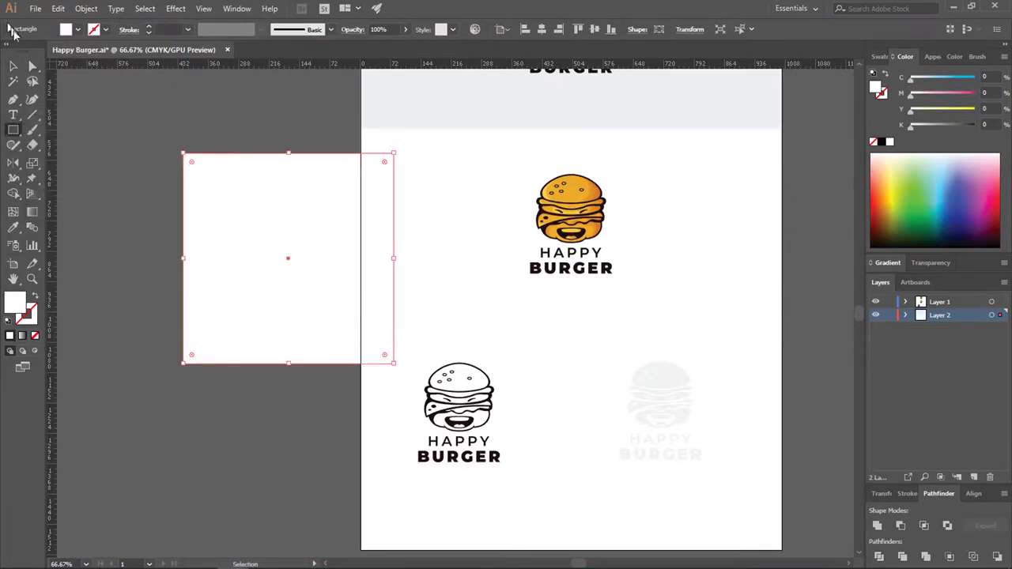
Move the white square behind the line-art logo and align it to the artboard's left and bottom edges
click(12, 66)
click(185, 102)
scroll(291, 91, down, 1)
drag(273, 177, 407, 318)
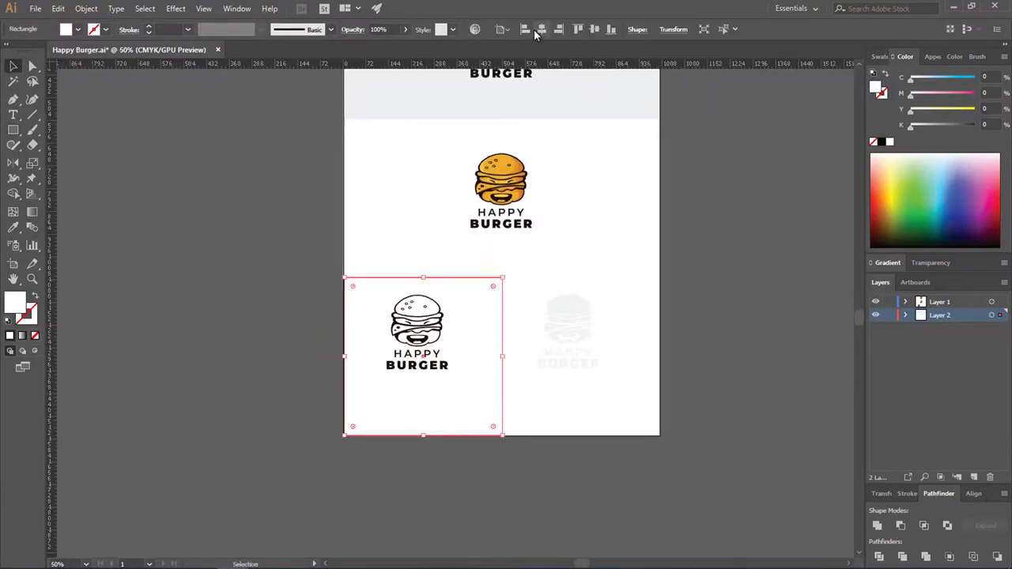
click(525, 31)
click(609, 30)
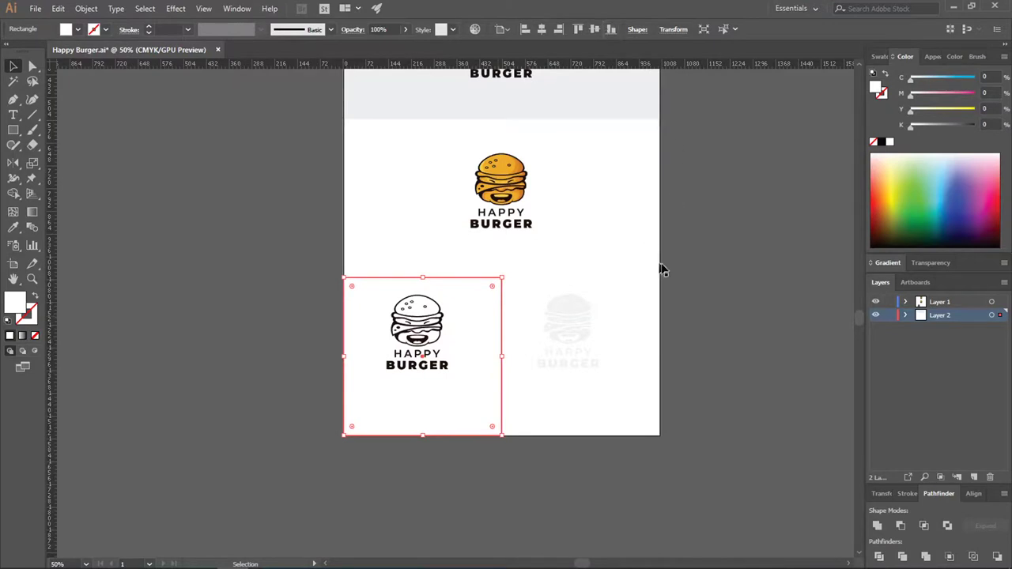
Fill the square behind the line-art logo with the light grey sampled from the rectangle behind the full-colour logo
scroll(523, 322, up, 1)
click(13, 226)
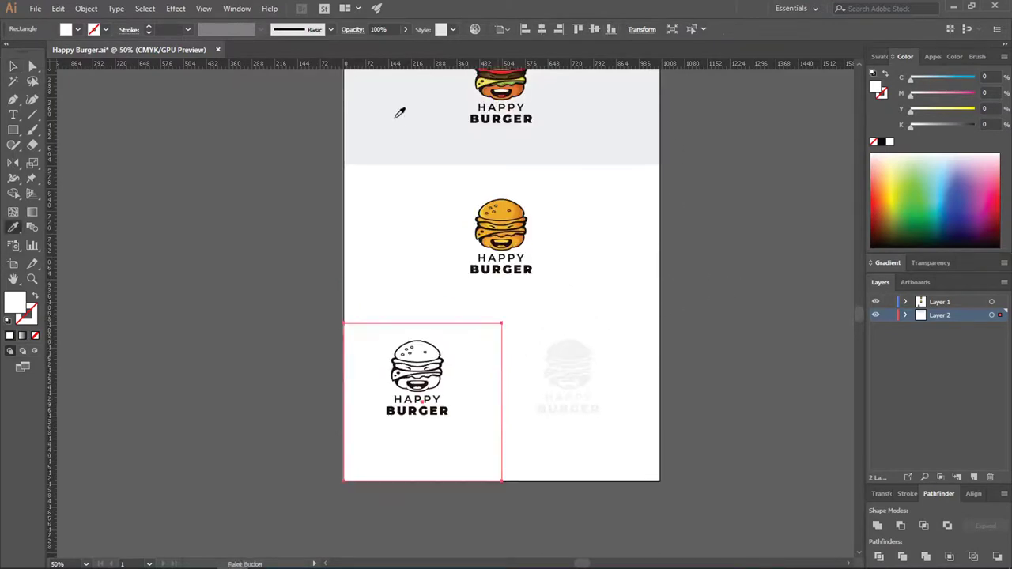
click(400, 112)
click(12, 66)
click(445, 301)
Duplicate the grey square behind the light grey logo and align the copy to the artboard's right edge
scroll(513, 397, up, 2)
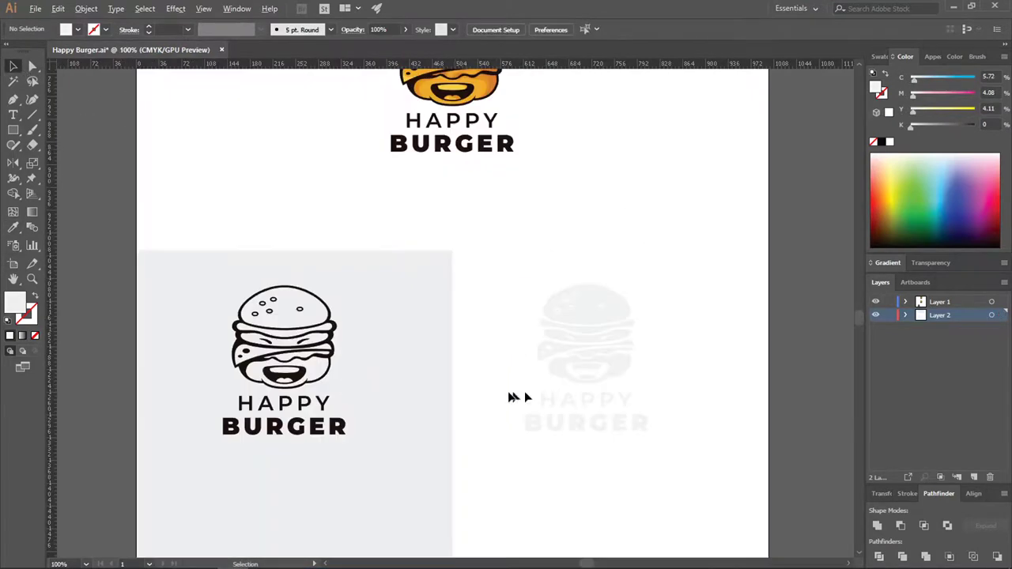
click(401, 377)
scroll(400, 377, down, 2)
drag(379, 350, 517, 355)
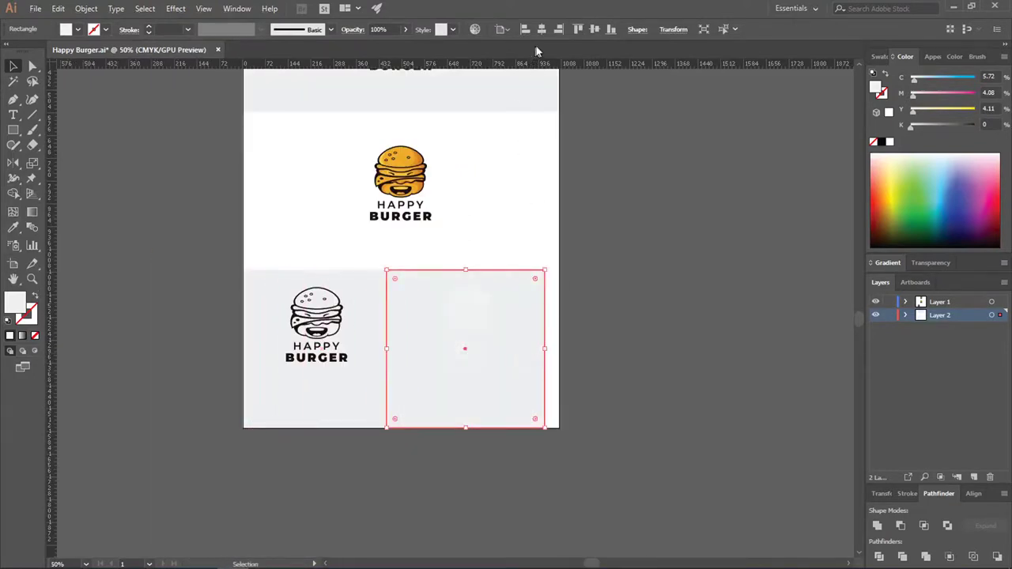
click(558, 29)
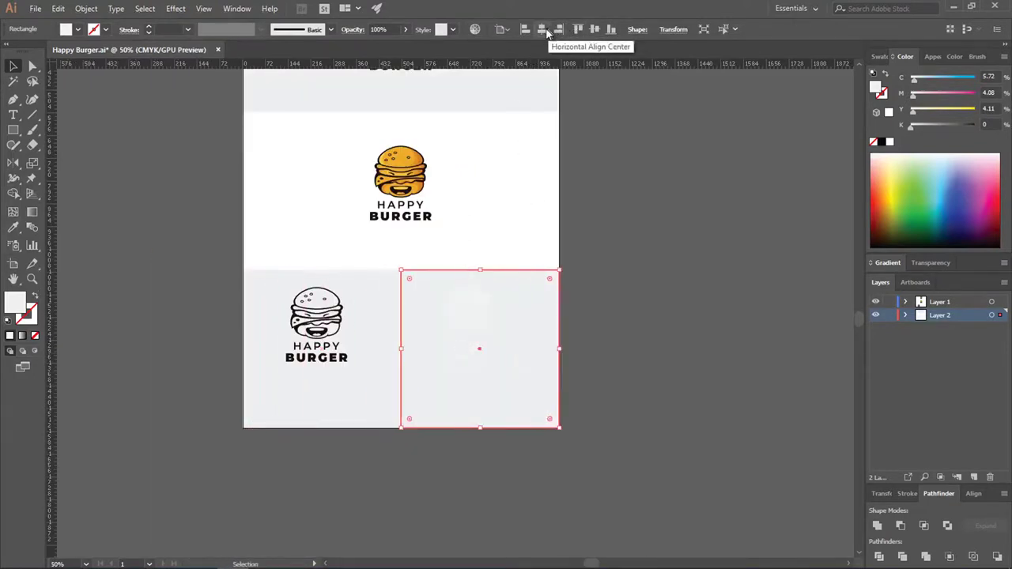
Fill the square behind the light grey logo with dark grey 1E1E1E and deselect it
scroll(520, 379, up, 1)
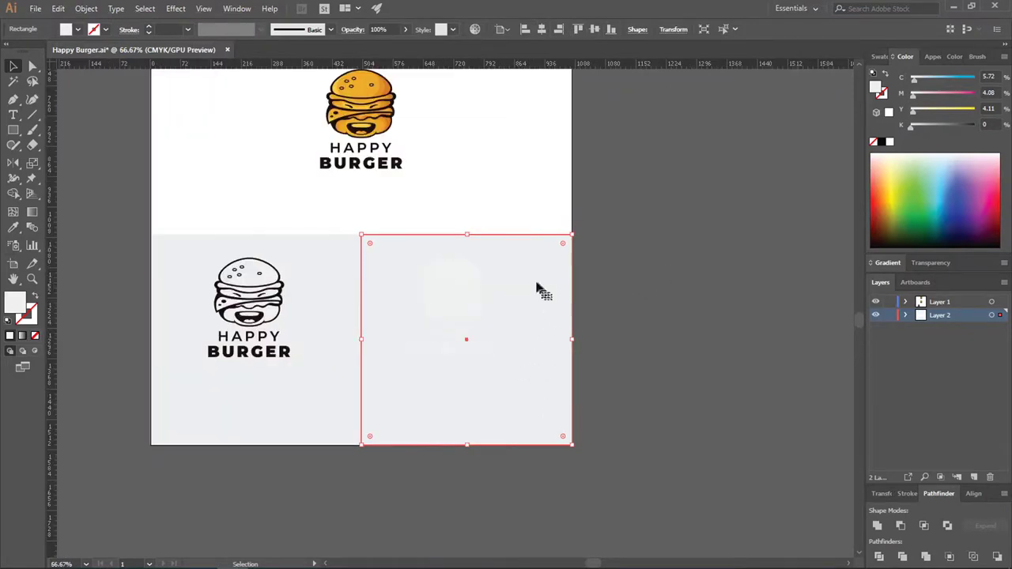
double_click(14, 305)
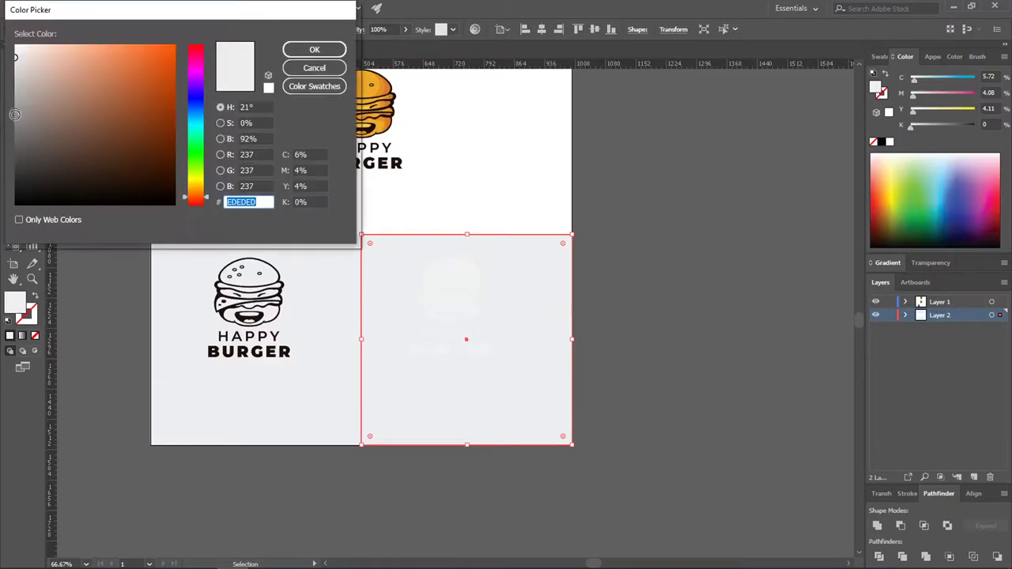
text(1E1E1E)
click(313, 49)
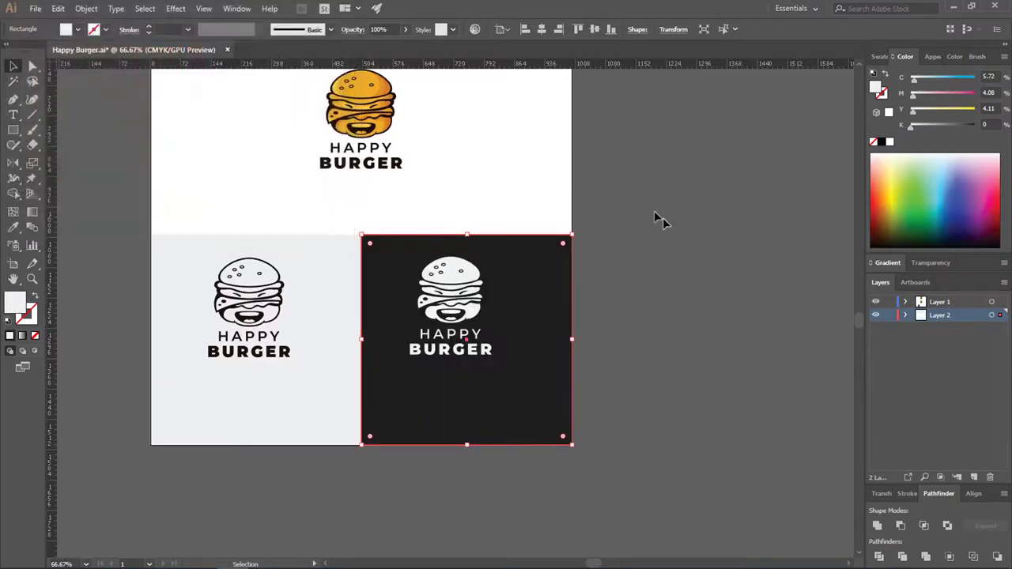
click(662, 278)
Recolour the line-art logo with the dark grey sampled from the neighbouring square and deselect it
scroll(630, 281, down, 2)
scroll(474, 352, up, 3)
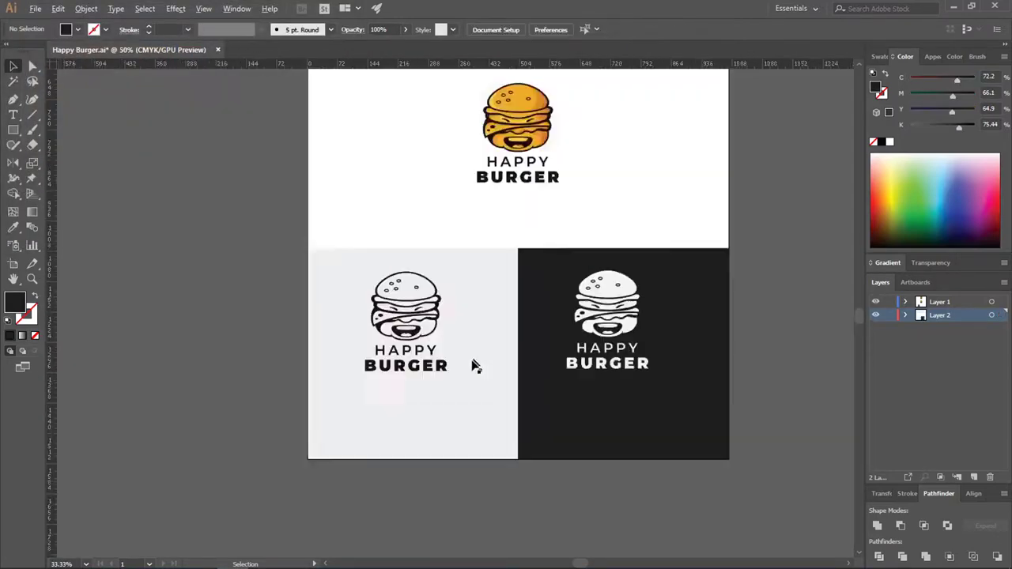
click(410, 296)
click(14, 227)
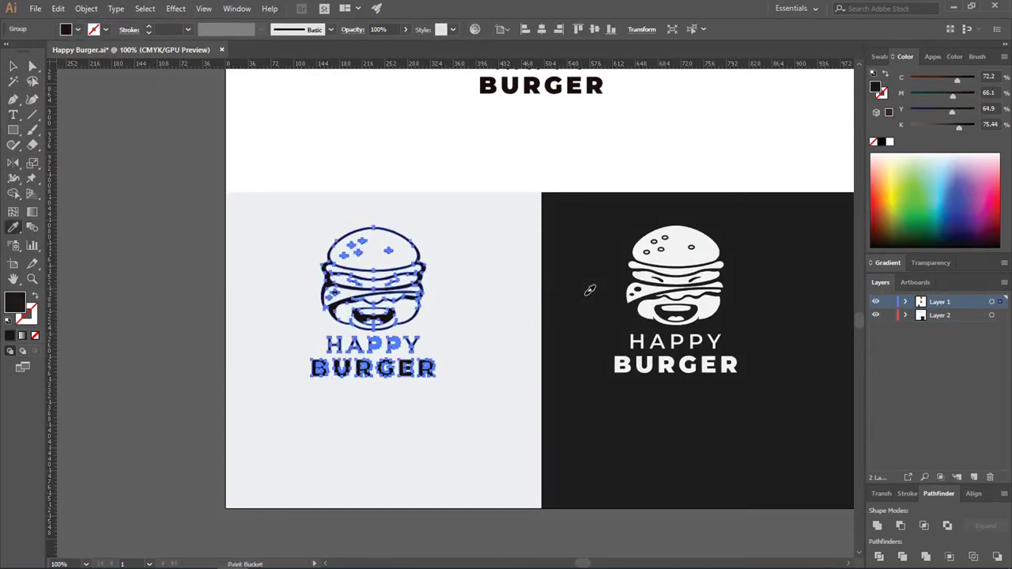
click(13, 66)
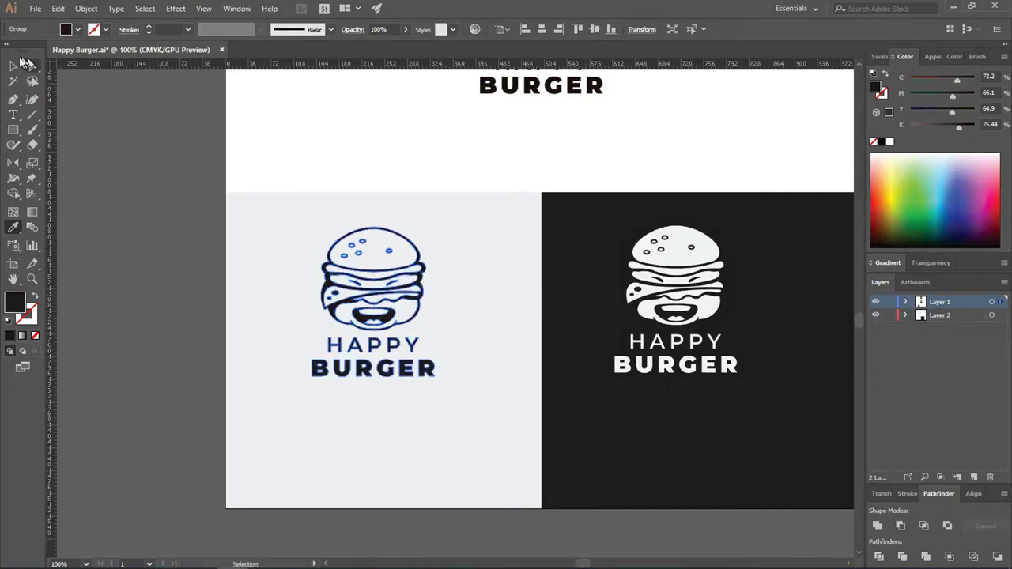
click(118, 131)
Centre the full-colour logo horizontally and vertically on its light grey rectangle, using the rectangle as the key object
scroll(290, 182, down, 1)
scroll(291, 187, down, 1)
scroll(339, 135, up, 2)
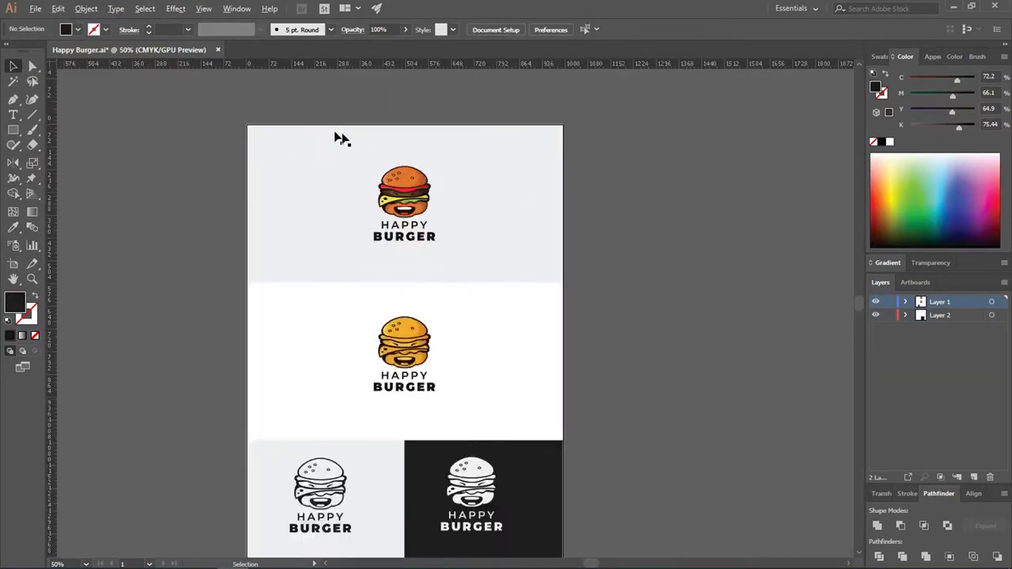
click(466, 253)
shift+click(773, 195)
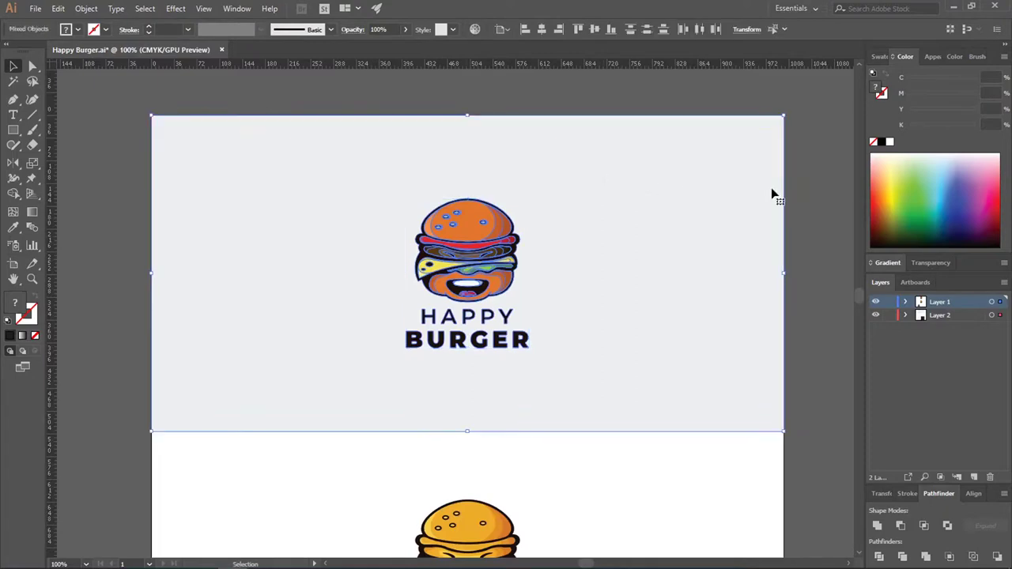
click(528, 106)
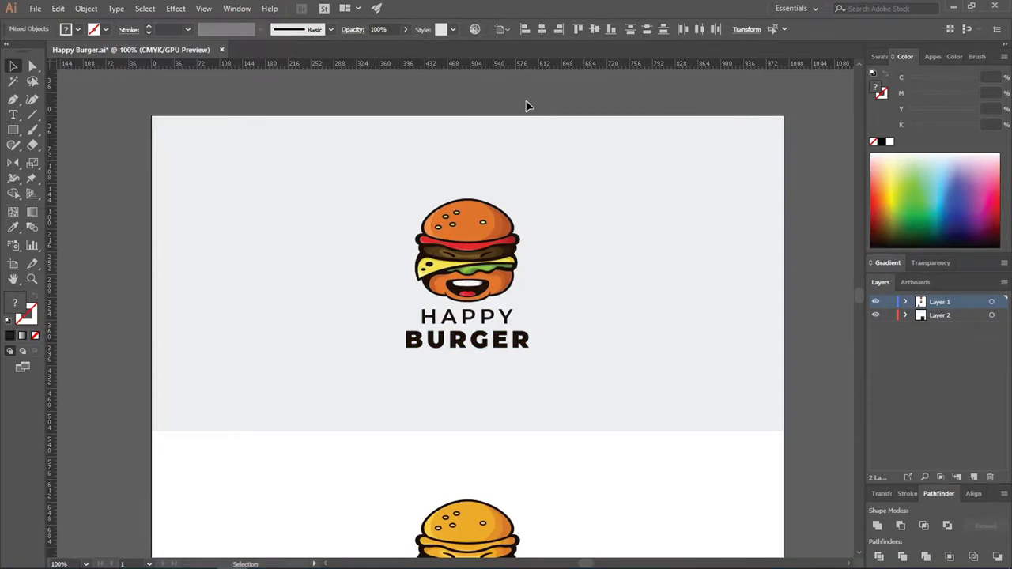
drag(527, 101, 455, 297)
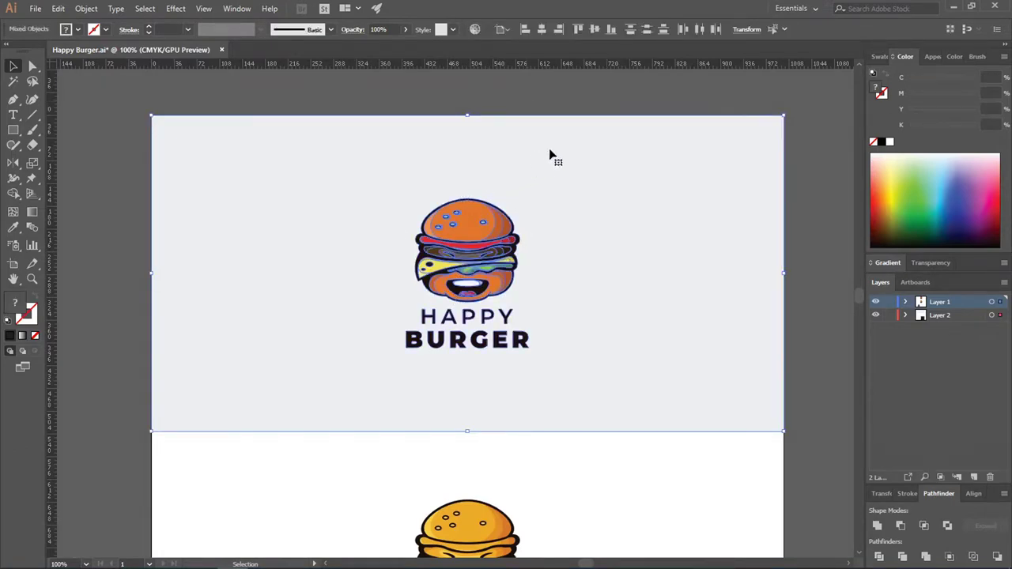
click(611, 173)
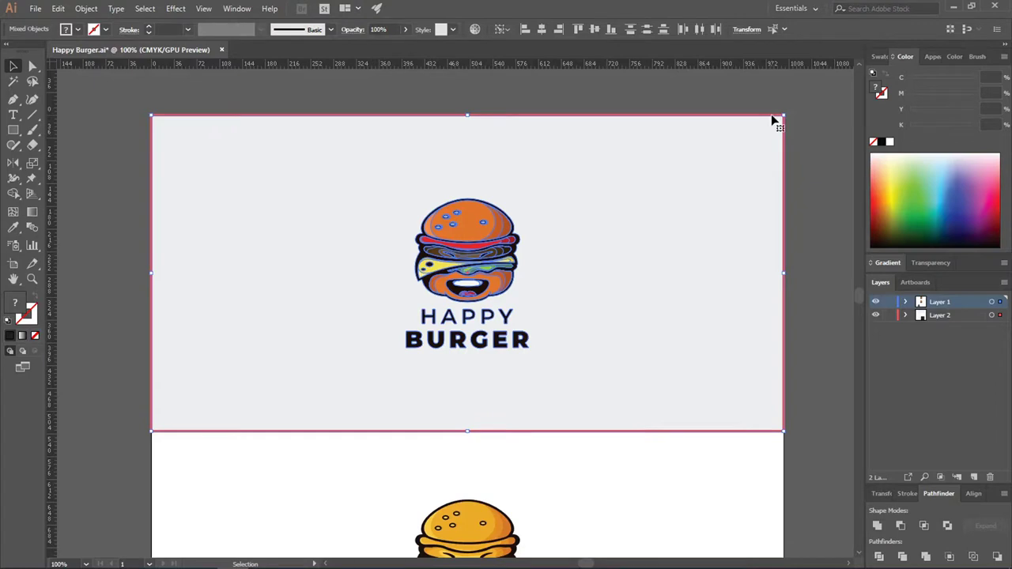
click(542, 31)
click(596, 31)
click(587, 83)
Centre the golden logo vertically on its white rectangle, using the rectangle as the key object
scroll(575, 126, down, 3)
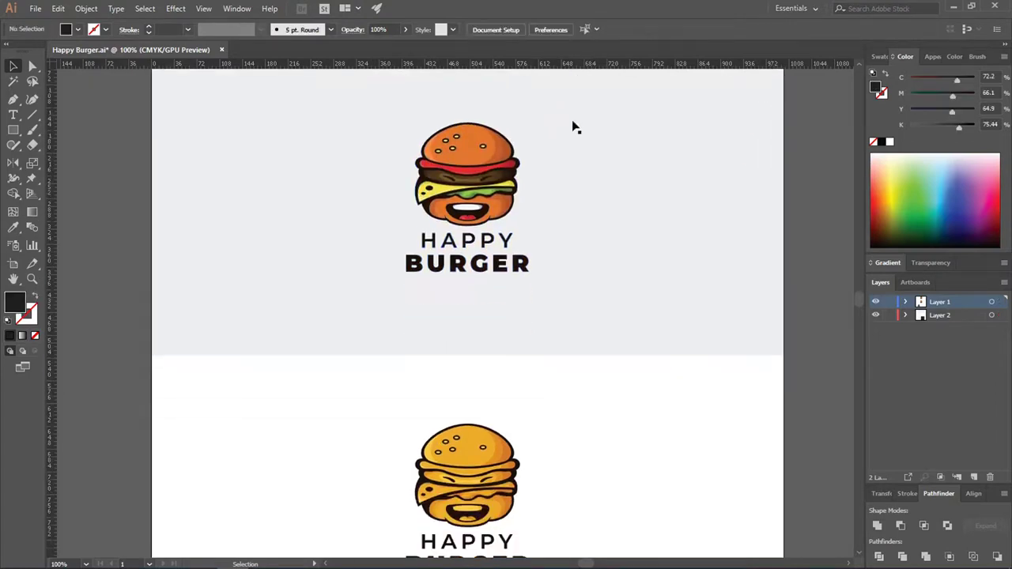
scroll(575, 126, down, 4)
click(519, 319)
shift+click(672, 308)
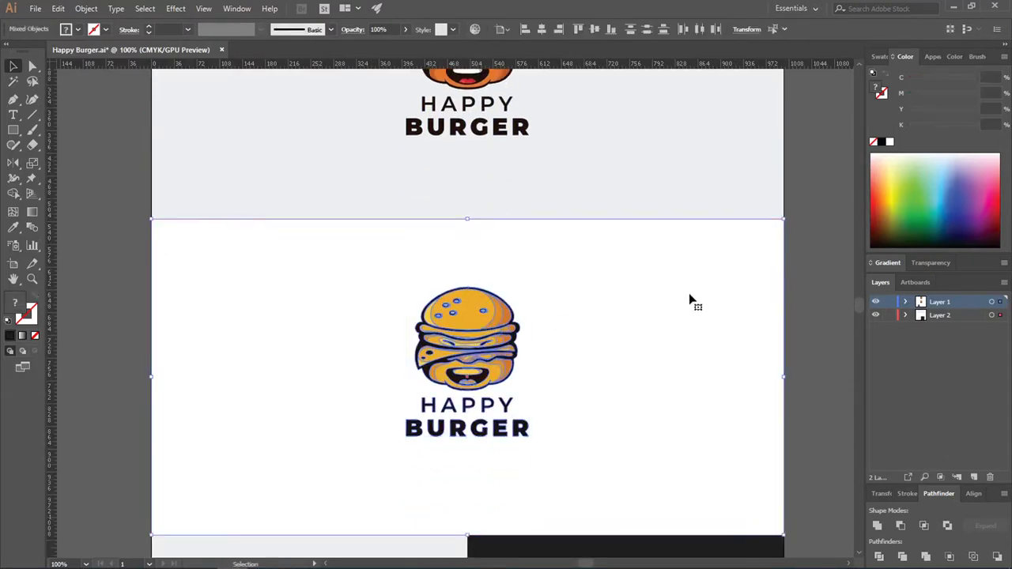
click(689, 301)
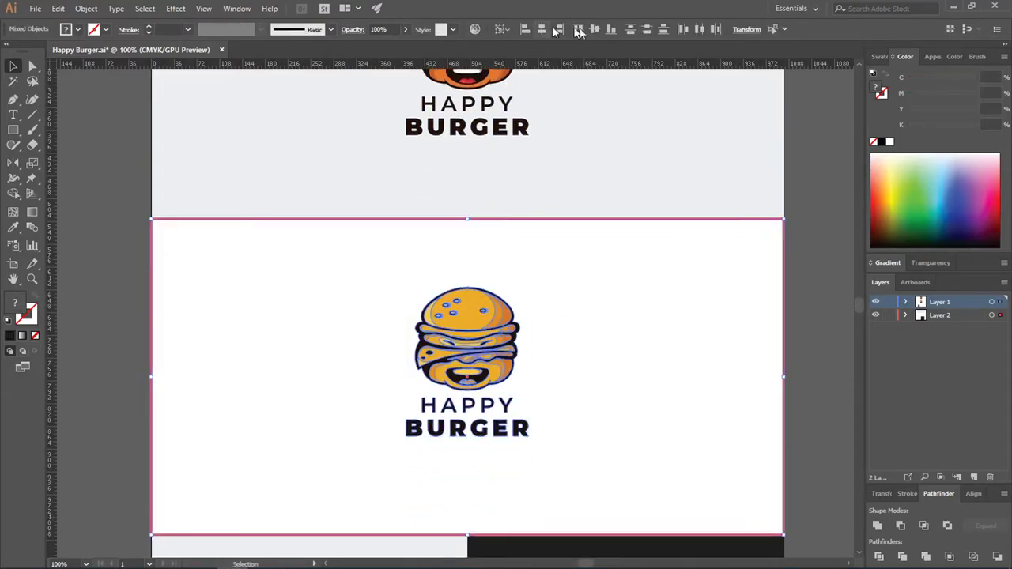
click(594, 29)
scroll(500, 197, down, 3)
click(698, 260)
Centre the line-art logo horizontally and vertically on its light grey square, using the square as the key object
scroll(430, 442, up, 2)
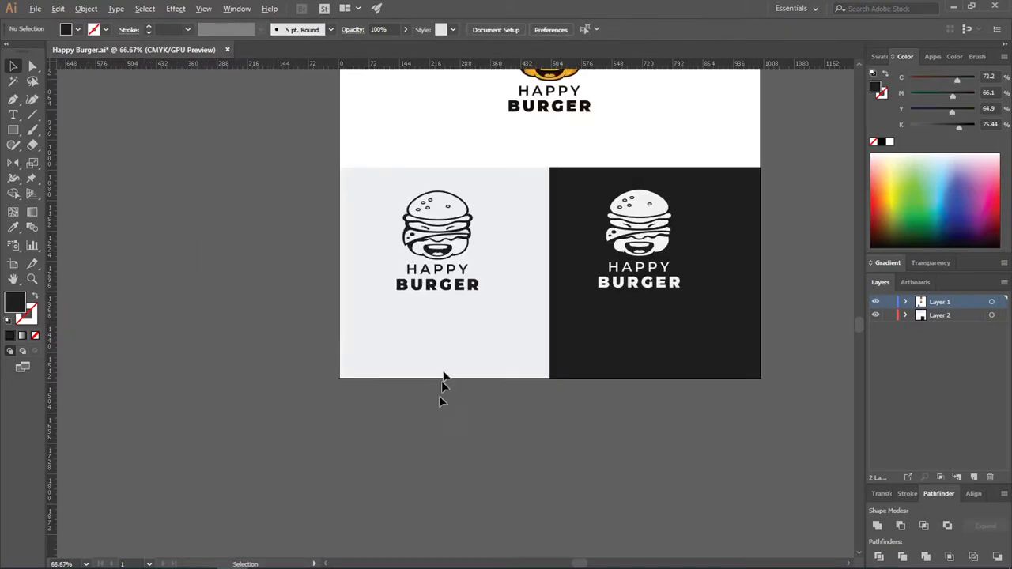
click(464, 246)
click(471, 237)
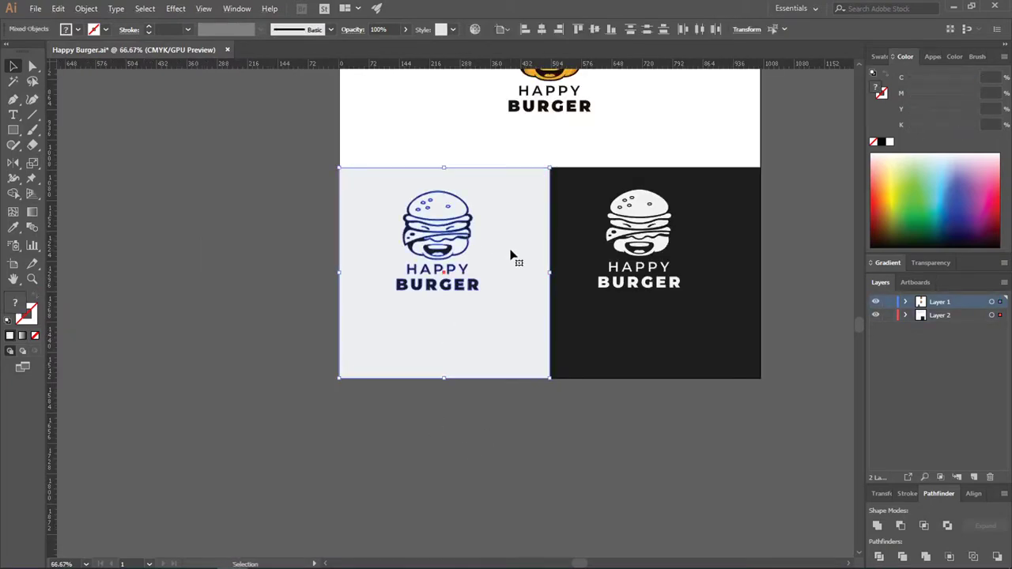
shift+click(513, 255)
click(541, 29)
click(595, 29)
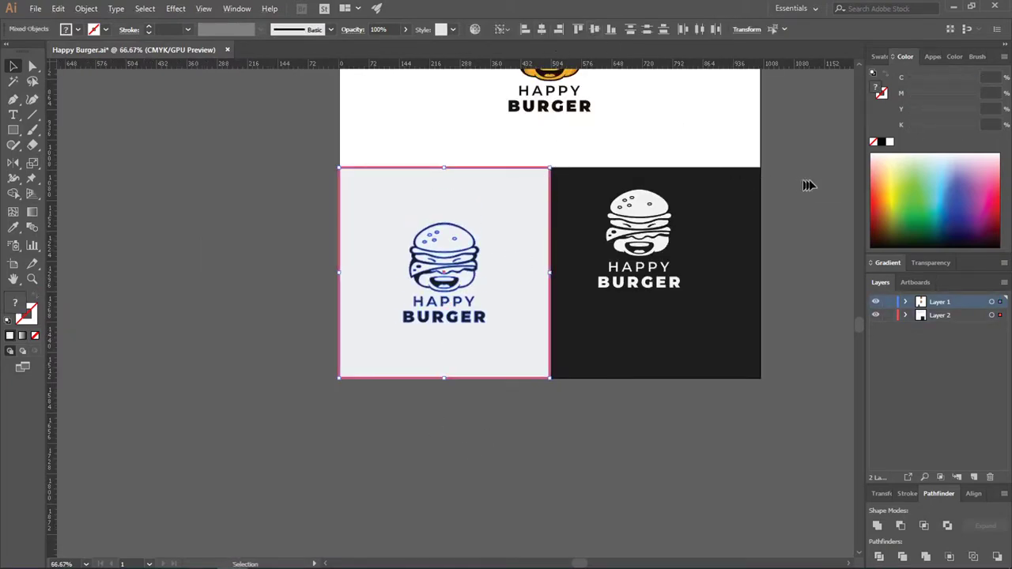
Centre the light grey logo horizontally and vertically on its dark square, using the square as the key object, and deselect it
click(806, 181)
click(630, 217)
shift+click(715, 235)
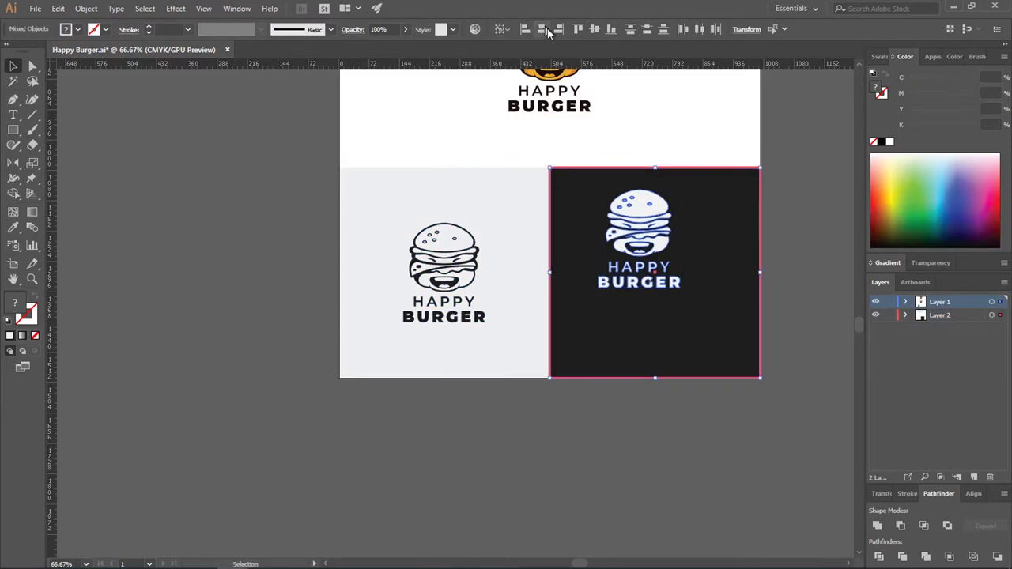
click(542, 30)
click(594, 29)
click(786, 190)
Examine the finished logo presentation on the artboard, checking how each variant sits on its background, both as a whole and close up
scroll(376, 280, down, 3)
scroll(442, 237, up, 1)
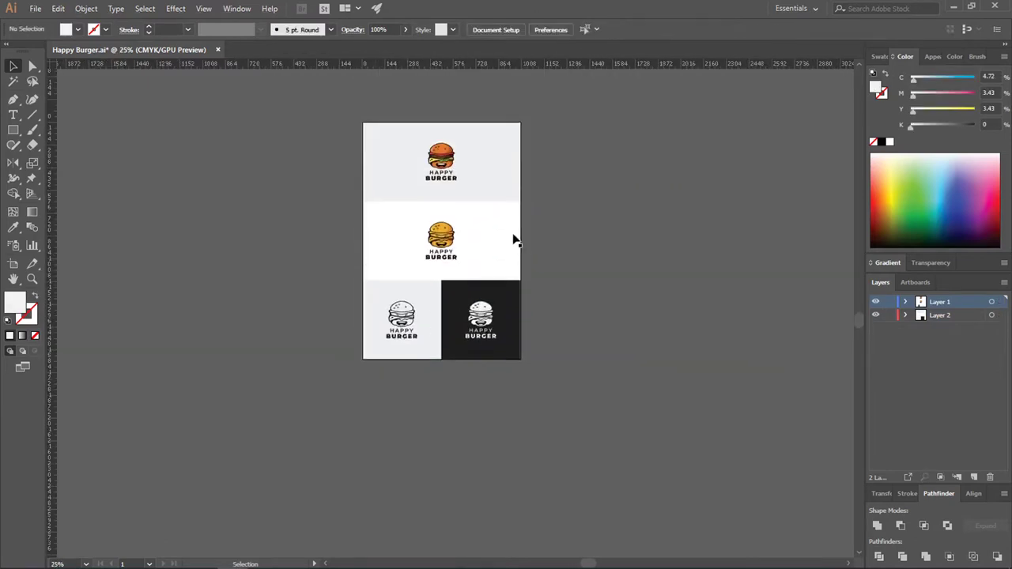
scroll(439, 207, up, 2)
scroll(632, 230, up, 1)
key(ctrl+minus)
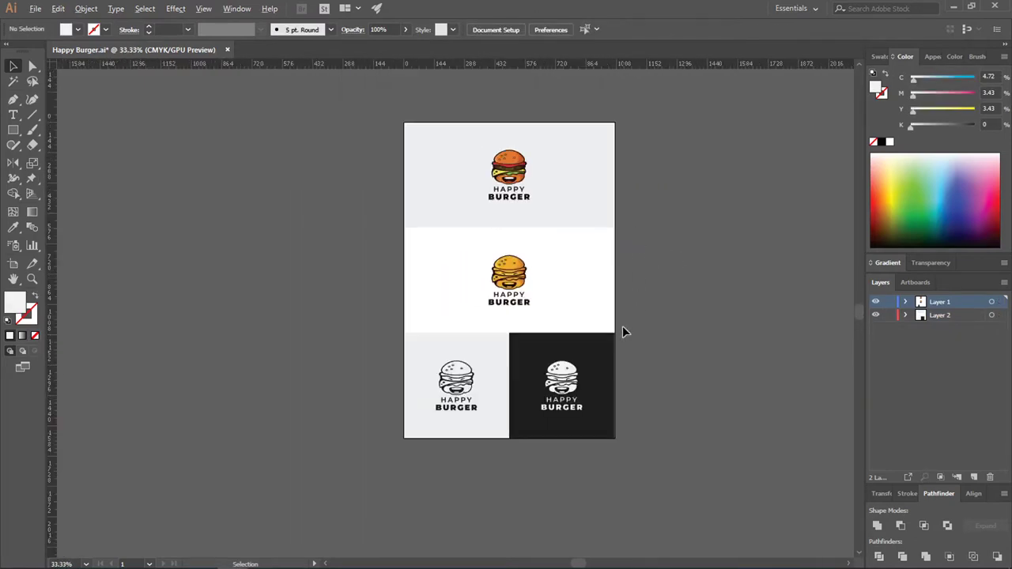
key(ctrl+plus)
scroll(624, 330, up, 1)
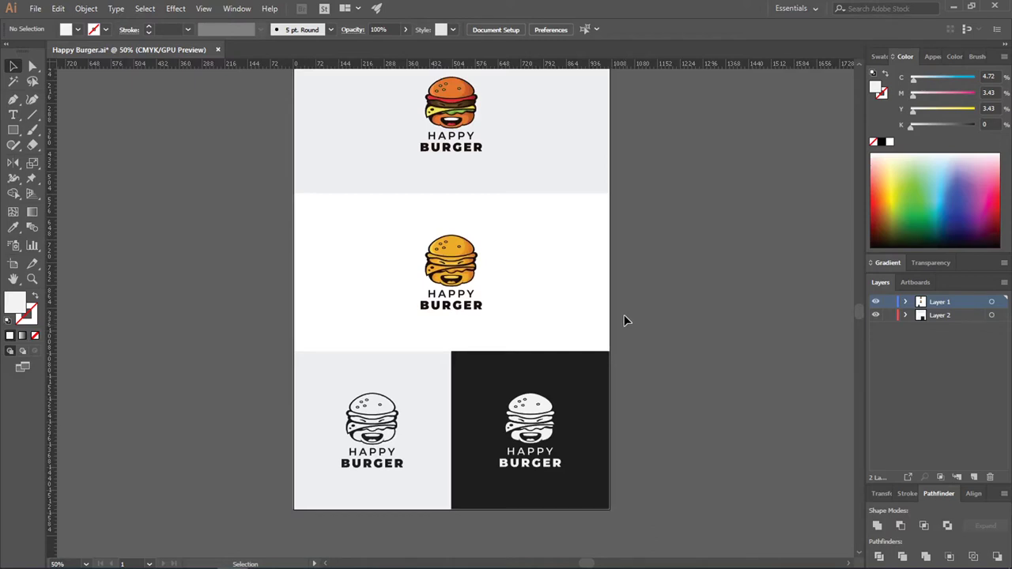
scroll(644, 321, up, 2)
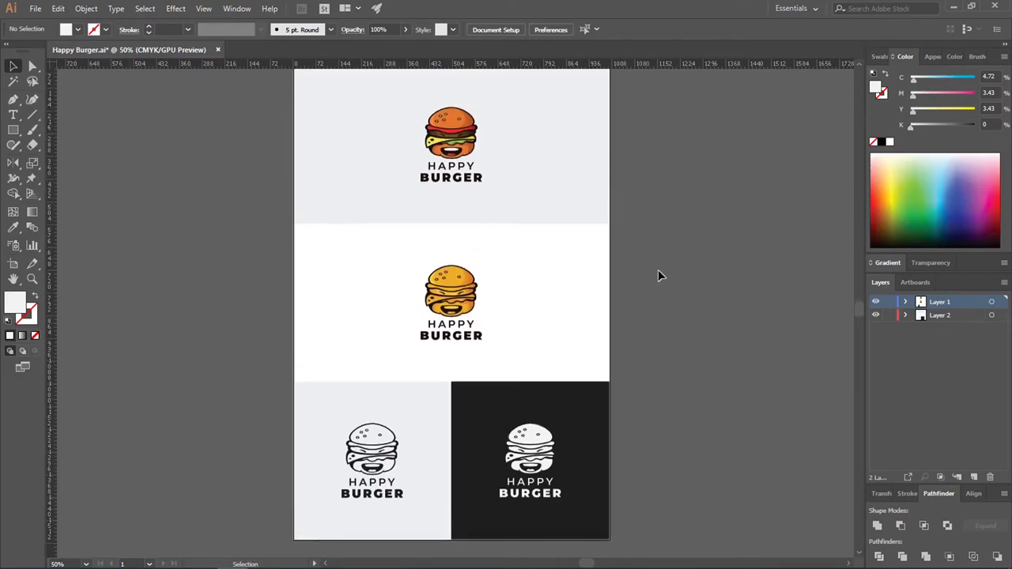
alt+scroll(658, 269, down, 1)
alt+scroll(636, 354, up, 1)
scroll(624, 358, up, 1)
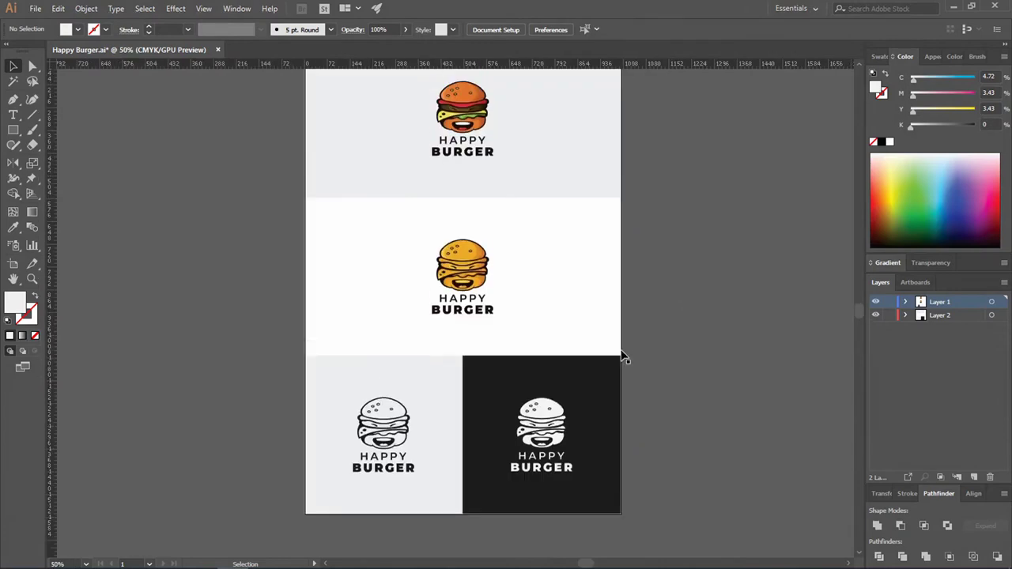
alt+scroll(505, 275, up, 1)
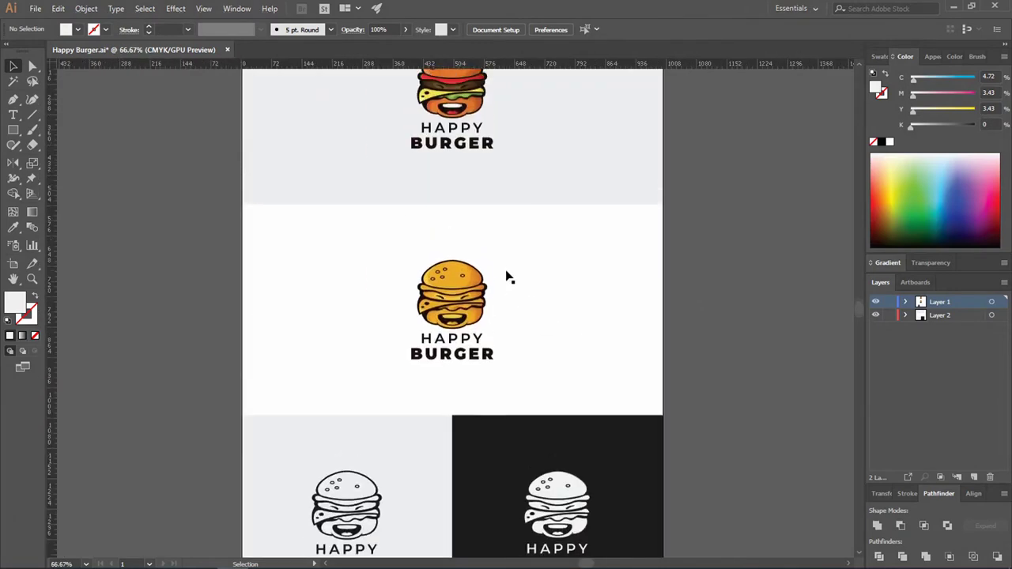
scroll(509, 276, up, 2)
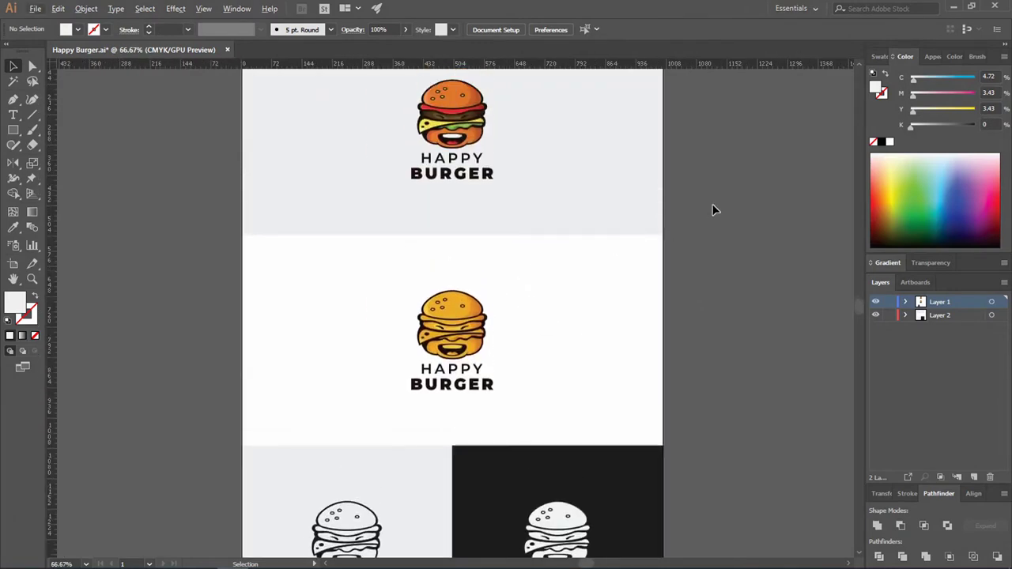
Save the Happy Burger.ai document and bring the whole artboard back into view
key(a)
click(36, 8)
click(61, 111)
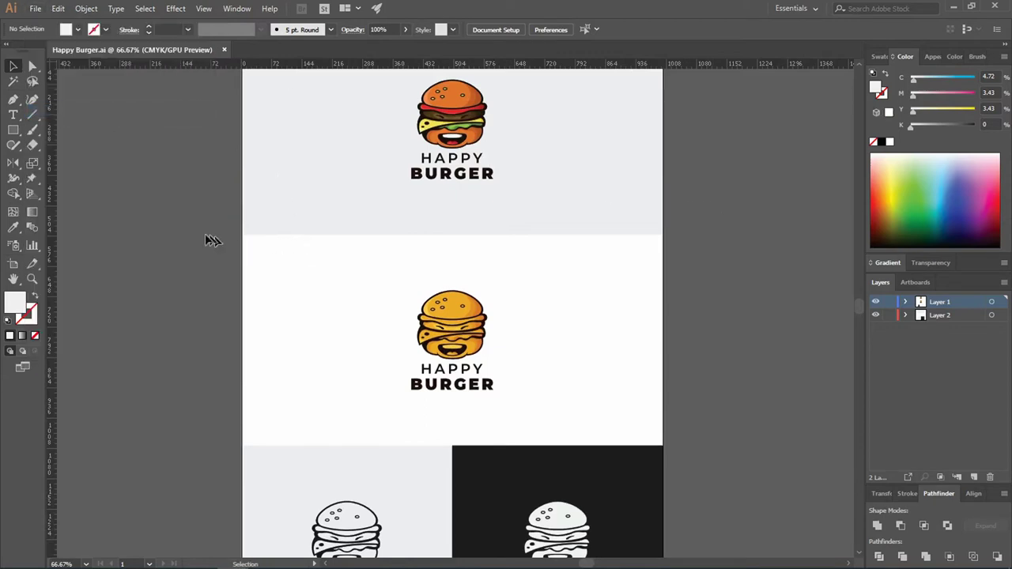
key(ctrl+minus)
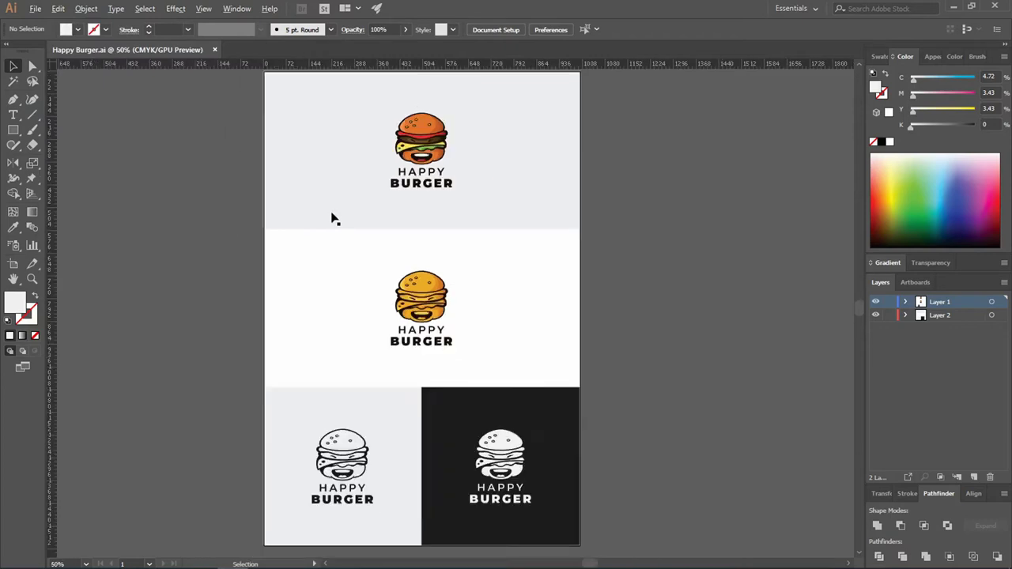